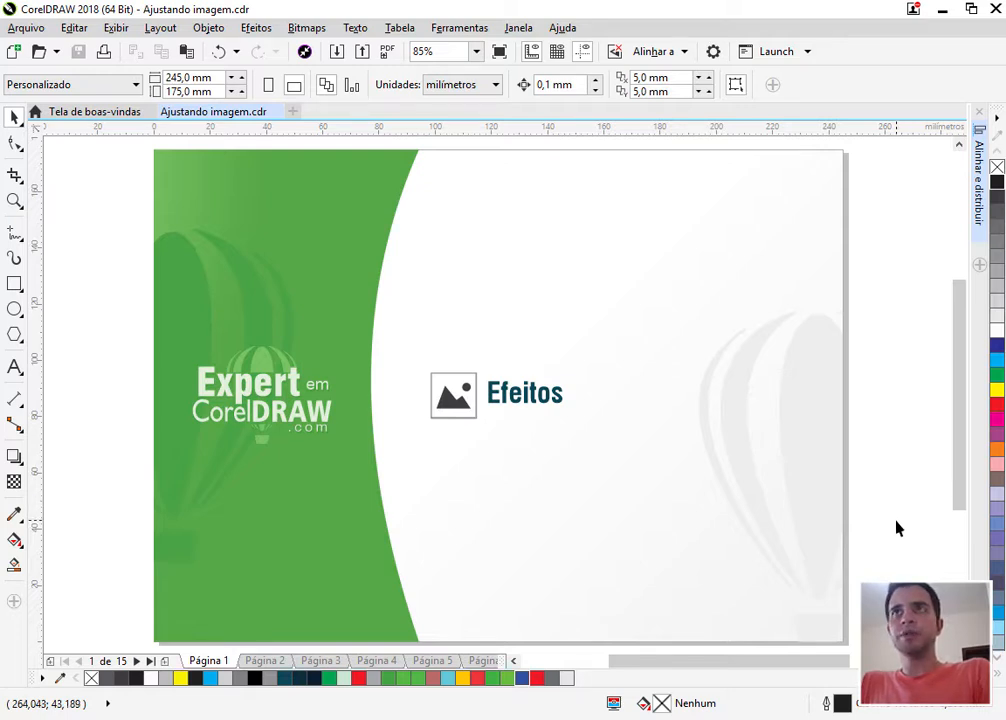
Go to page 2 and look through the available effect adjustments and bitmap filters.
key(Page_Down)
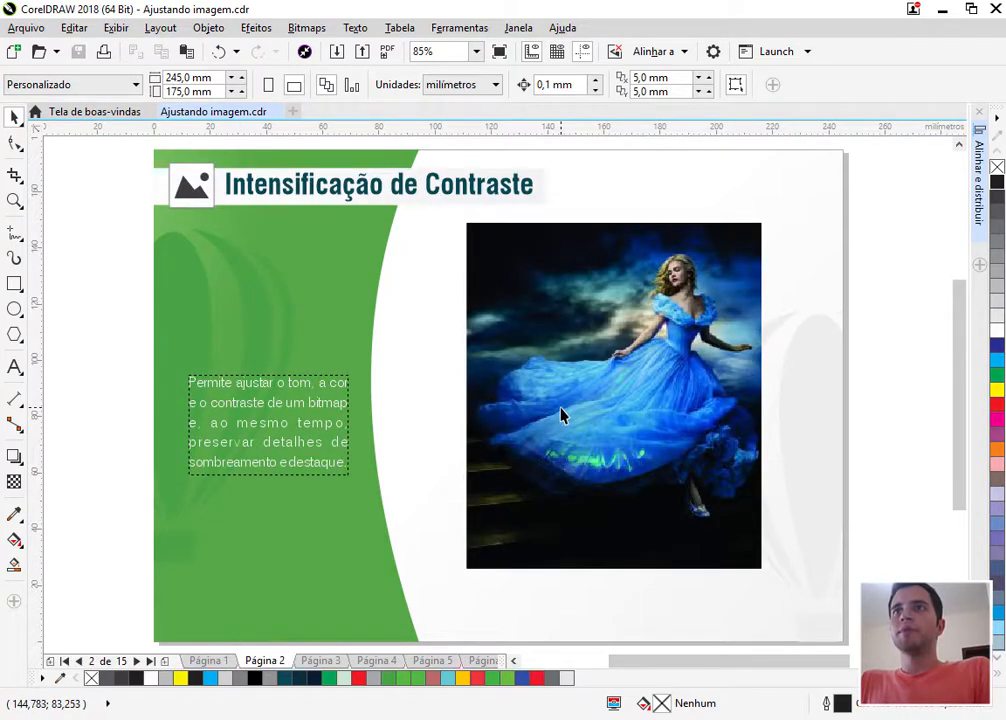
click(262, 29)
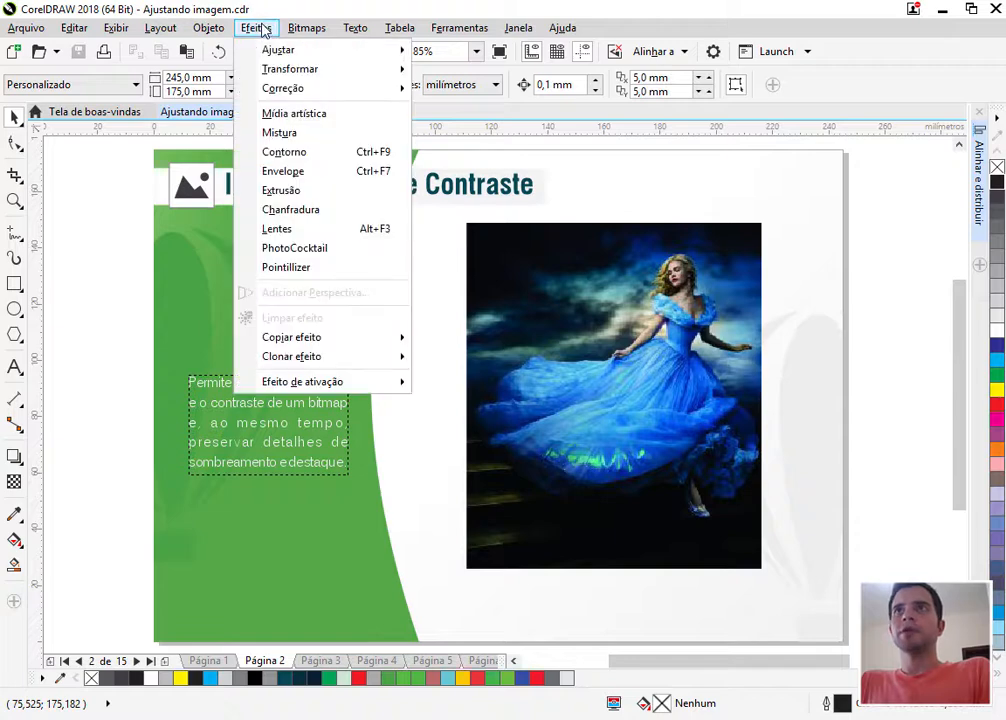
mouse_move(284, 56)
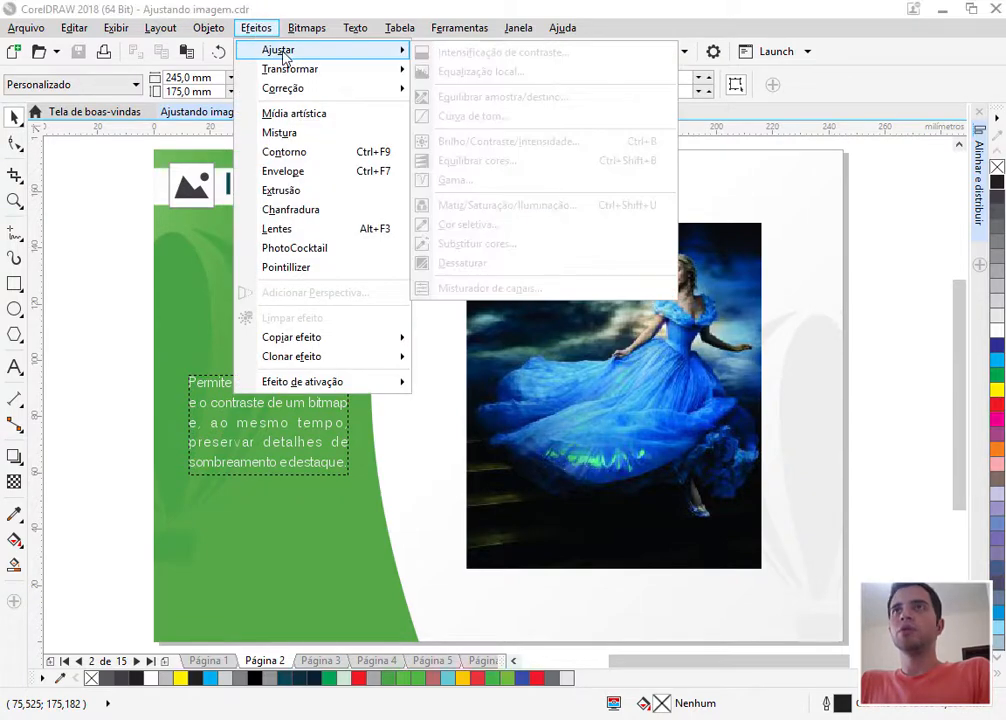
mouse_move(326, 68)
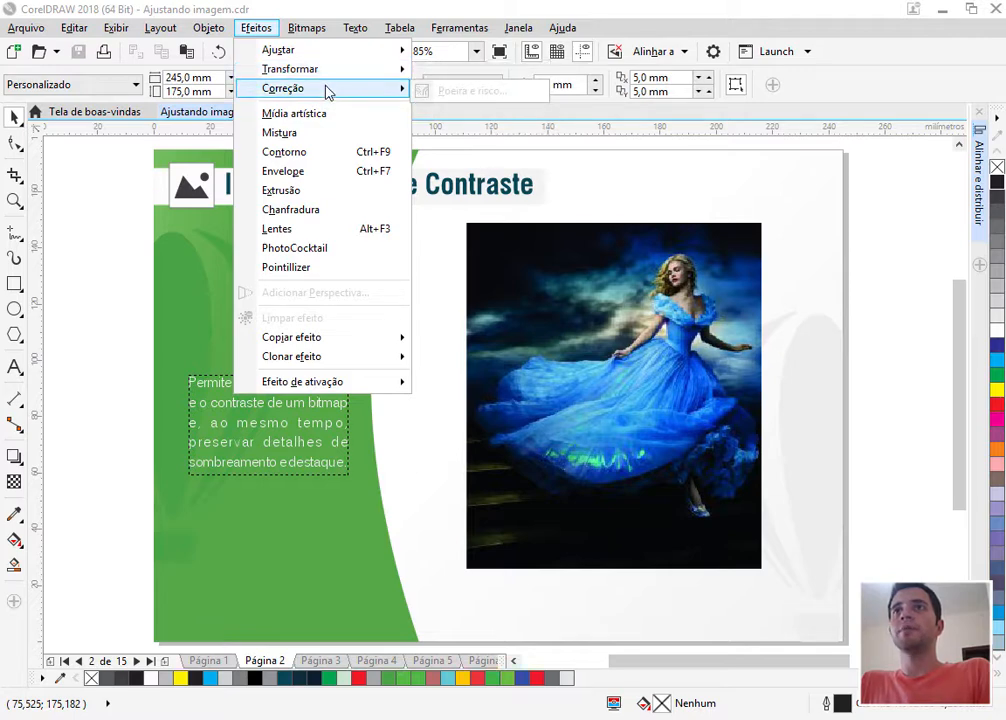
mouse_move(317, 15)
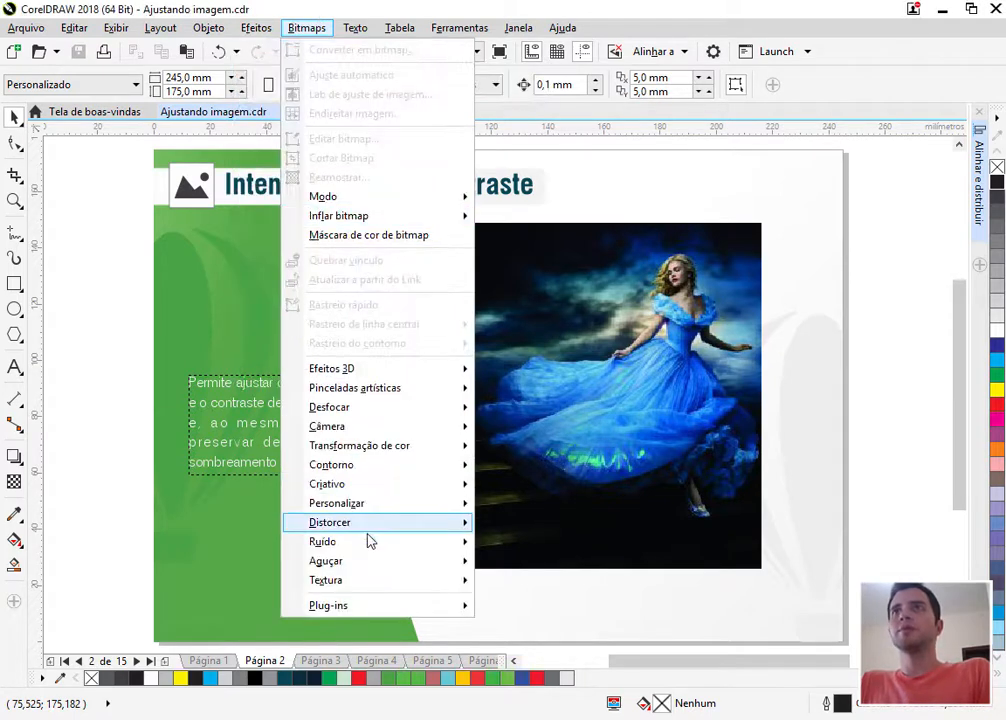
mouse_move(399, 426)
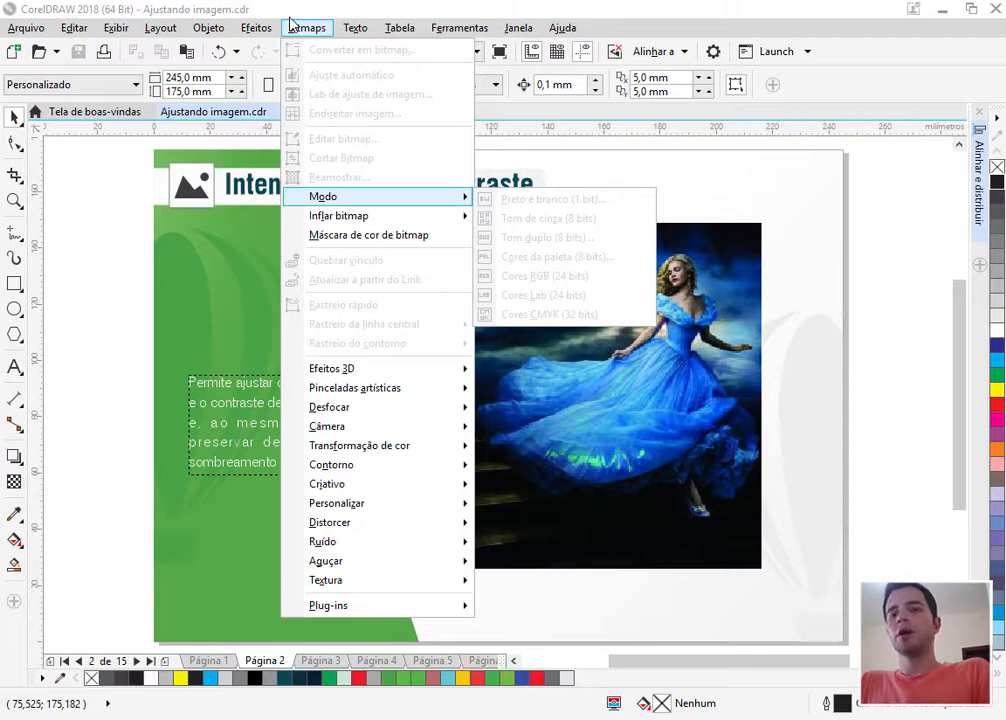
click(222, 10)
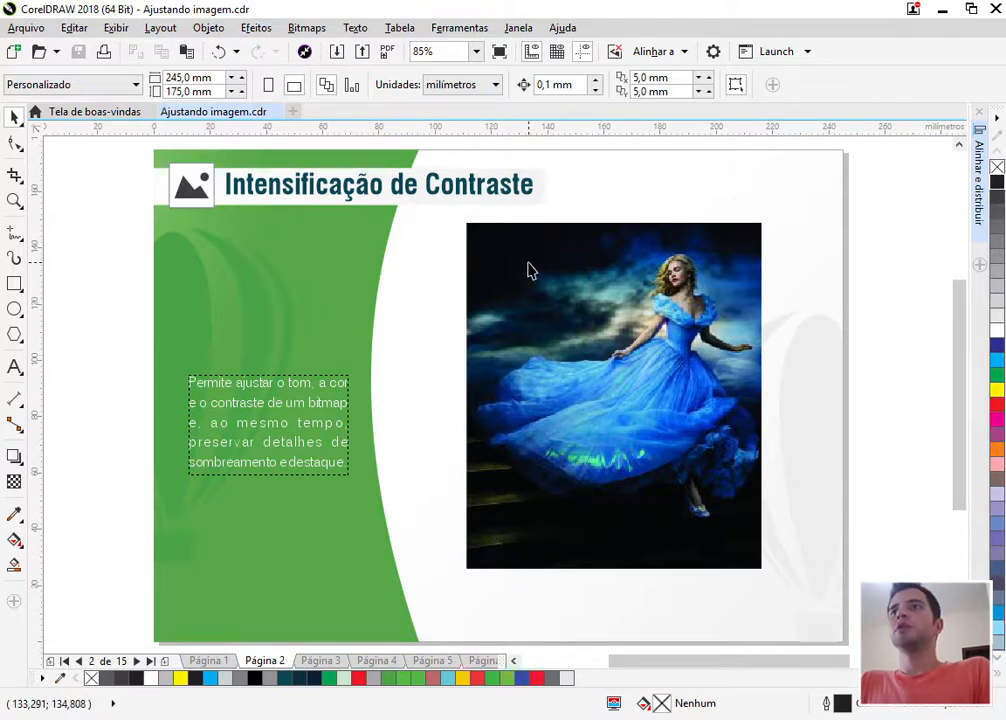
Open the Intensificação de contraste adjustment for the picture of the woman in the blue dress on page 2.
key(z)
drag(860, 182, 433, 588)
drag(671, 671, 775, 667)
drag(958, 366, 959, 369)
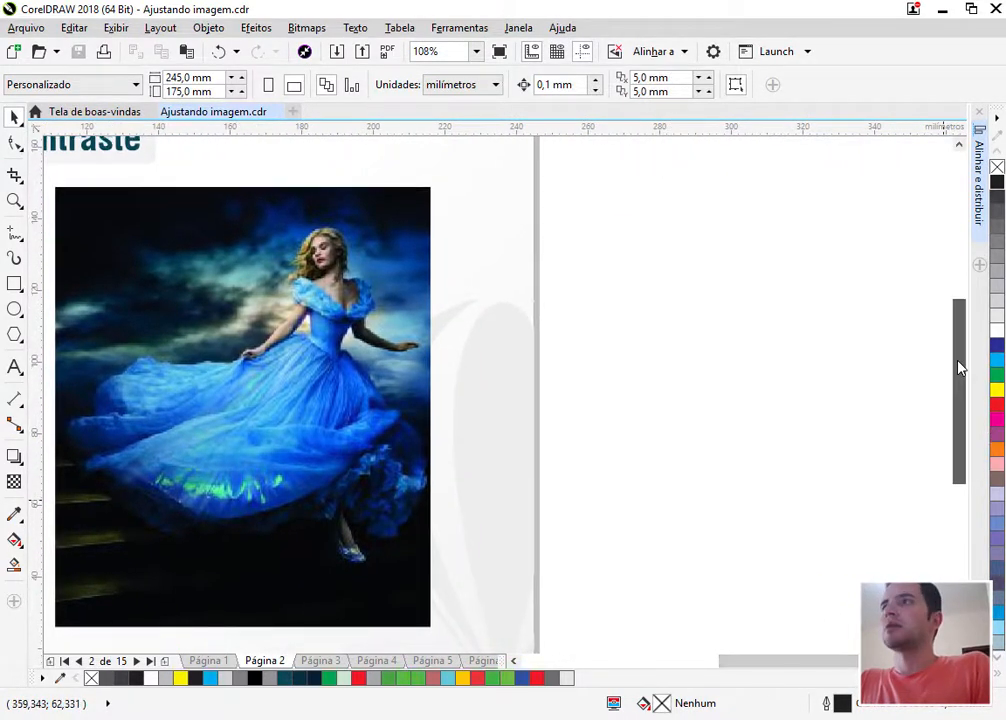
click(263, 343)
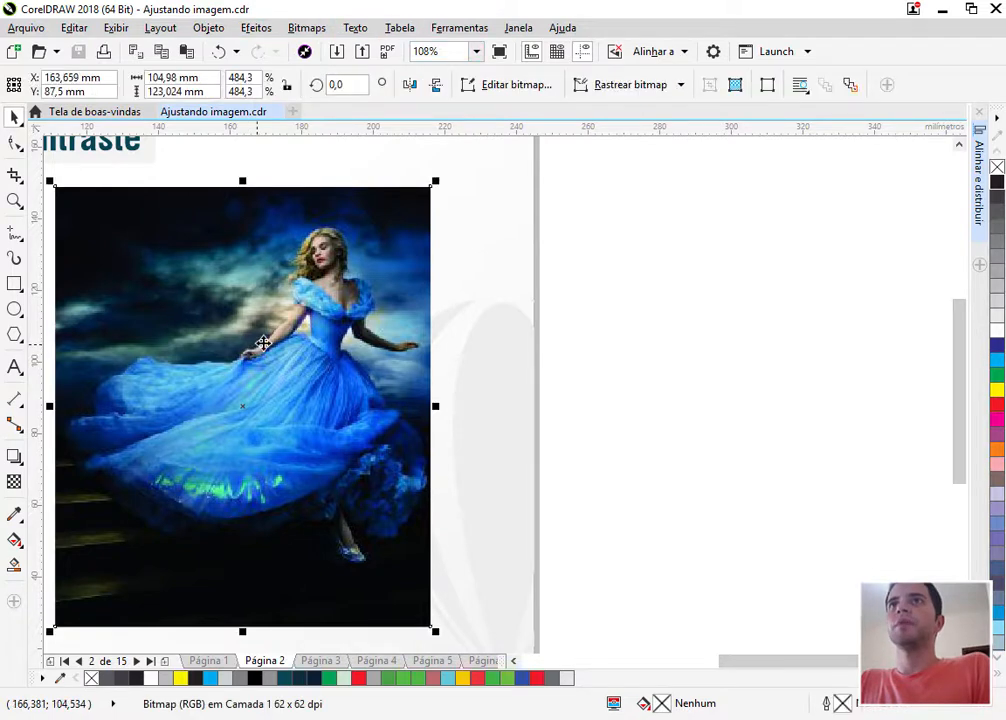
click(255, 28)
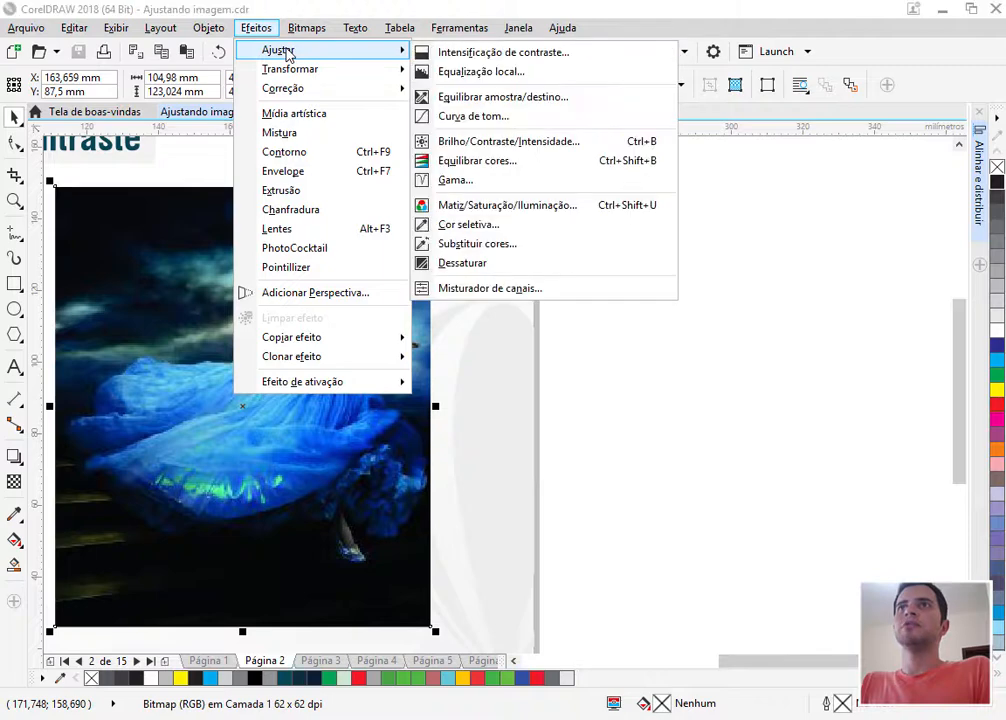
click(500, 60)
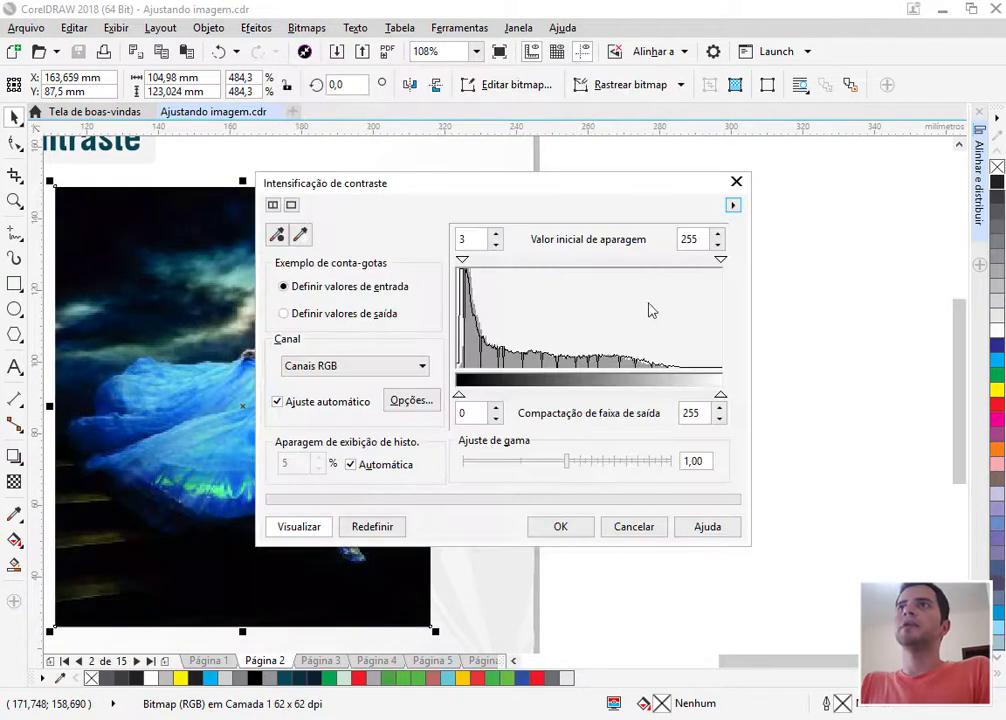
drag(471, 193, 655, 209)
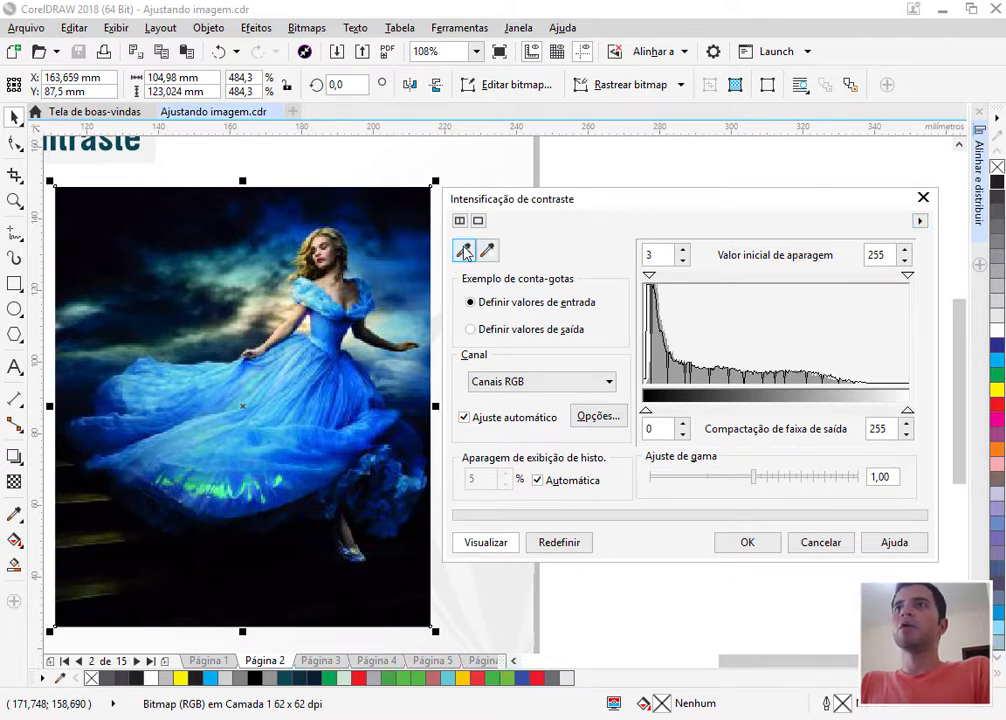
Sample the input highlight level from the bodice of the blue dress with the light eyedropper.
click(465, 252)
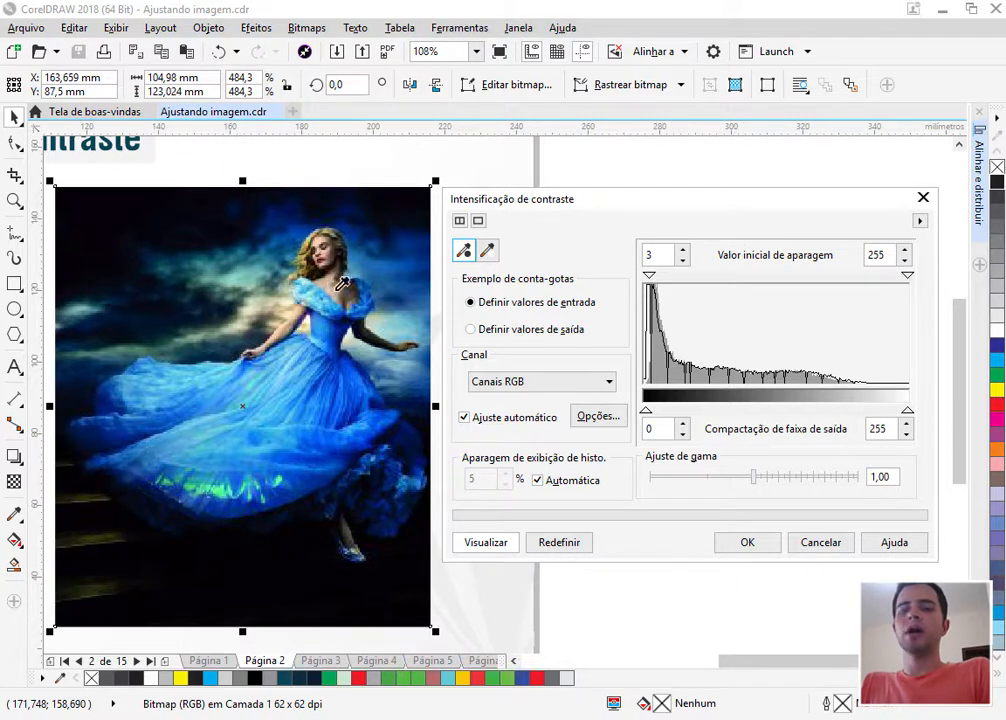
click(490, 251)
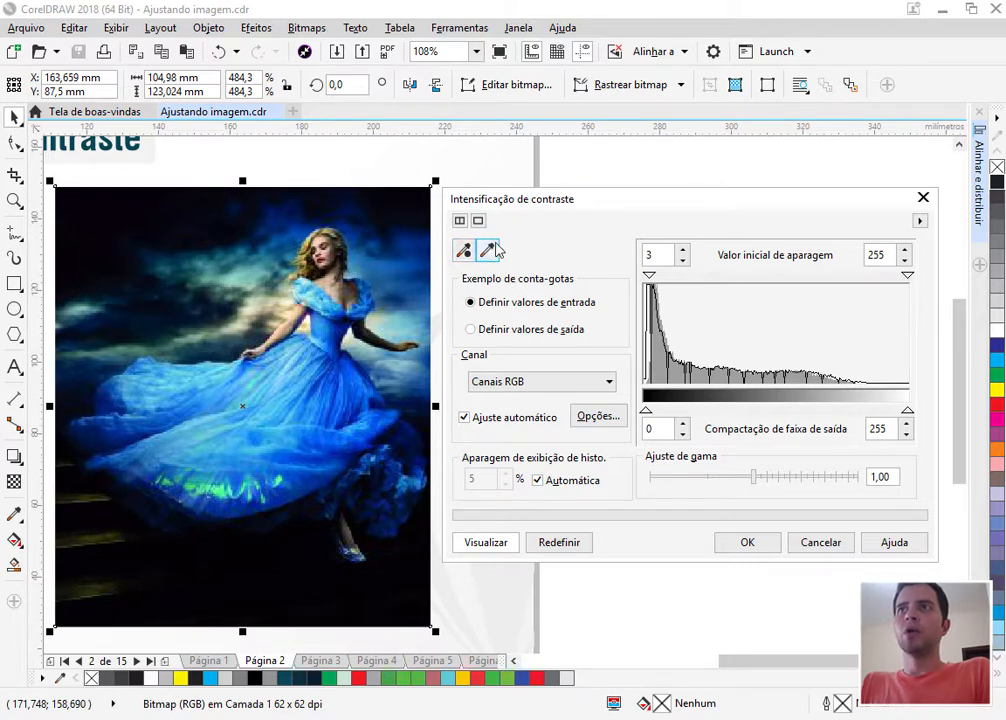
click(357, 325)
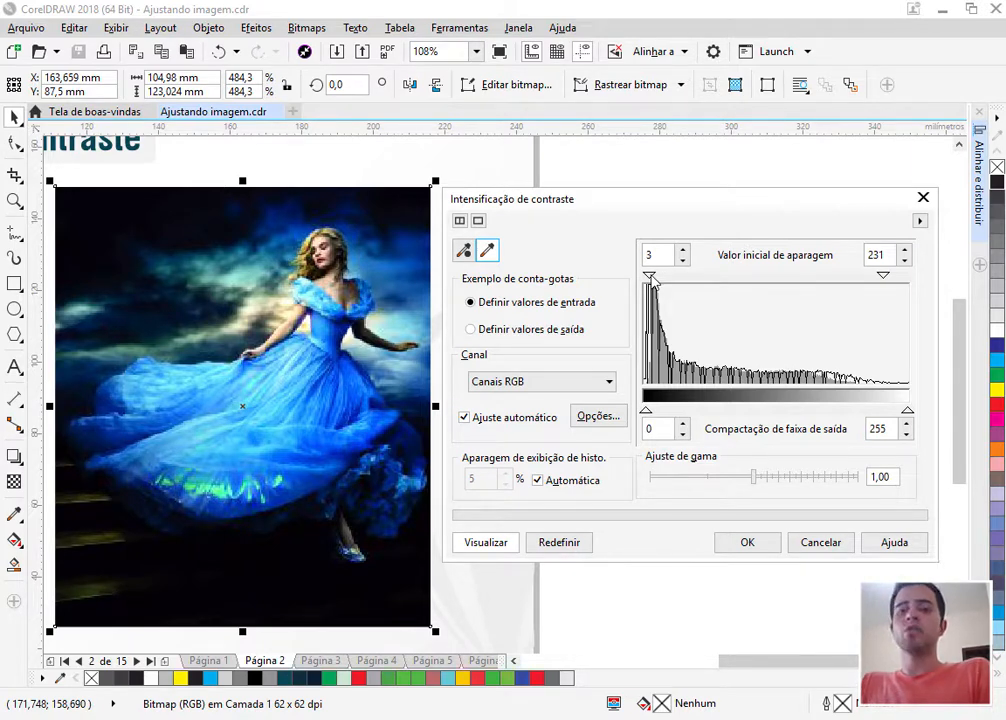
Try input clipping shadows at 102 and highlights at 120, ending with shadows at 0 and highlights at 209.
drag(651, 280, 752, 285)
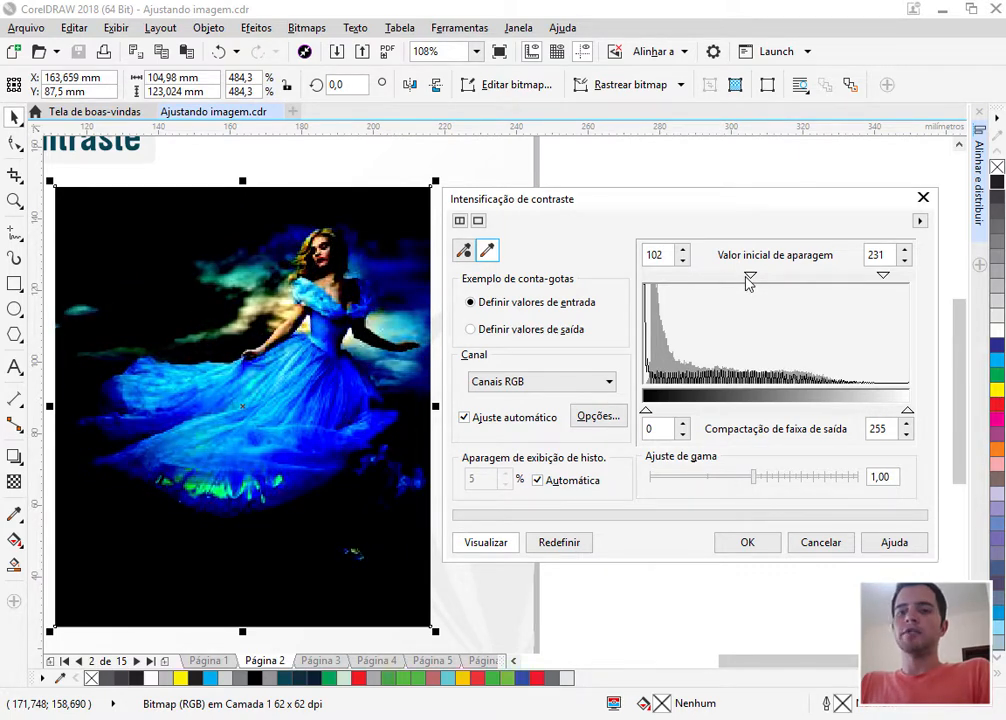
drag(755, 283, 646, 281)
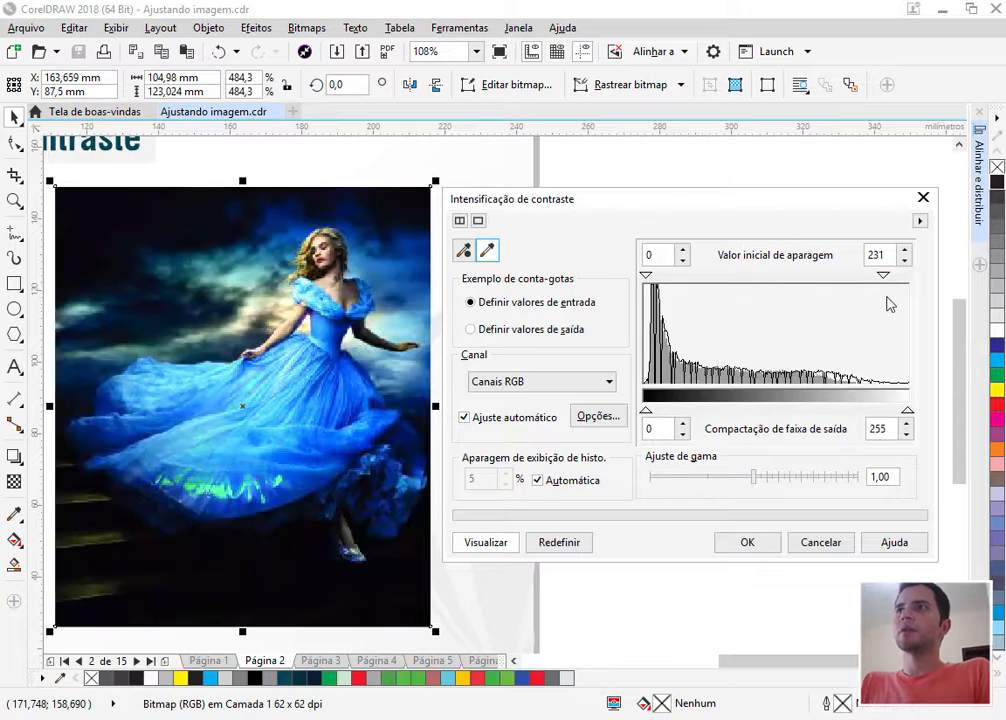
drag(886, 282, 771, 282)
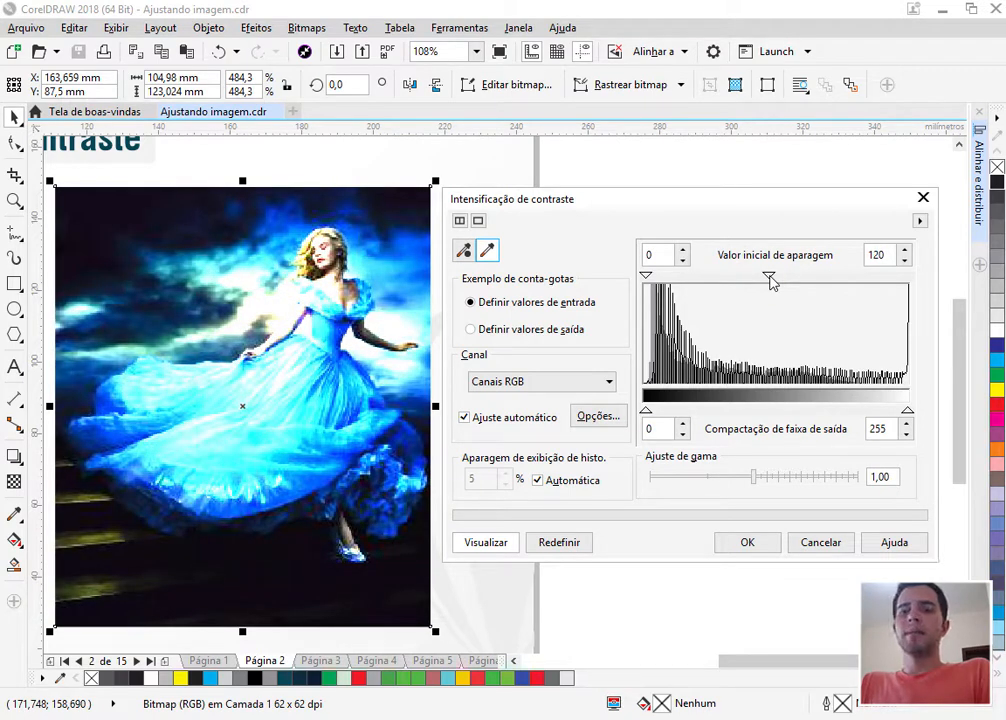
drag(771, 282, 862, 281)
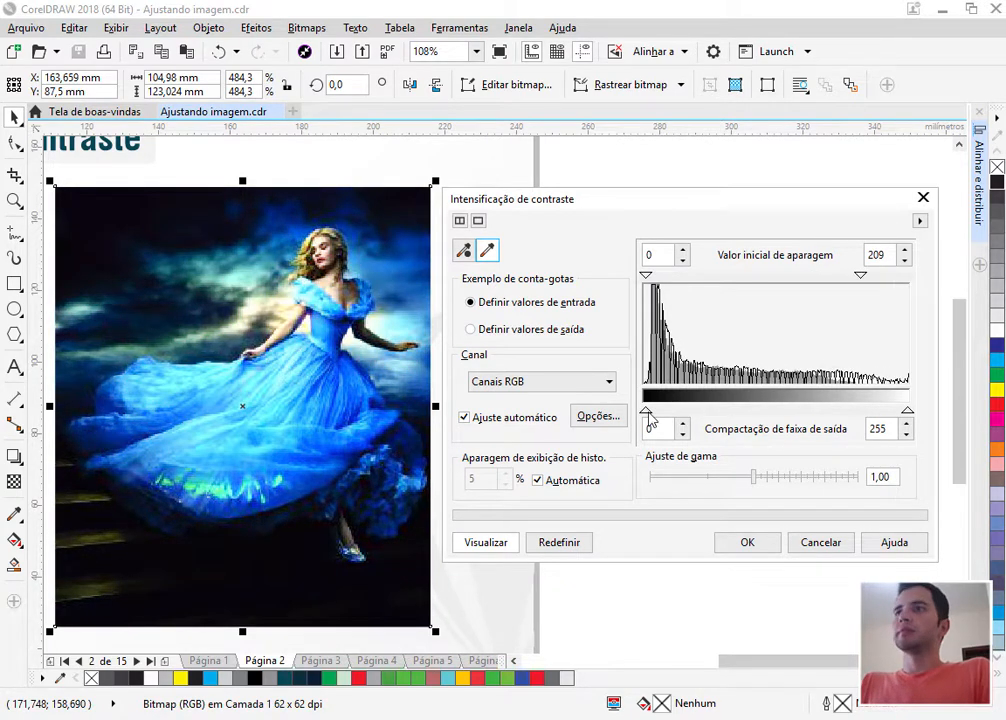
Try compressing the output range to 50 and 213, then restore it to 0 and 255.
mouse_move(645, 410)
mouse_down()
mouse_move(720, 415)
mouse_move(660, 411)
mouse_up()
drag(907, 410, 864, 414)
drag(653, 411, 701, 421)
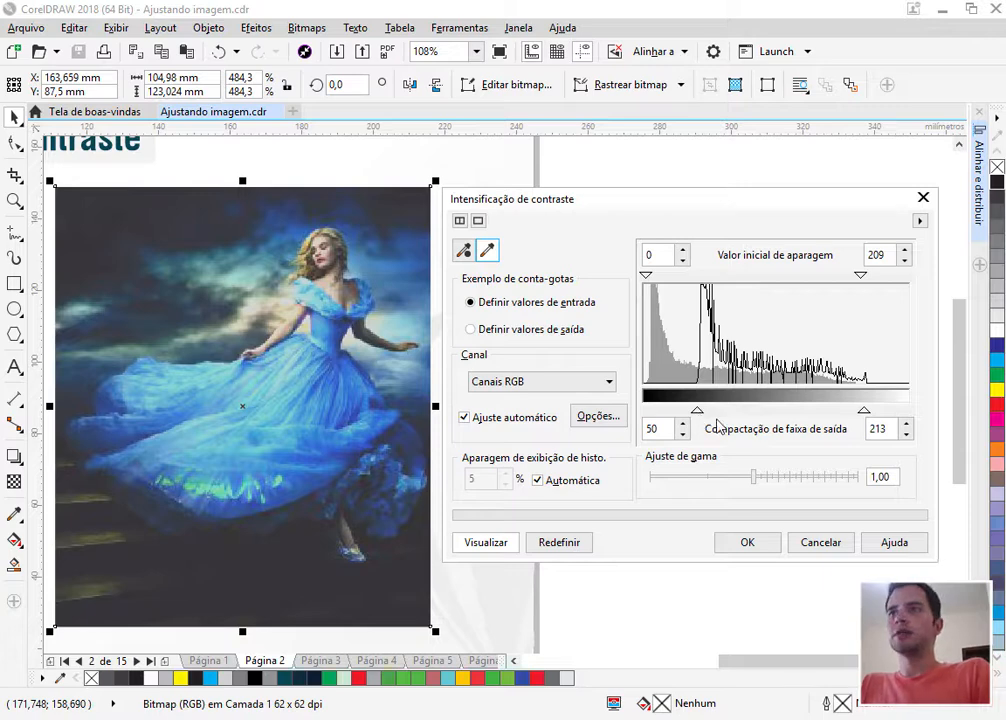
drag(700, 418, 645, 412)
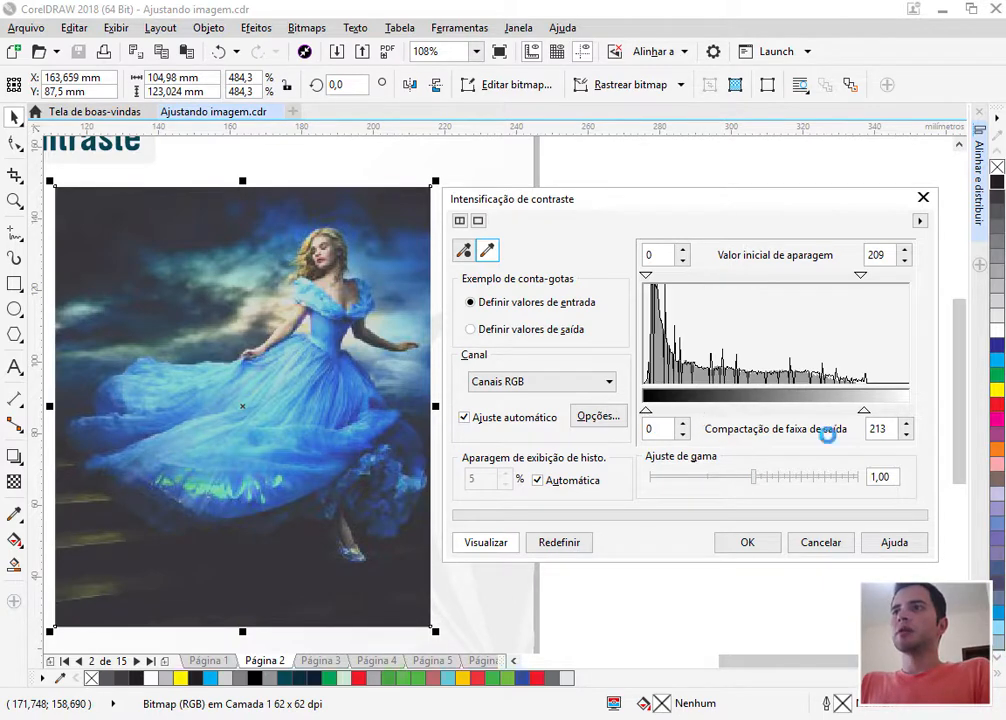
drag(864, 414, 908, 412)
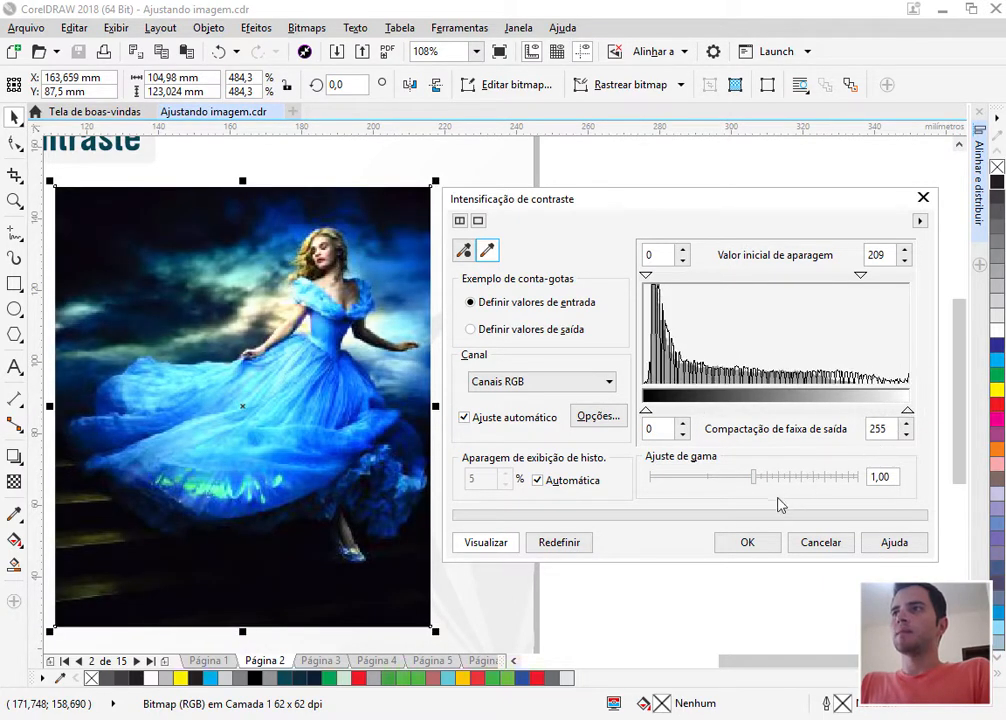
Try a gamma of 0,66 with a tone sampled from the clouds, then cancel the contrast adjustment.
drag(752, 476, 717, 484)
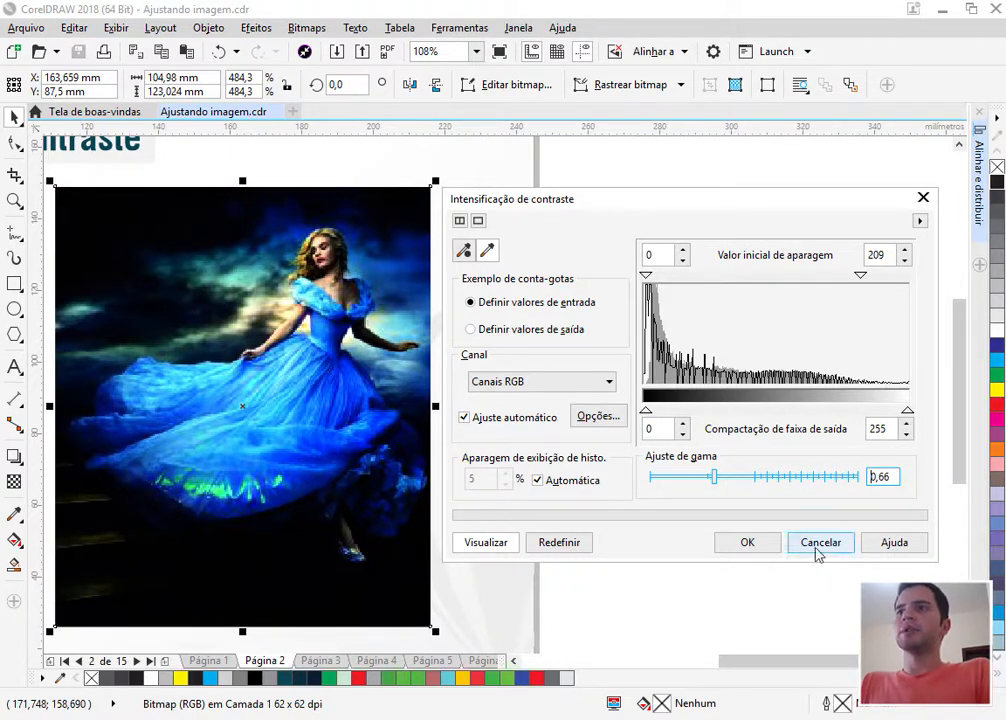
click(236, 288)
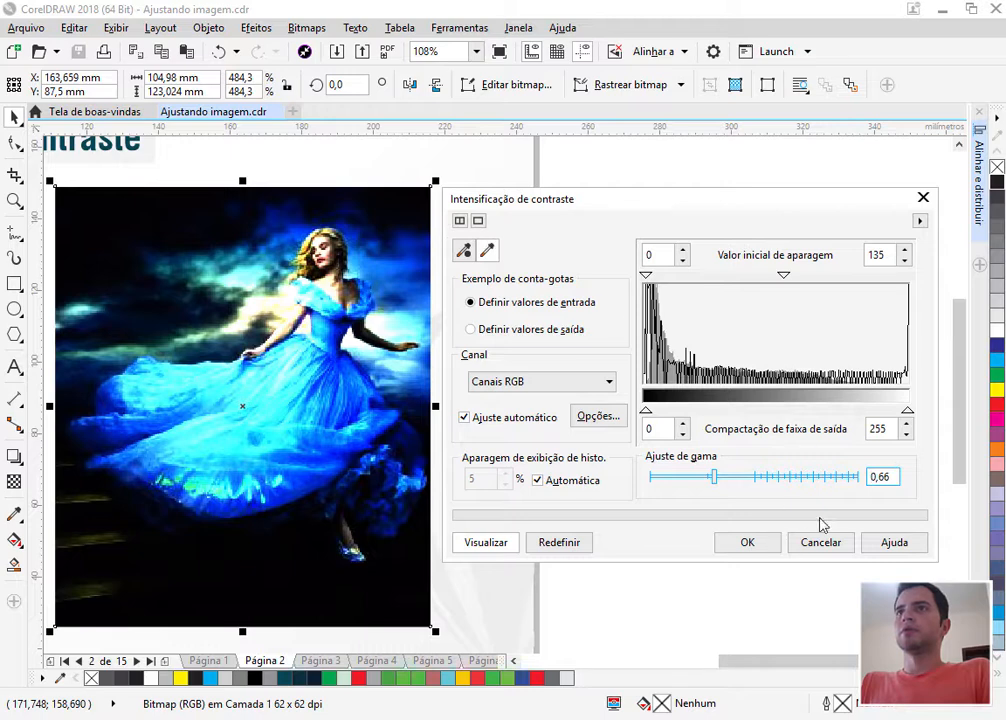
click(820, 542)
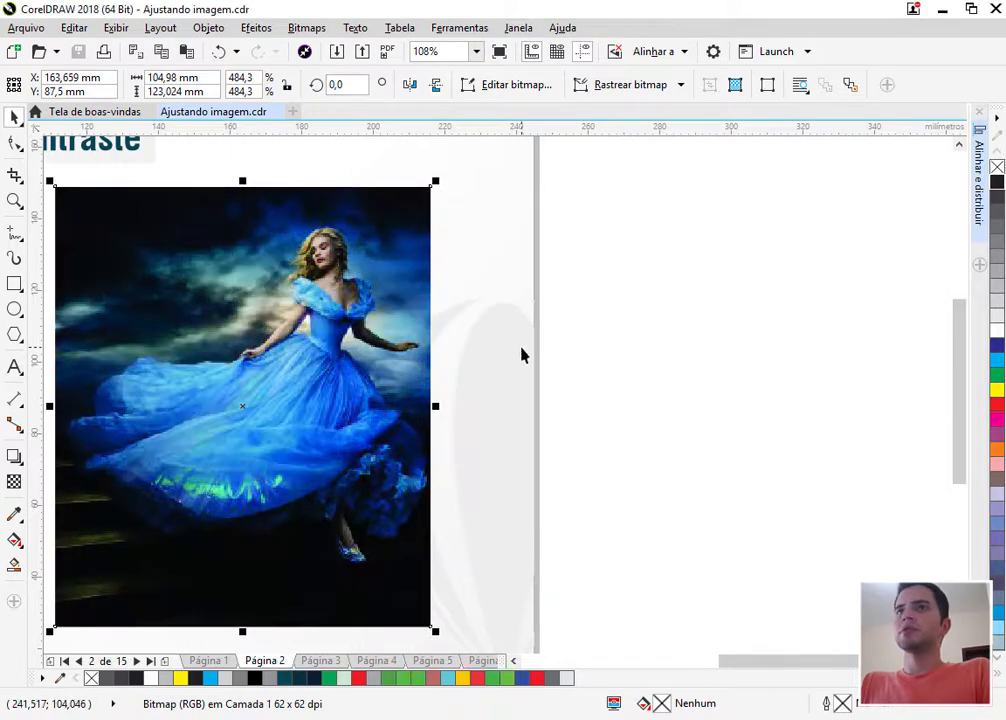
Open the Equalização local adjustment for the picture of the woman on page 3.
key(shift+F4)
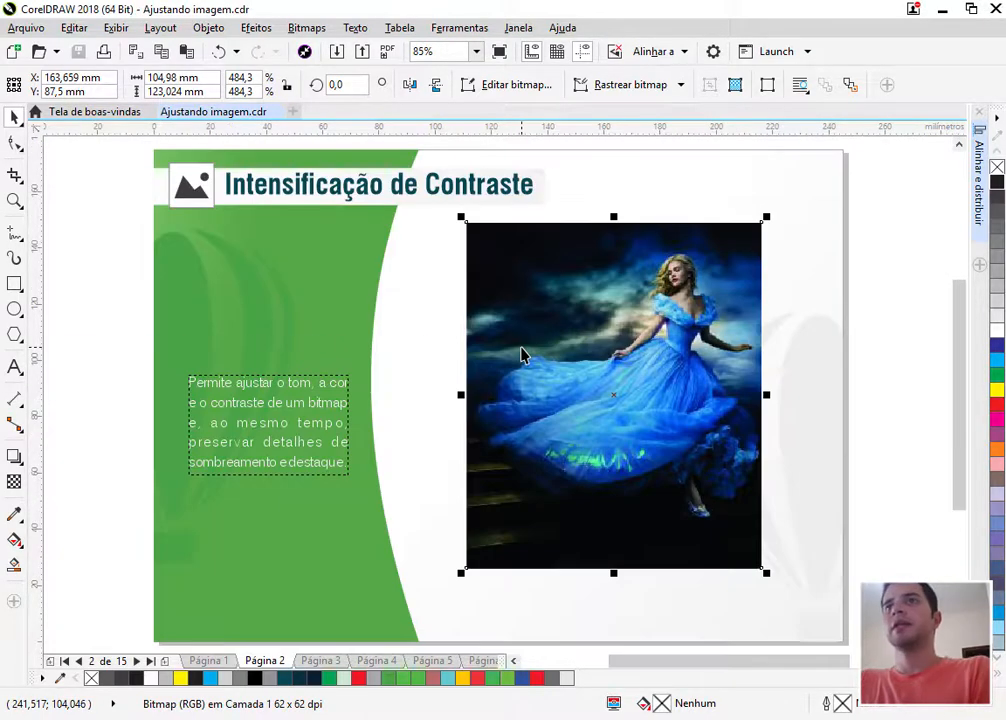
key(Page_Down)
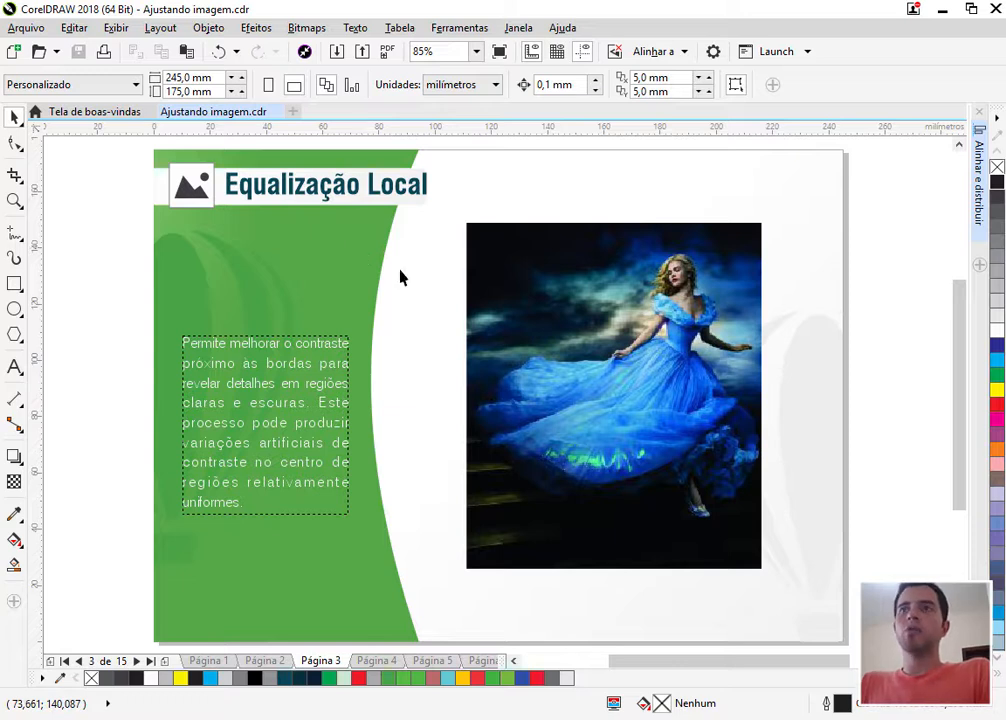
click(676, 427)
key(z)
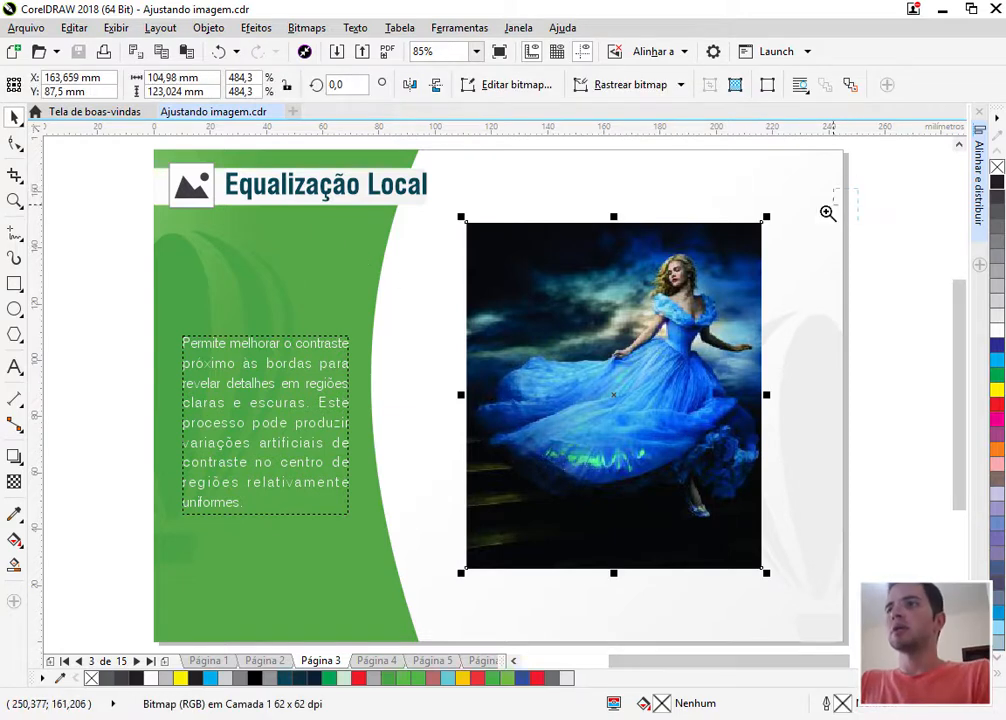
drag(857, 188, 460, 579)
mouse_move(759, 664)
mouse_down()
mouse_move(777, 664)
mouse_move(765, 664)
mouse_up()
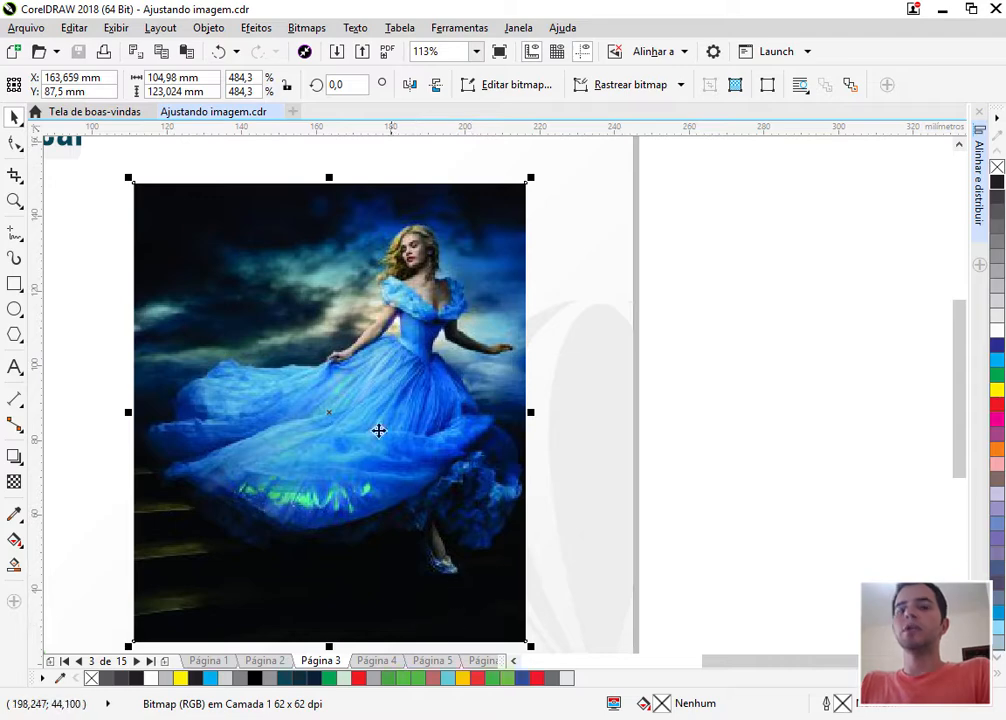
click(256, 30)
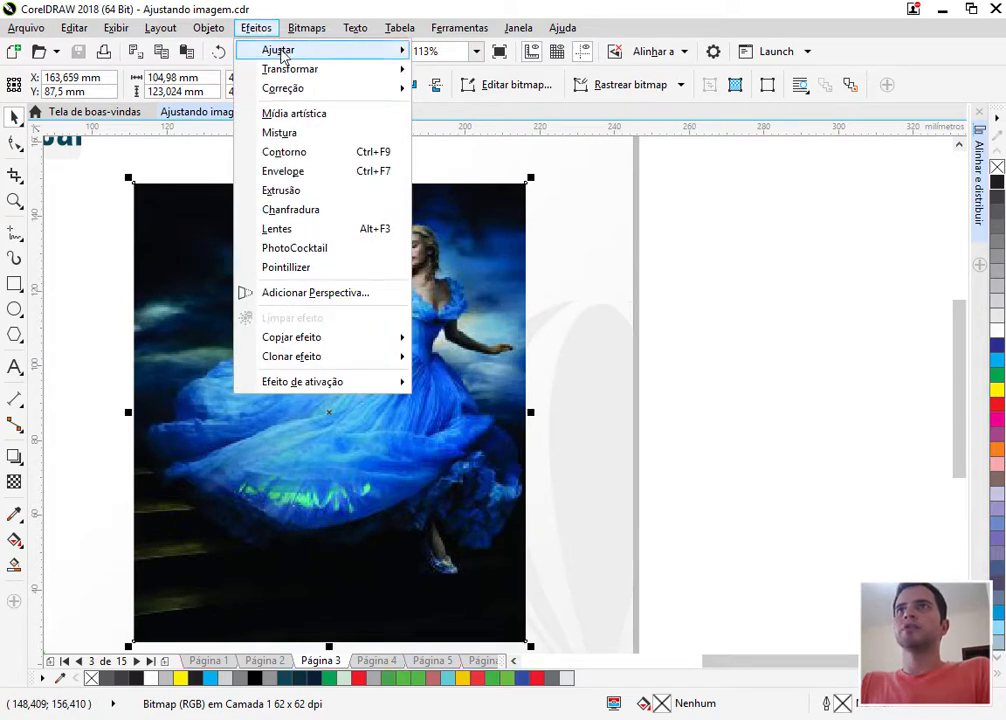
mouse_move(281, 49)
click(480, 72)
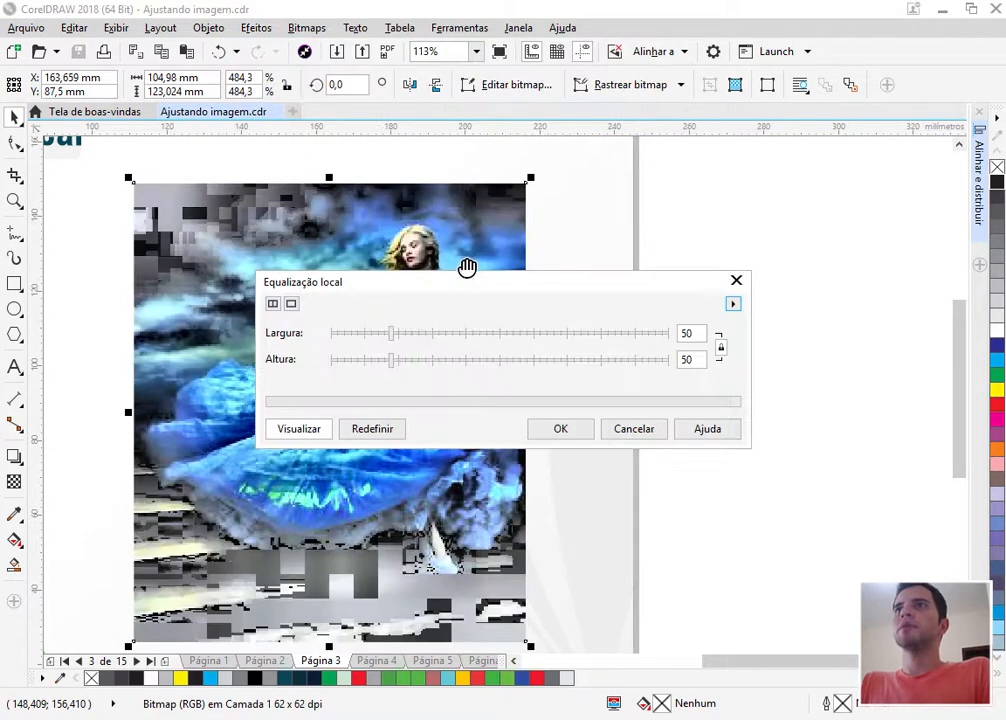
drag(467, 291, 745, 190)
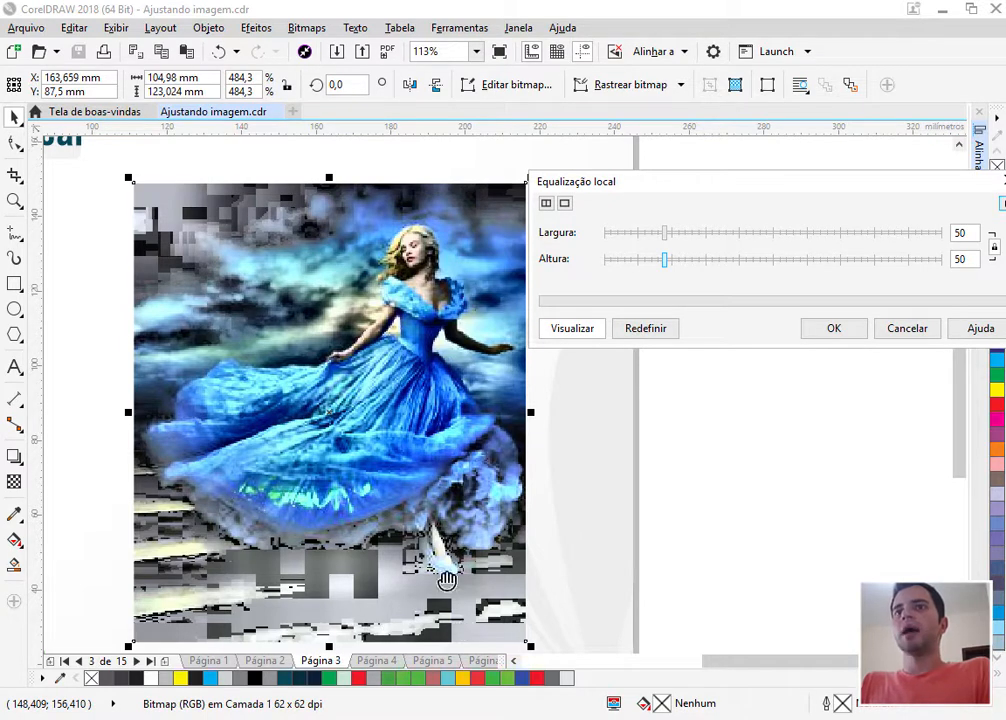
Try a linked Largura and Altura of 33 for the local equalization, then raise both to 125.
click(626, 235)
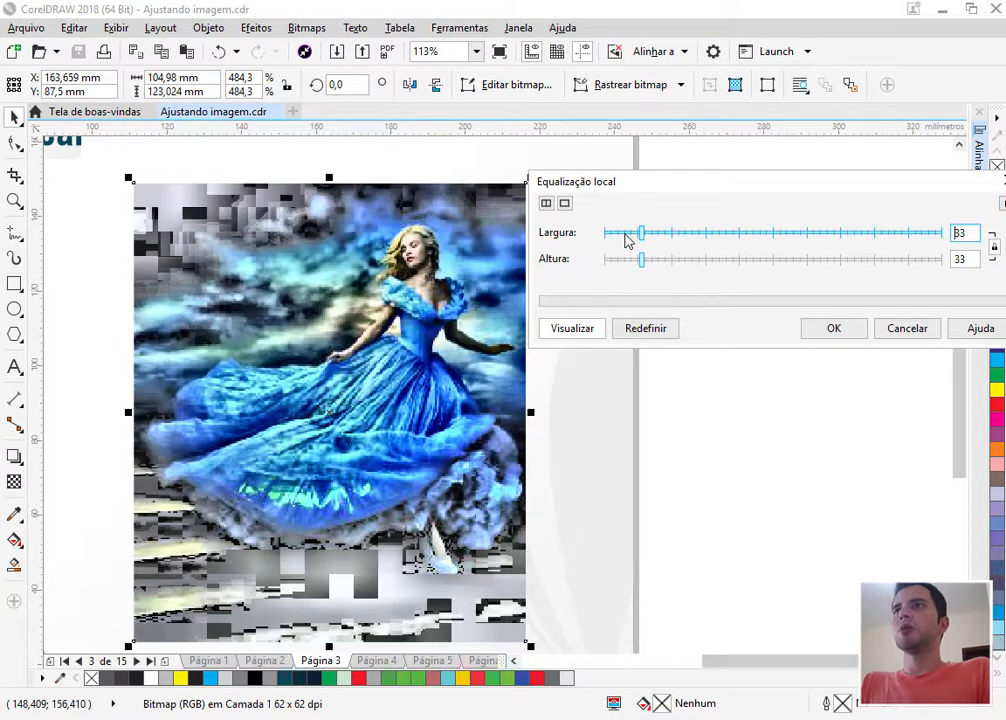
click(734, 240)
click(844, 238)
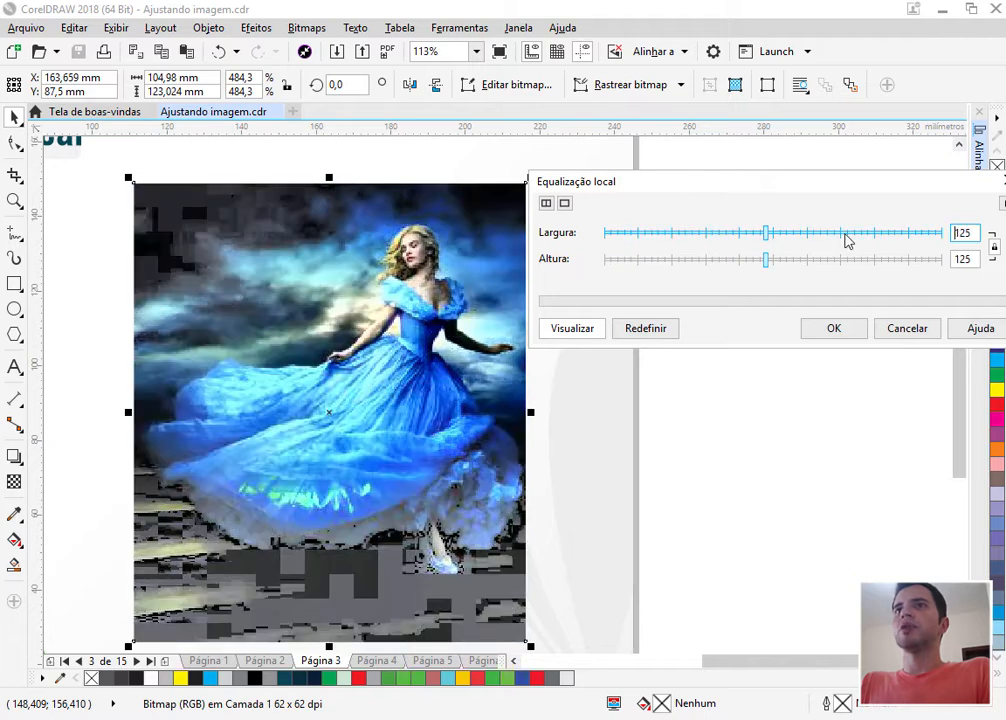
drag(925, 188, 816, 190)
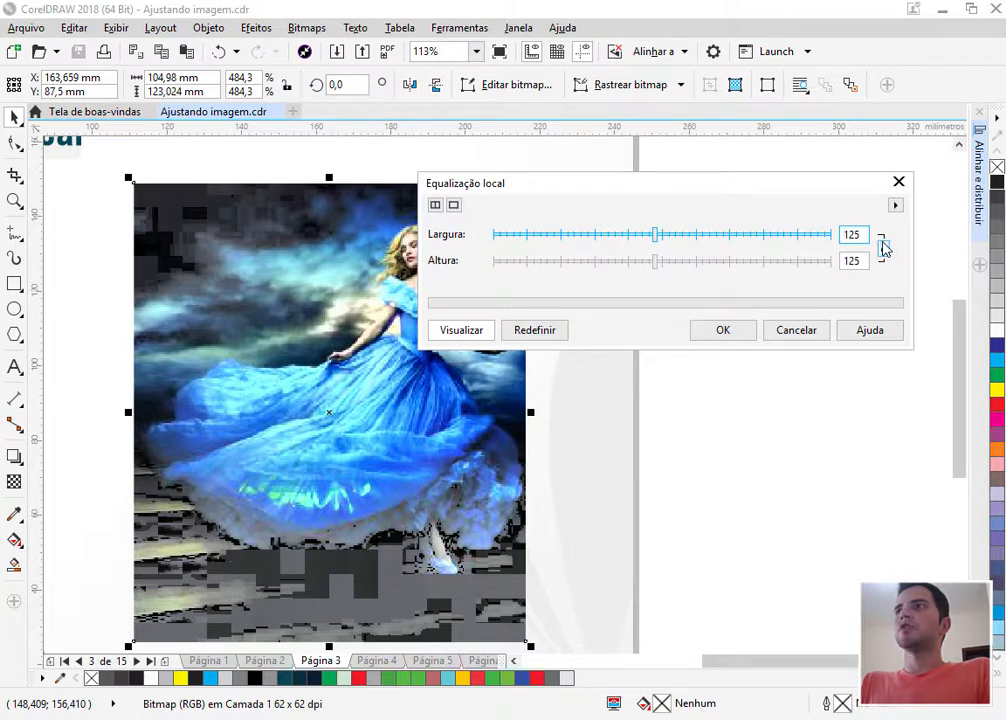
Try linked Largura and Altura values of 68 and 147 for the local equalization, then unlink the two values.
drag(655, 234, 579, 232)
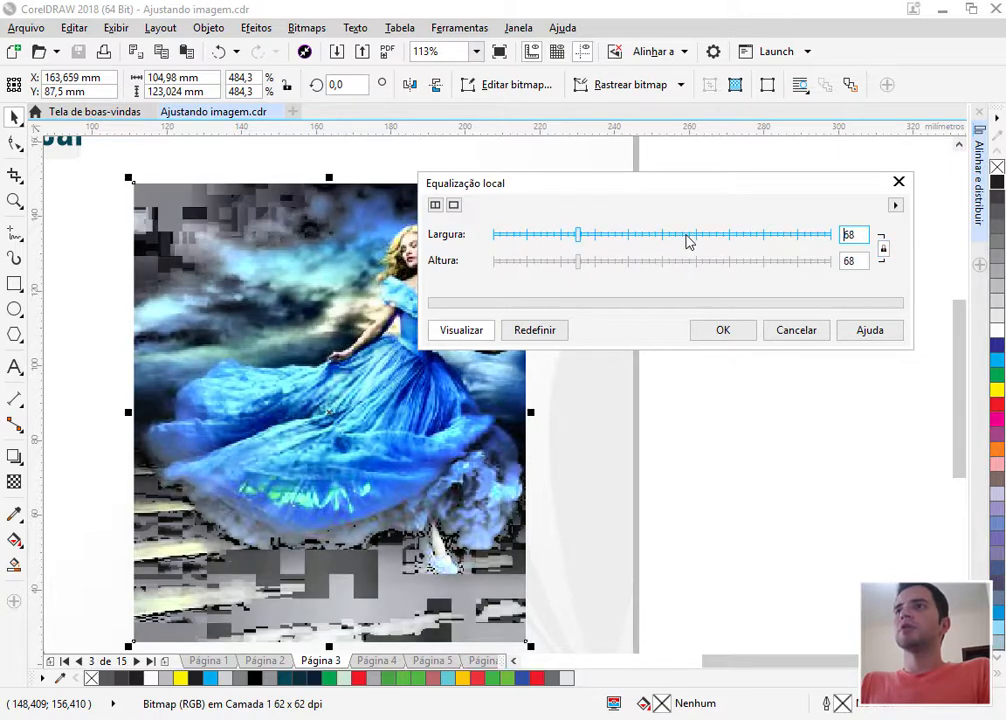
click(687, 240)
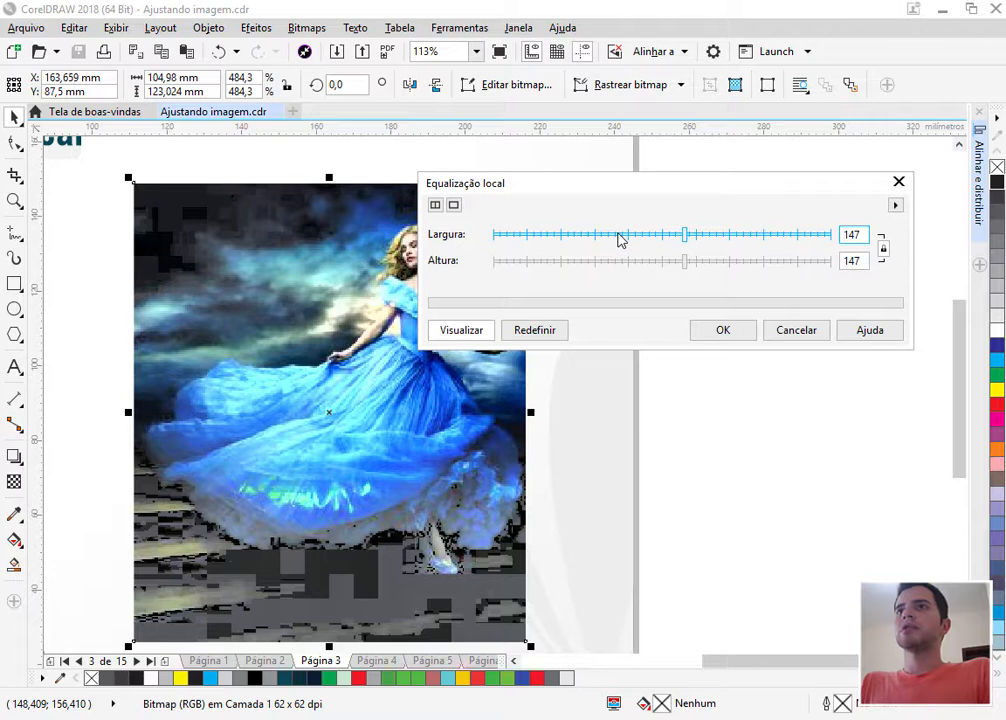
click(883, 249)
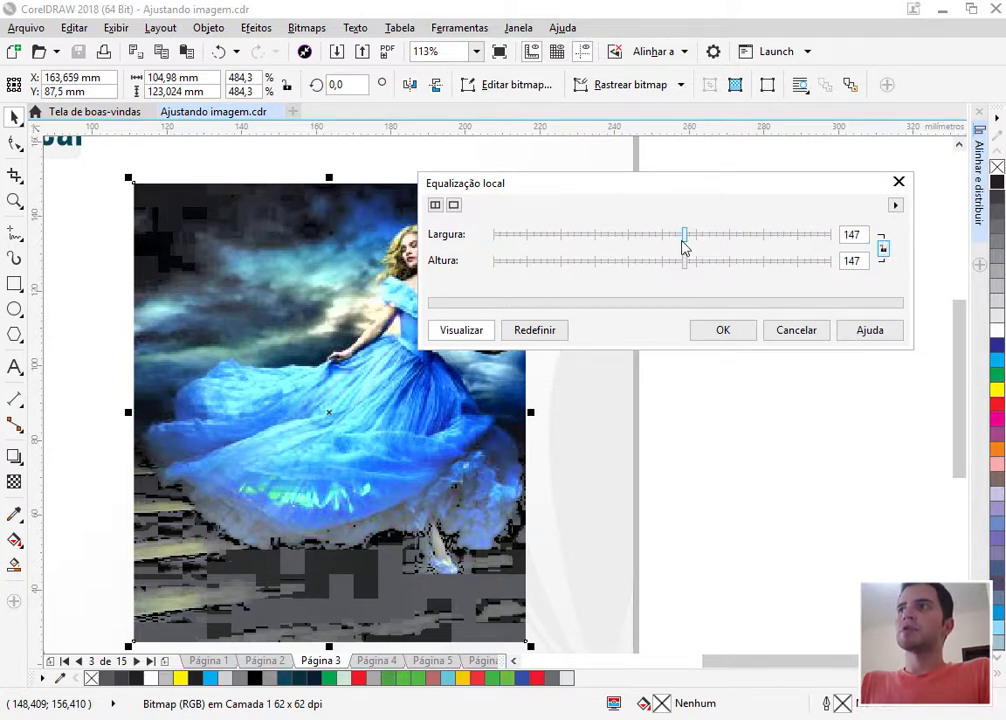
Try a separate Largura of 62 with an Altura of 110 and 182, then cancel the local equalization.
drag(684, 236, 725, 263)
click(637, 235)
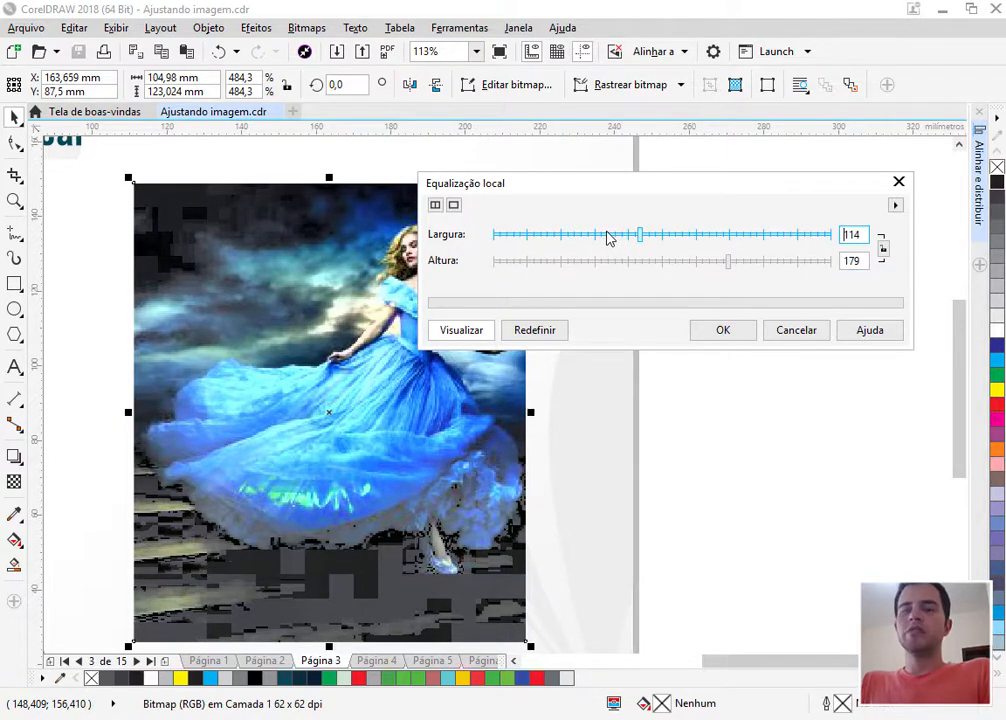
drag(607, 237, 550, 250)
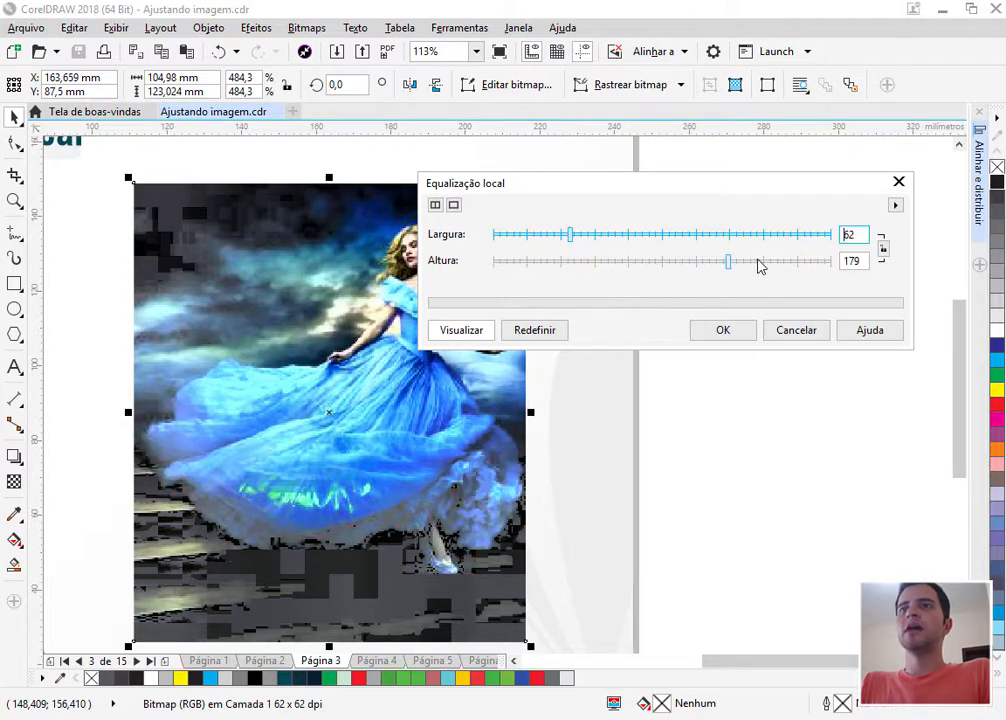
drag(728, 261, 634, 261)
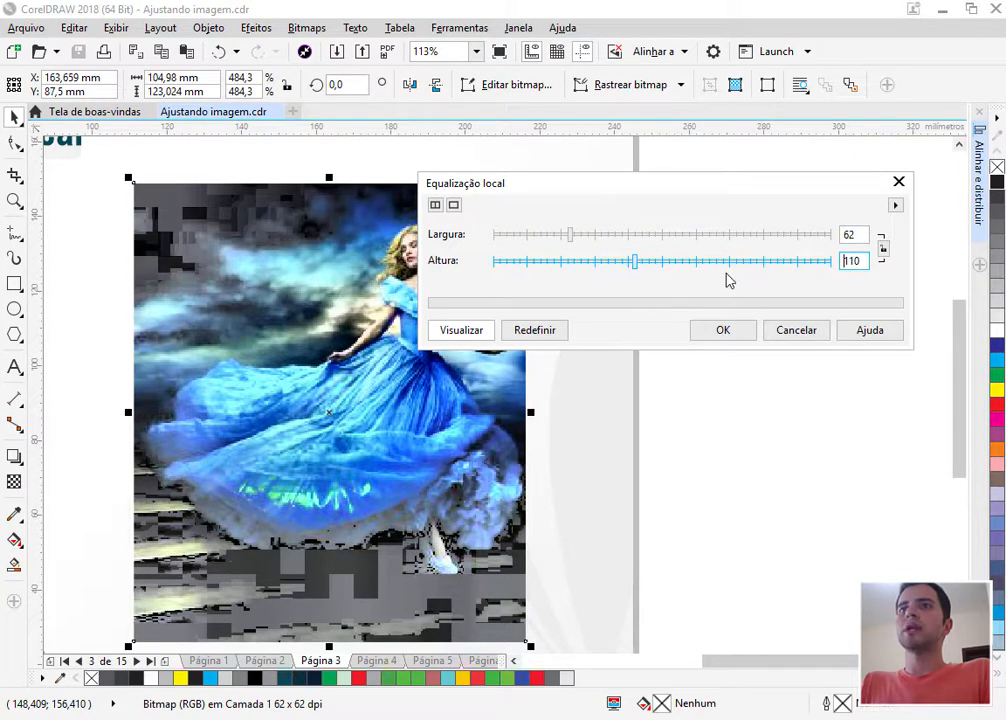
click(734, 262)
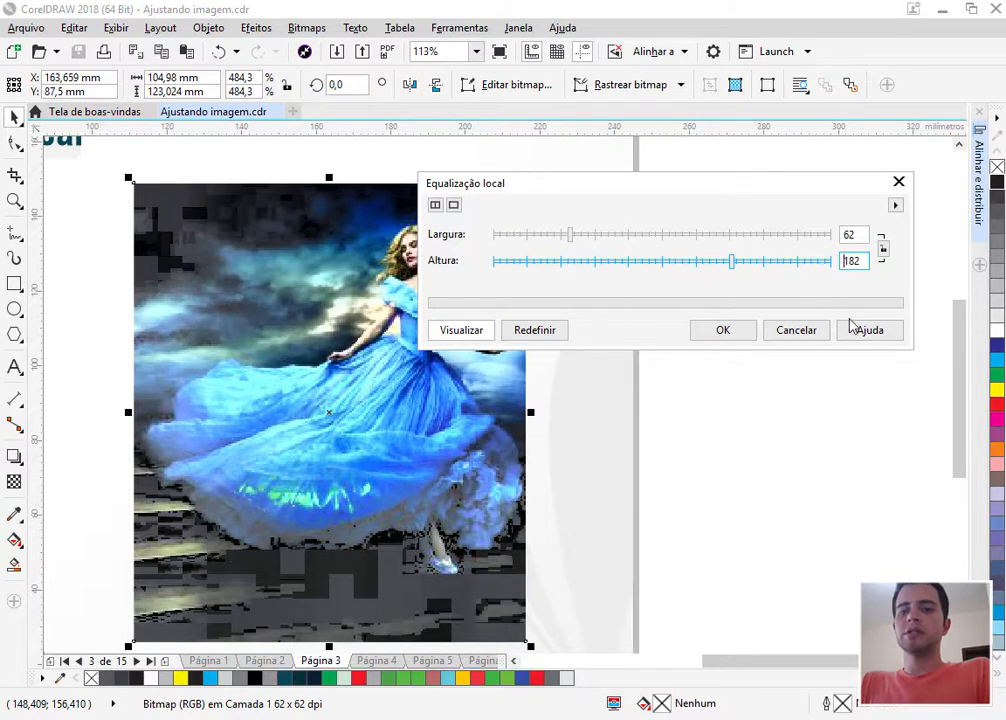
click(791, 330)
Open the Equilibrar amostra/destino adjustment for the picture of the woman on page 4, keeping the picture in view.
click(708, 378)
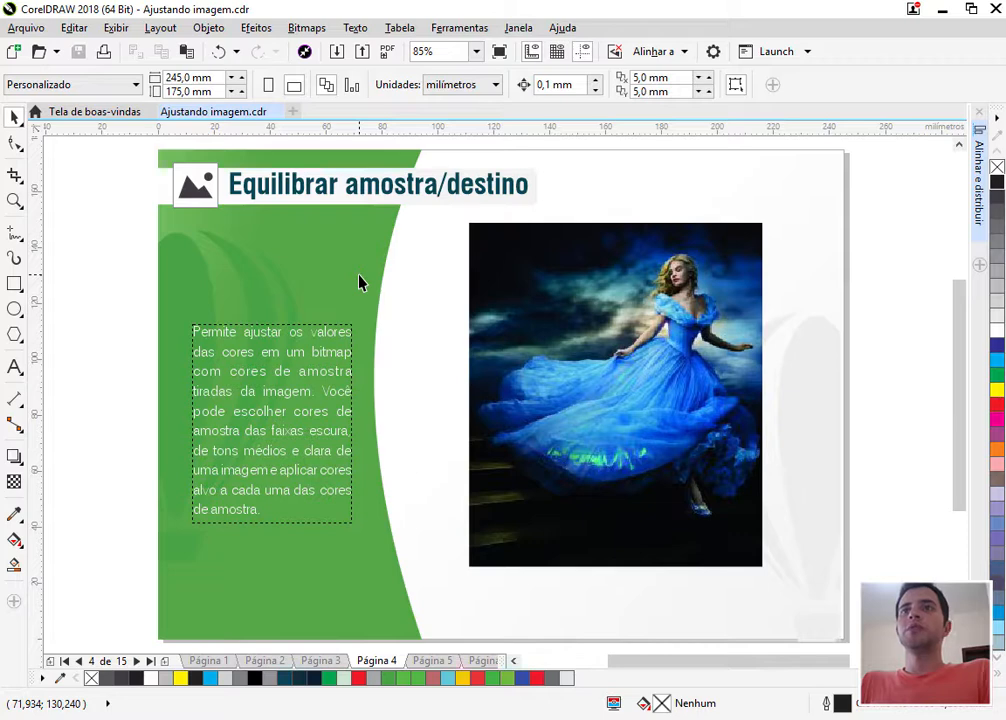
click(582, 370)
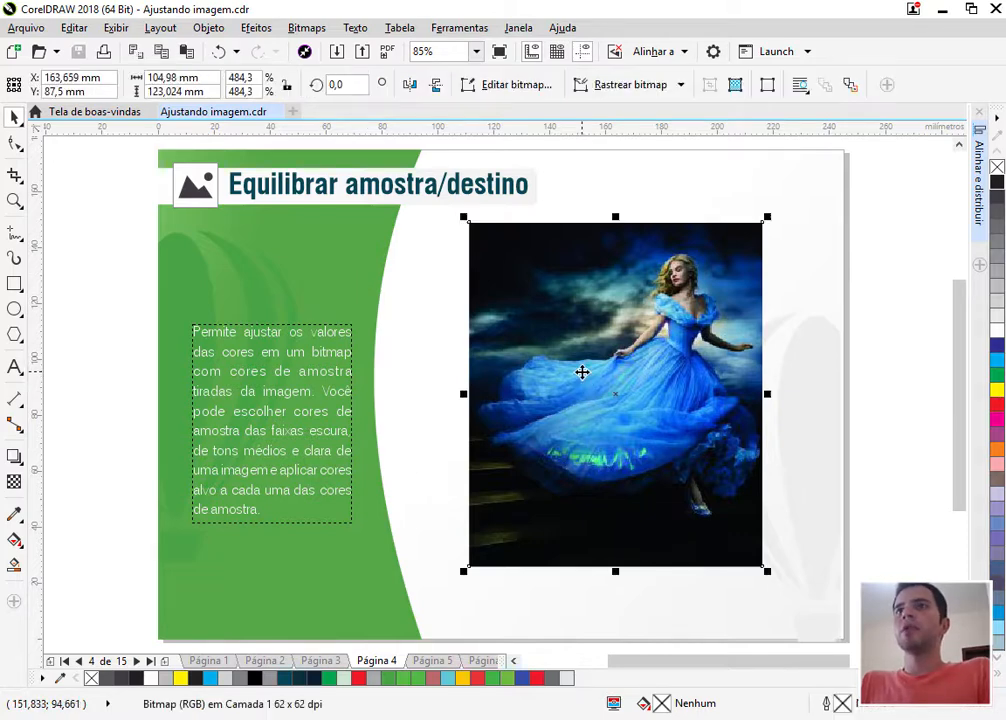
drag(700, 661, 793, 669)
scroll(399, 380, up, 2)
click(255, 27)
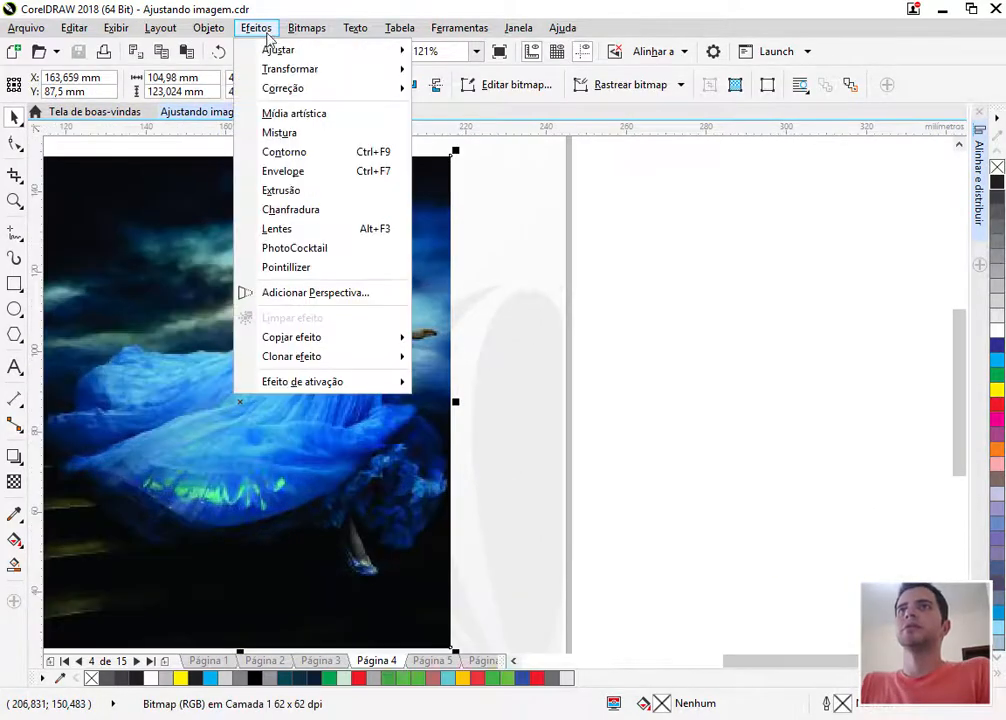
mouse_move(272, 50)
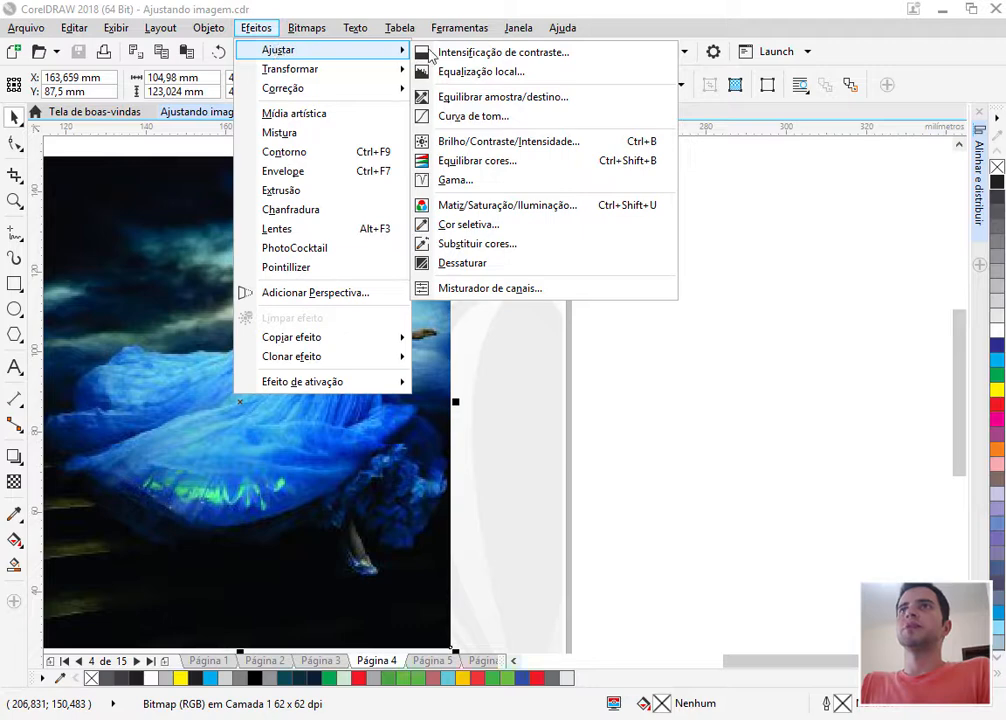
click(511, 104)
drag(469, 218, 671, 193)
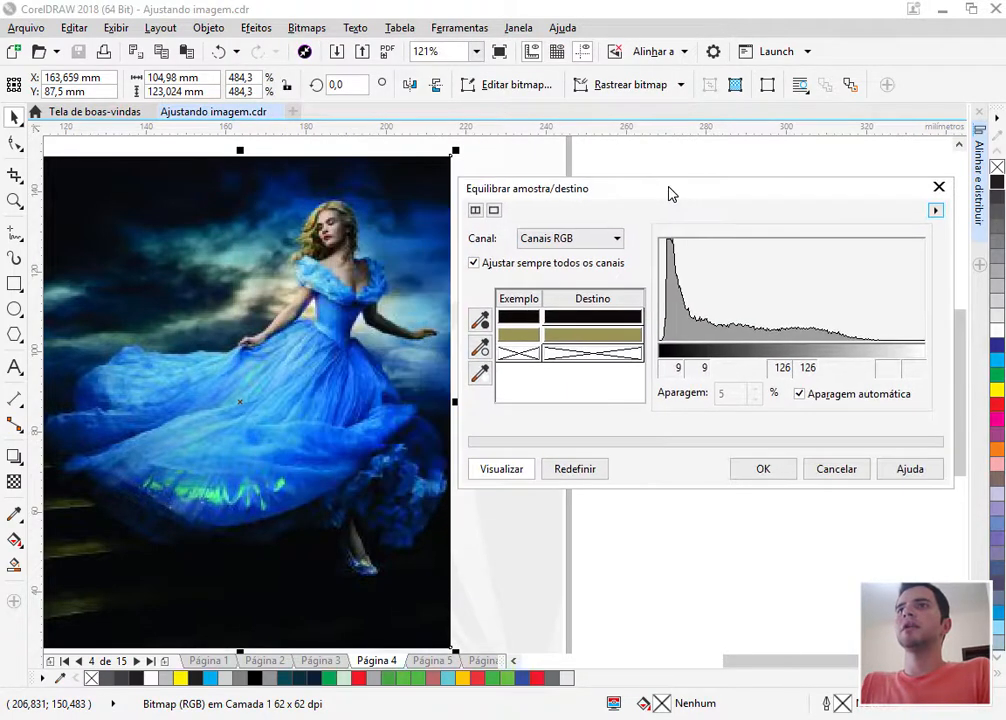
Keep Canais RGB as the channel and sample the dark Exemplo color from the picture's black upper corner.
click(551, 243)
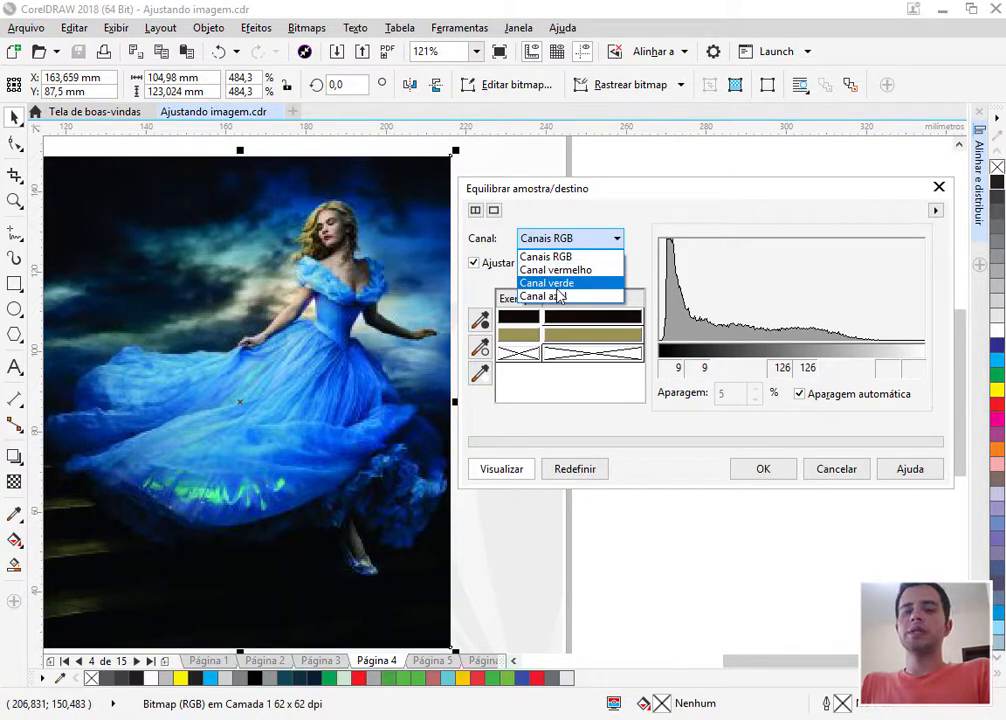
click(548, 257)
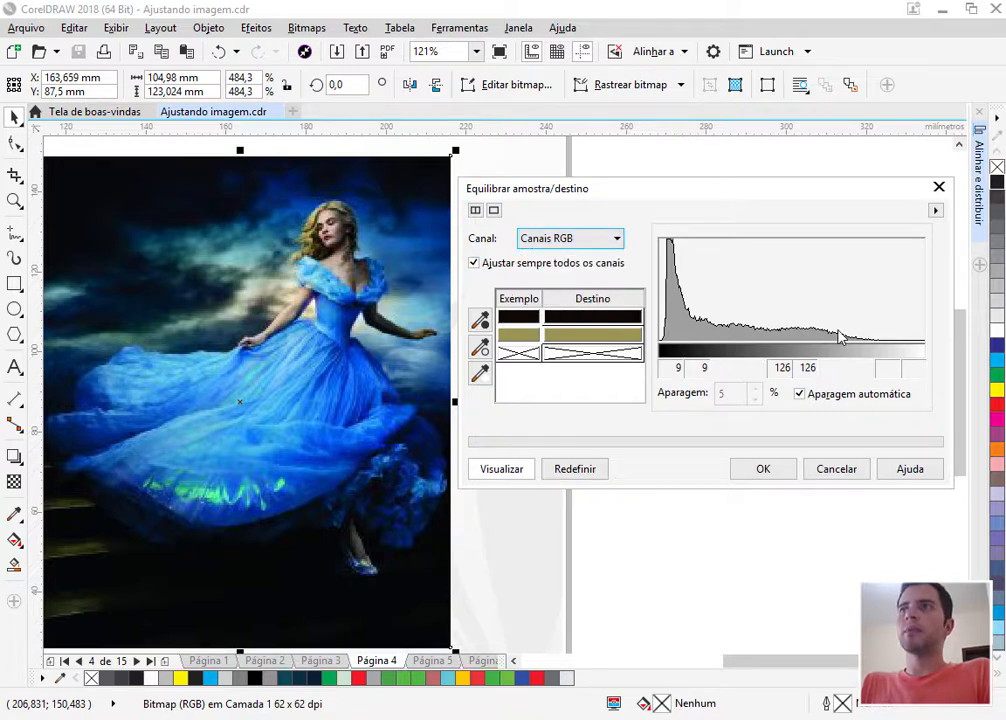
click(480, 319)
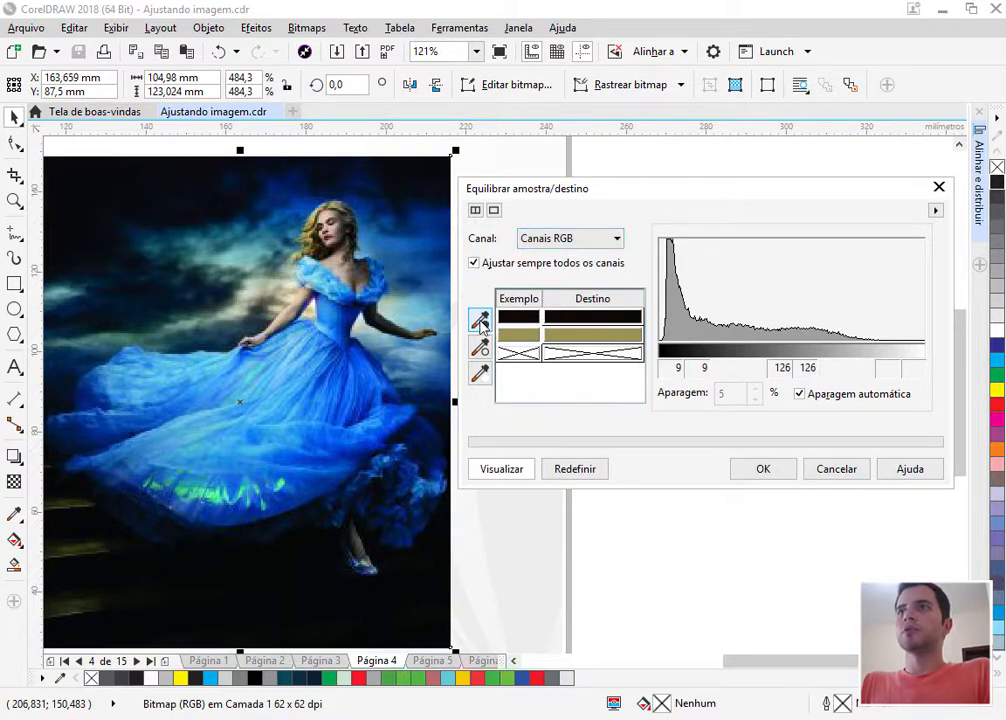
click(68, 166)
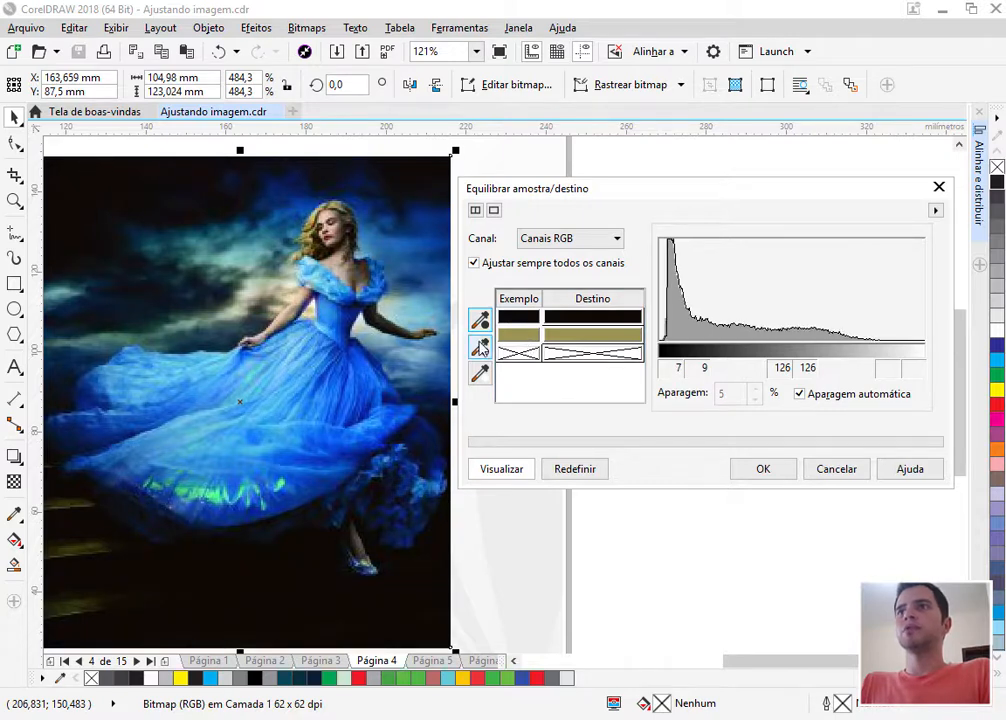
Sample the midtone Exemplo color from the clouds and the light Exemplo color from the blue dress.
click(482, 349)
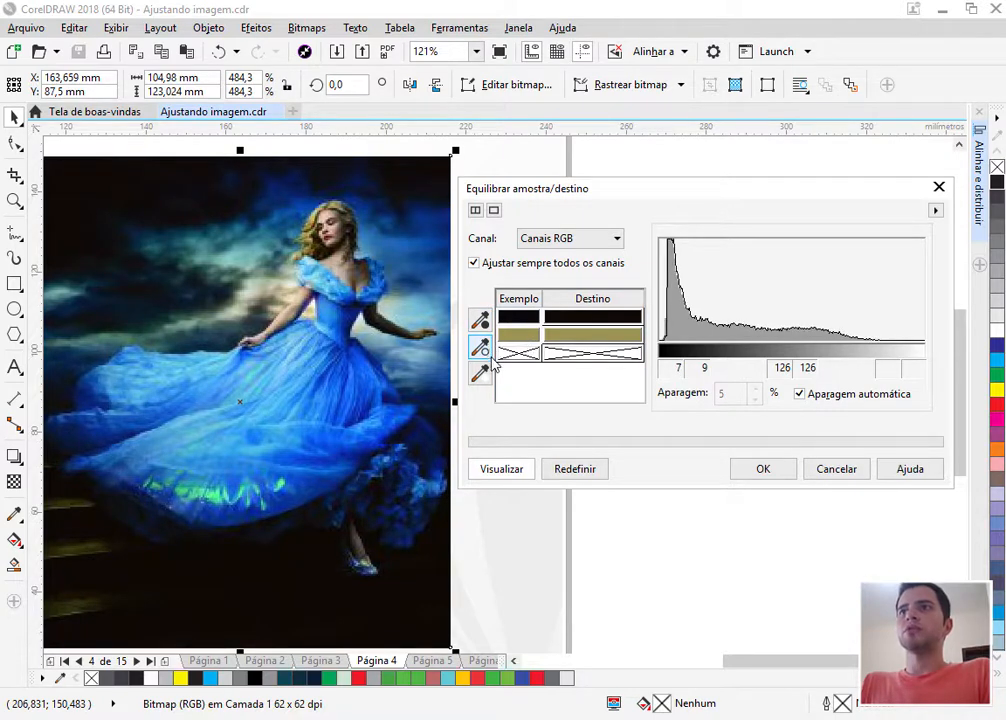
click(481, 322)
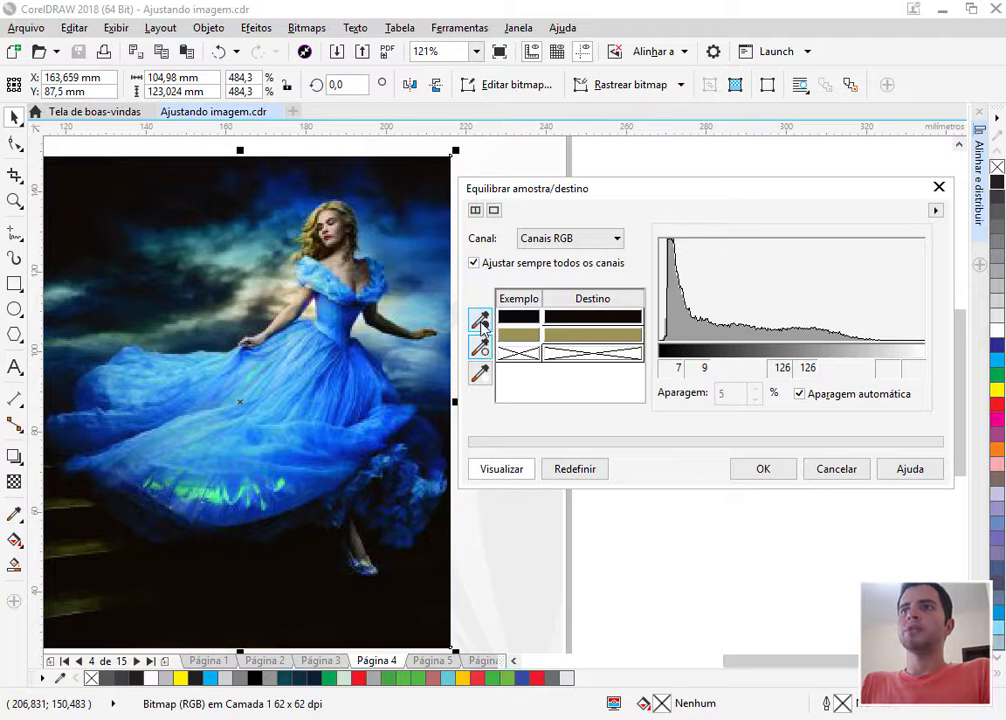
click(487, 347)
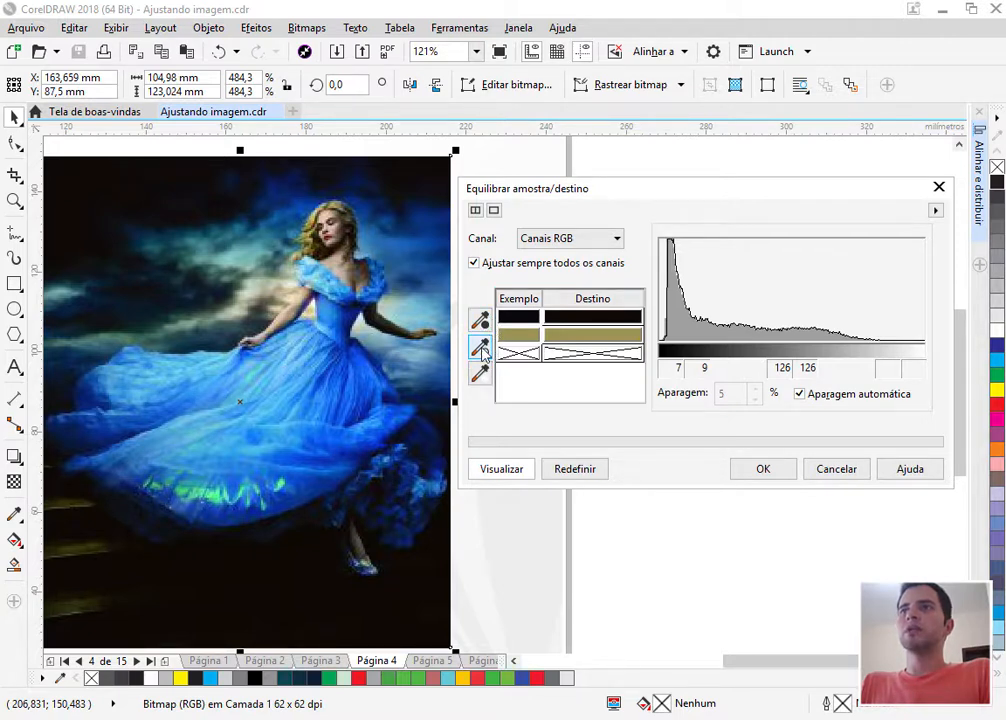
click(251, 312)
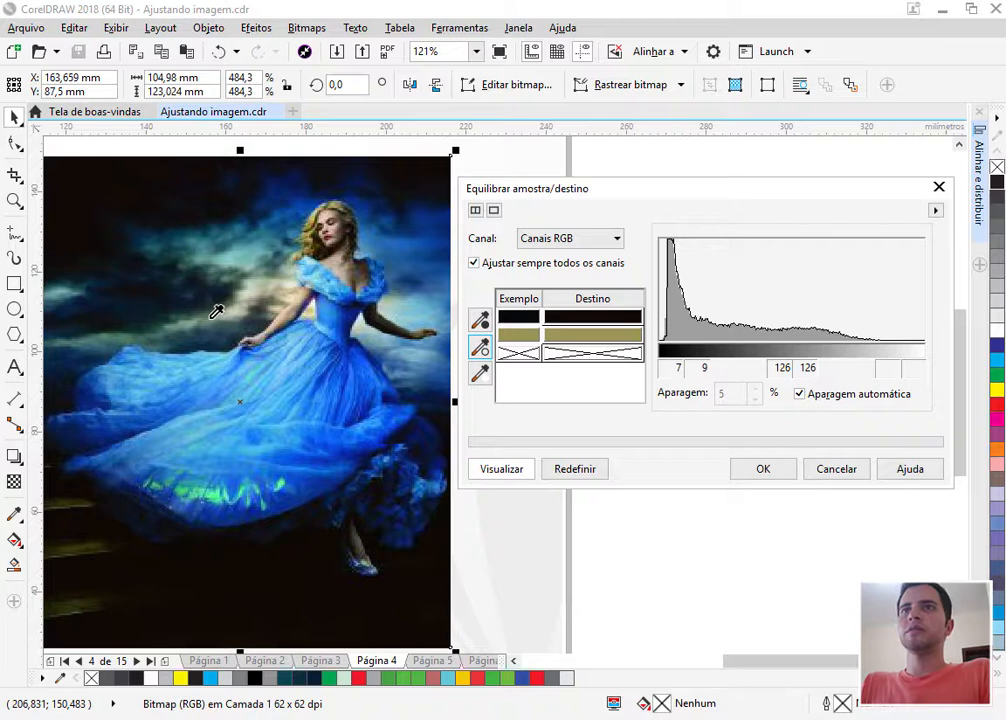
click(320, 334)
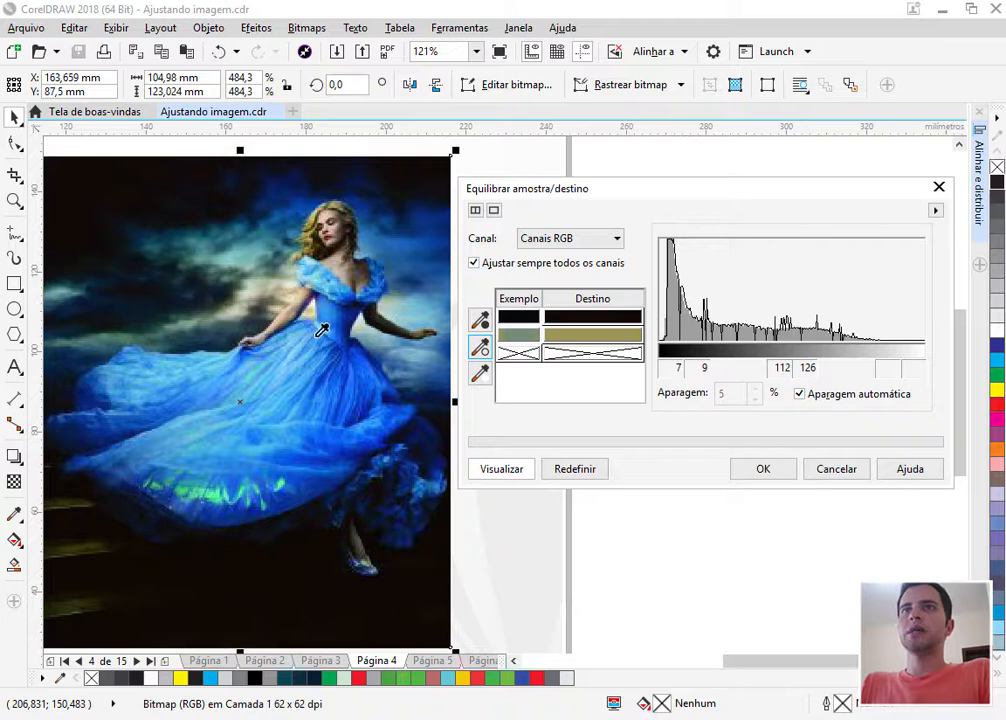
click(482, 374)
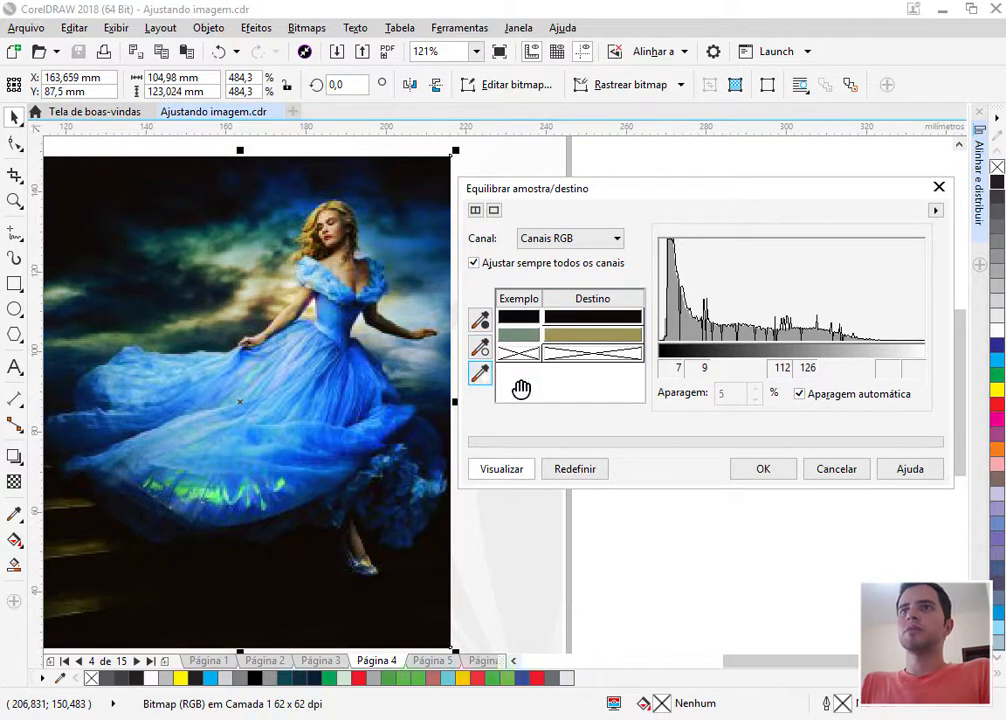
click(293, 356)
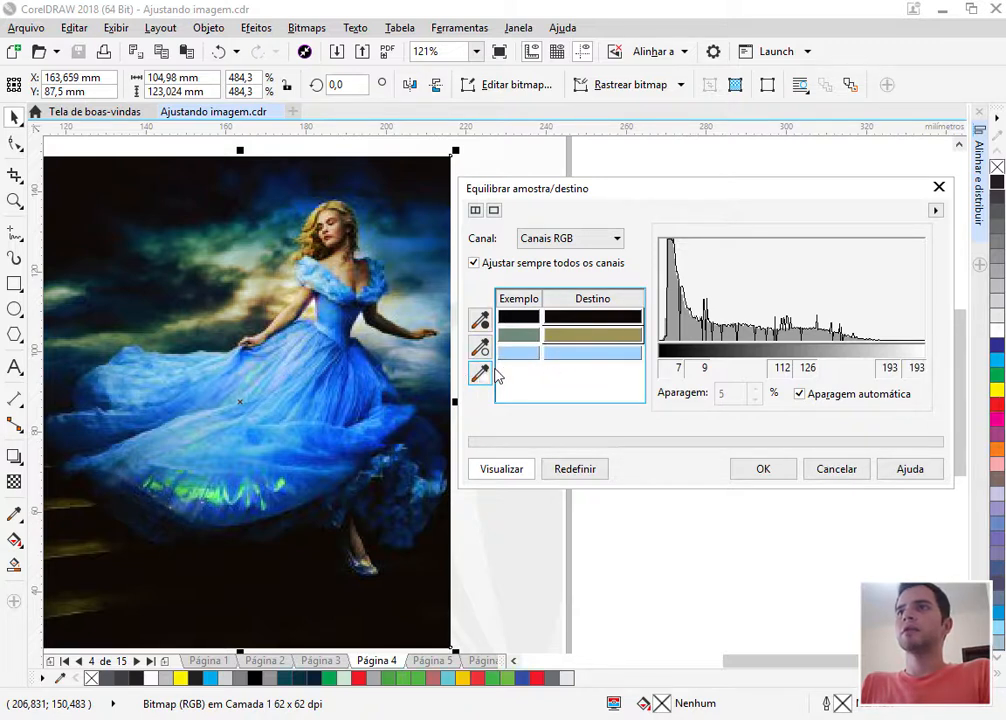
Try bright orange #FF6200 as the Destino color for the dark tones.
click(575, 318)
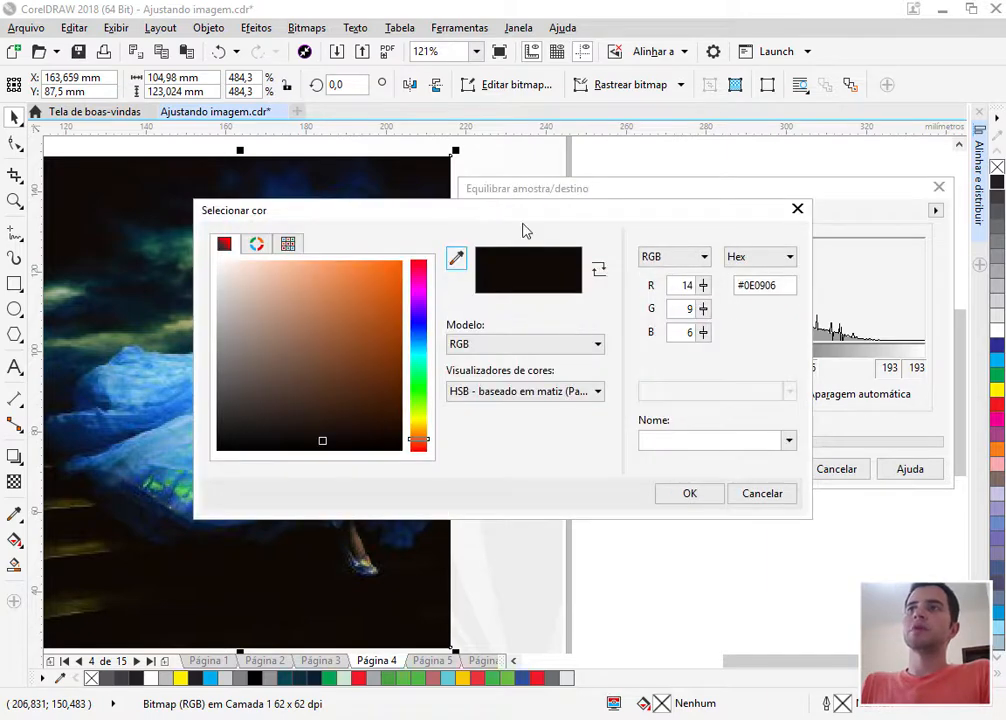
drag(525, 231, 730, 220)
click(551, 378)
click(563, 319)
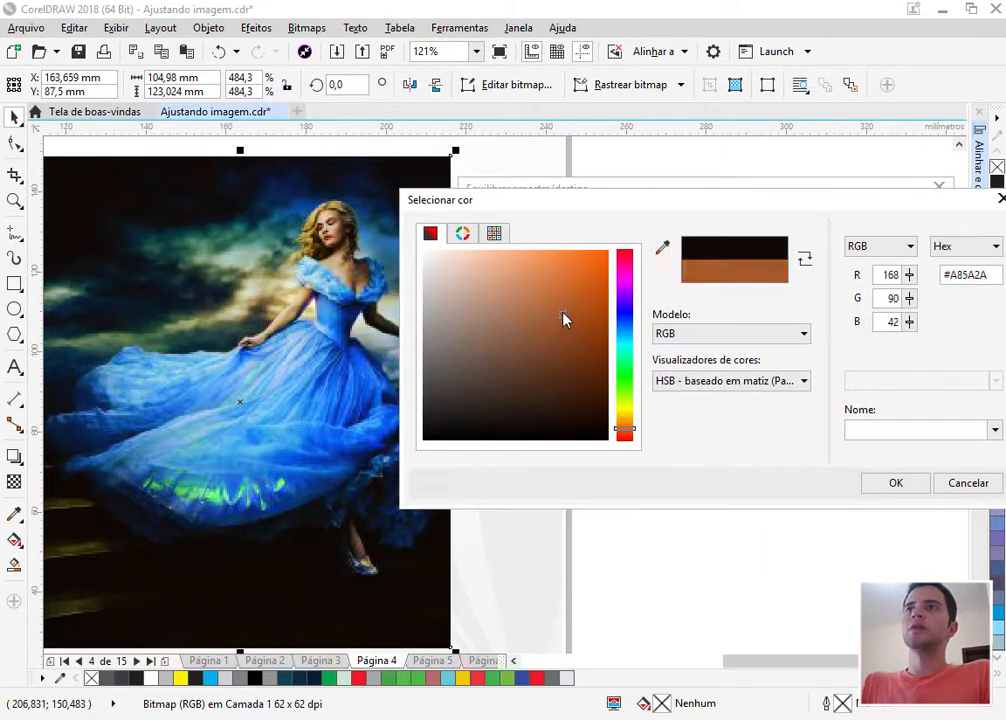
click(564, 287)
click(561, 269)
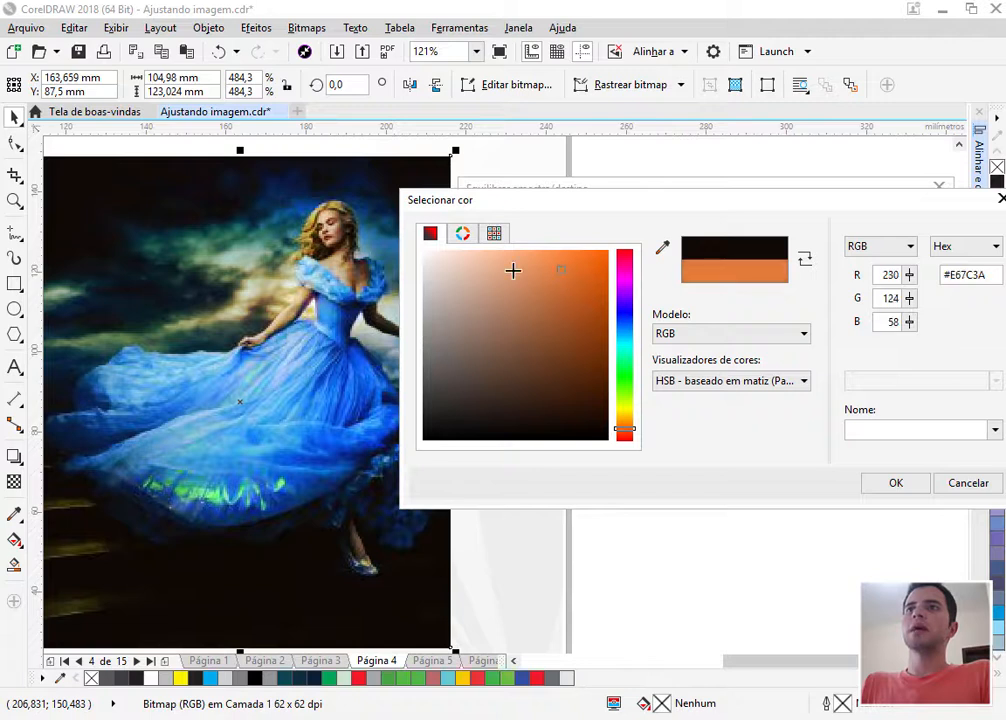
click(506, 293)
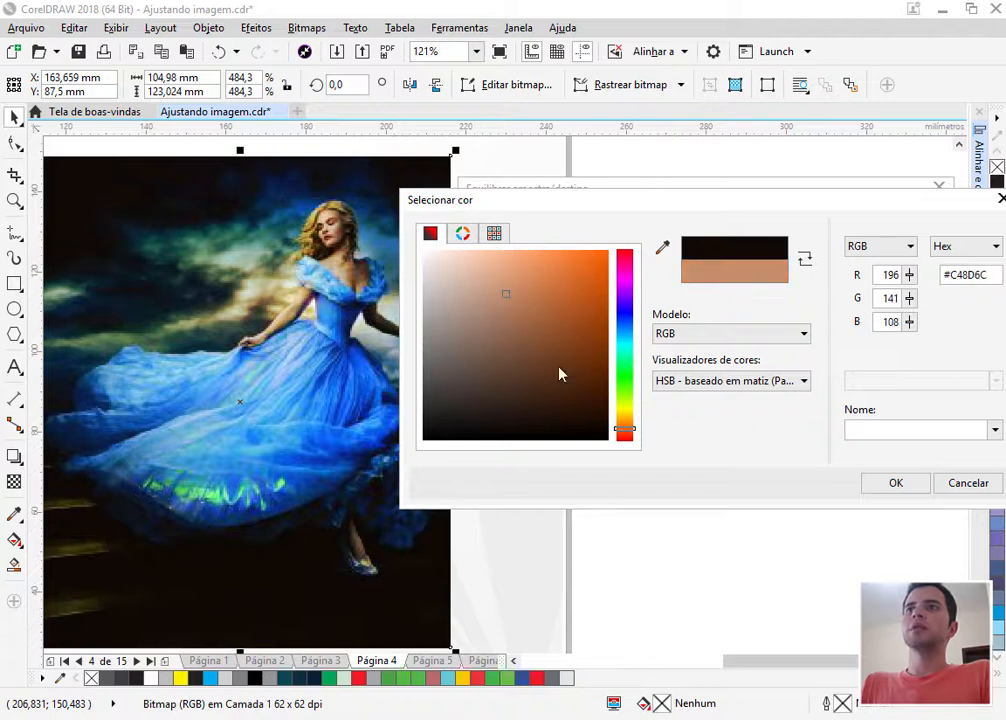
click(525, 253)
drag(548, 300, 668, 218)
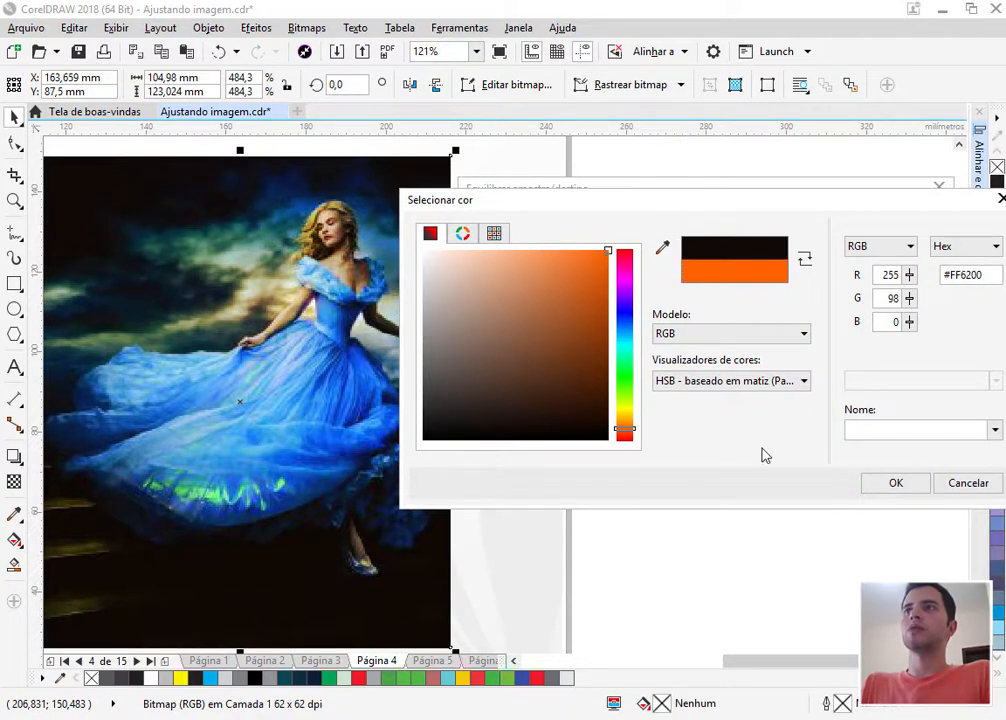
click(897, 484)
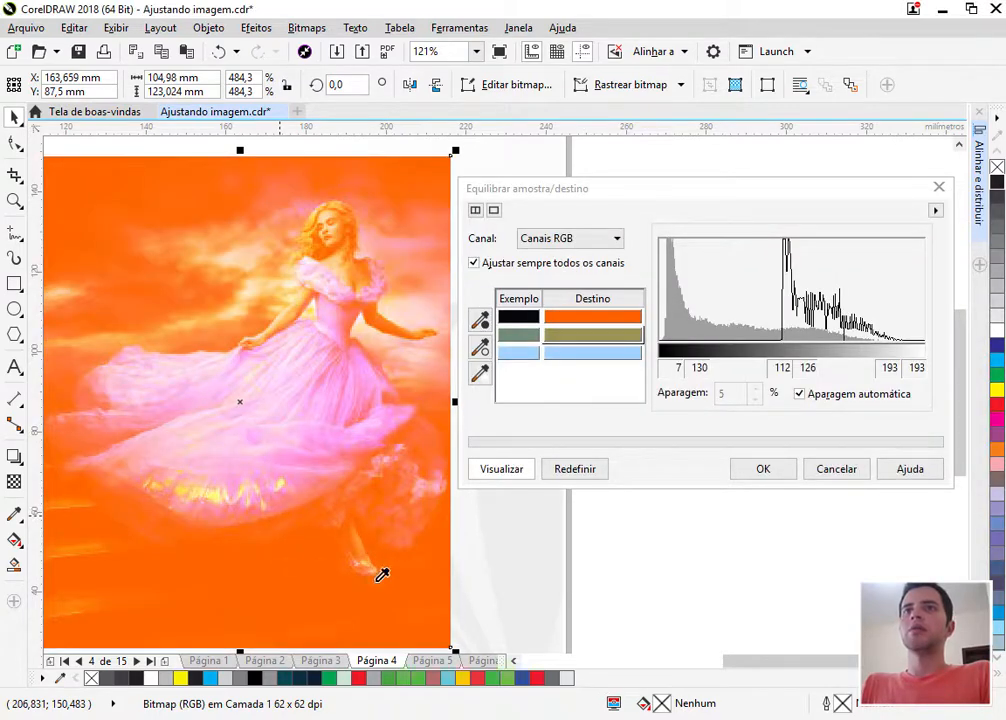
Try yellow #F0D81F as the Destino color for the midtones, then reset the sample/target balance.
click(597, 344)
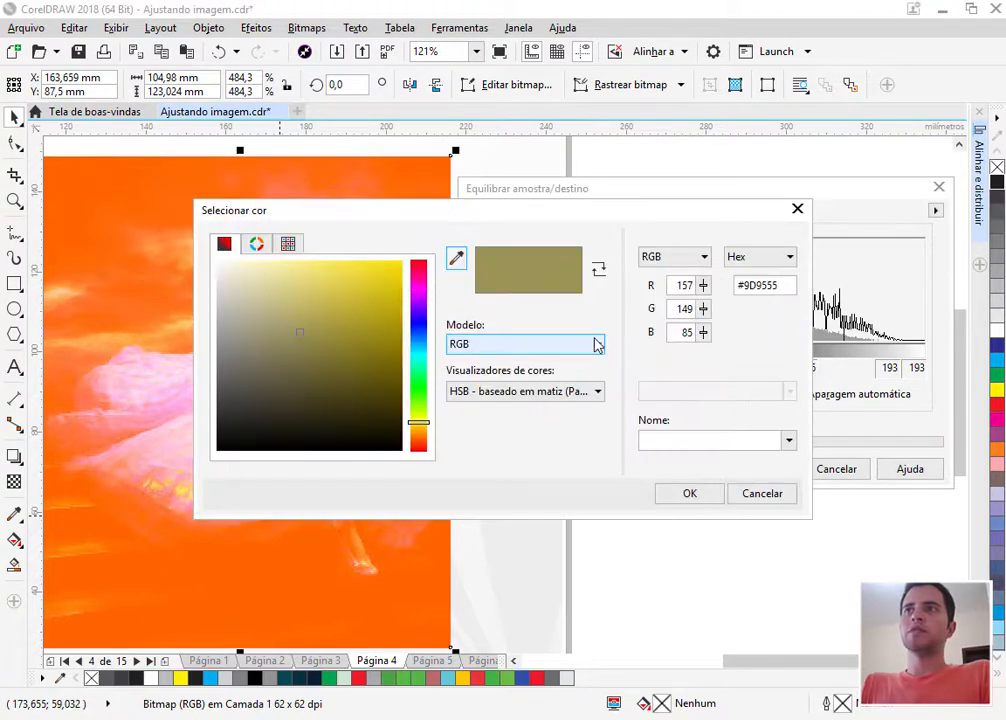
drag(306, 340, 378, 273)
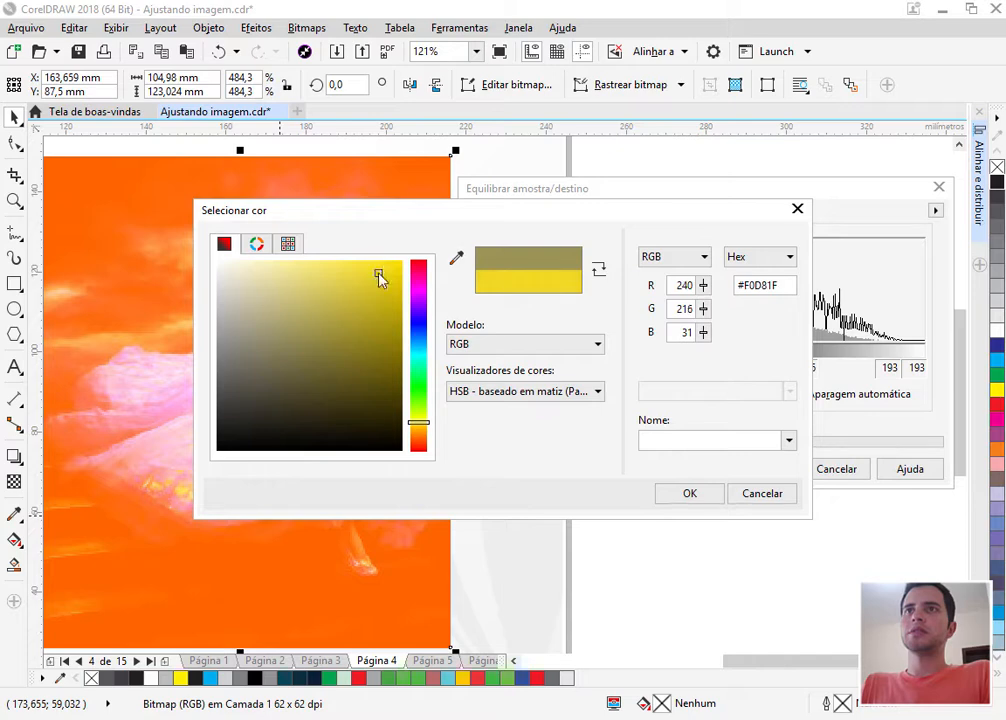
click(668, 497)
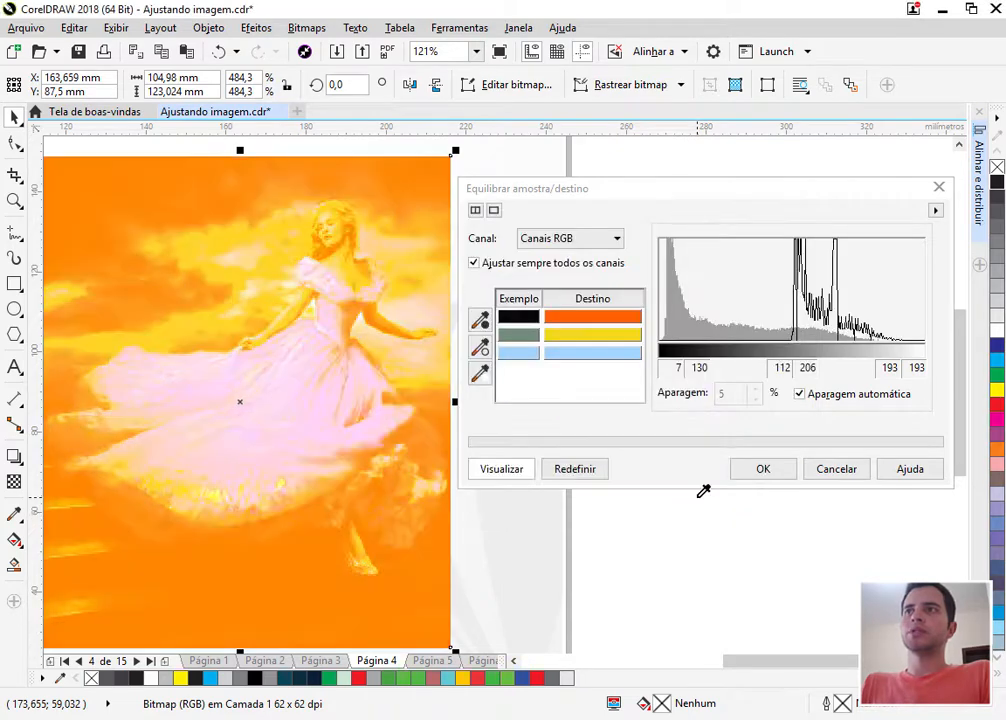
click(584, 470)
Resample the Exemplo colors: dark from the picture's black upper corner, midtone from the clouds, and light from the blue dress bodice.
click(480, 320)
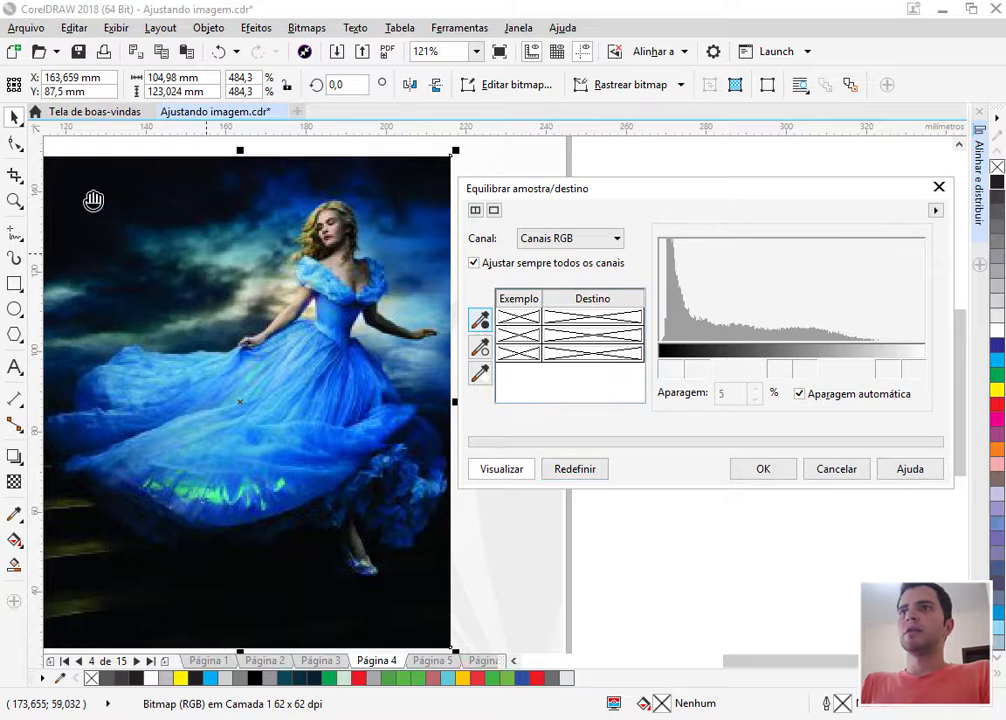
click(78, 146)
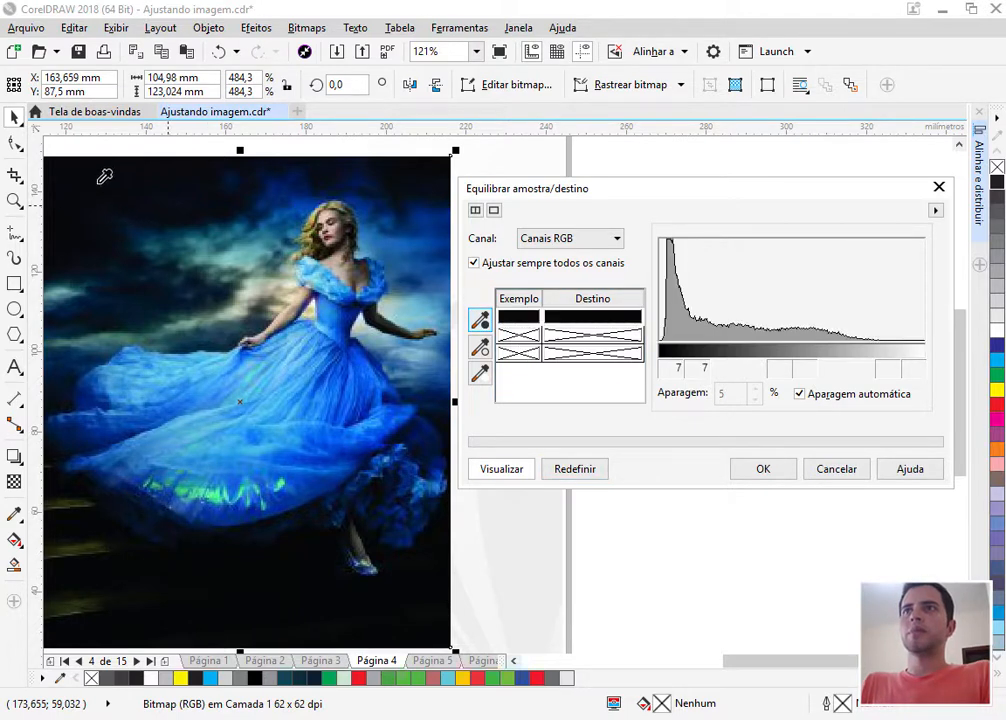
click(472, 350)
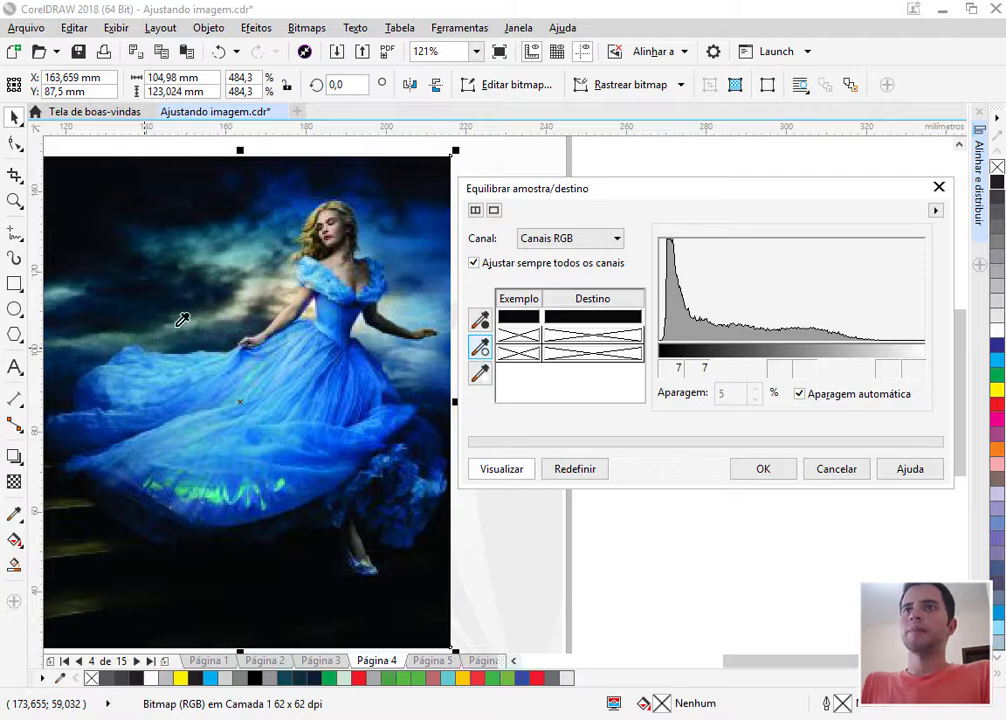
click(180, 326)
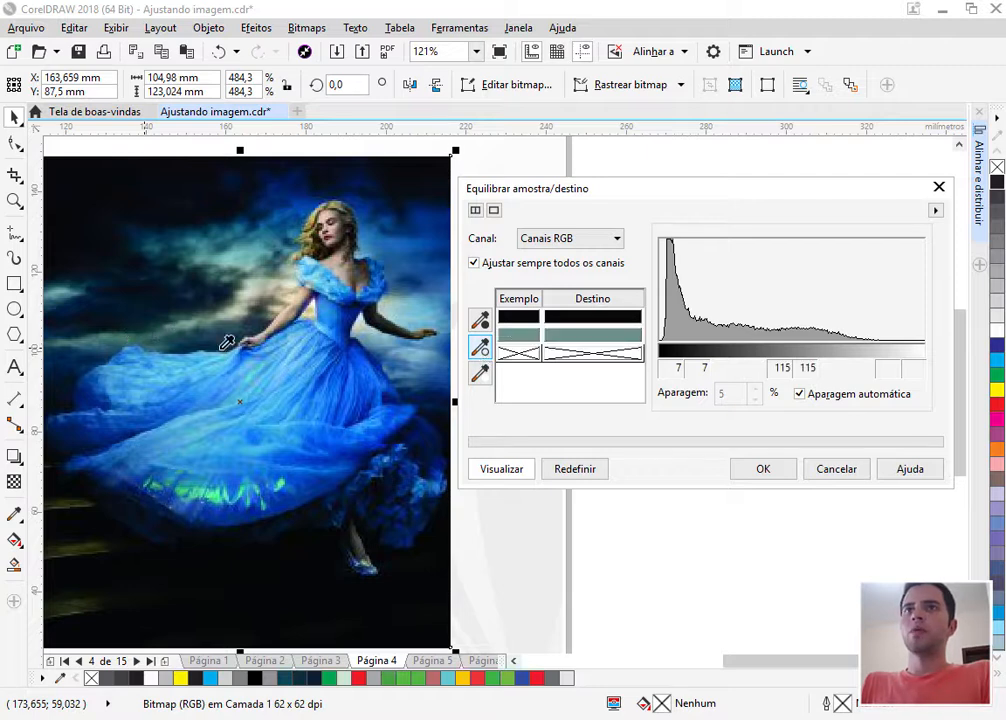
click(480, 375)
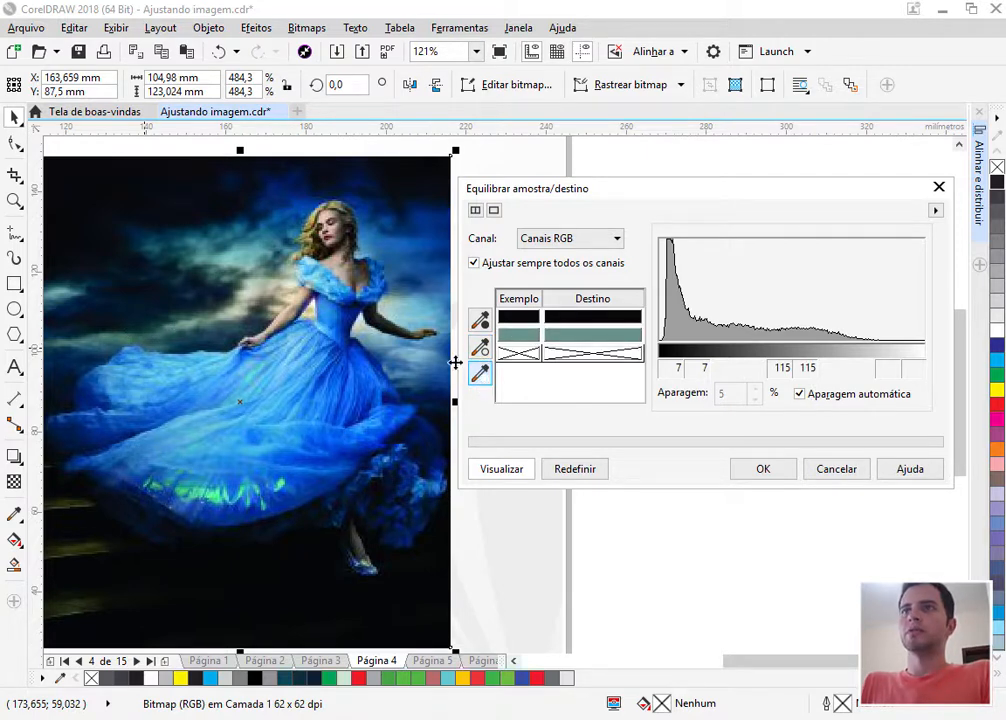
click(328, 302)
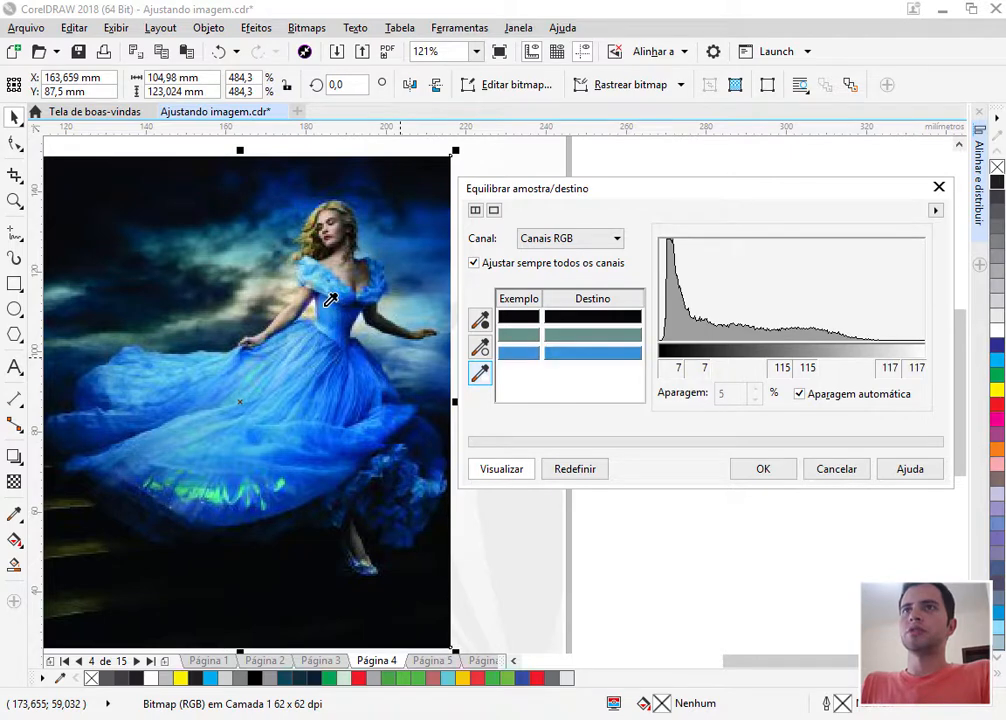
Set the light tones' Destino color to a medium green and apply the sample/target balance to the picture.
click(577, 365)
drag(485, 218, 677, 176)
click(638, 335)
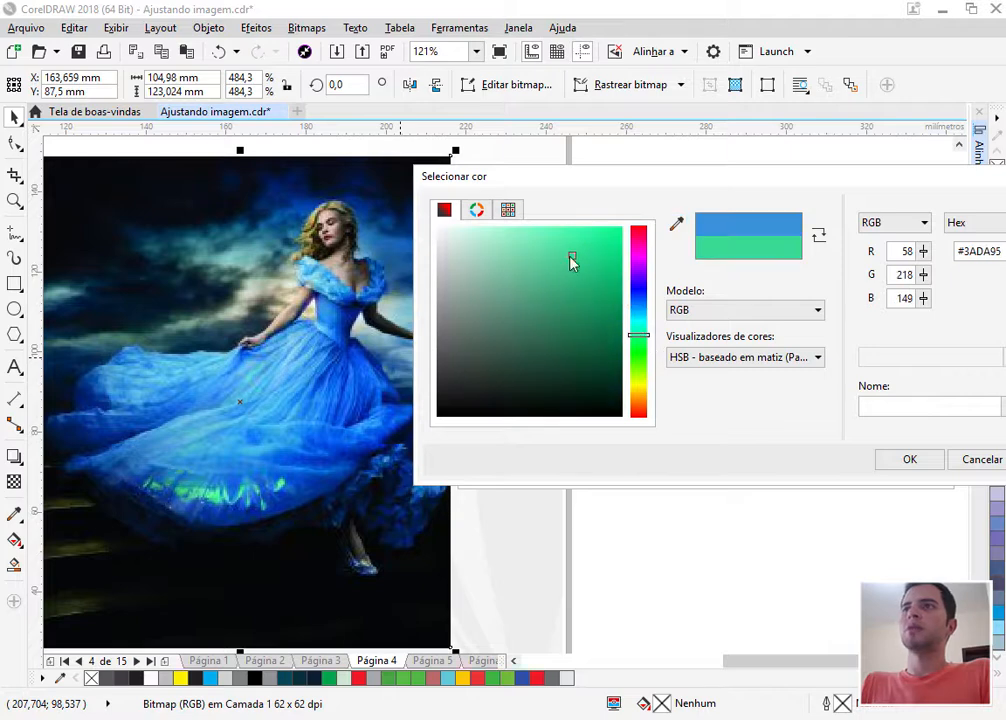
drag(572, 261, 584, 274)
click(903, 459)
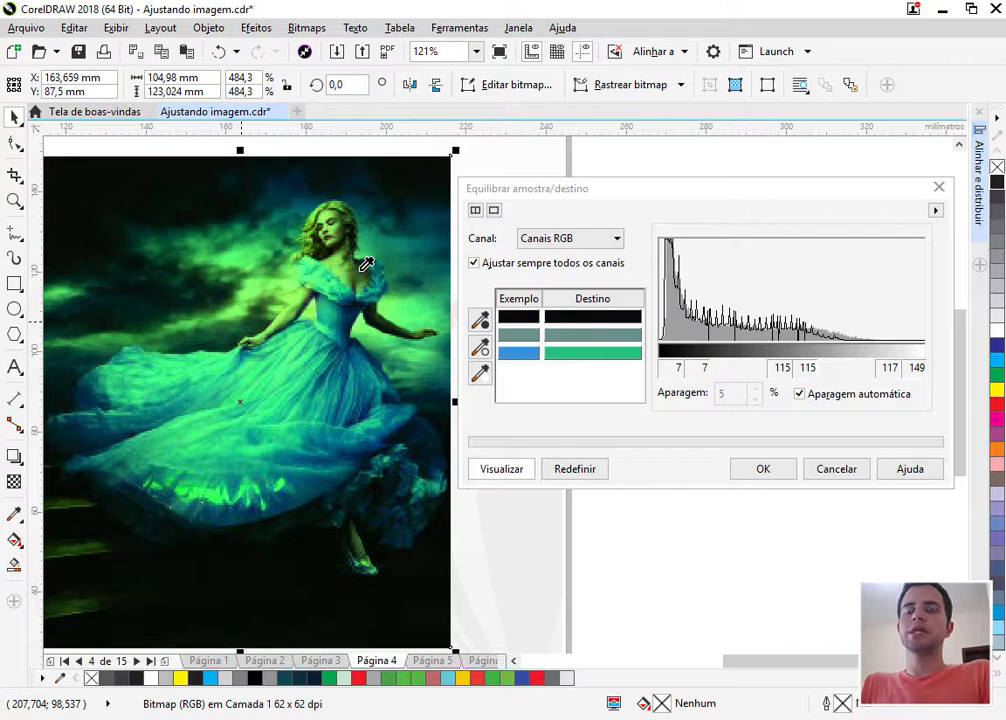
click(763, 472)
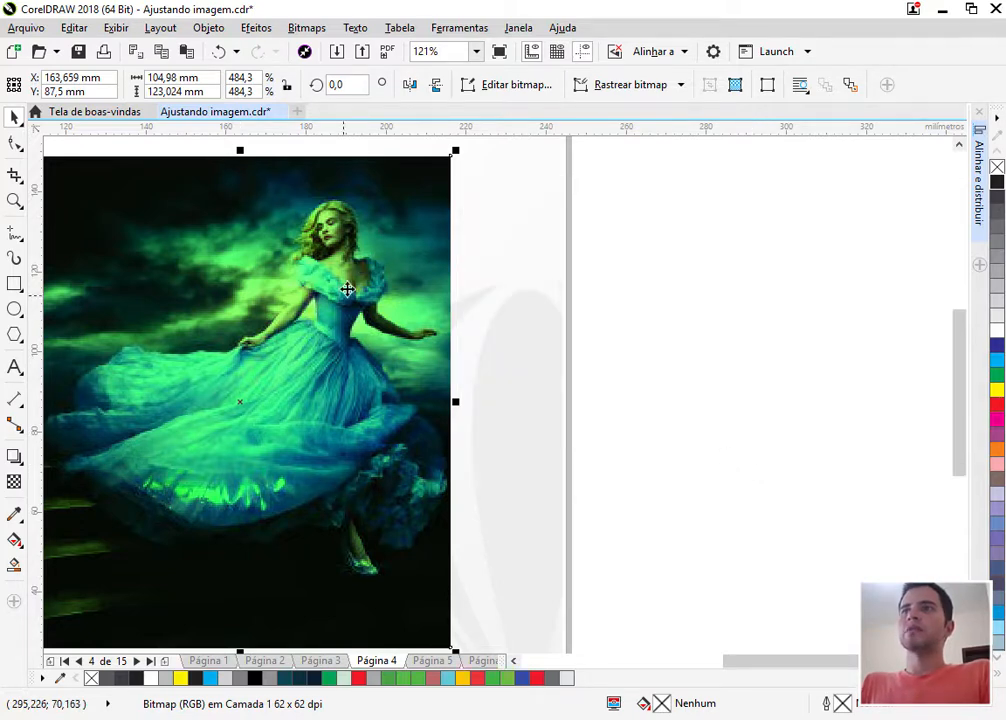
scroll(305, 298, down, 2)
scroll(215, 292, up, 2)
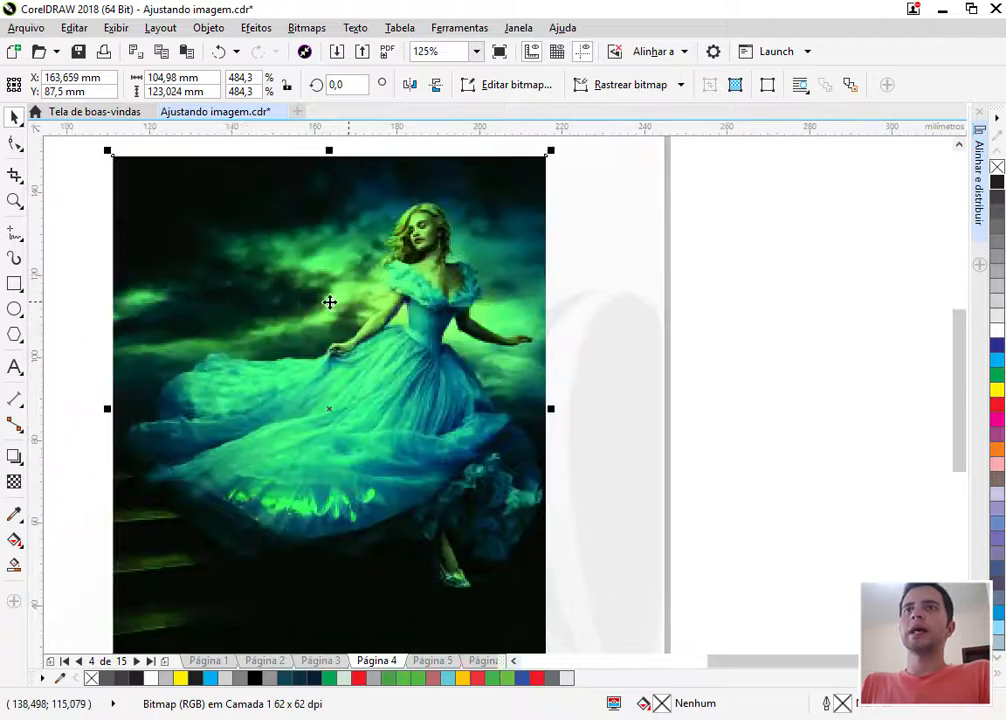
Go to Página 5 on Curva de Tom and examine the labelled curve diagram below the picture.
click(756, 378)
key(Page_Down)
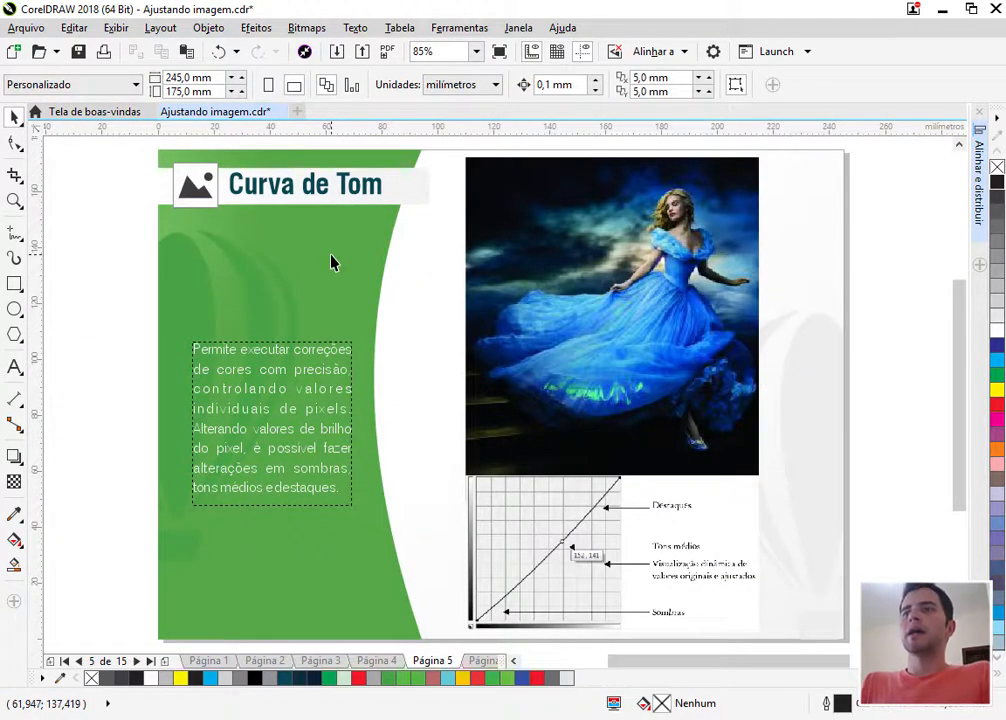
key(z)
drag(768, 476, 462, 638)
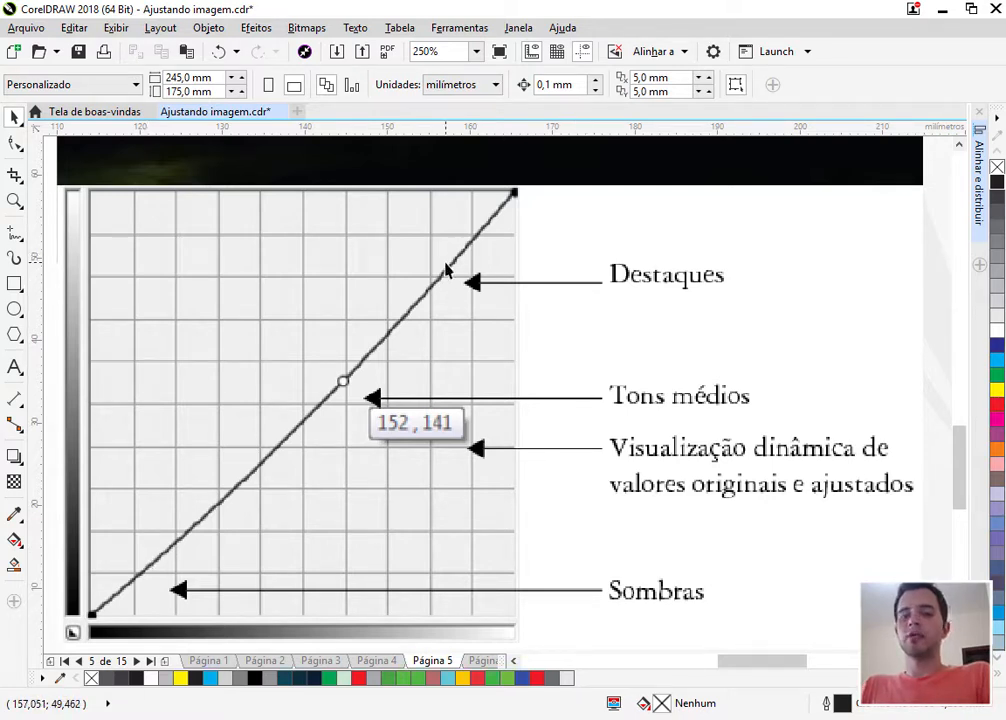
key(F4)
Open the Curva de tom adjustment for the picture on Página 5 and place its dialog beside the picture.
click(675, 304)
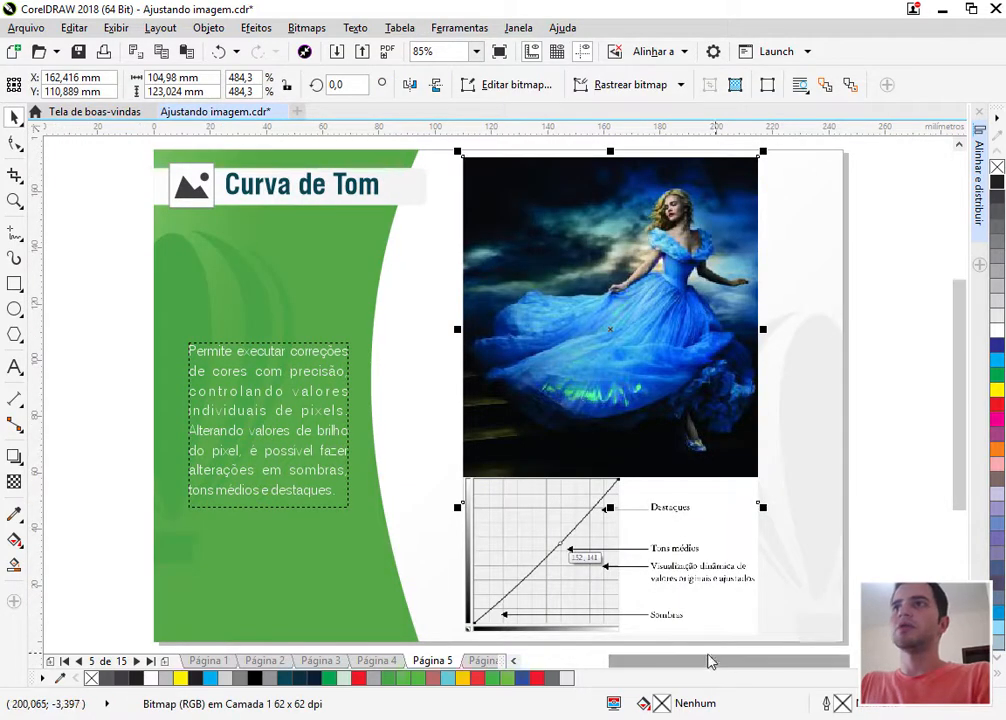
scroll(711, 658, down, 2)
click(791, 443)
scroll(744, 401, down, 2)
drag(786, 278, 622, 426)
drag(745, 668, 781, 665)
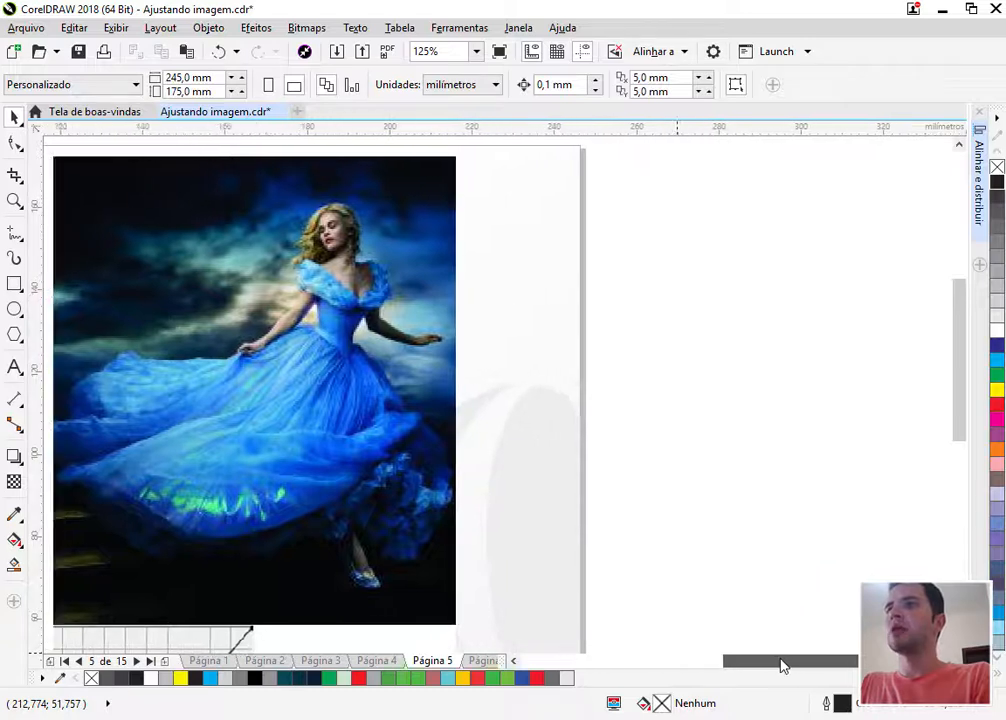
click(343, 287)
click(256, 27)
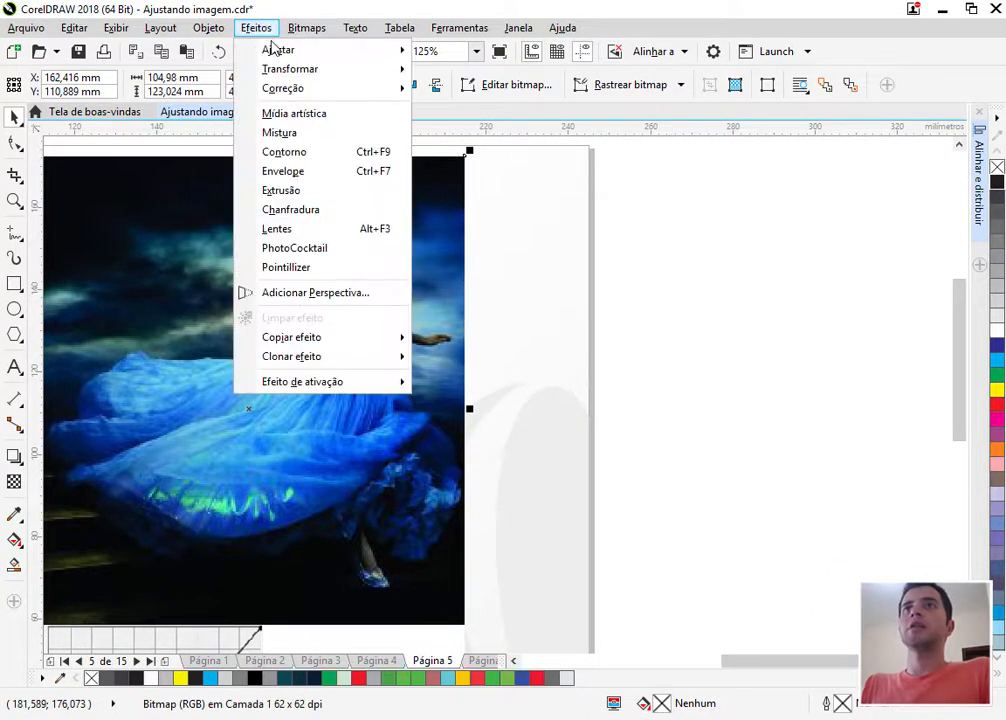
mouse_move(280, 53)
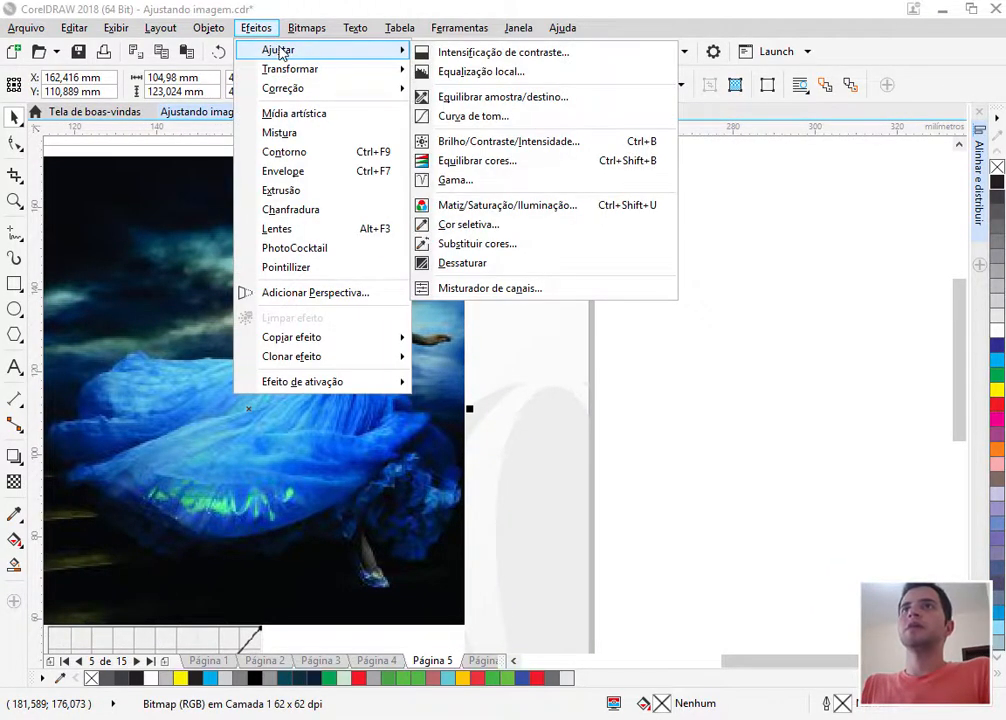
click(470, 117)
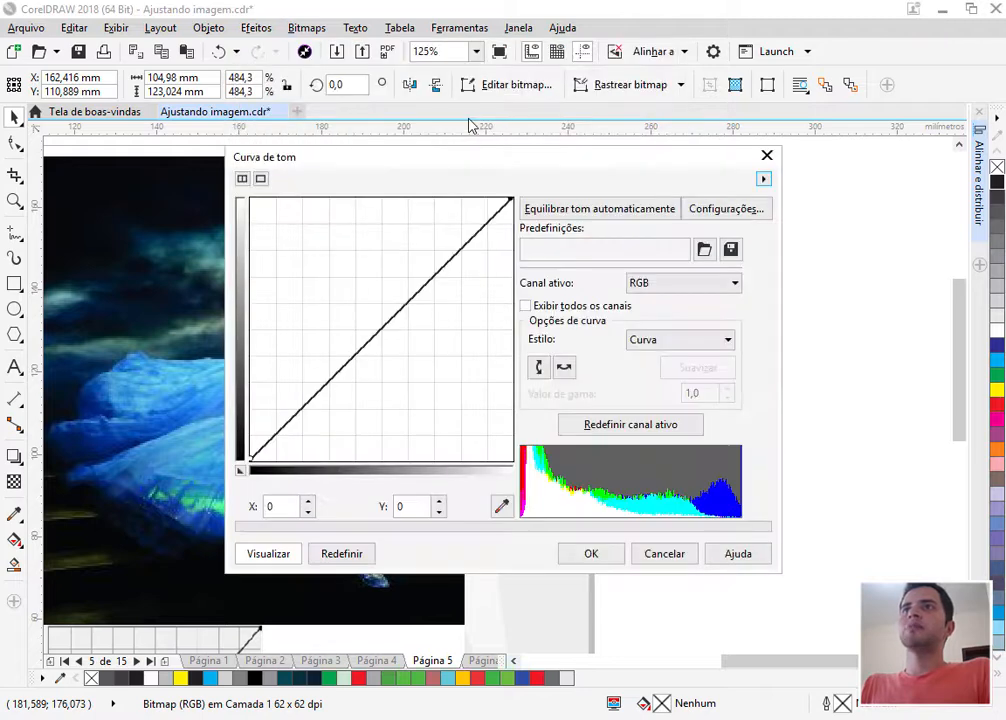
drag(447, 163, 681, 152)
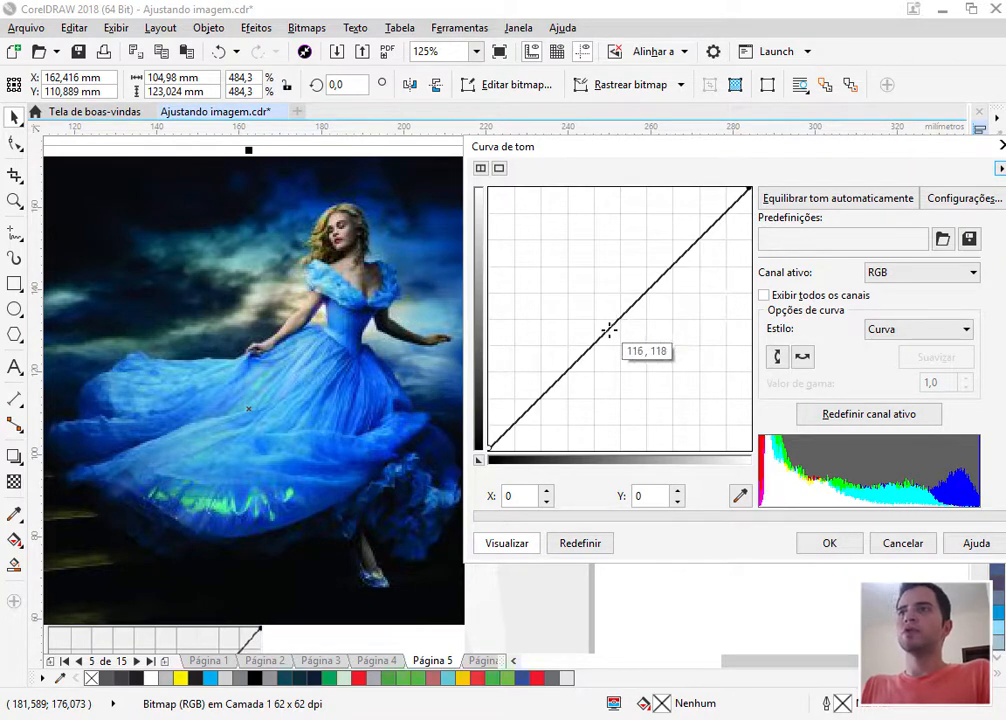
Try brightening the RGB curve with a midtone point at 88, 174, a shadow point at 21, 53 and a highlight point at 174, 221.
drag(609, 330, 577, 270)
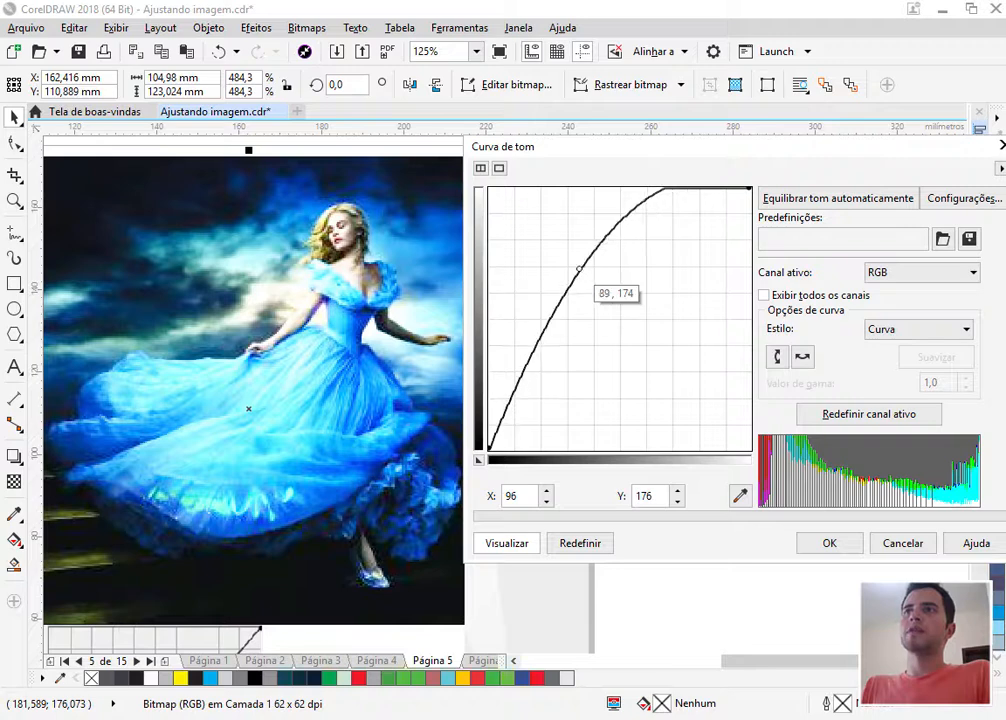
click(510, 394)
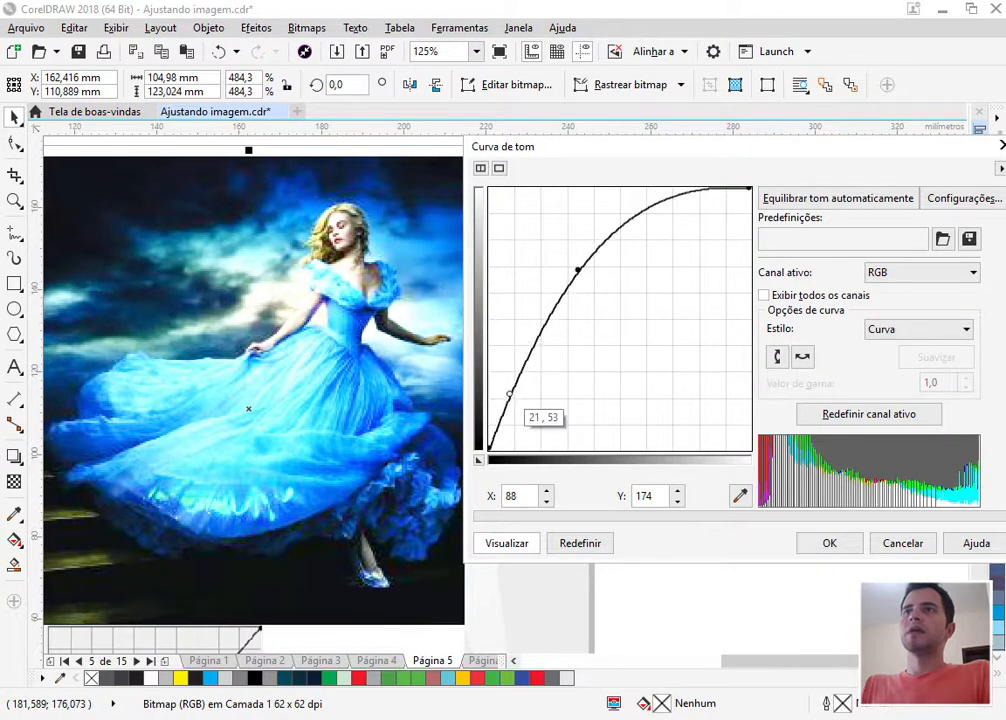
click(655, 203)
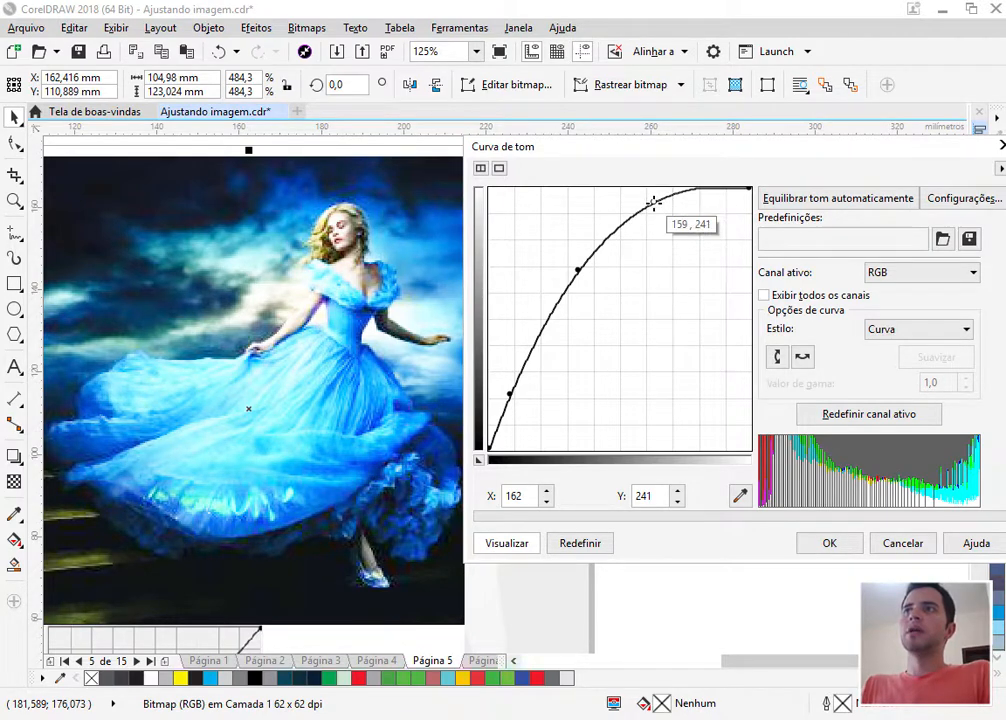
drag(649, 201, 668, 223)
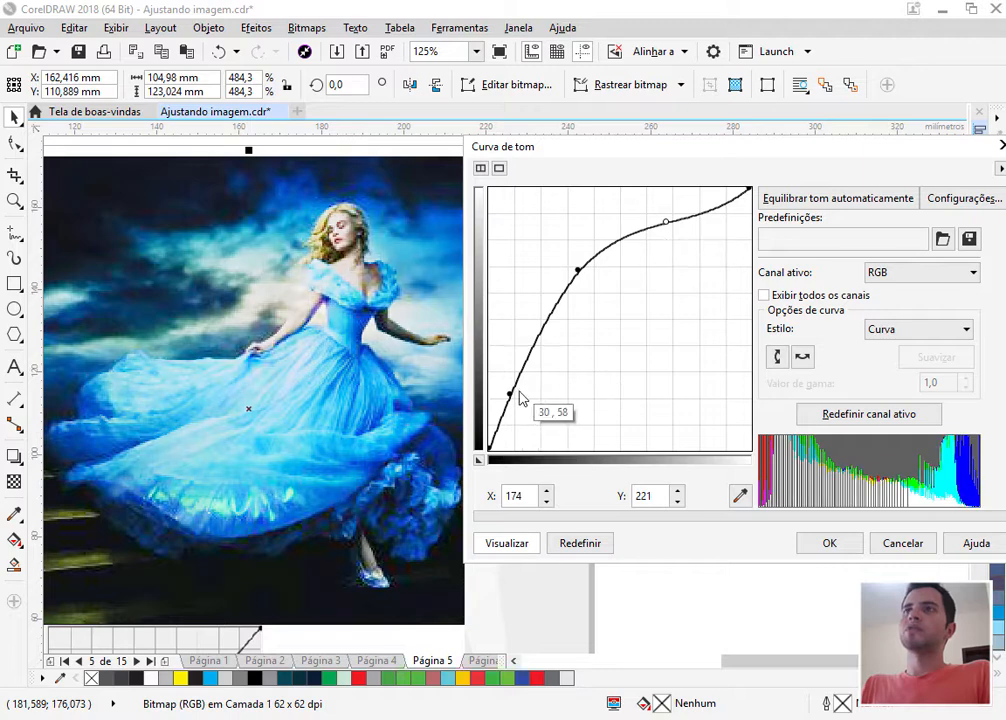
Try reshaping the shadow end of the RGB curve with points at 42, 70 and 18, 60.
drag(510, 394, 533, 379)
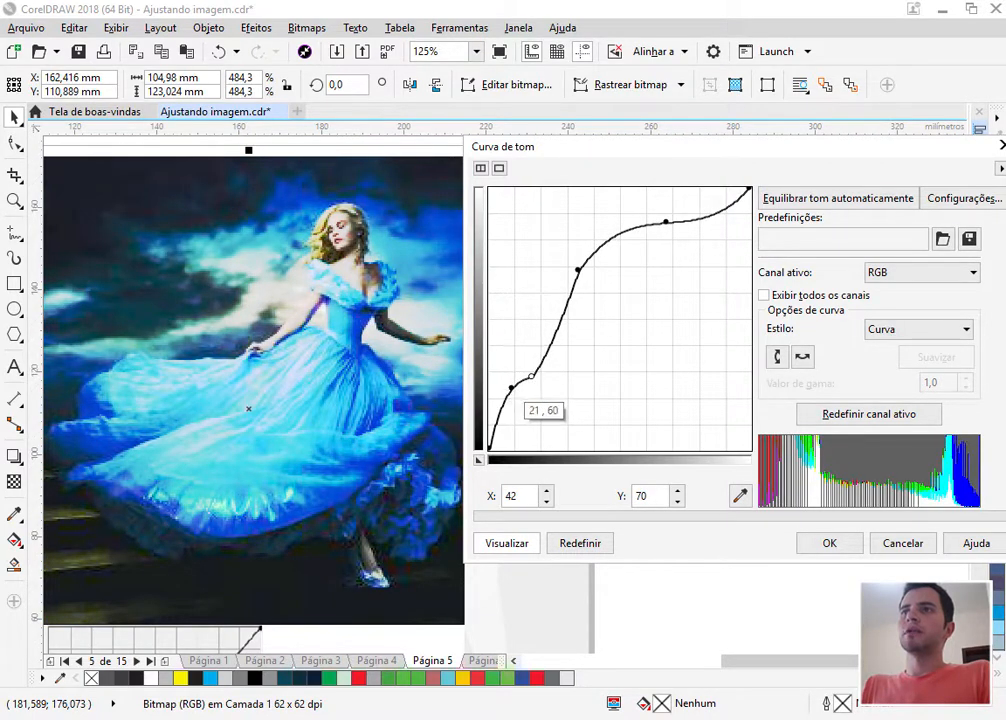
click(514, 398)
drag(514, 398, 507, 386)
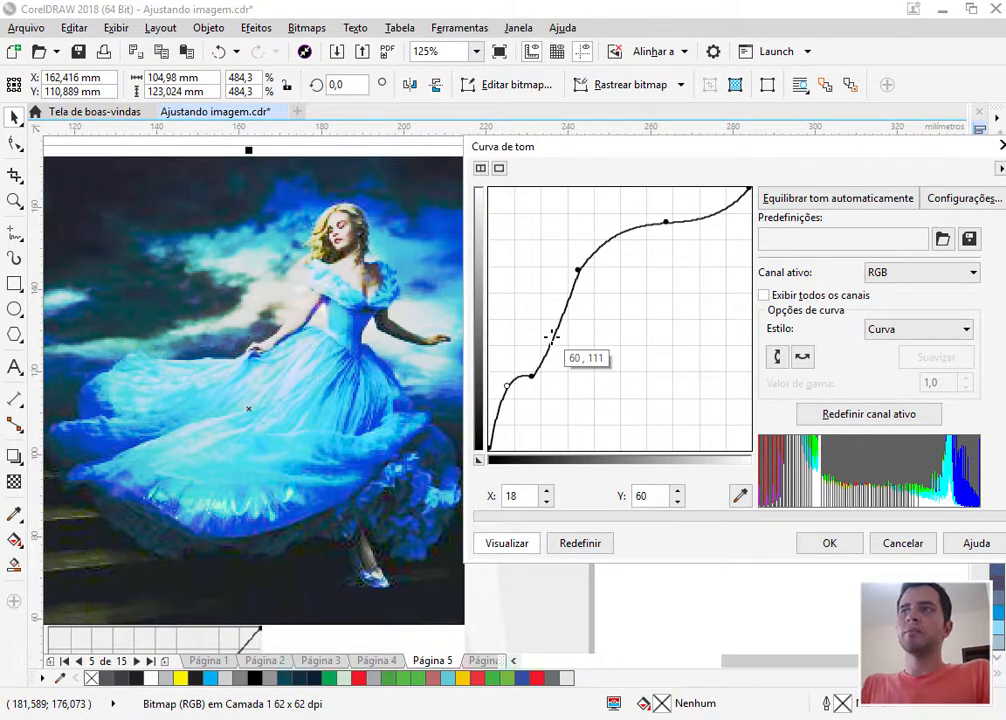
Try bending the Azul channel's curve down to 146, 81 and up to 122, 134, then reset the tone curve.
click(907, 277)
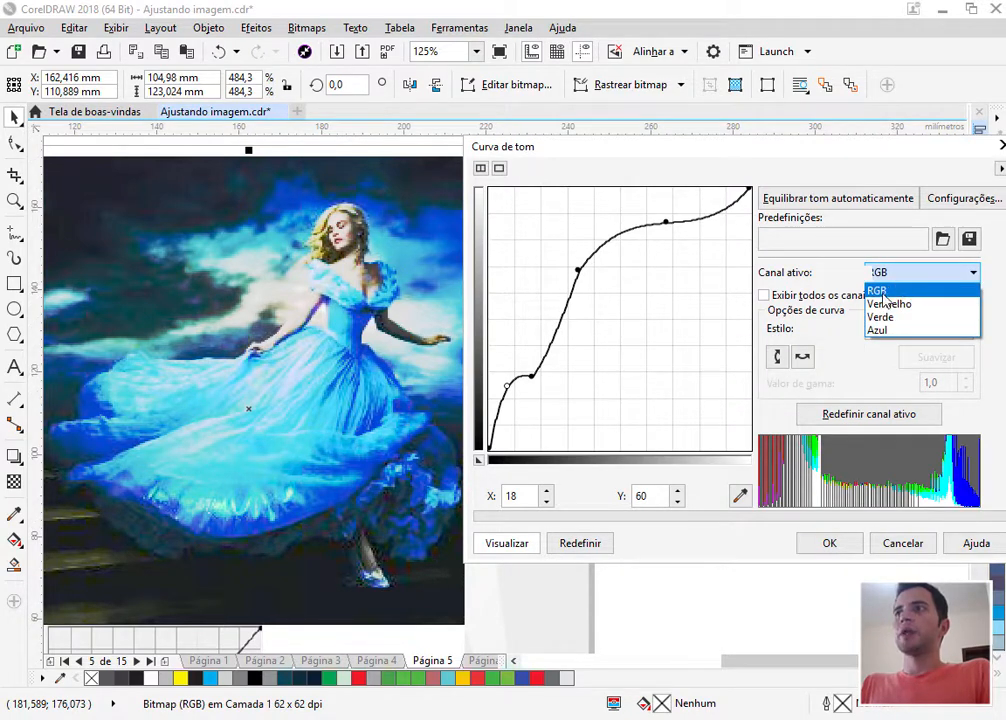
click(883, 293)
click(886, 277)
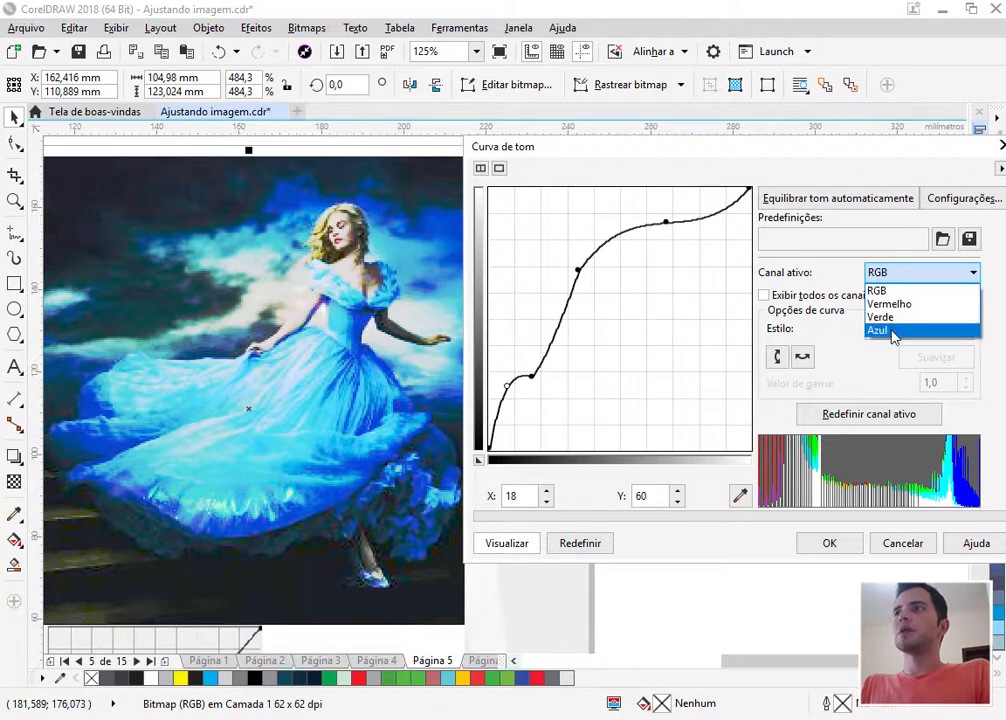
click(880, 330)
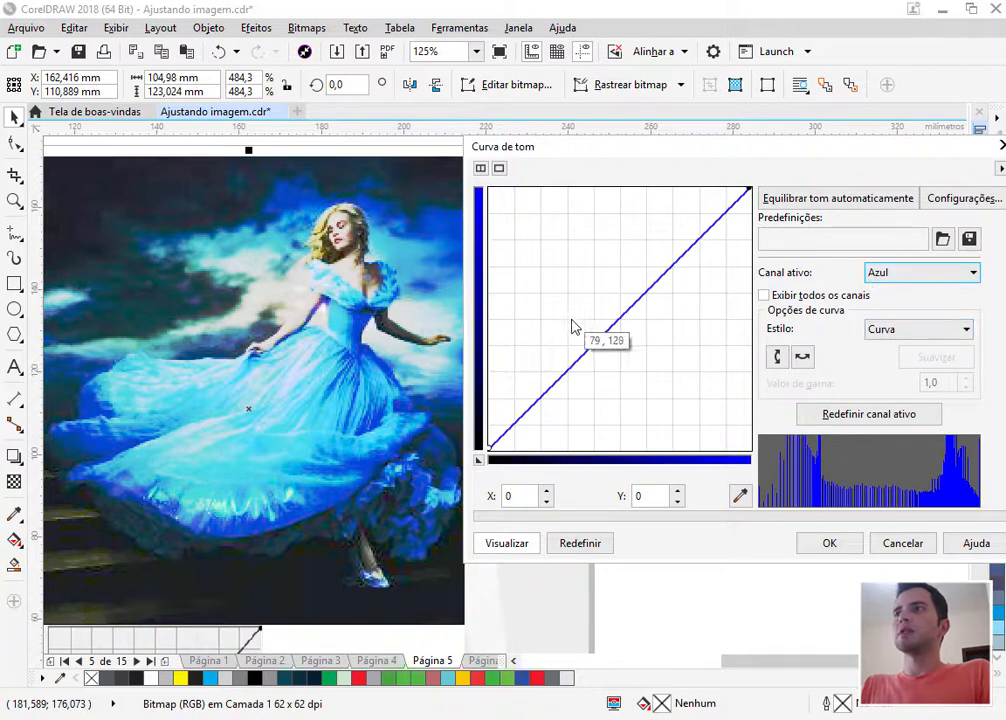
drag(616, 334, 638, 366)
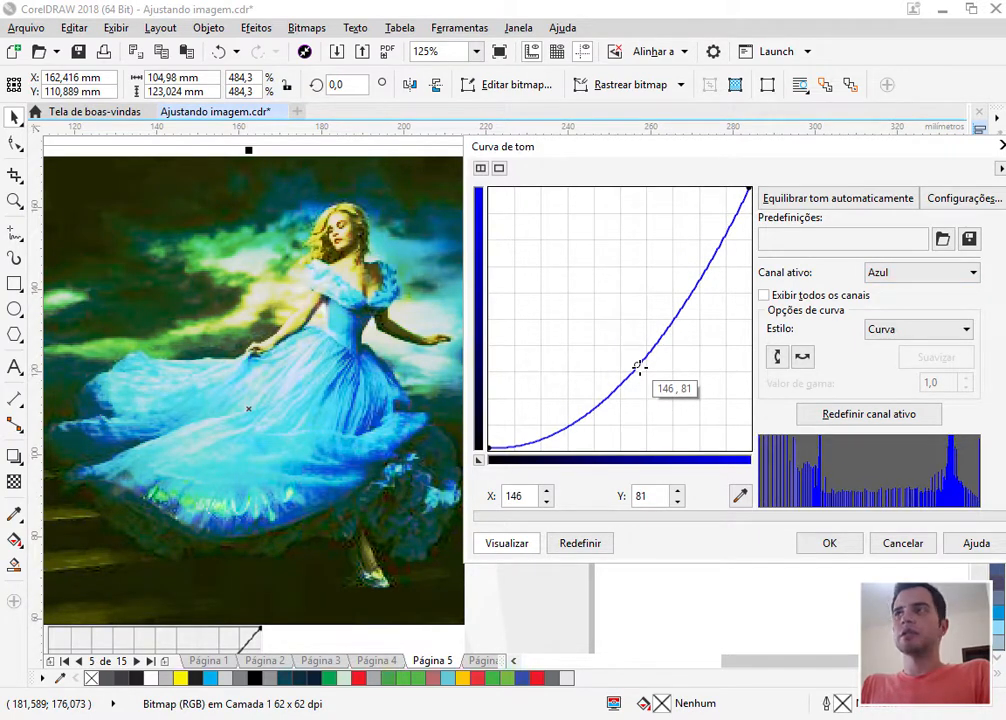
drag(638, 366, 612, 311)
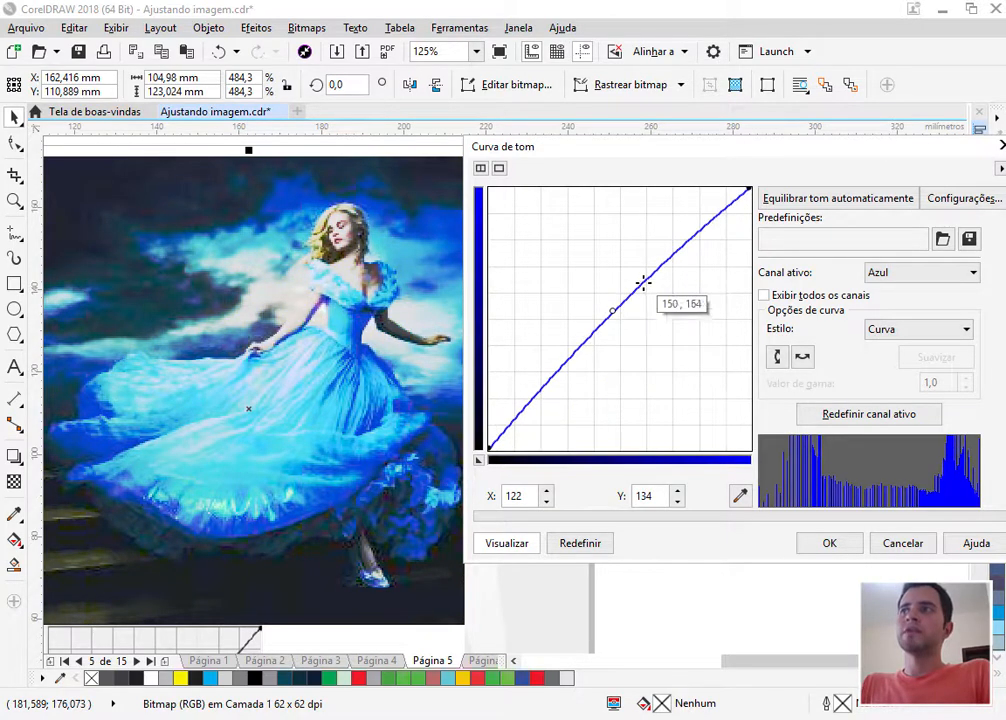
click(586, 548)
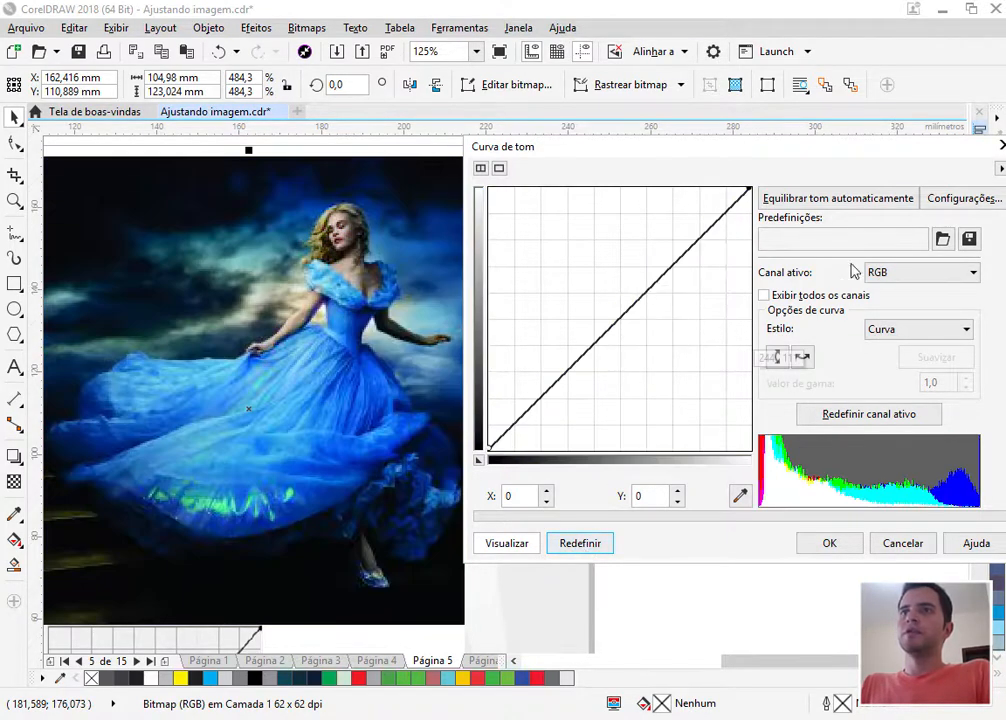
Try balancing the tone automatically, then draw a freehand dip in the darker part of the curve.
click(842, 200)
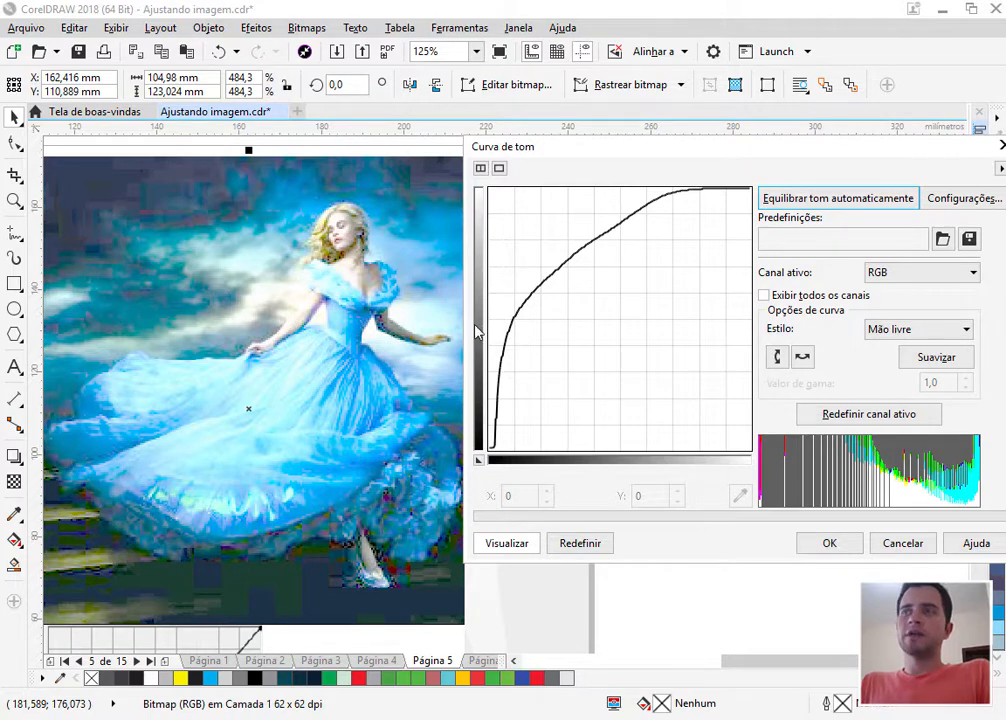
mouse_move(476, 332)
mouse_down()
mouse_move(531, 345)
mouse_move(510, 334)
mouse_move(524, 373)
mouse_move(537, 377)
mouse_move(552, 366)
mouse_move(499, 346)
mouse_move(507, 341)
mouse_move(507, 388)
mouse_move(553, 366)
mouse_up()
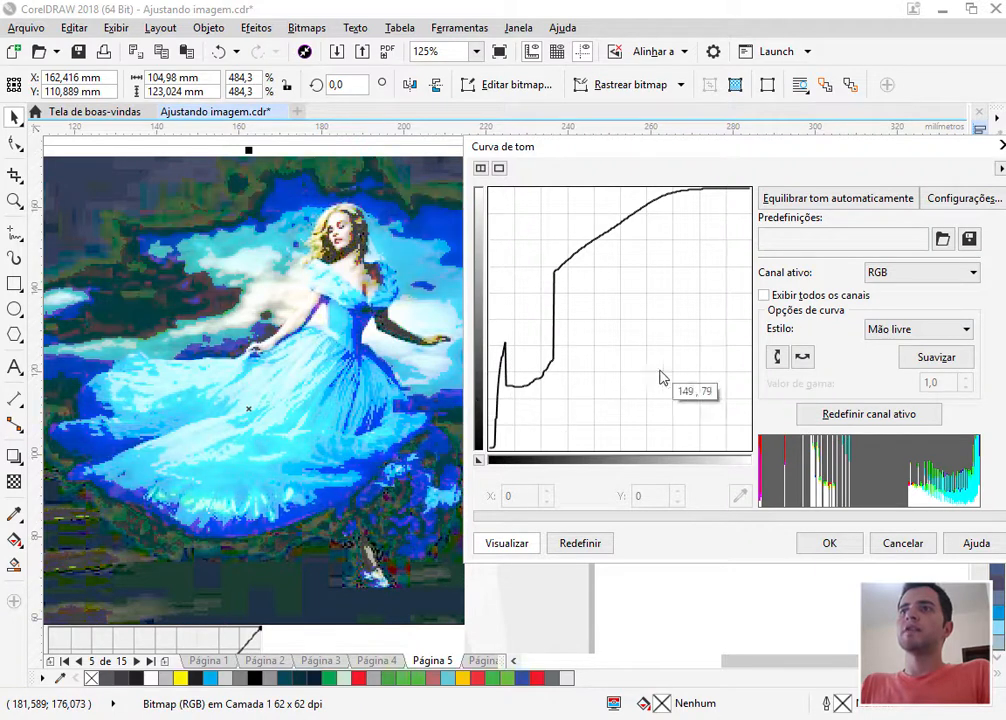
Switch the curve style to Curva and darken the RGB midtones with a point at 132, 81.
click(895, 334)
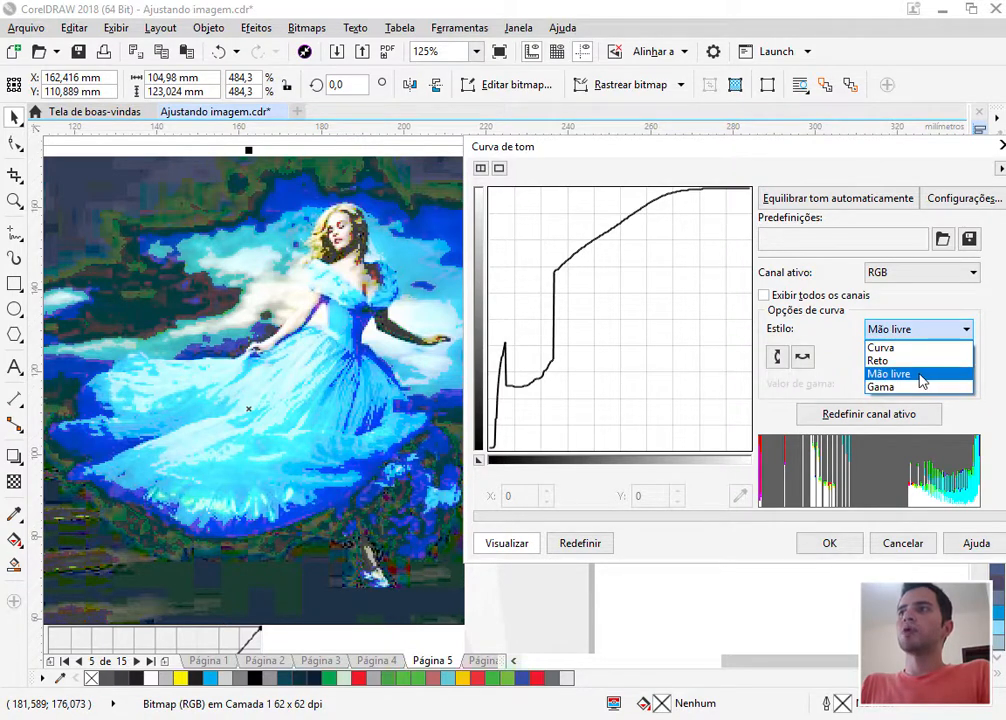
click(900, 348)
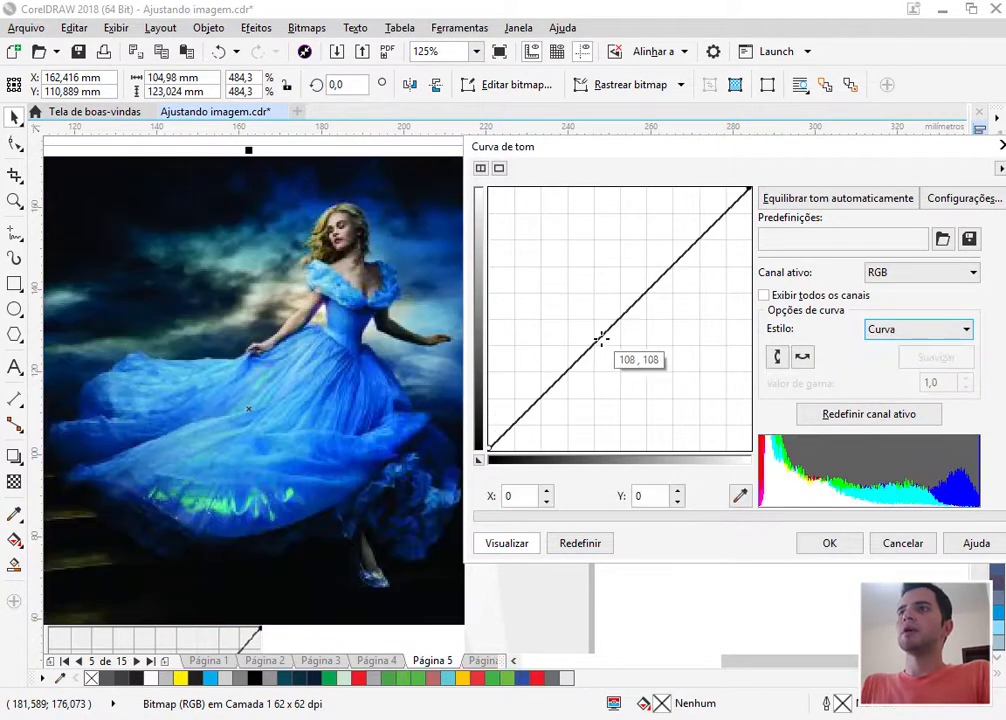
drag(600, 340, 623, 366)
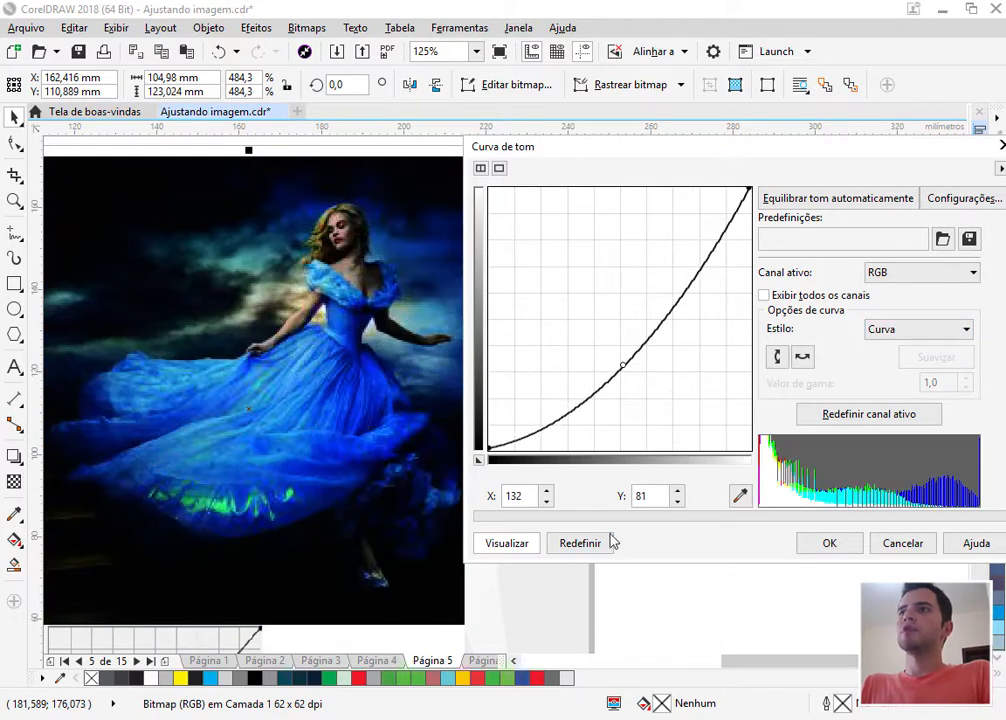
Reset the tone curve, try the Reto style with an RGB point at 136, 145, and reset the curve again.
click(582, 543)
click(899, 333)
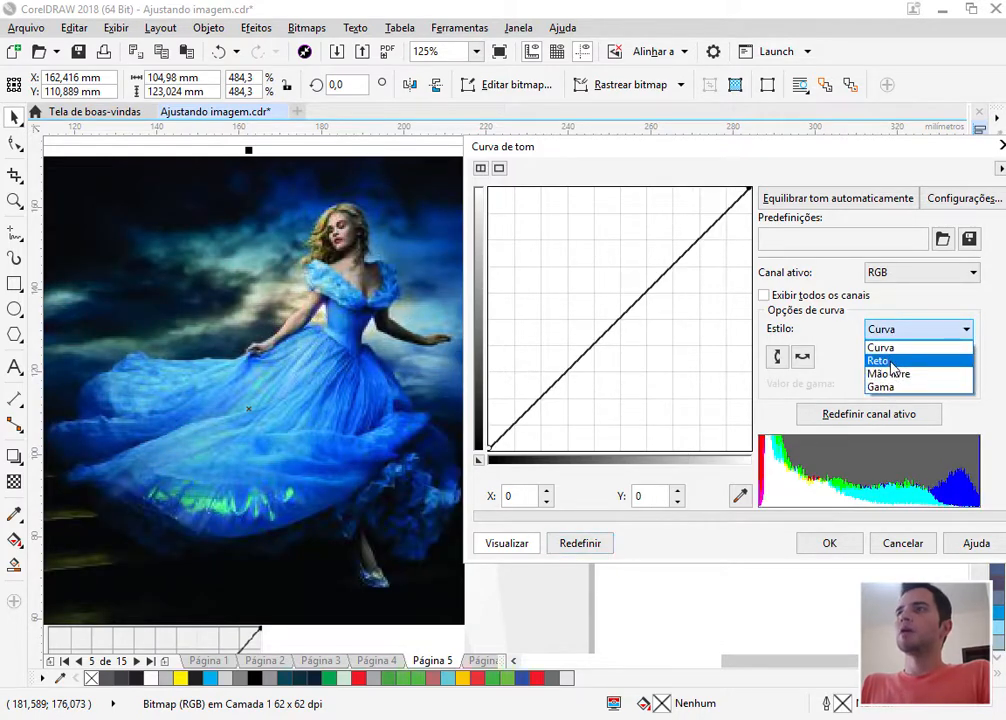
click(880, 360)
drag(606, 321, 624, 299)
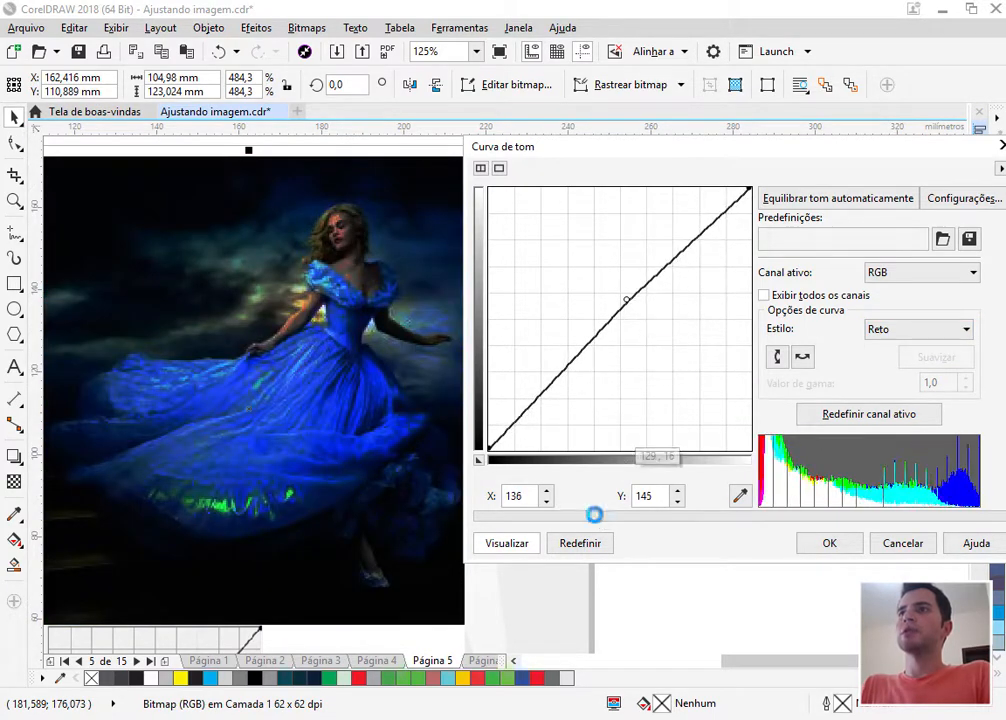
click(580, 543)
Try the Mão livre style by drawing an irregular freehand RGB curve with several peaks, then reset the tone curve.
click(905, 329)
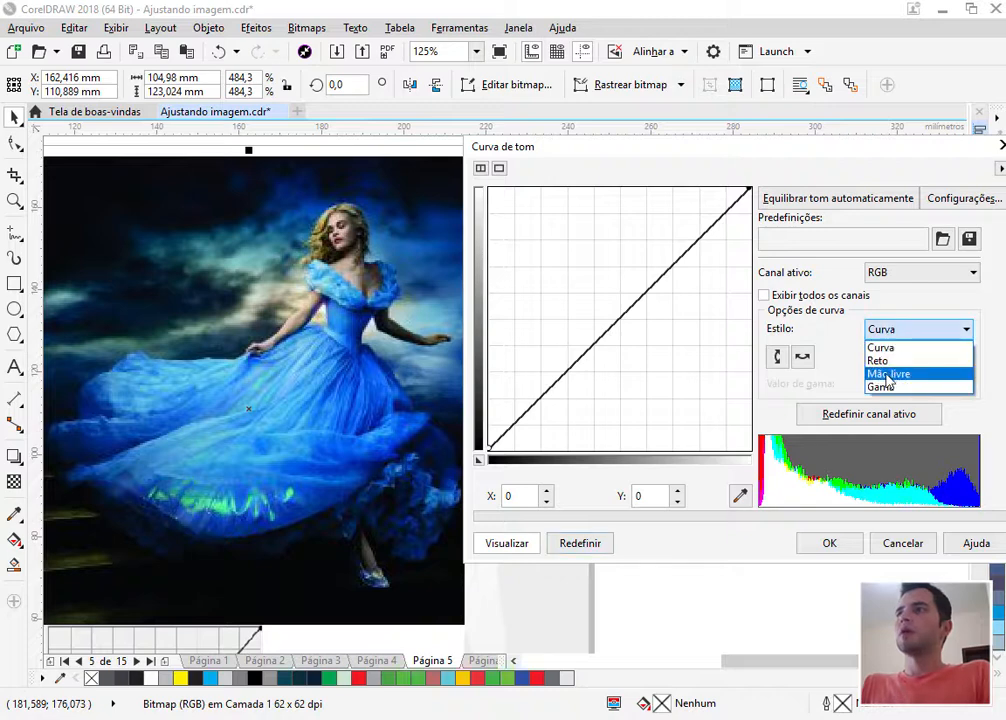
click(888, 375)
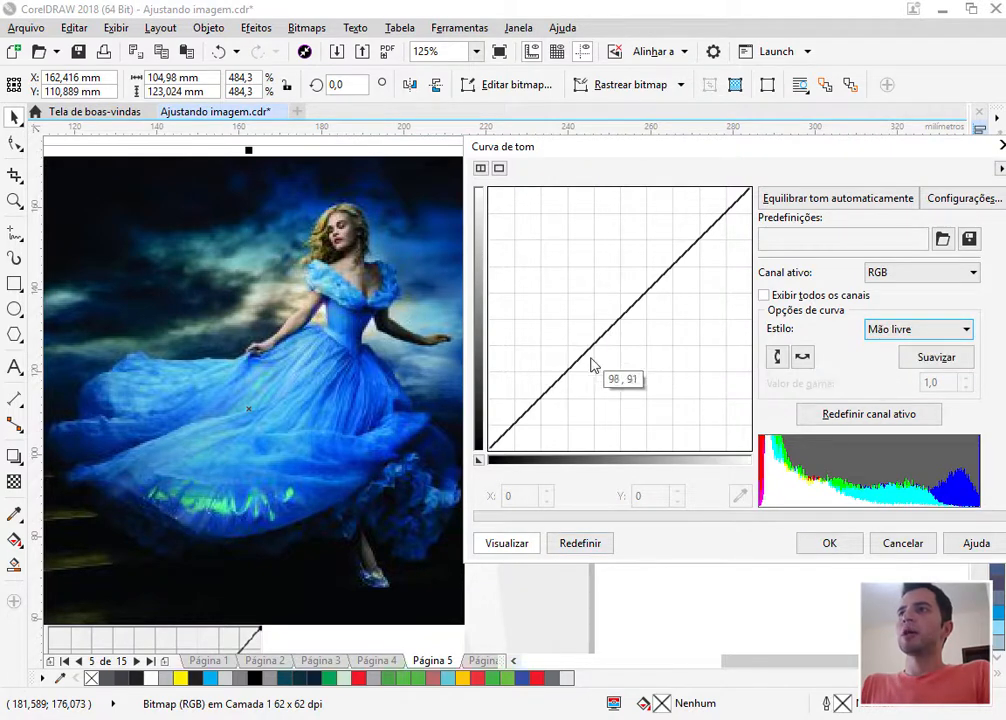
mouse_move(591, 360)
mouse_down()
mouse_move(577, 325)
mouse_move(516, 347)
mouse_move(597, 404)
mouse_move(656, 288)
mouse_move(665, 283)
mouse_move(700, 321)
mouse_move(749, 243)
mouse_up()
drag(622, 314, 600, 243)
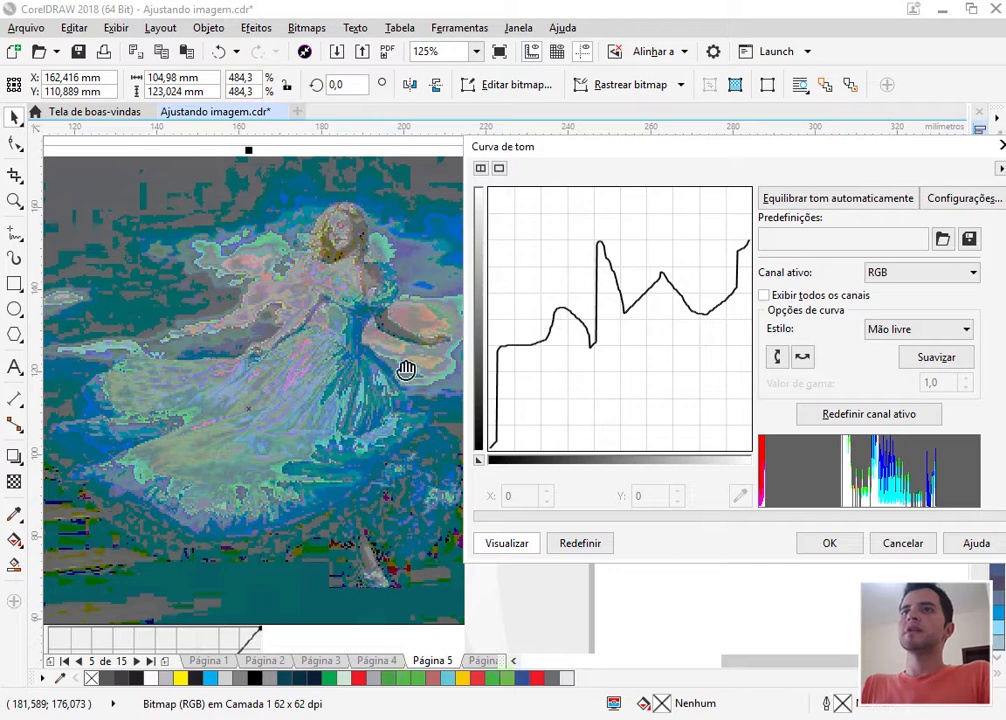
click(594, 545)
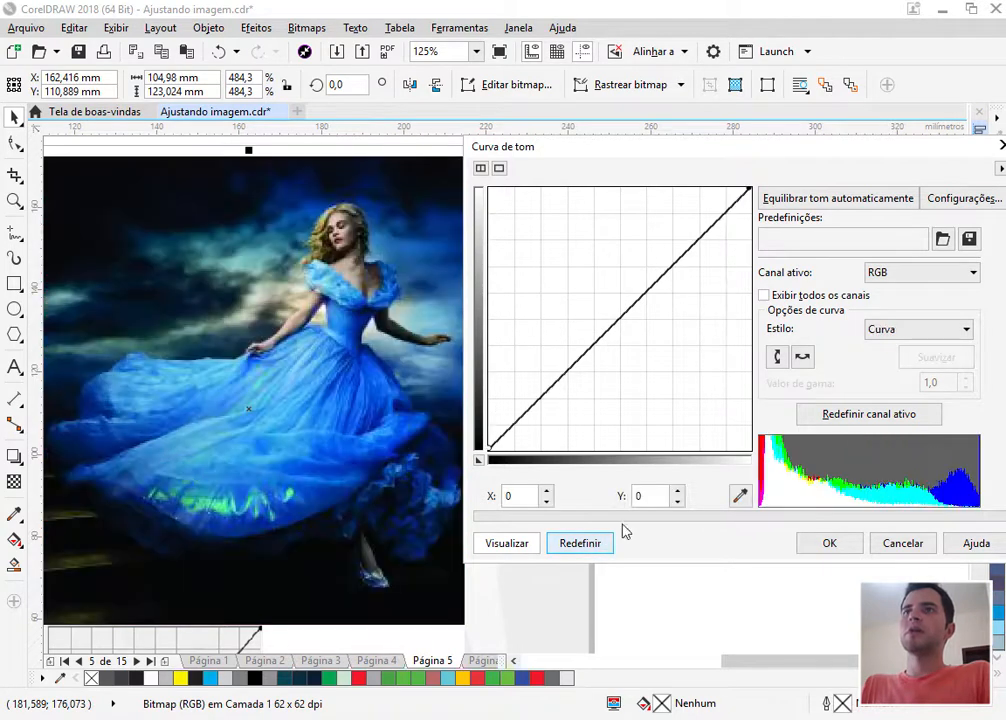
Brighten the picture with the Curva style by raising the RGB curve at 102, 155, and apply the tone curve.
click(898, 332)
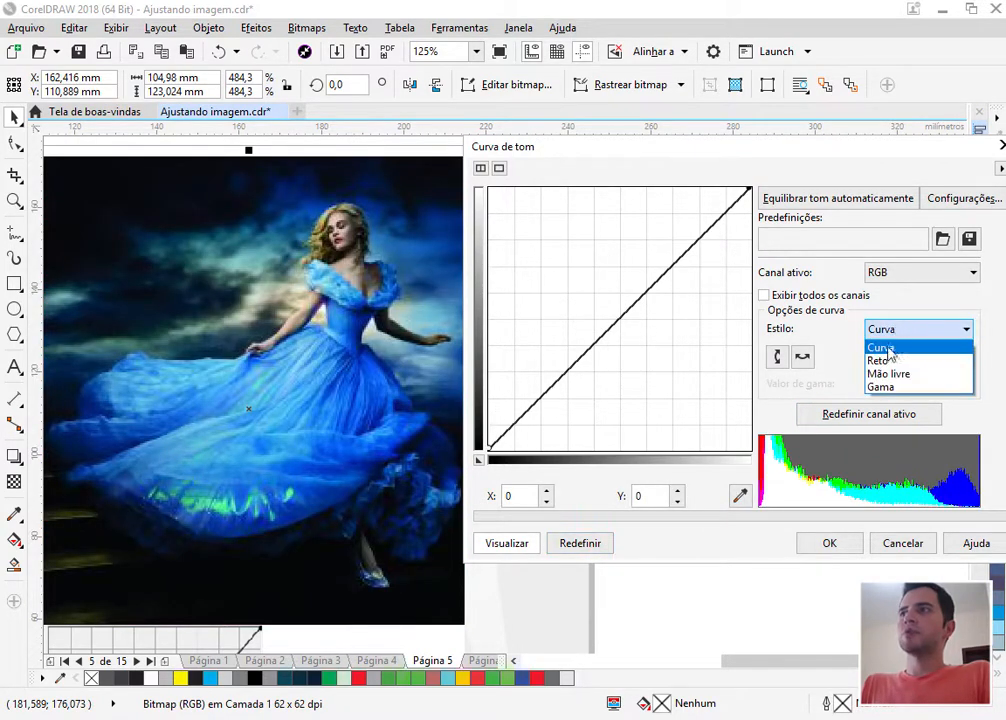
click(900, 348)
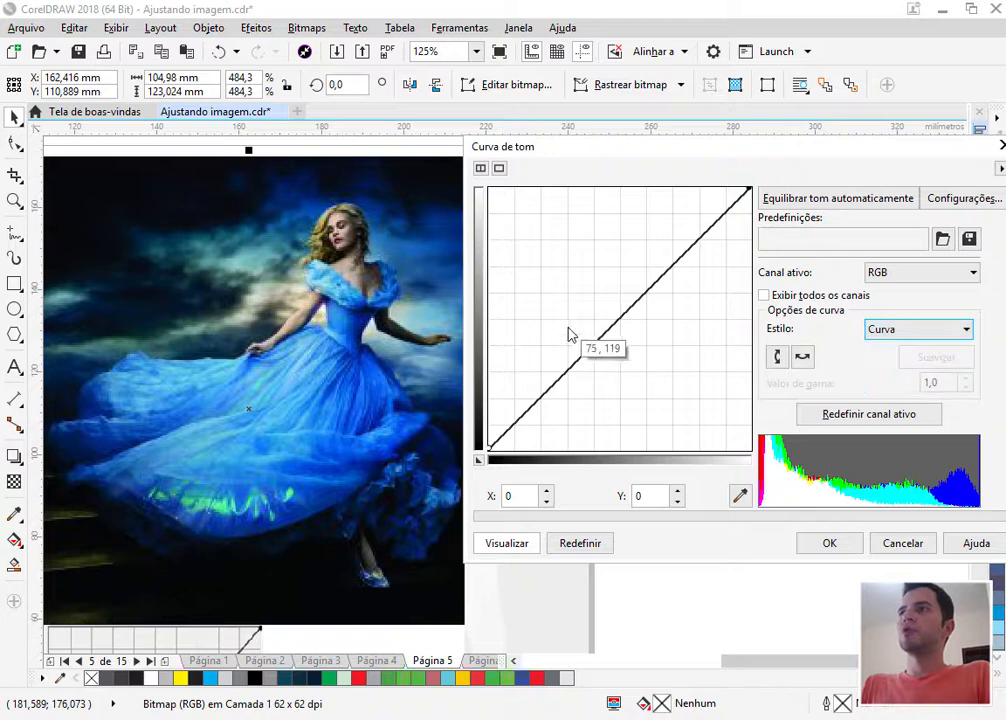
drag(606, 332, 592, 289)
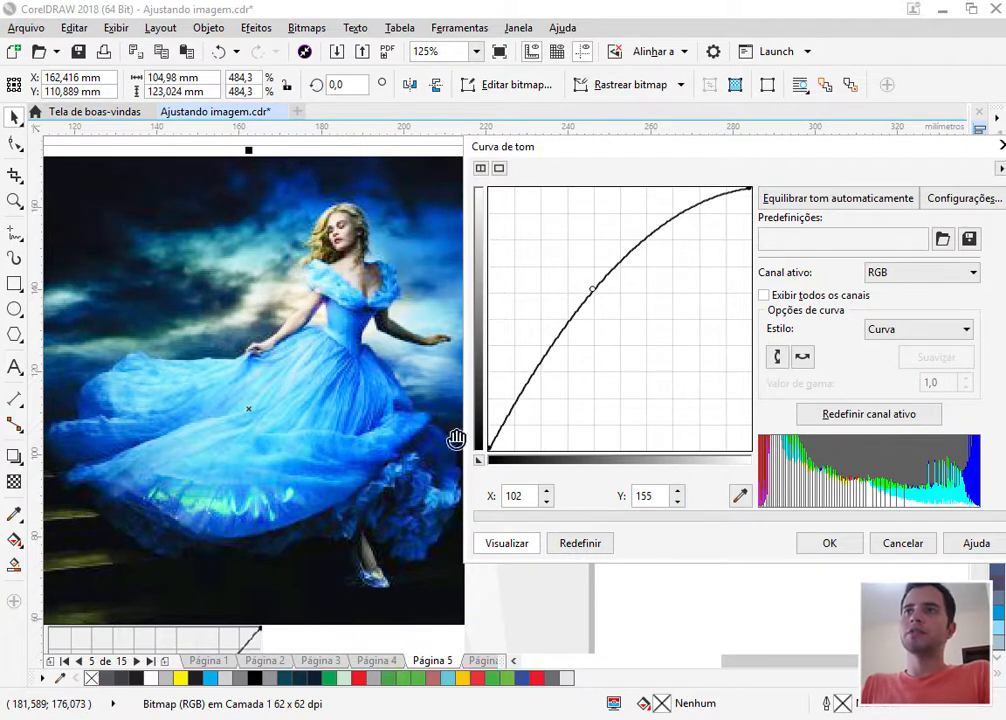
click(826, 544)
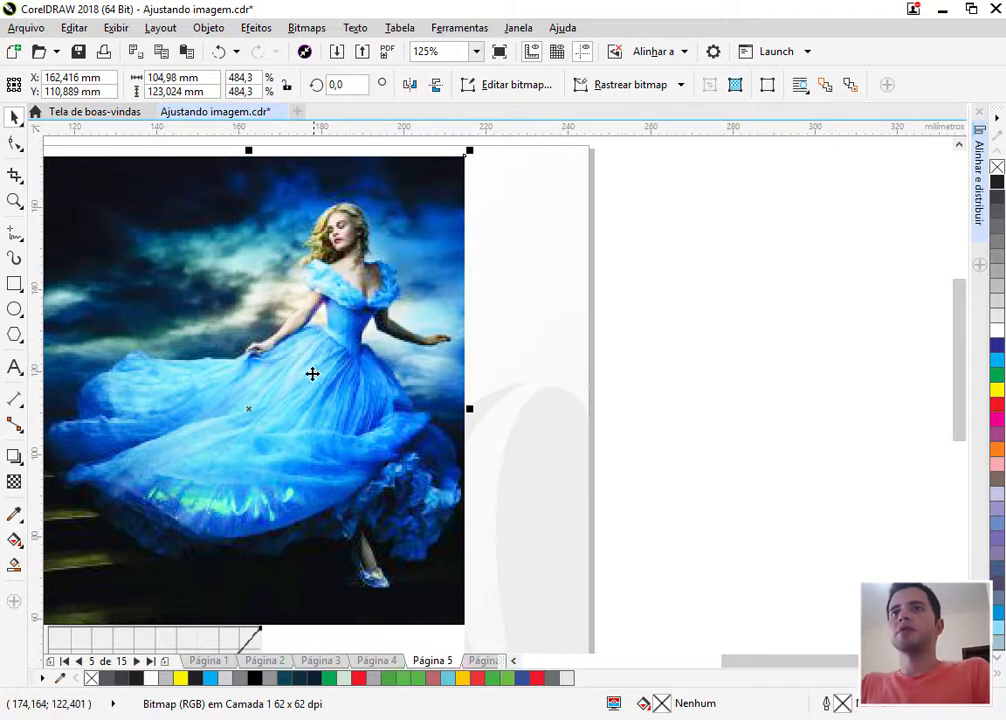
Go to page 6, Brilho/contraste/intensidade, and frame its picture with free space beside it.
key(shift+F4)
click(650, 310)
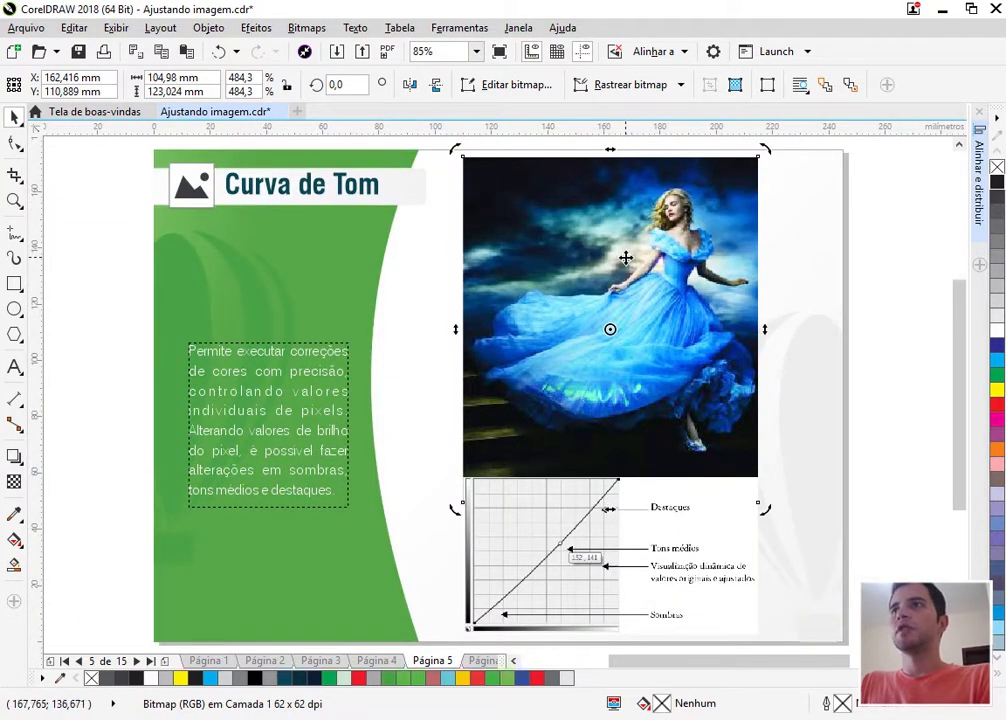
key(Page_Down)
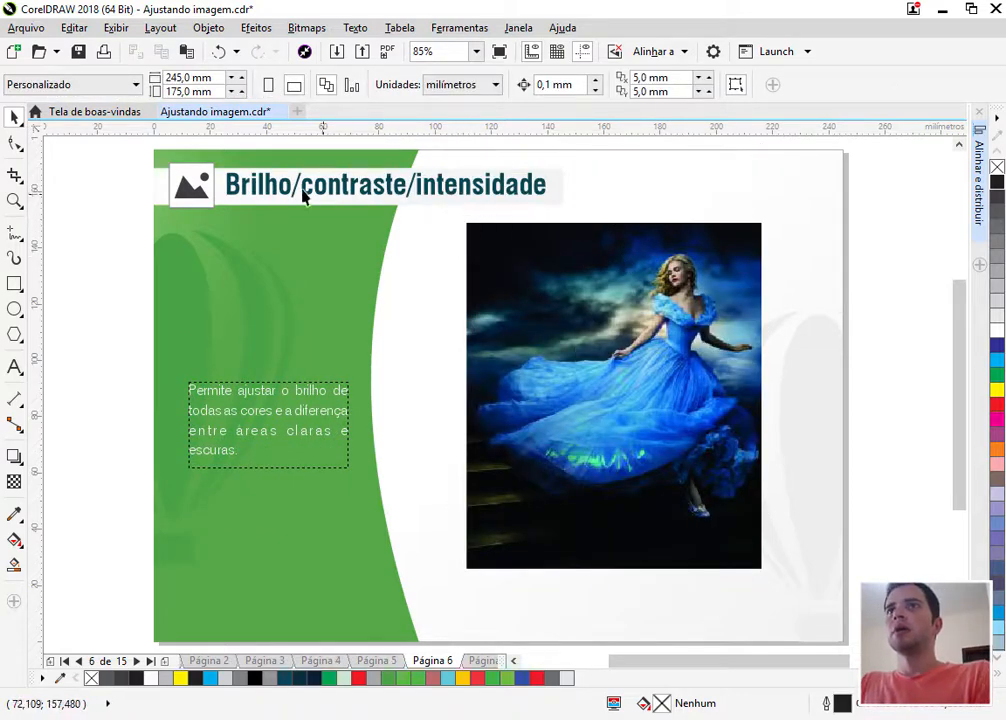
drag(453, 219, 829, 580)
drag(766, 664, 826, 669)
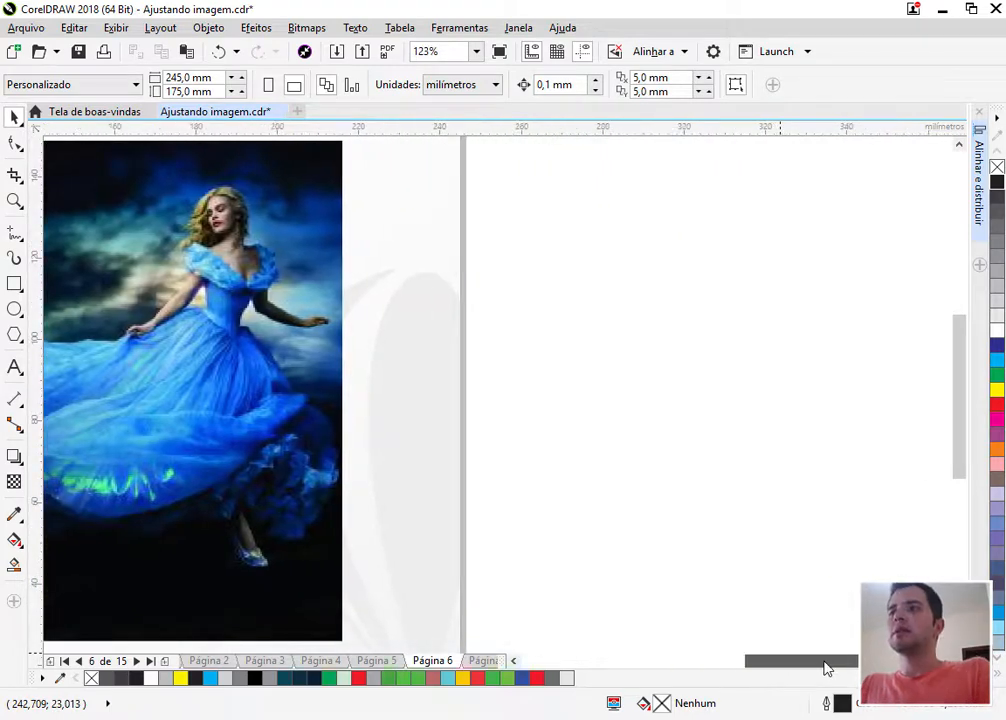
click(253, 30)
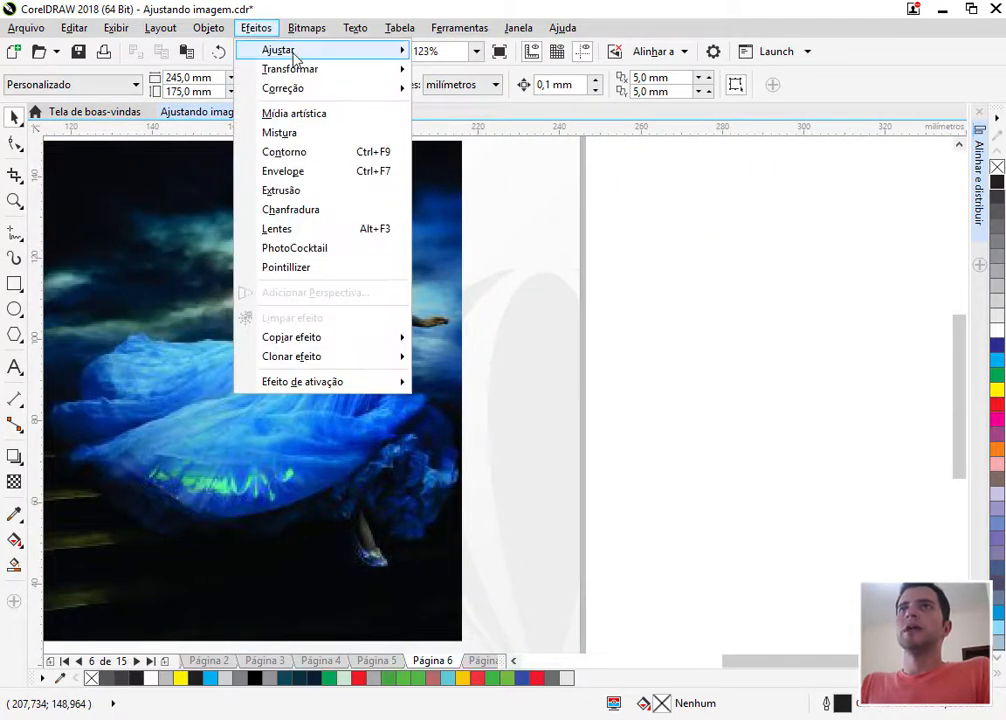
mouse_move(270, 50)
click(658, 444)
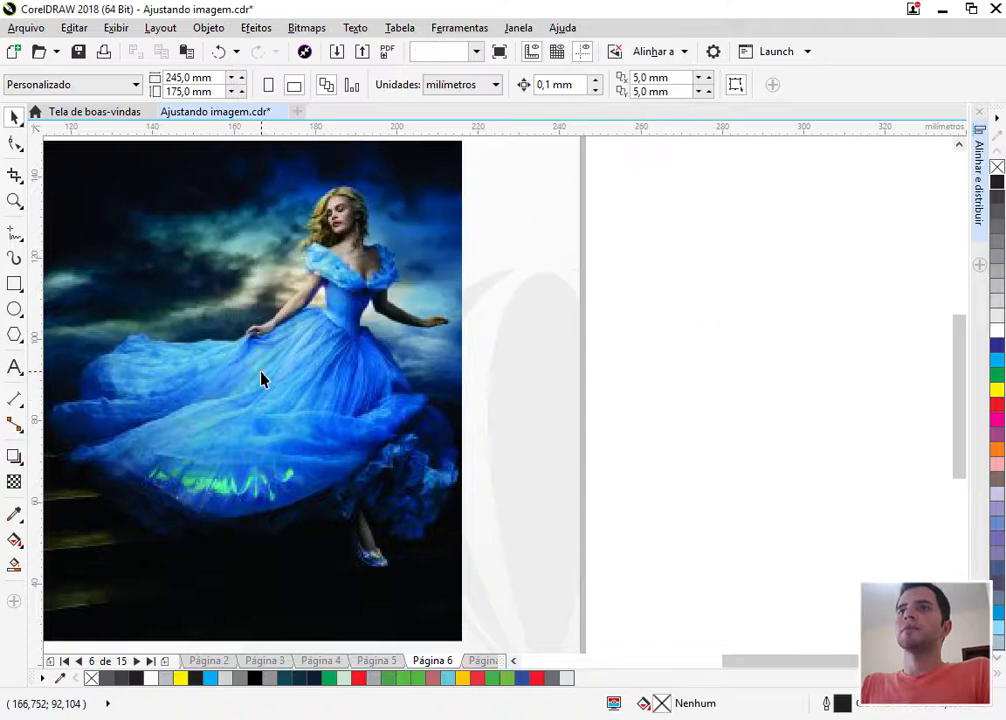
Select the picture on page 6 and open the Brilho/Contraste/Intensidade adjustment, placing its dialog clear of the picture.
click(191, 379)
click(254, 29)
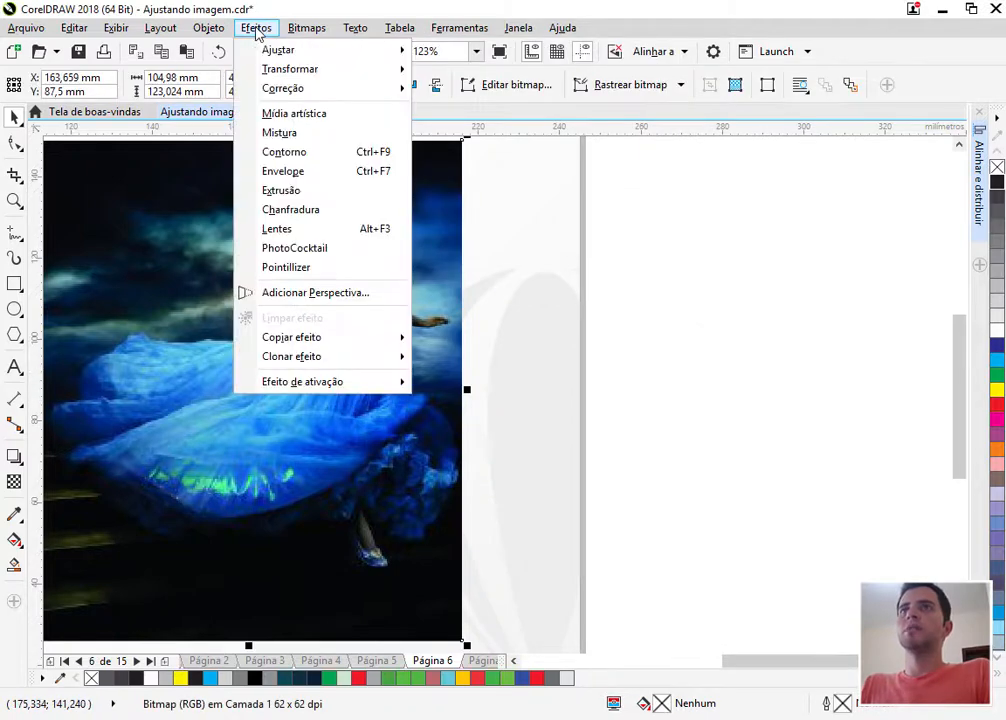
mouse_move(270, 50)
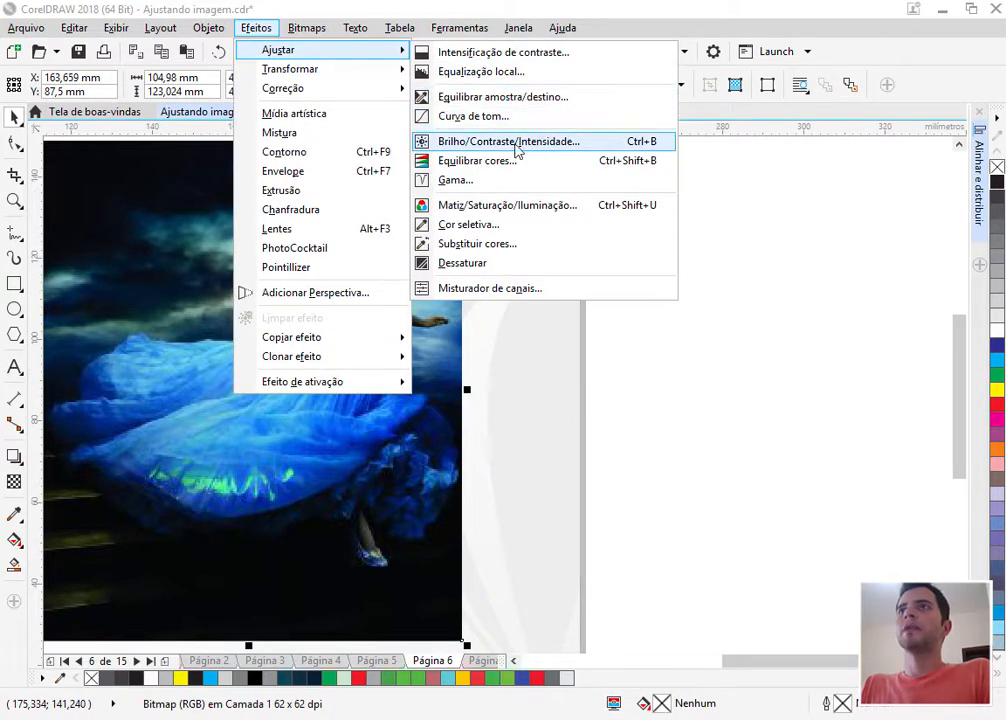
click(641, 146)
drag(436, 265, 657, 247)
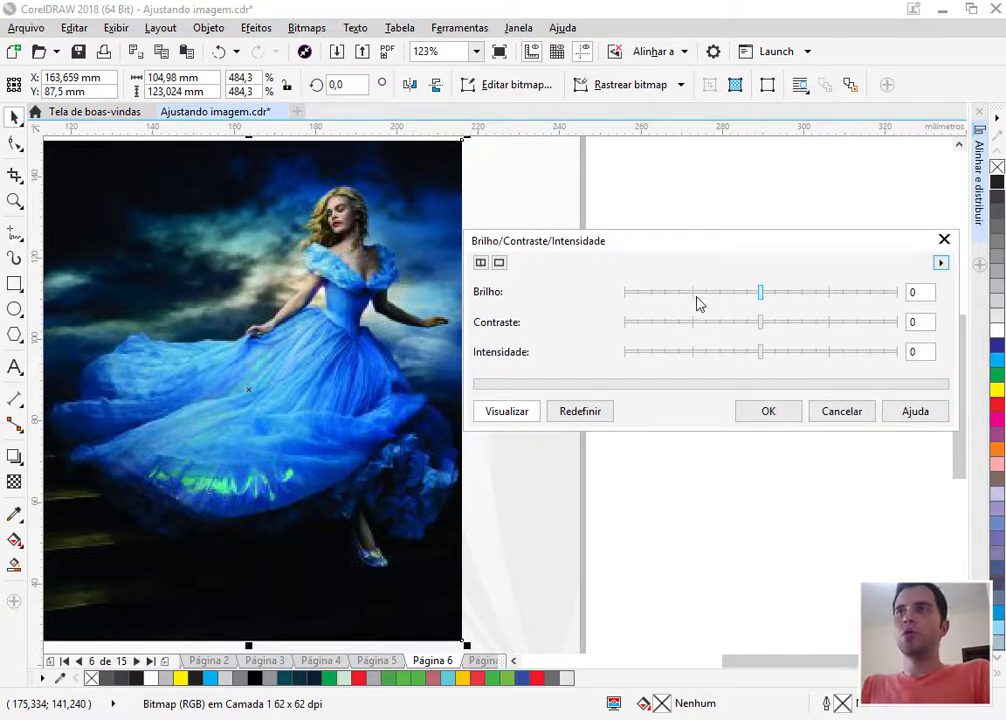
Try Brilho at 49 and -2 and Contraste at -70 and 42, then reset the adjustment.
drag(694, 296, 831, 310)
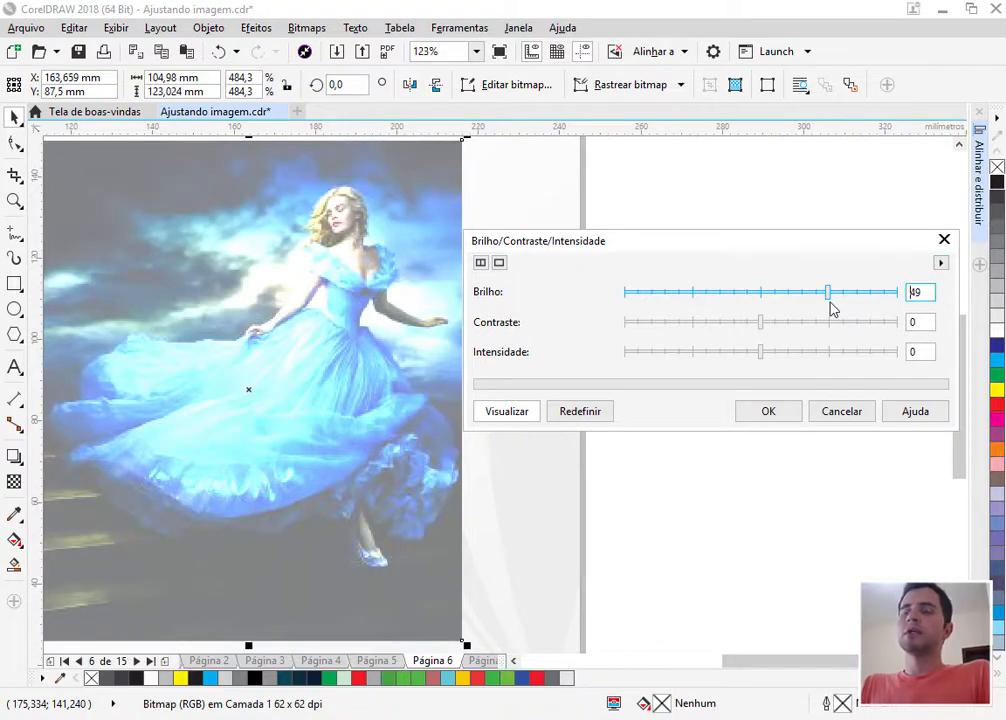
drag(813, 322, 664, 324)
click(759, 293)
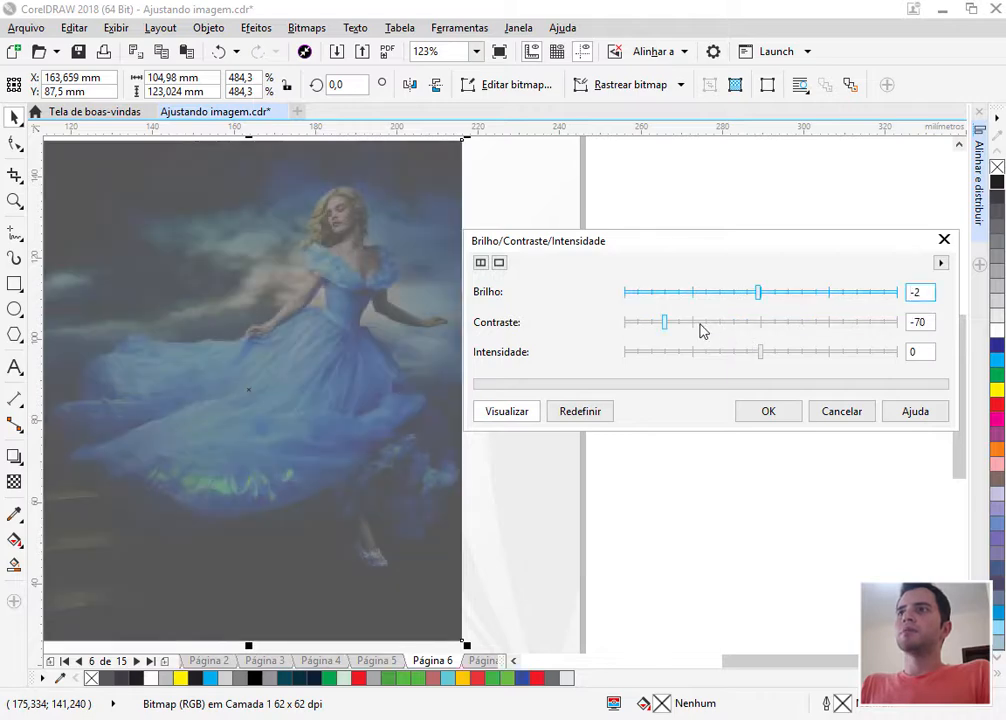
click(820, 326)
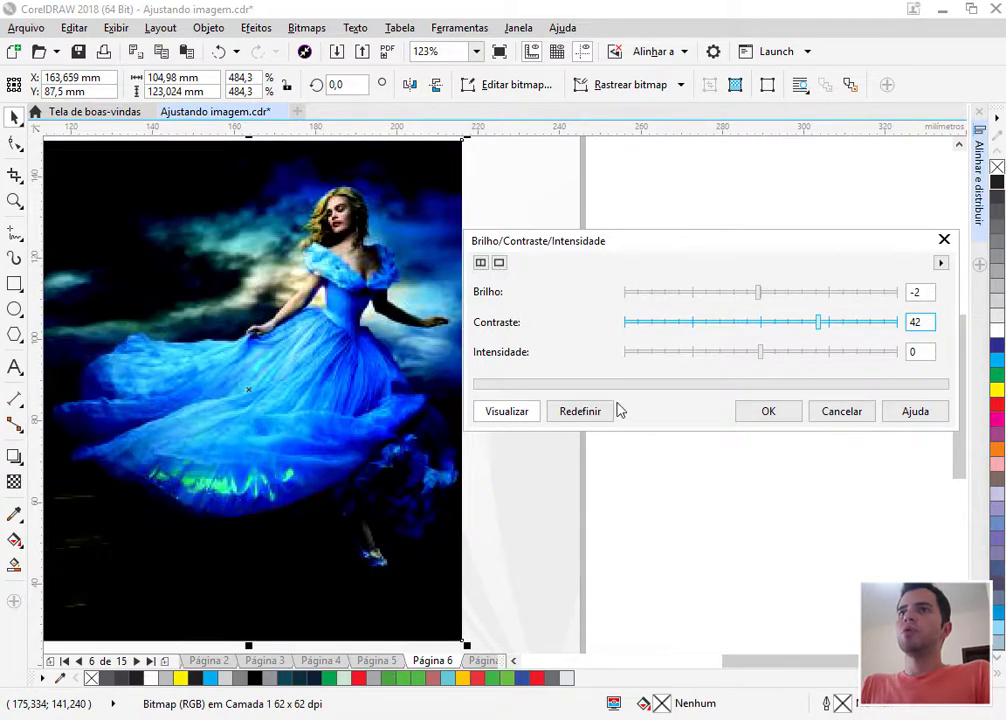
click(606, 411)
Try Intensidade at -35 and at a strong positive setting, then reset the adjustment.
click(808, 352)
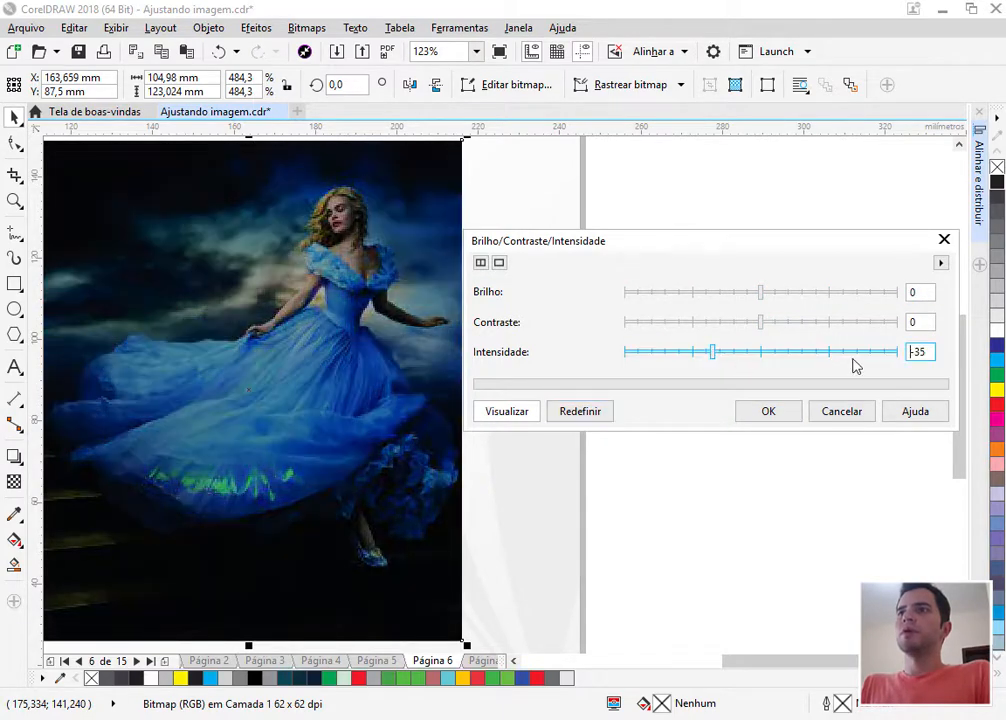
click(852, 352)
click(593, 411)
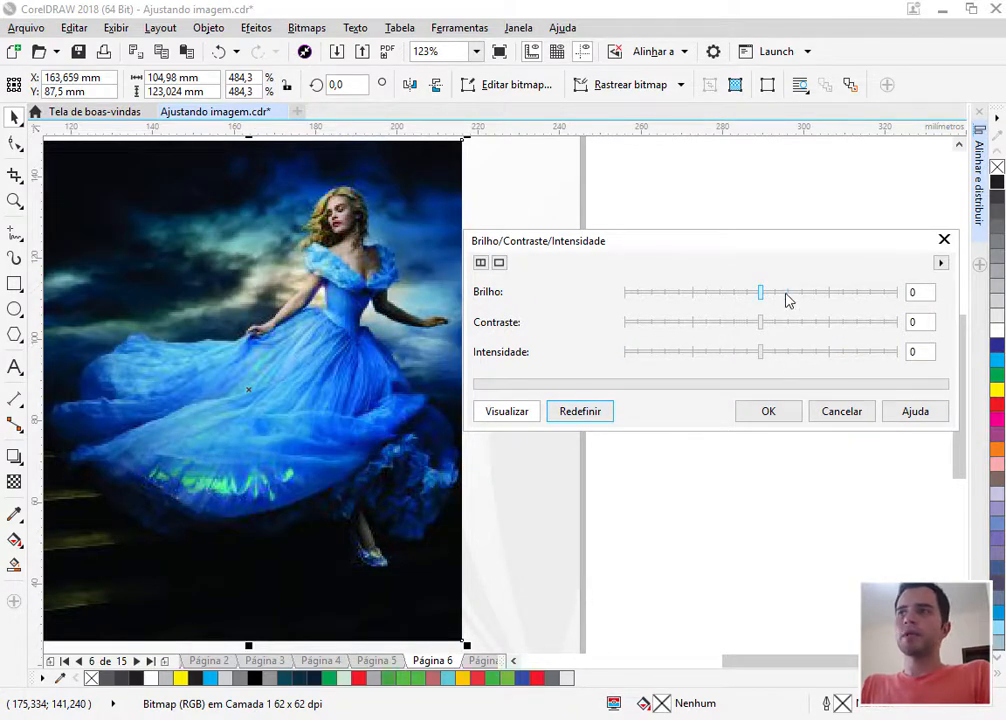
Try Brilho 18, Contraste -34 and Intensidade 33, followed by Contraste 11 and Brilho -34.
click(785, 292)
click(714, 322)
click(805, 352)
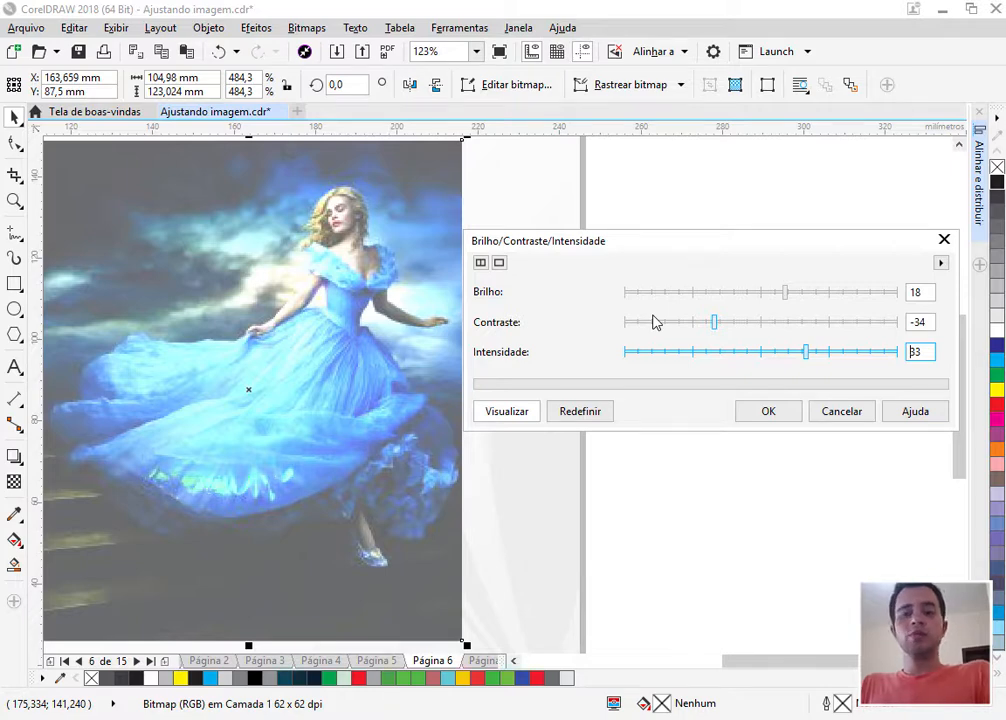
click(776, 323)
click(716, 293)
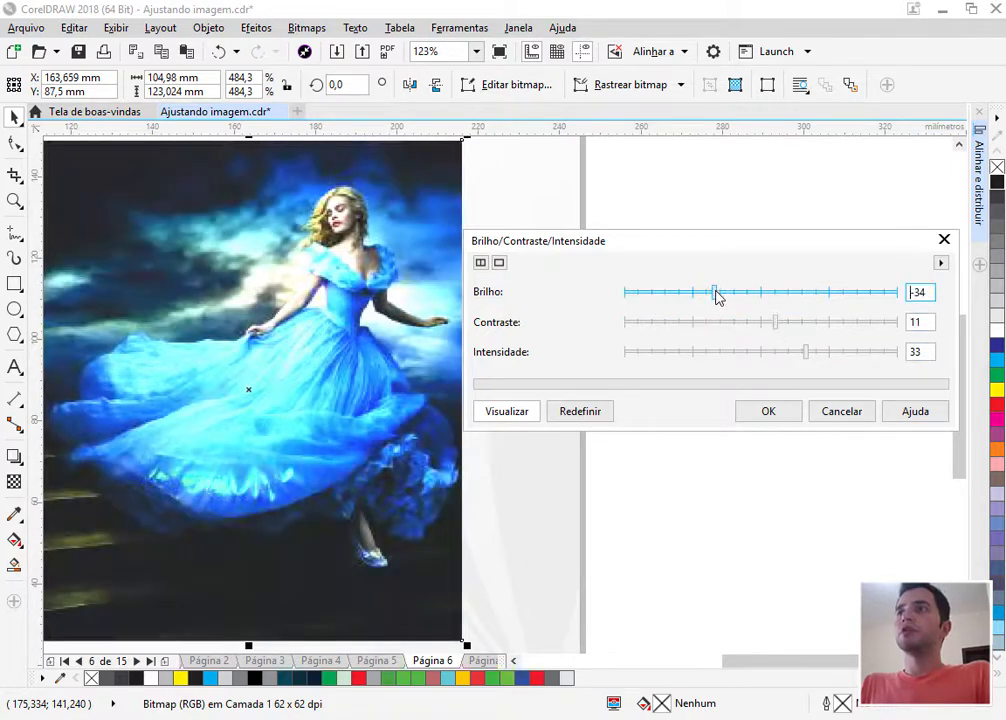
Set Intensidade to -10, Contraste to 39 and Brilho to 19, and apply the adjustment to the picture.
click(752, 357)
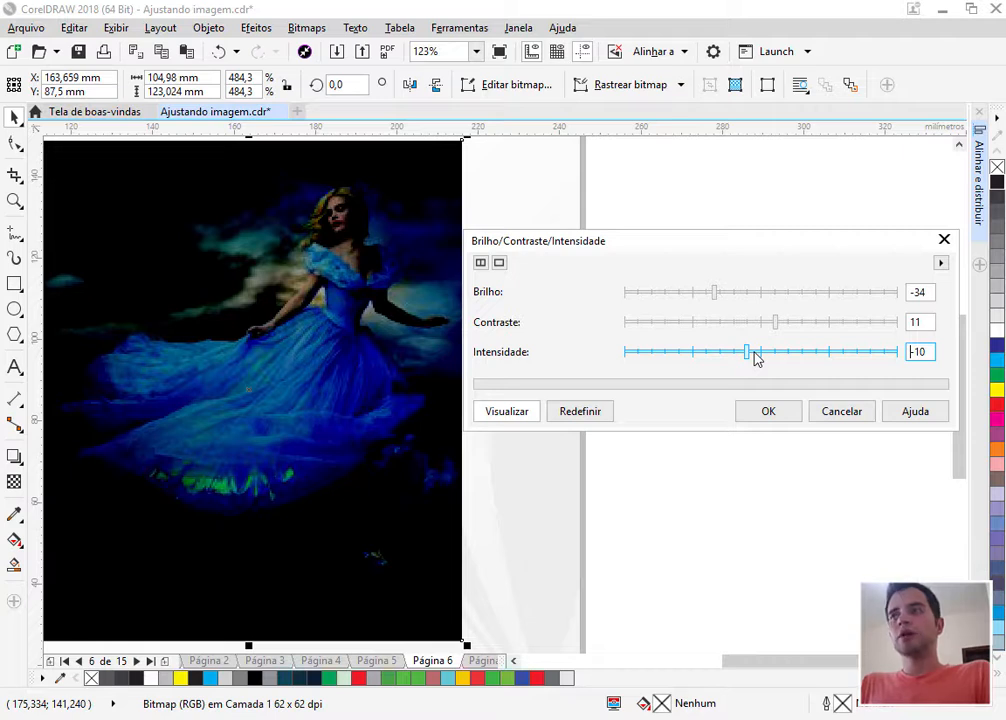
click(813, 322)
click(803, 292)
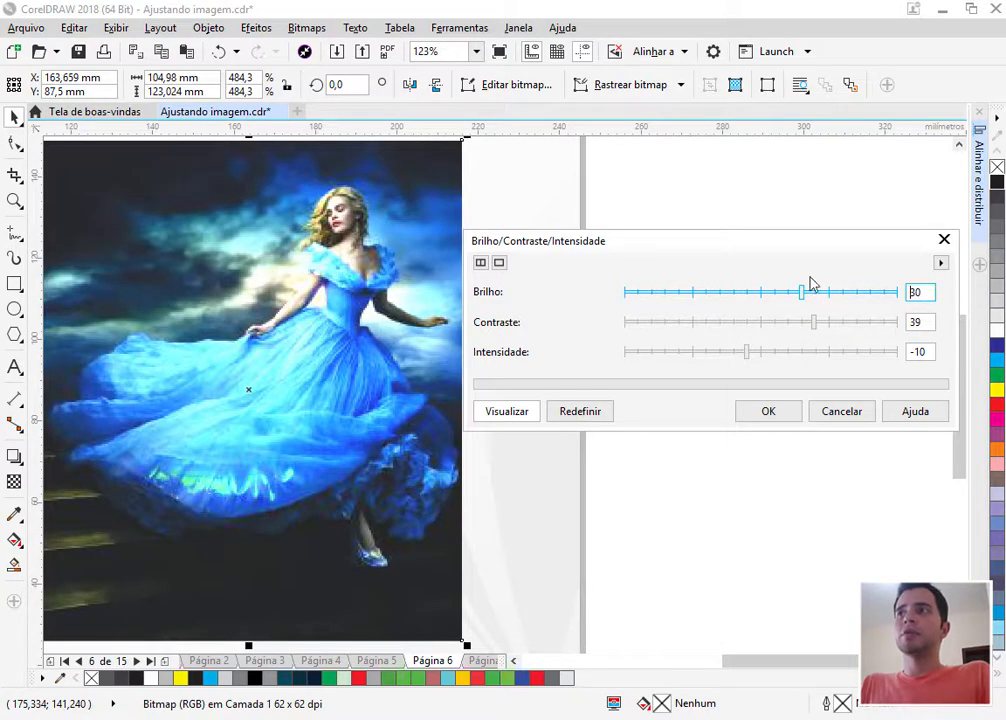
click(787, 292)
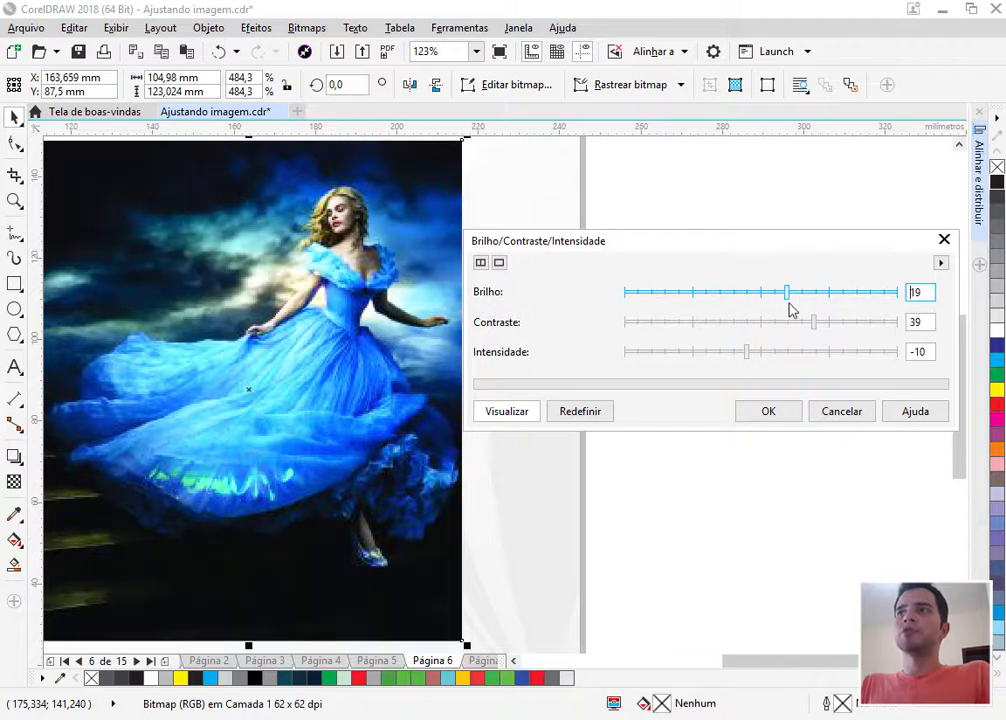
click(768, 411)
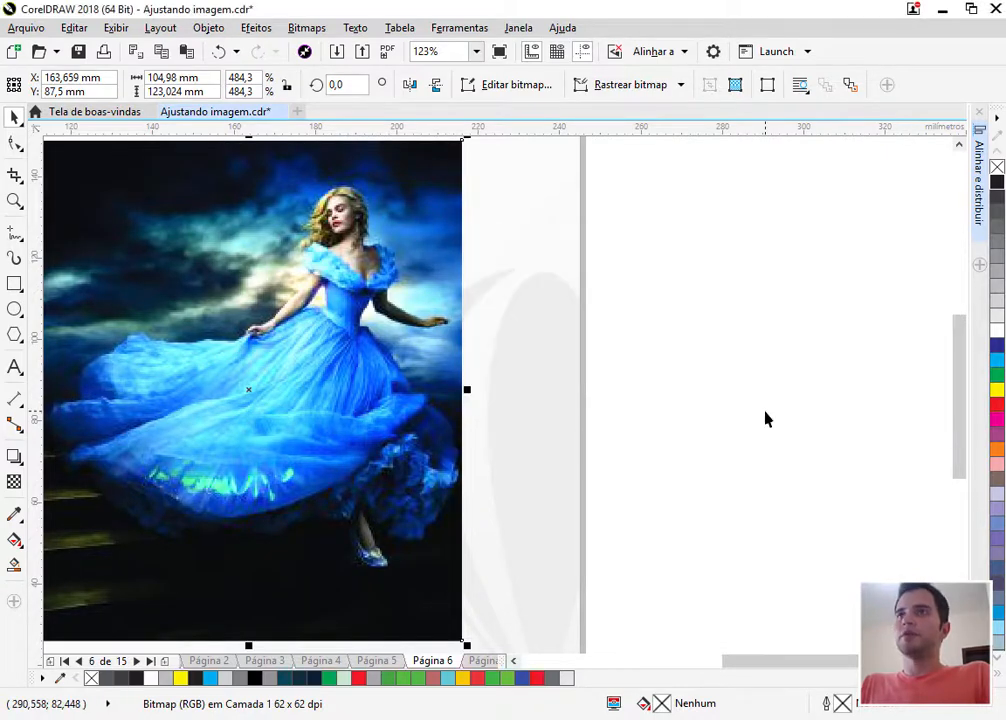
Go to page 7, Equilibrar cores, and select its picture, framing it with free space beside it.
click(703, 413)
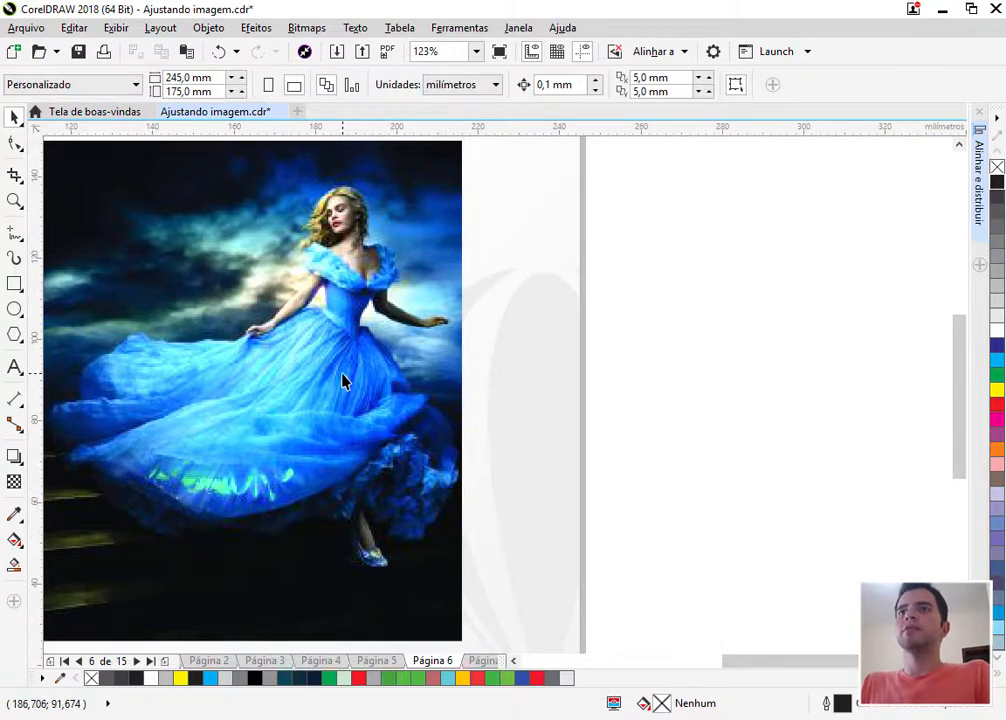
key(shift+F4)
key(Page_Down)
click(561, 393)
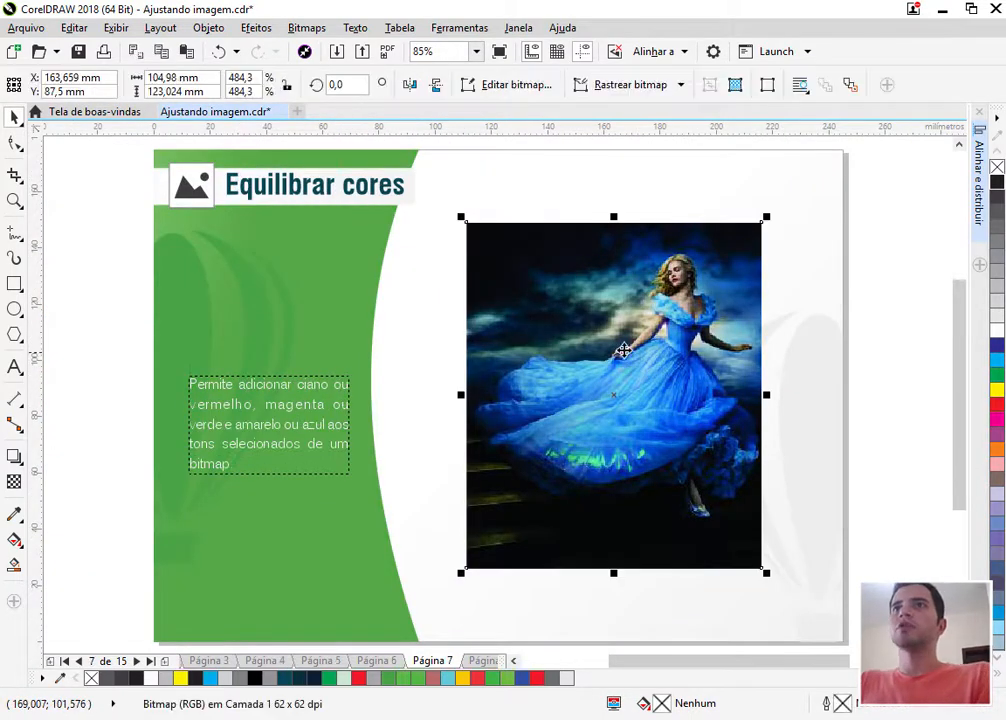
key(F2)
drag(451, 200, 950, 570)
Open the Equilibrar cores adjustment for the selected picture and move its dialog clear of the picture.
click(256, 27)
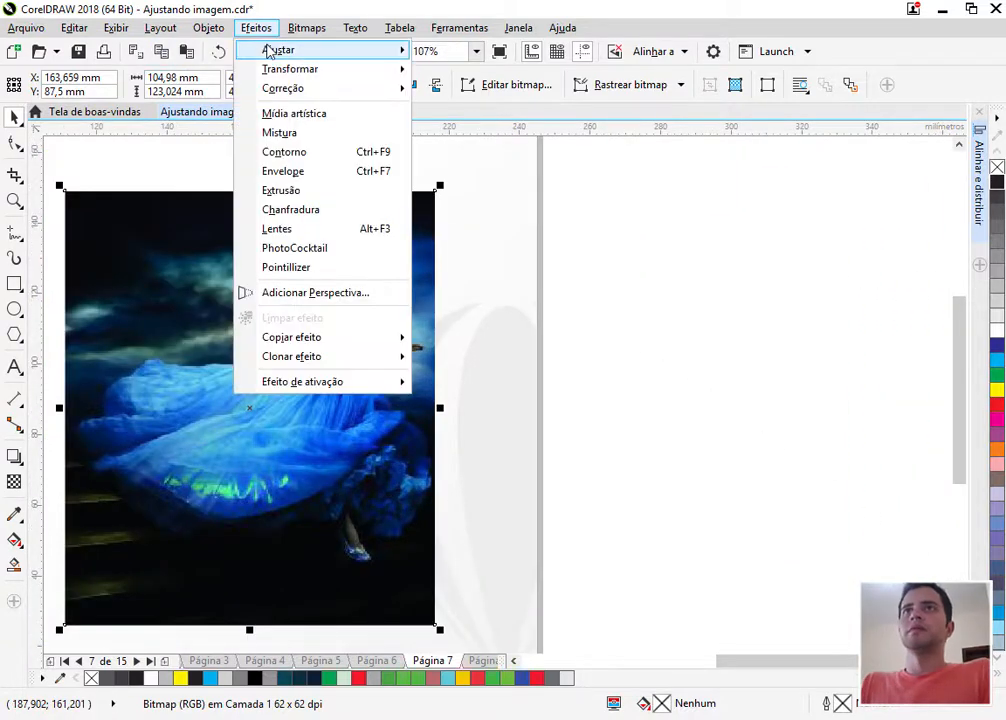
mouse_move(281, 50)
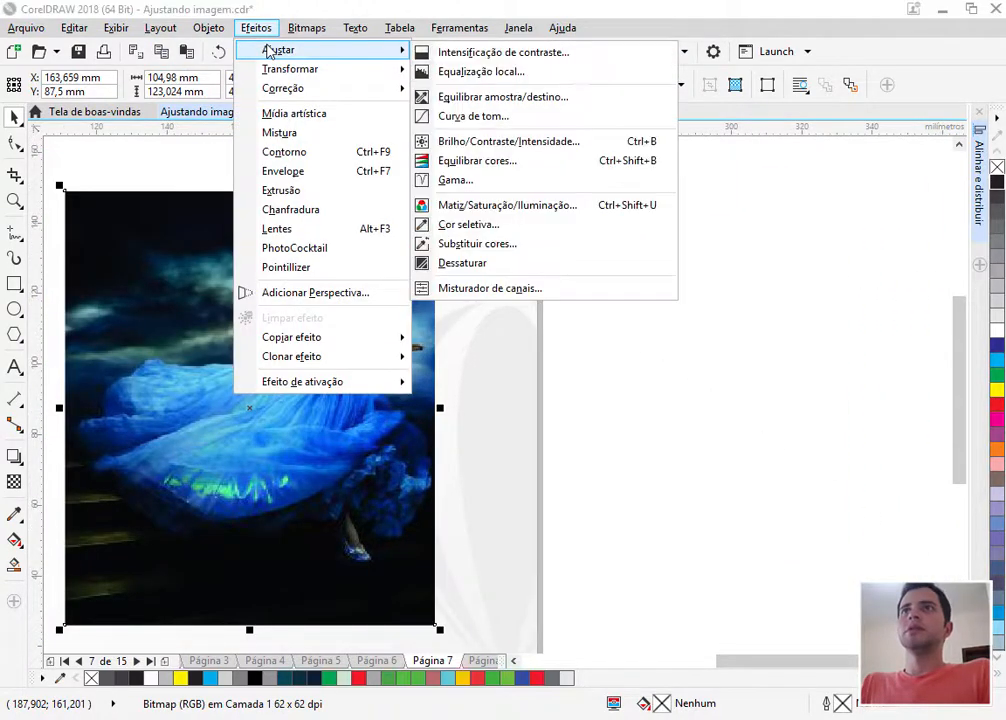
click(491, 165)
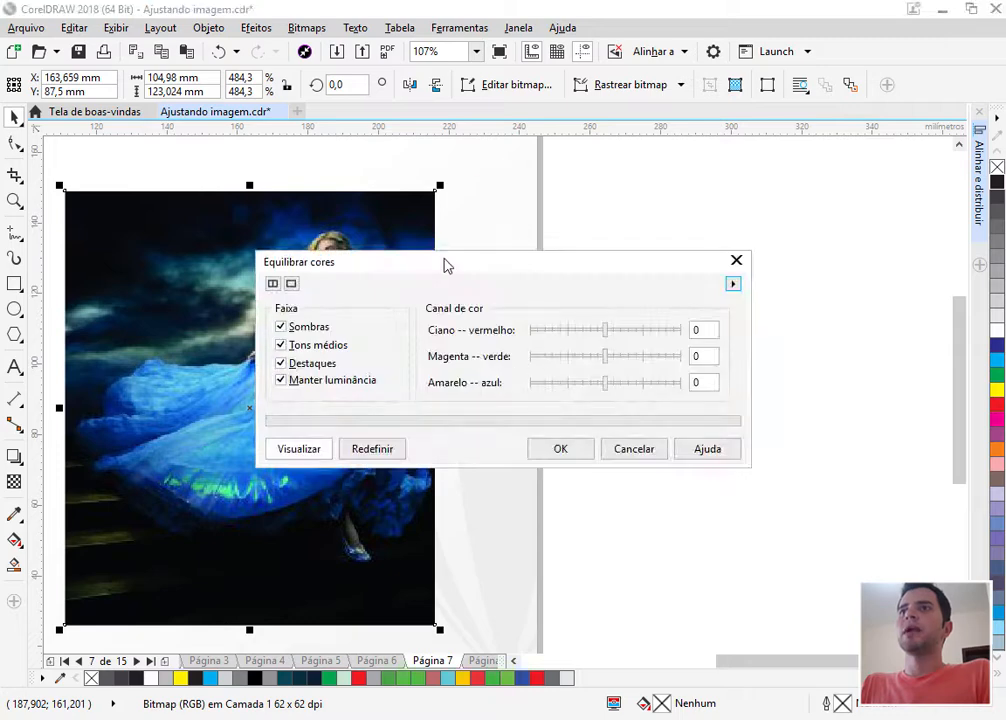
drag(446, 264, 634, 203)
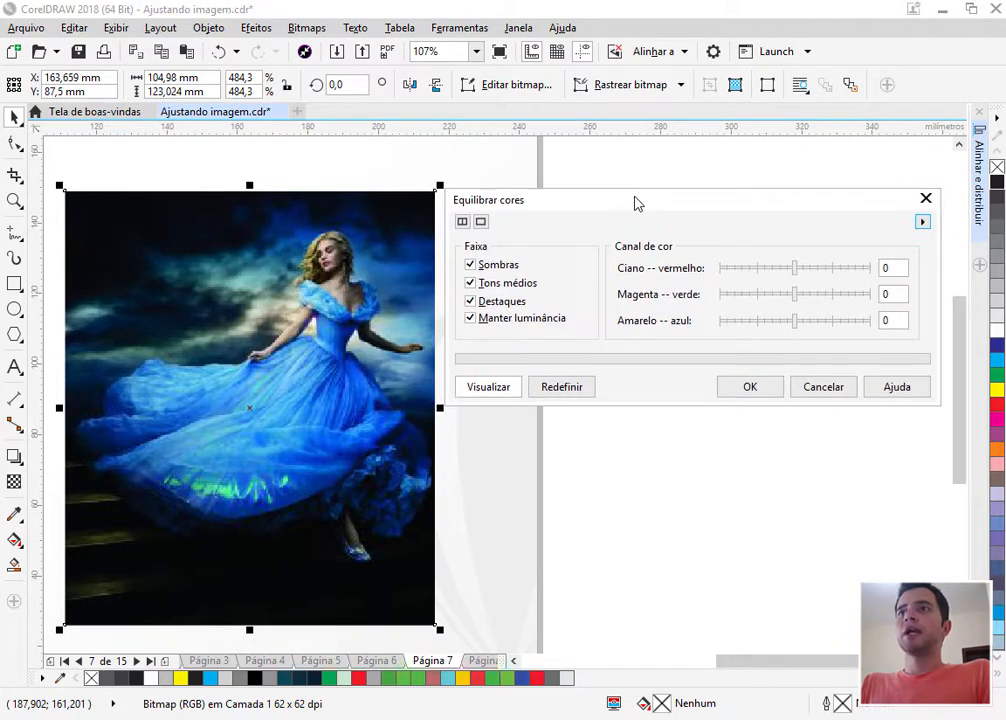
Try Ciano -- vermelho at 33 and 70, Magenta -- verde at -79 and Amarelo -- azul at 65 on the picture.
click(822, 275)
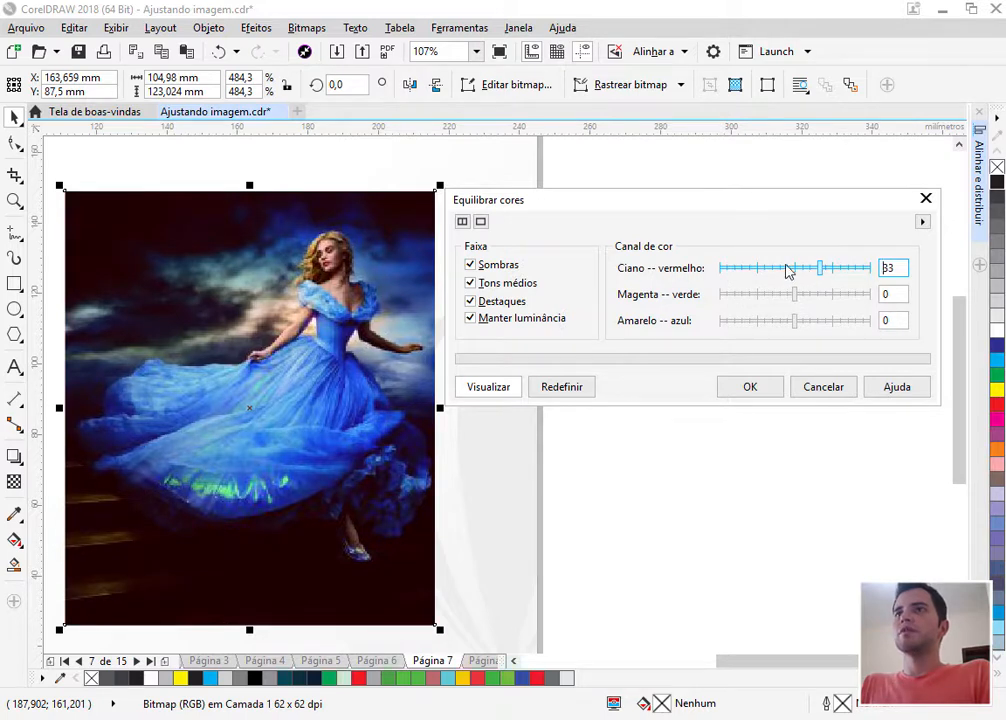
click(850, 275)
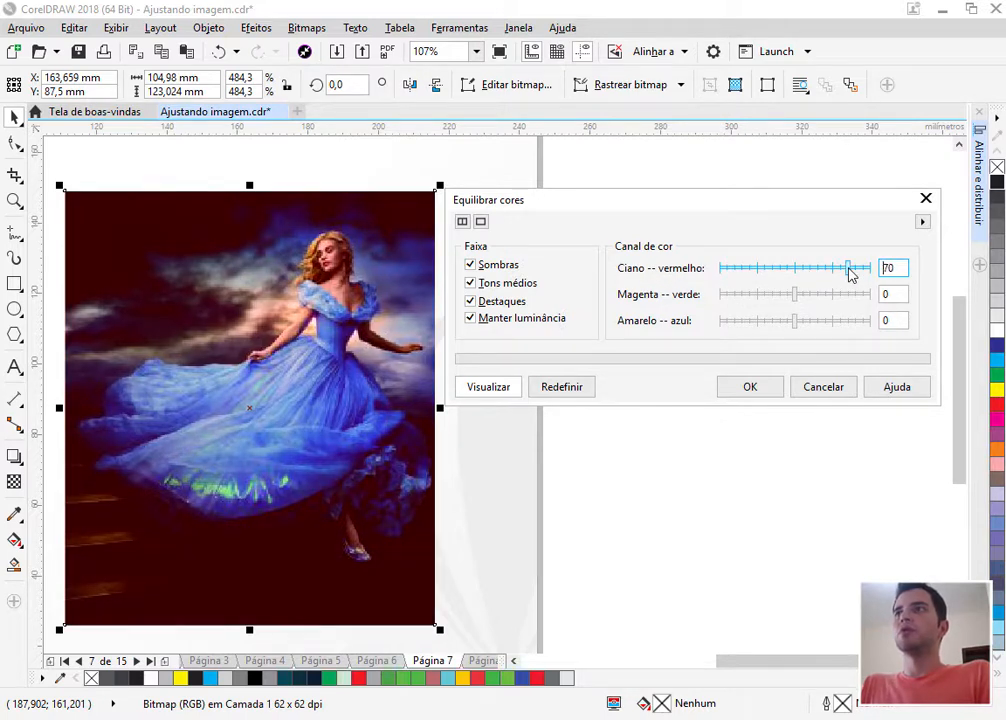
click(736, 294)
click(845, 321)
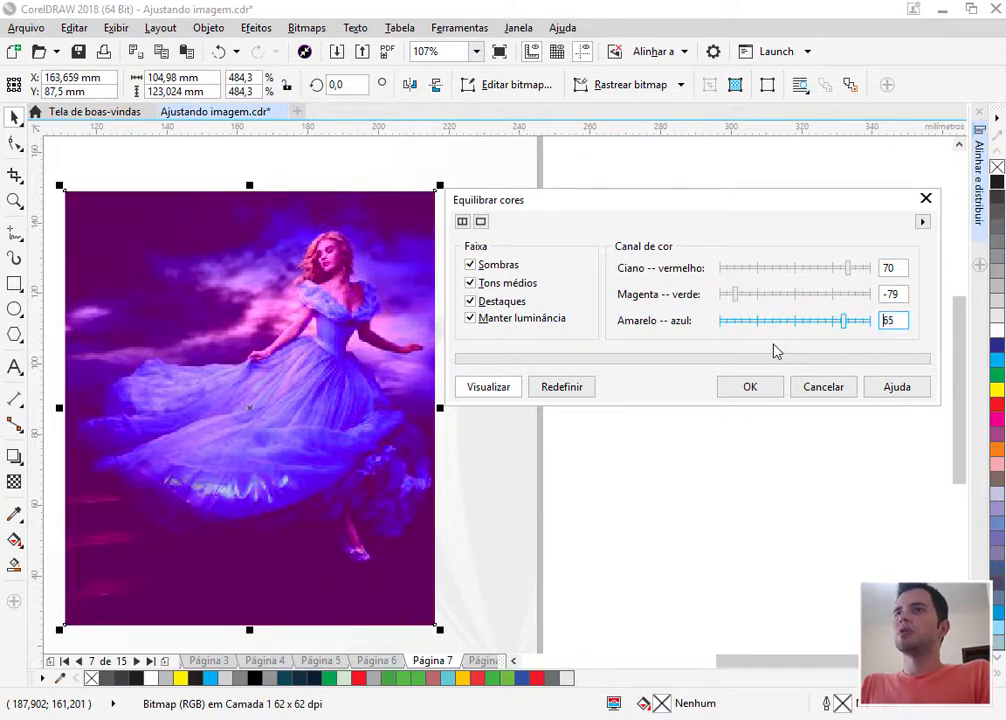
Turn off the Sombras, Tons médios, Destaques and Manter luminância options one after another to compare their effect.
click(471, 266)
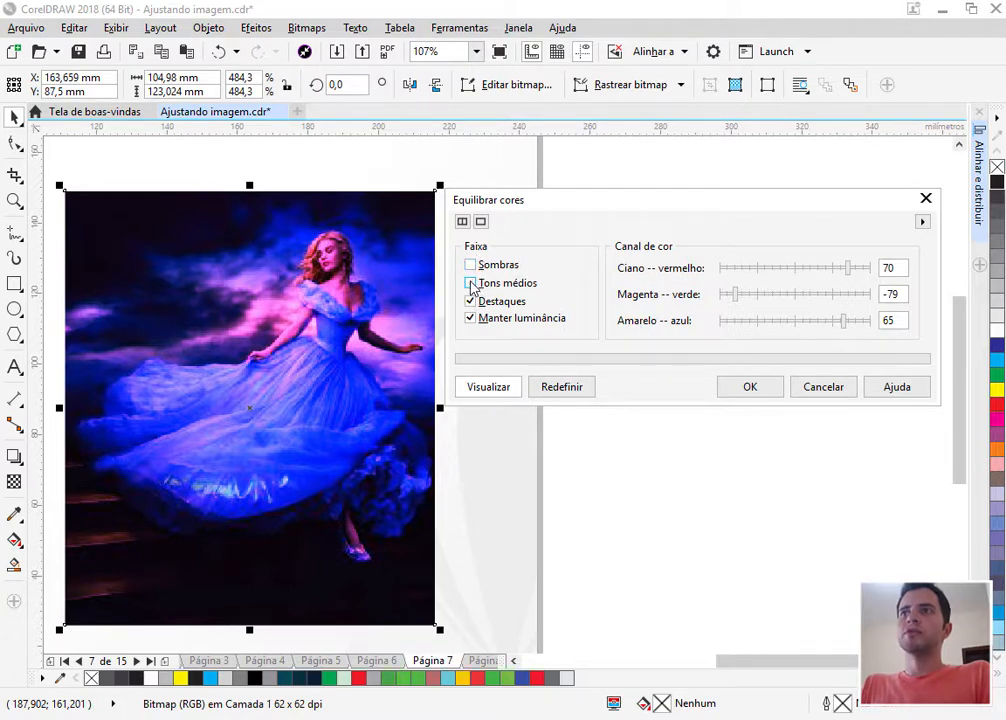
click(472, 284)
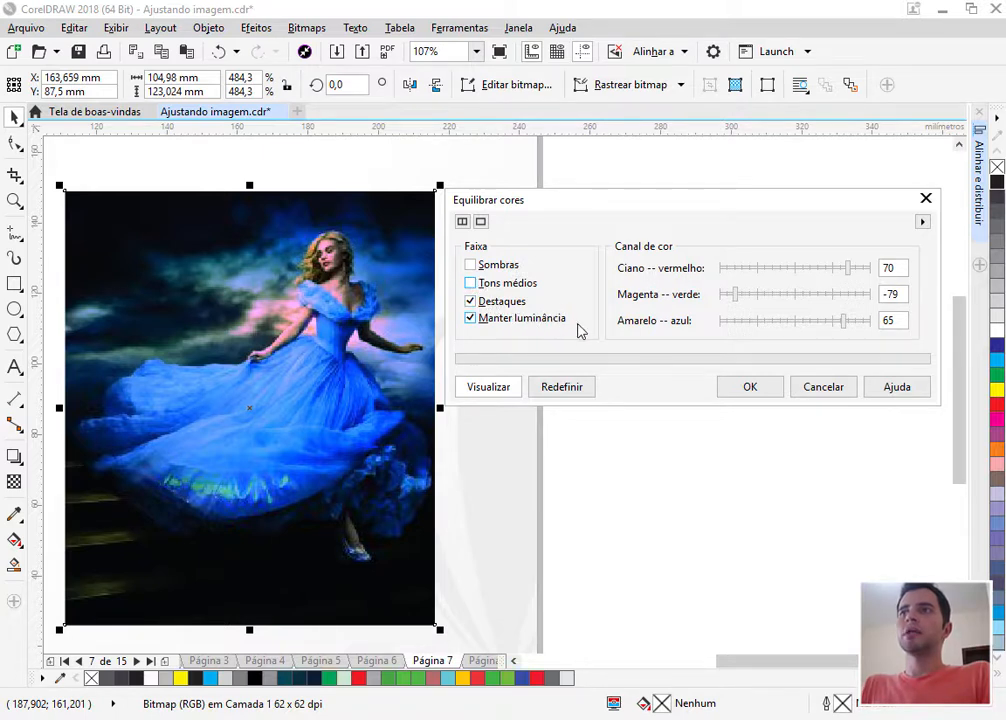
click(471, 301)
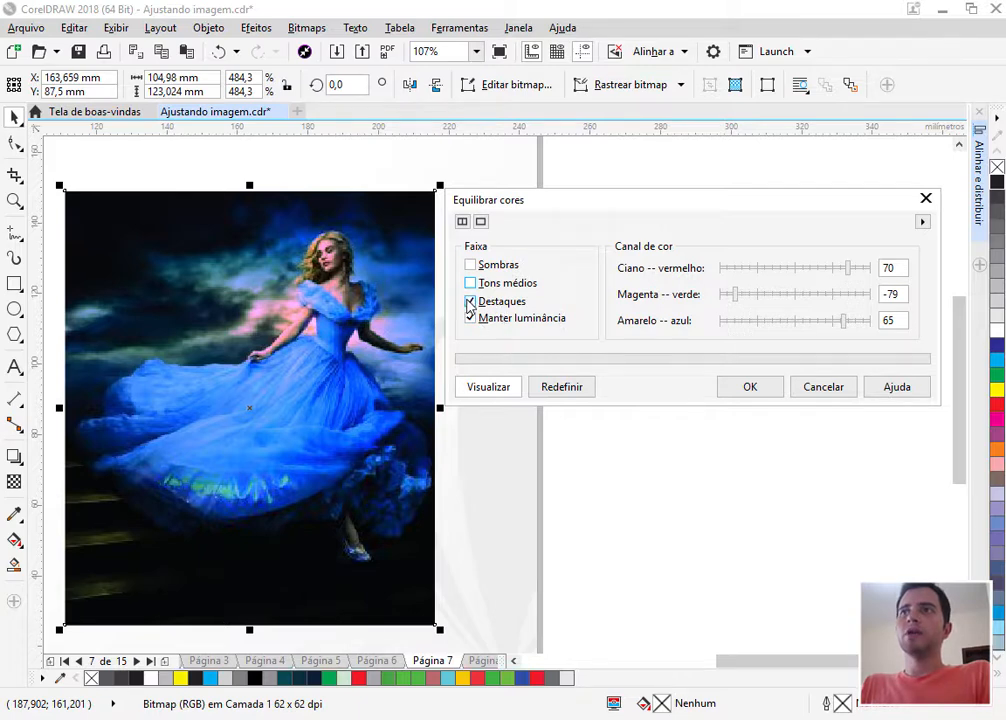
click(471, 301)
click(471, 318)
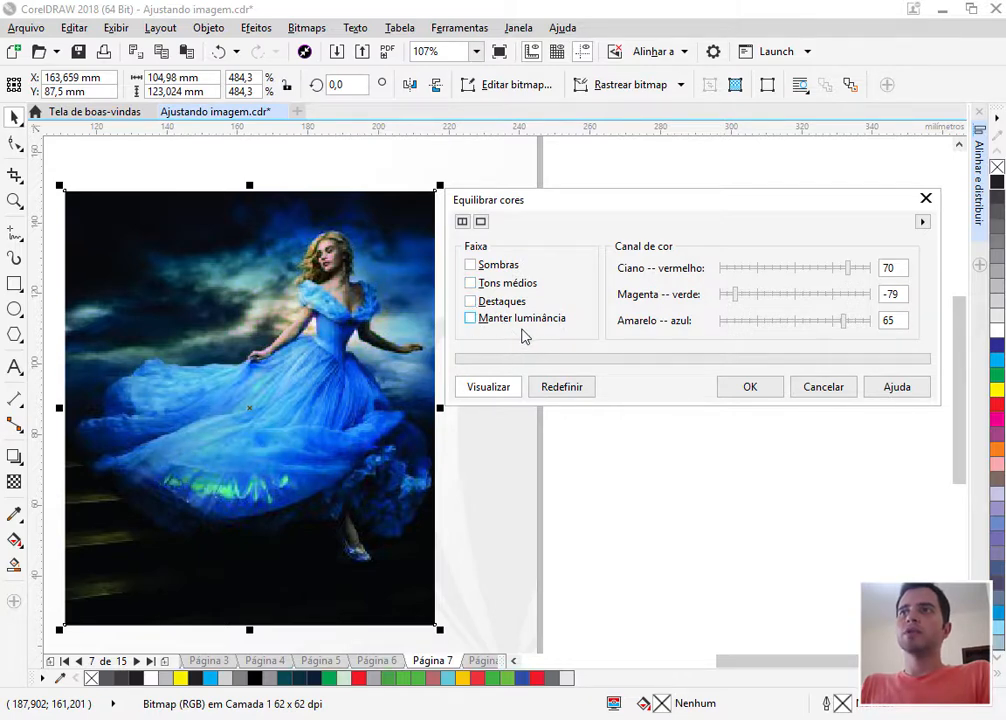
Turn Sombras, Tons médios, Destaques and Manter luminância back on, and reset the color balance values.
click(471, 265)
click(471, 283)
click(471, 301)
click(471, 318)
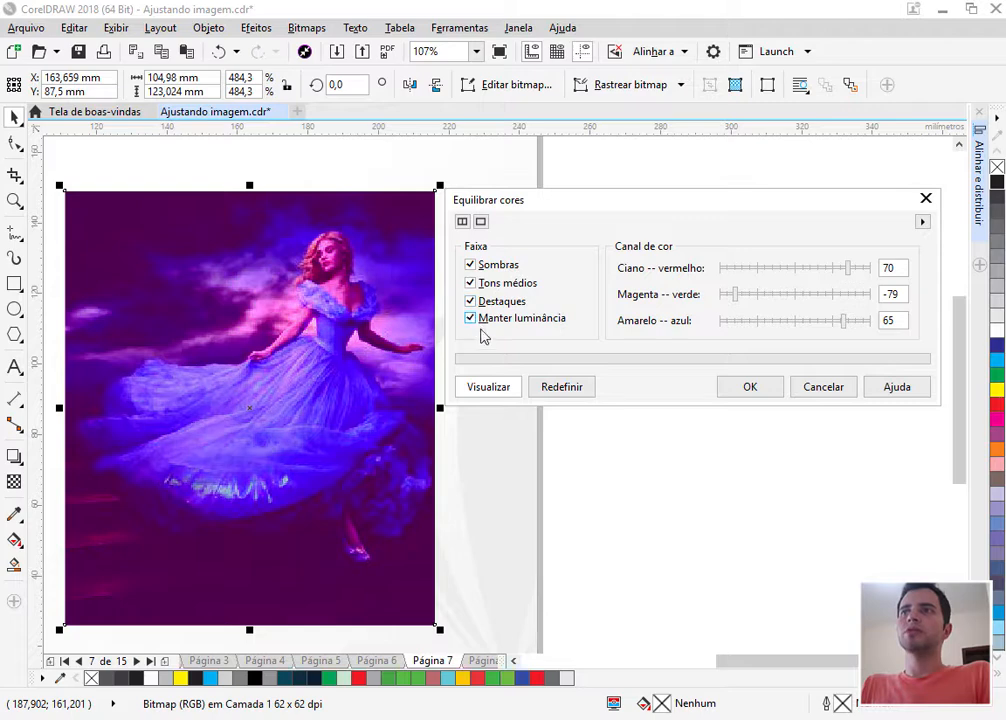
click(566, 394)
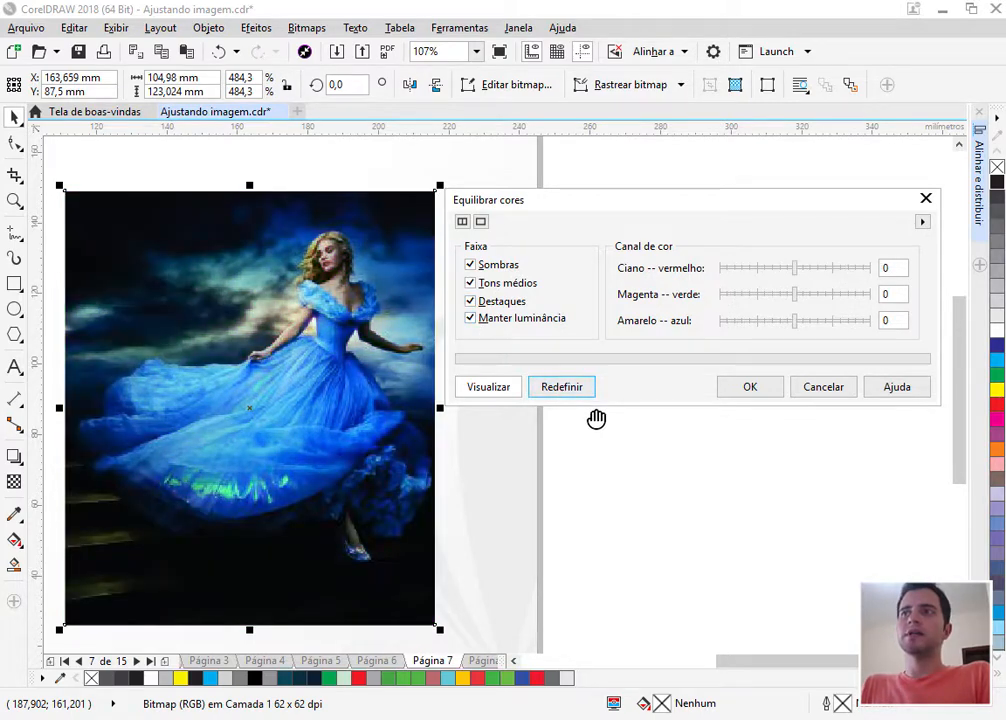
Set Ciano -- vermelho to -38 and Magenta -- verde to 45, and apply the color balance to the picture.
click(812, 272)
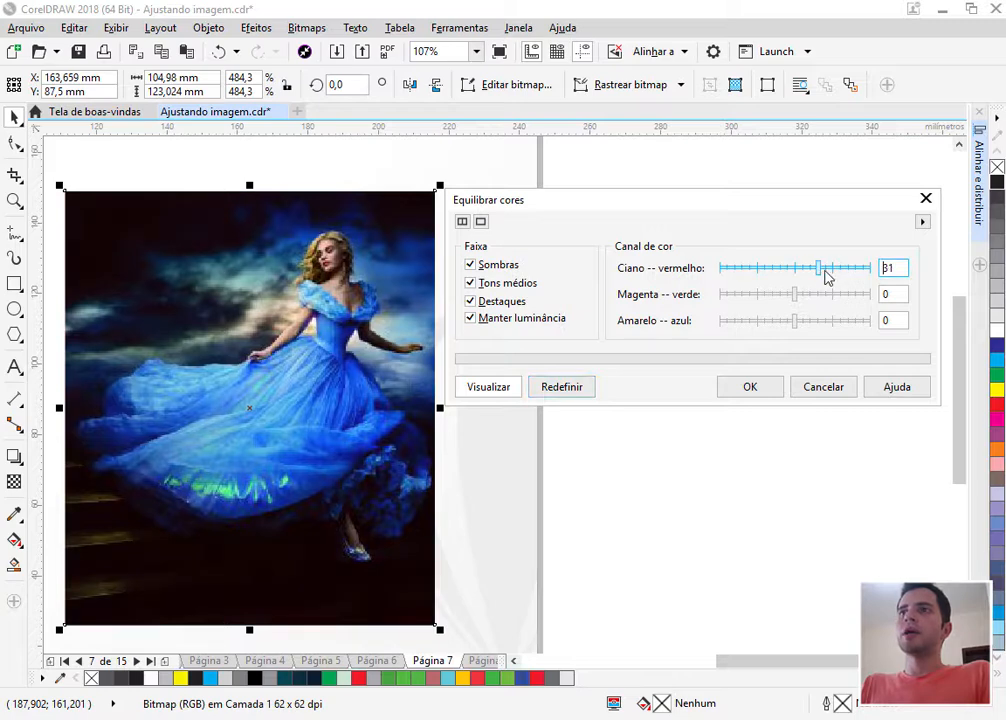
drag(830, 276, 768, 270)
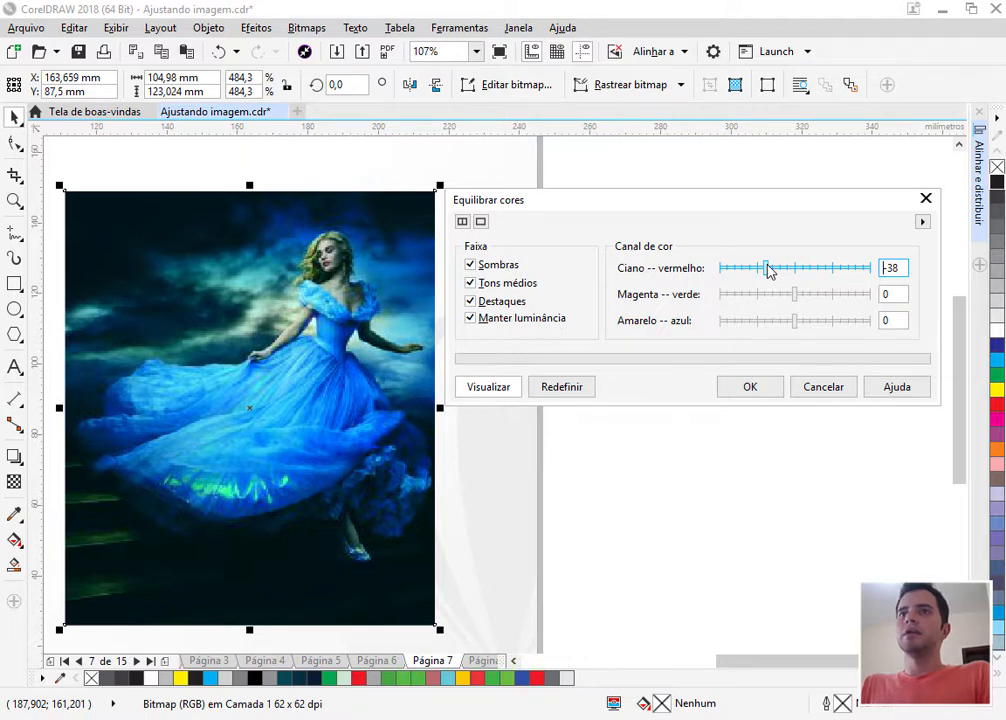
click(826, 297)
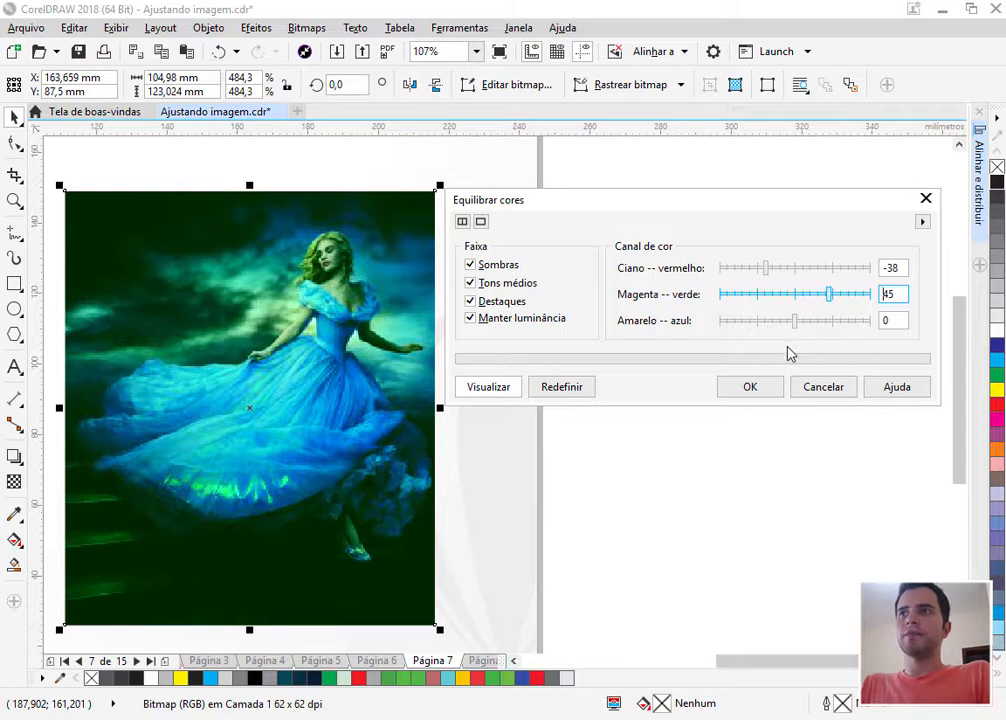
click(750, 389)
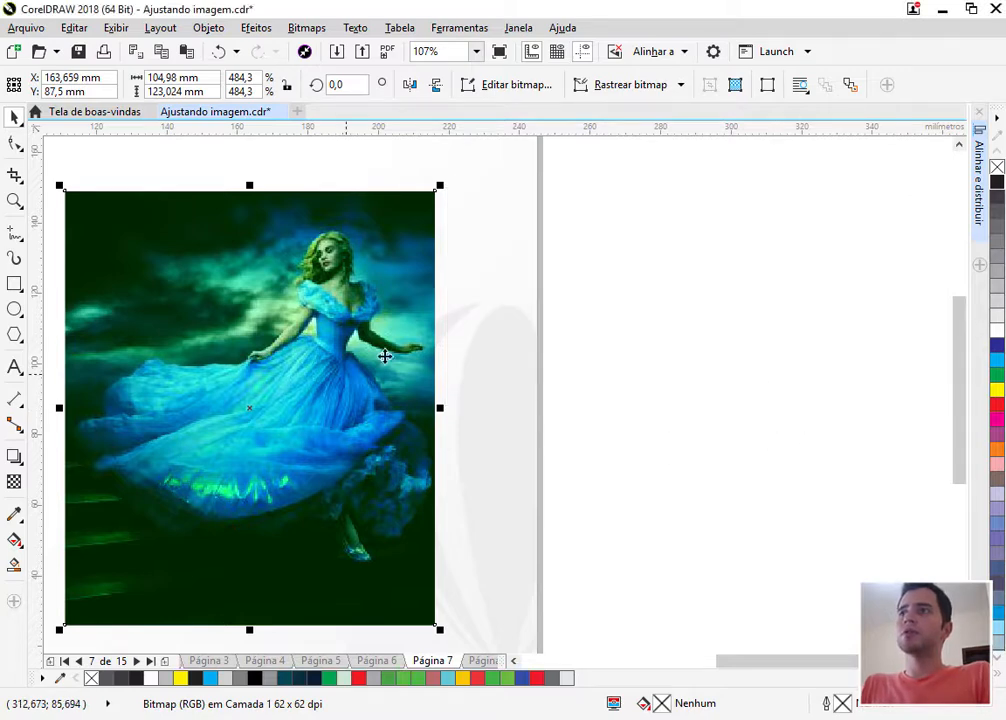
Go to page 8, Gama, and select its picture, framing it with free space beside it.
key(shift+F4)
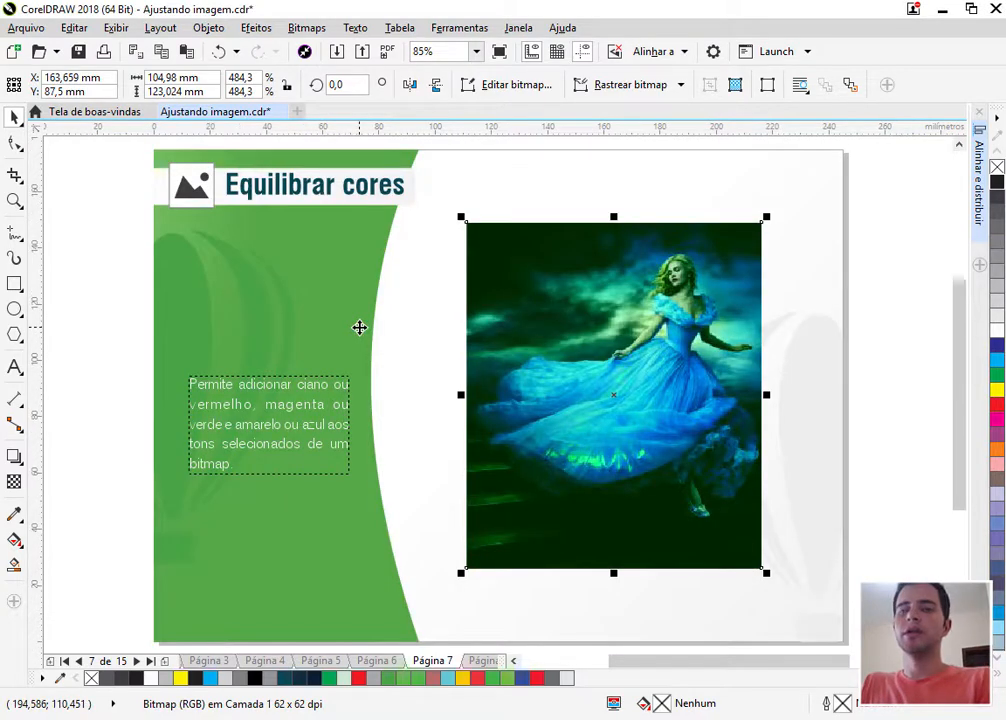
key(Page_Down)
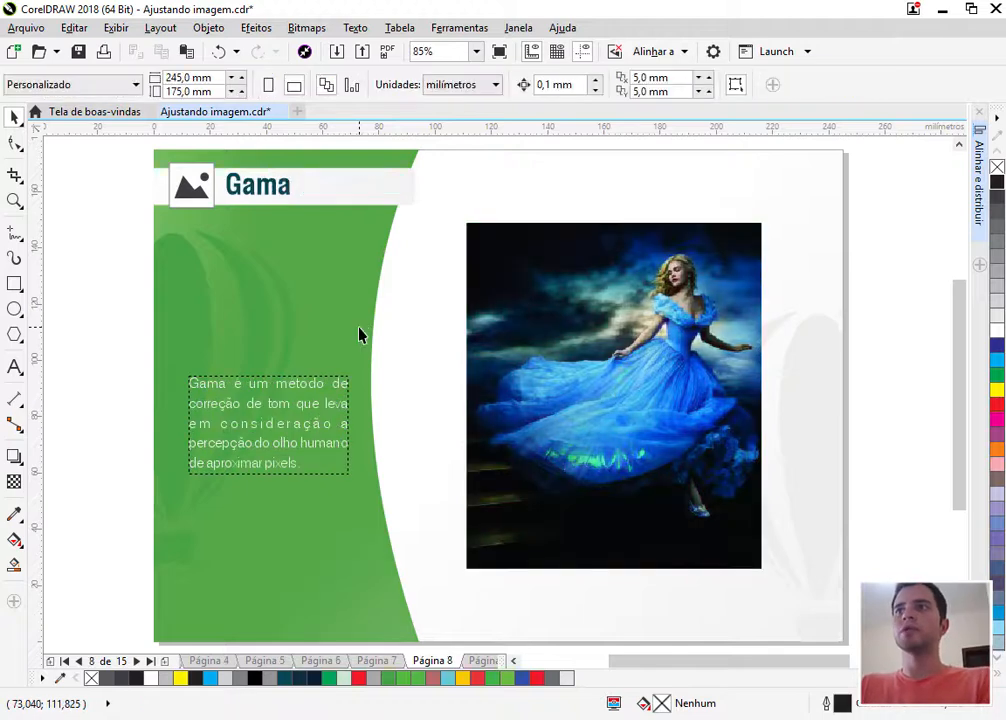
click(590, 500)
drag(692, 662, 768, 655)
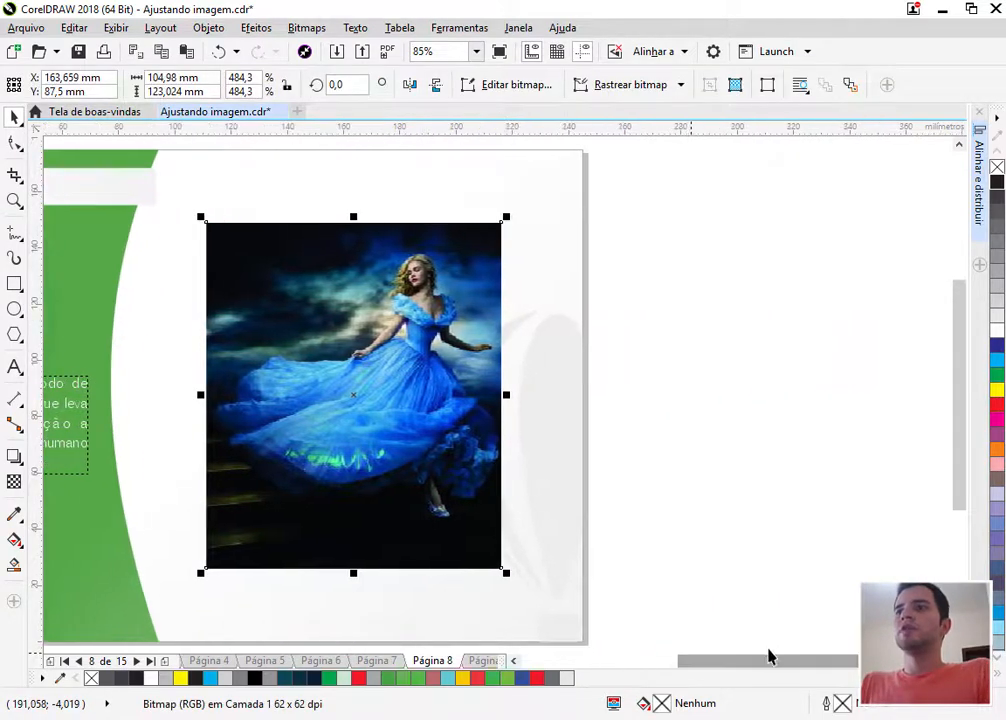
click(665, 383)
click(316, 228)
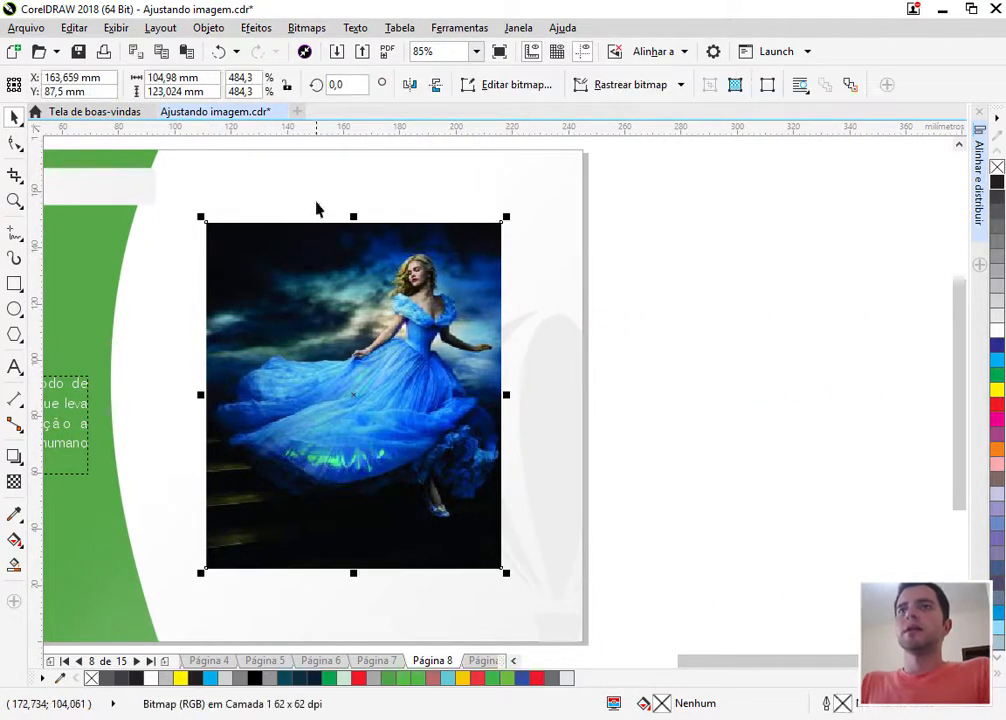
Open the Gama adjustment for the selected picture and move its dialog clear of the picture.
click(259, 29)
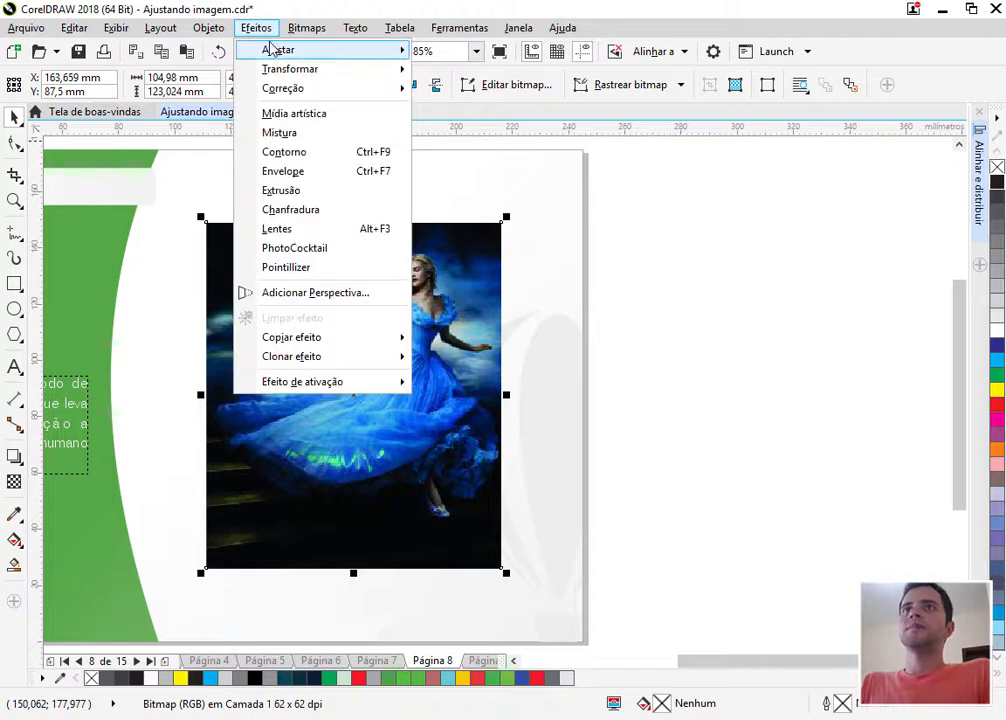
mouse_move(270, 50)
click(448, 180)
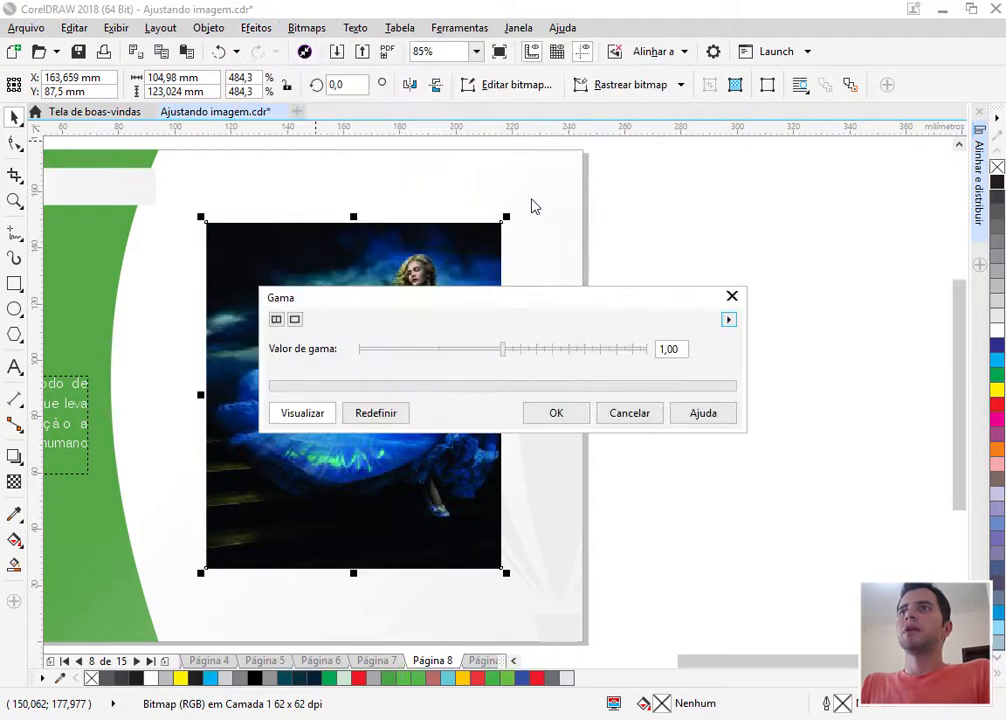
drag(450, 295, 730, 222)
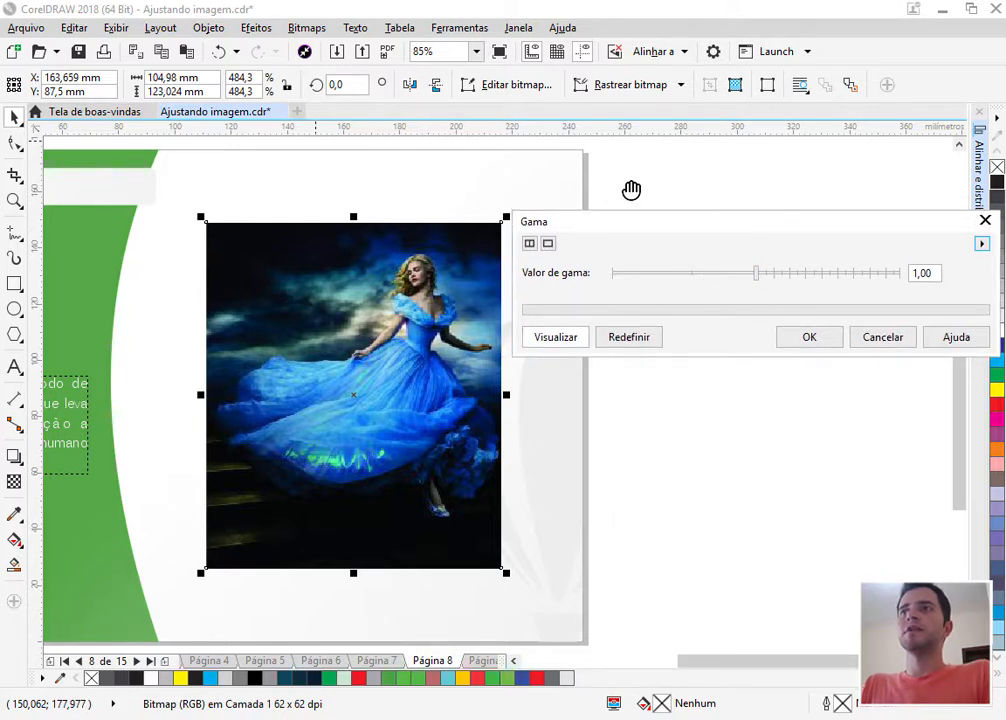
Try Valor de gama at 0,76, 0,50 and 3,24 on the picture.
click(721, 276)
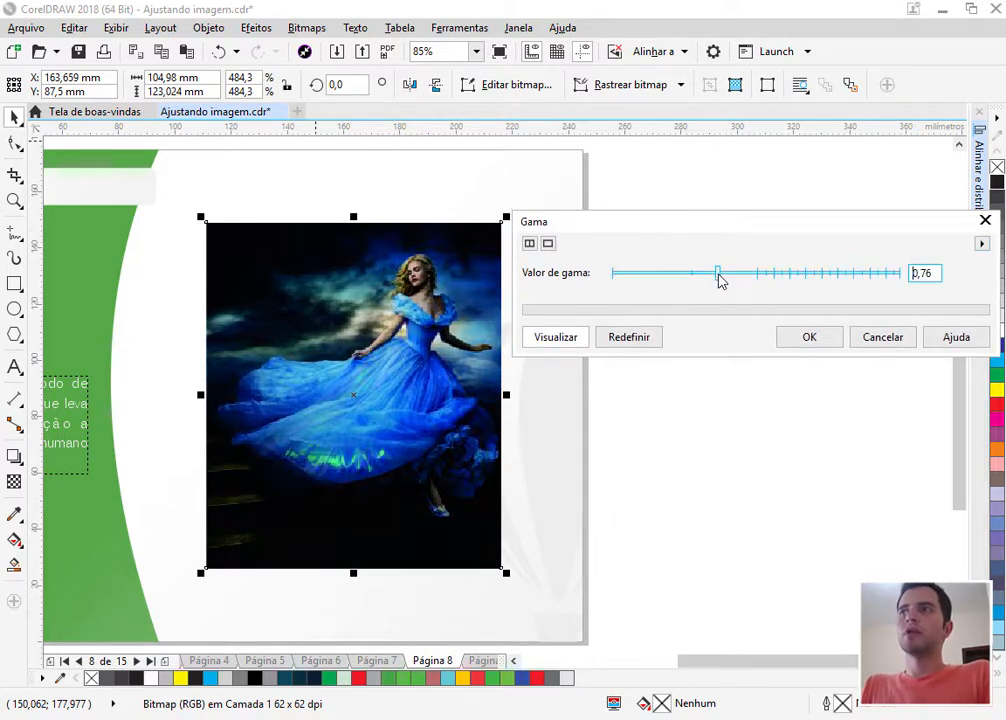
drag(703, 279, 675, 273)
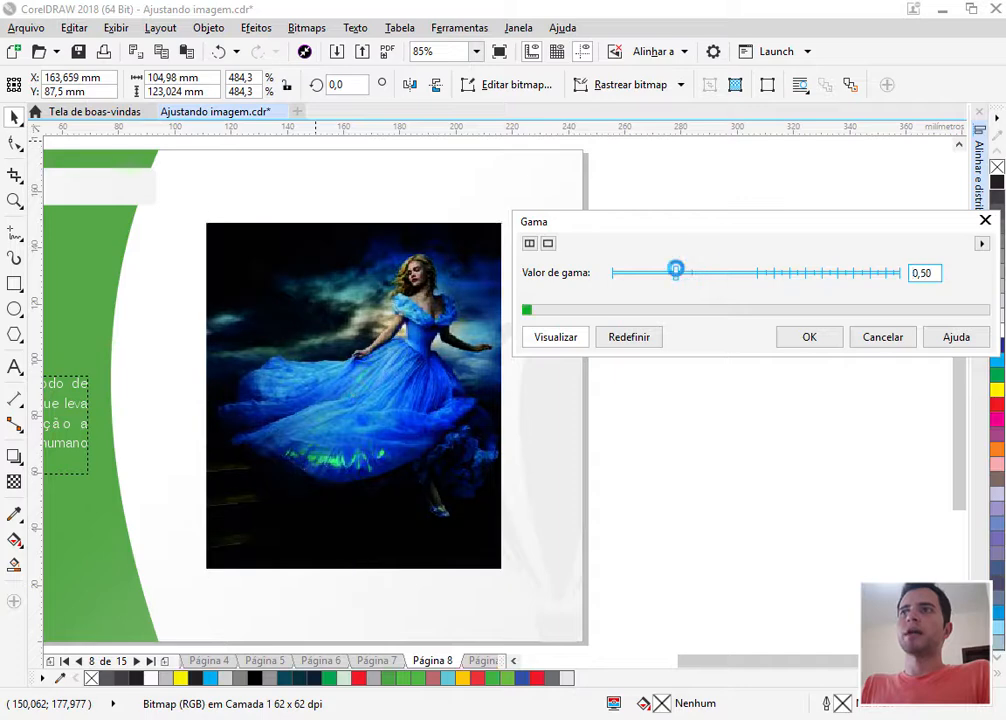
click(793, 276)
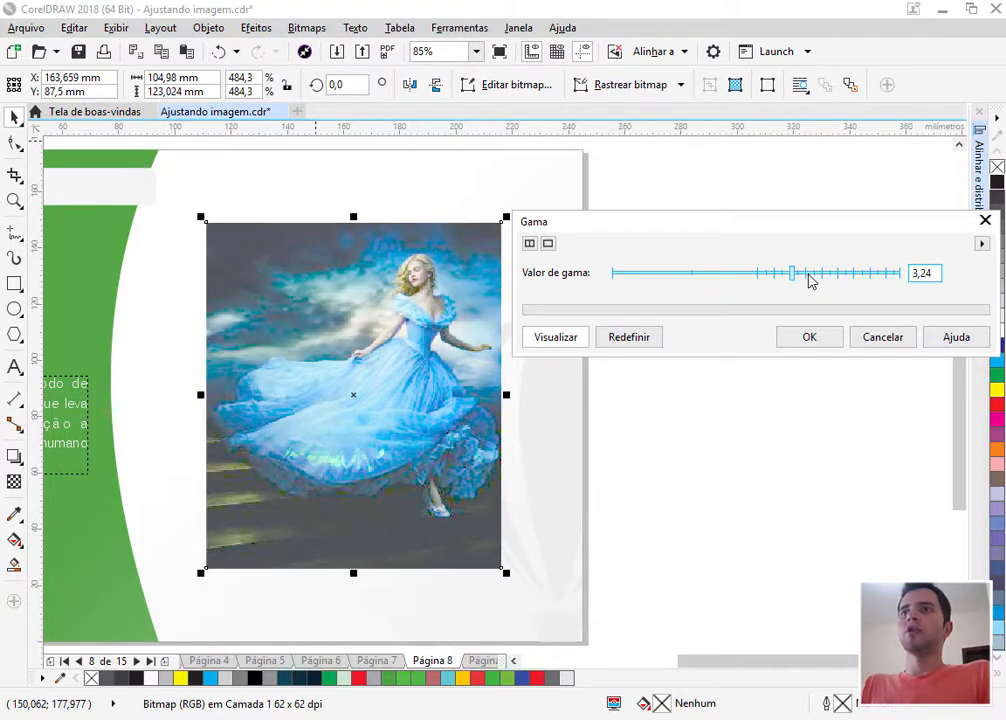
Try Valor de gama at 4,22, settle on 2,85, and apply the adjustment to the picture.
click(810, 281)
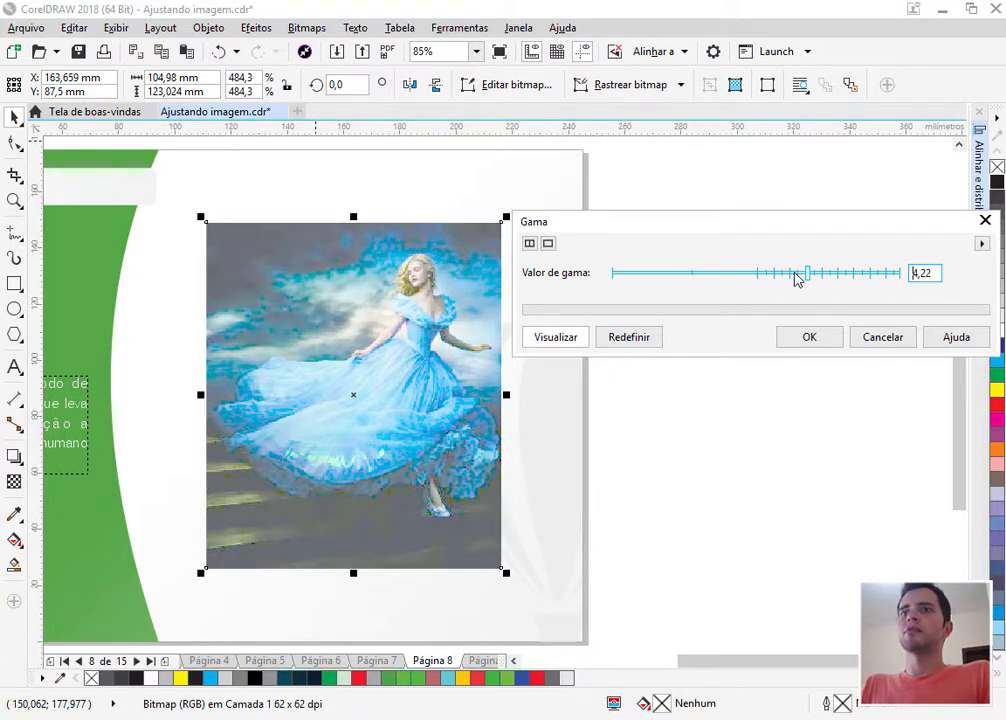
drag(799, 276, 775, 284)
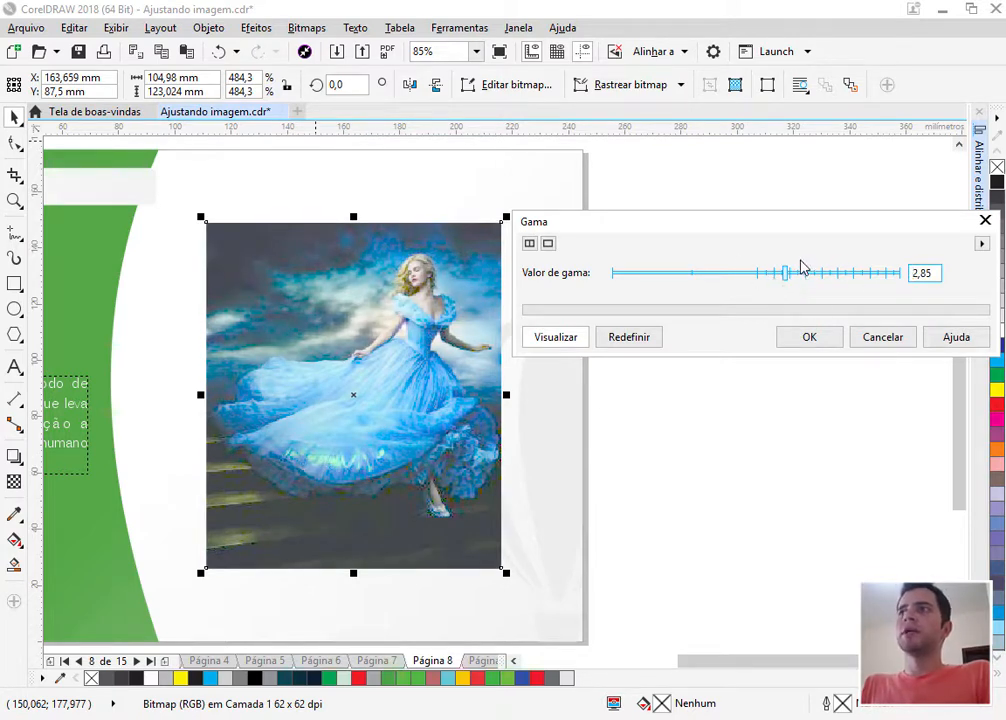
click(815, 344)
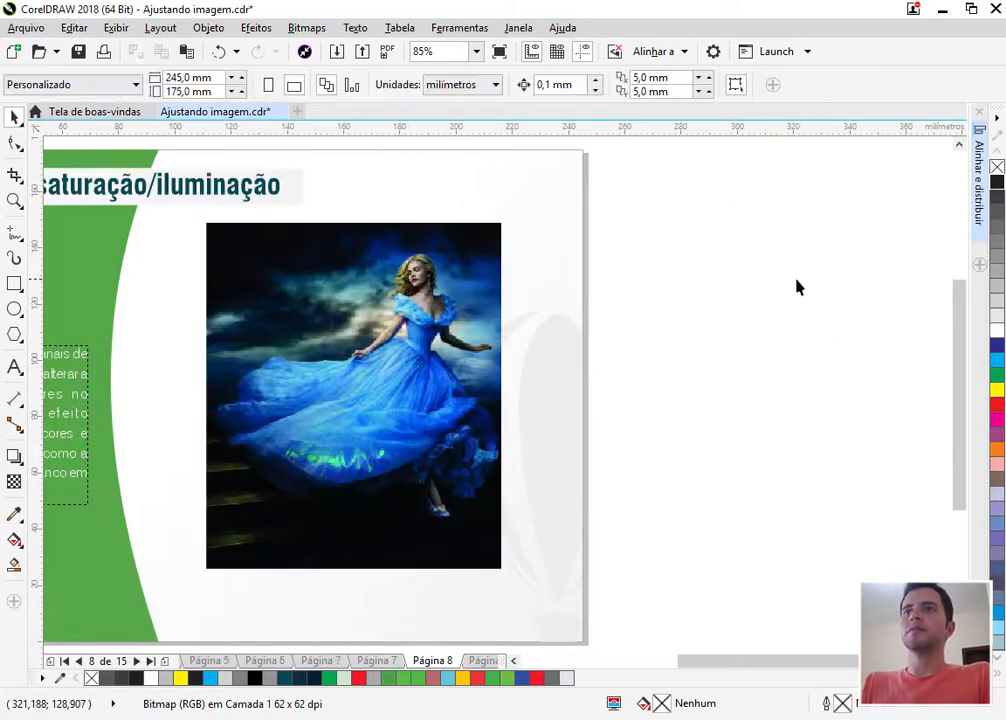
Go to page 9 and open the Matiz/Saturação/Iluminação adjustment for its picture.
key(Page_Down)
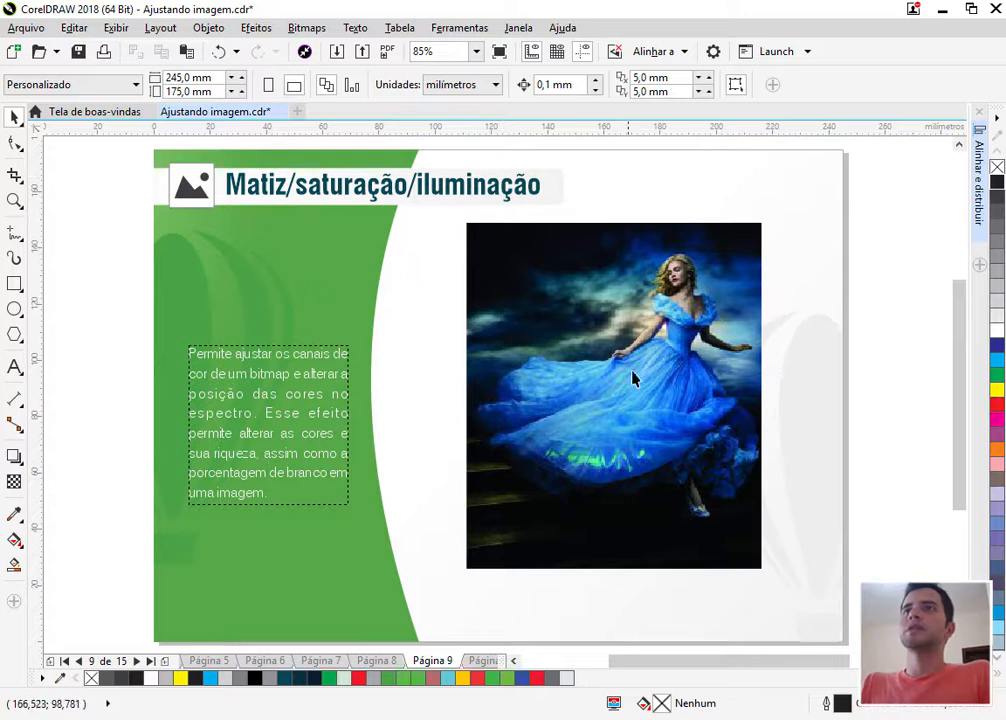
click(653, 396)
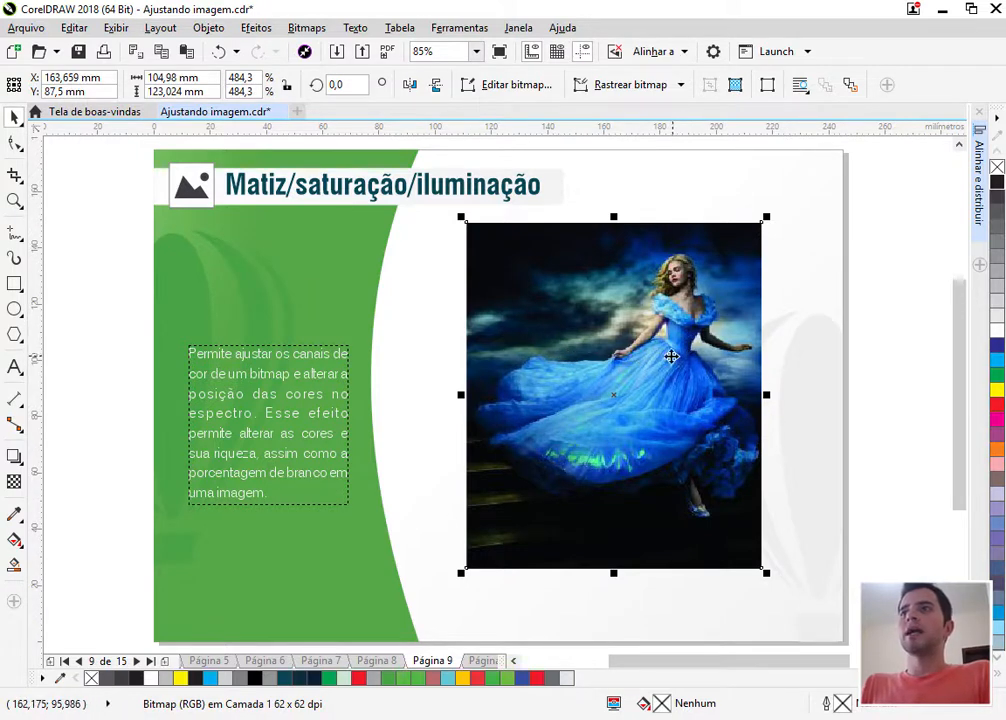
click(265, 35)
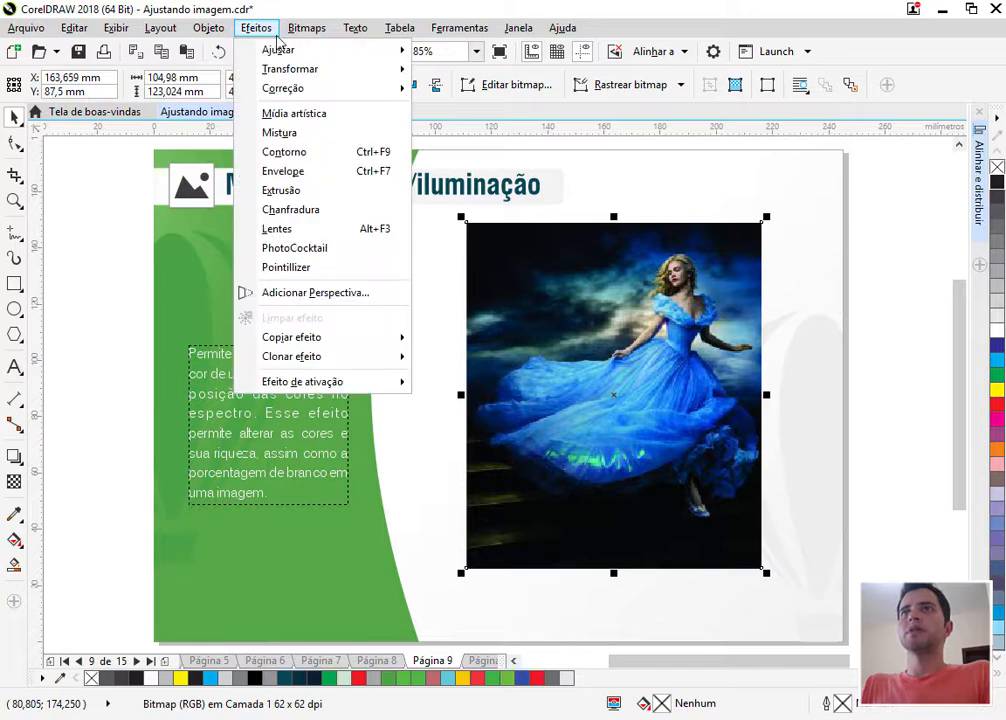
mouse_move(280, 54)
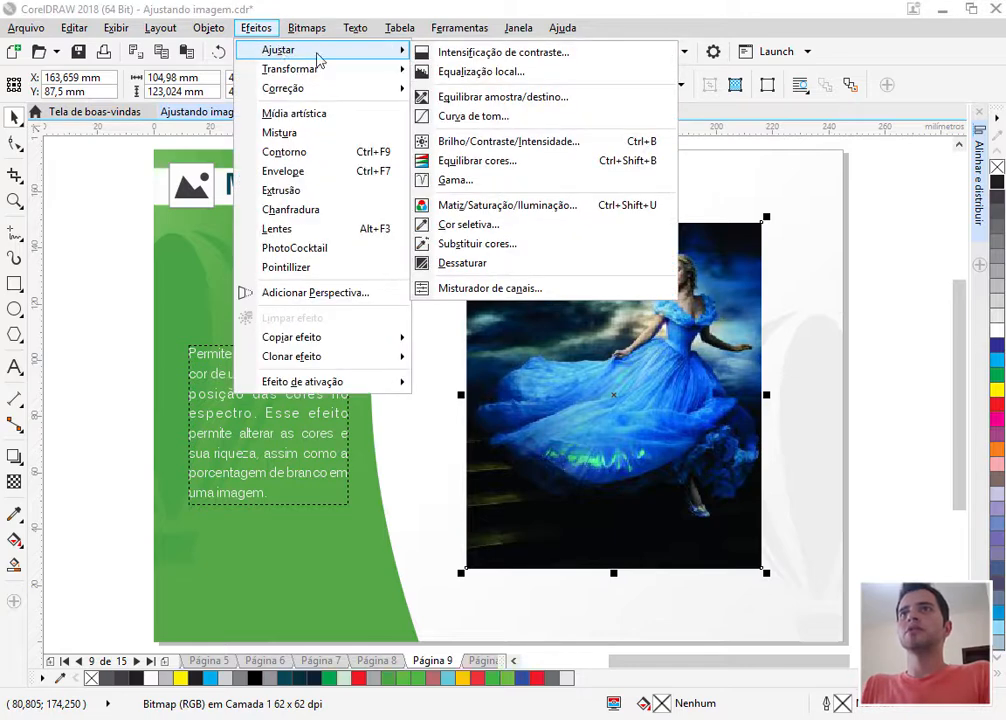
click(491, 207)
Arrange the Matiz/Saturação/Iluminação dialog and the view so the picture is uncovered beside the dialog.
drag(547, 220, 244, 197)
mouse_move(330, 229)
mouse_down()
mouse_move(546, 234)
mouse_move(287, 224)
mouse_move(311, 232)
mouse_up()
drag(602, 237, 570, 220)
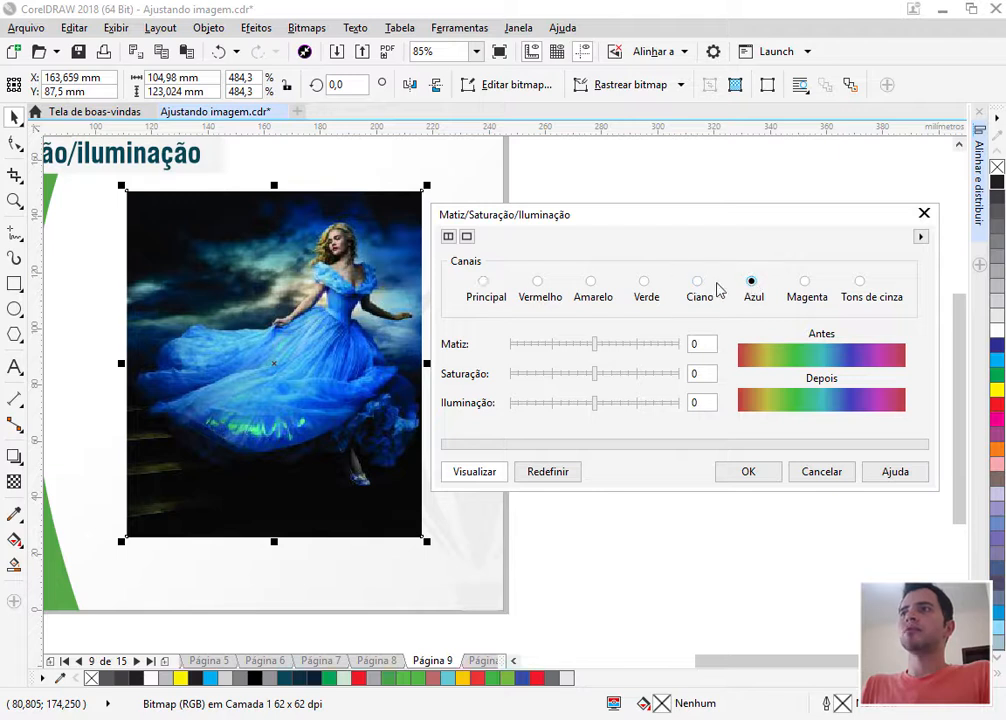
For the Azul channel, try Matiz at 139 and bring it down to -87.
click(643, 347)
click(660, 349)
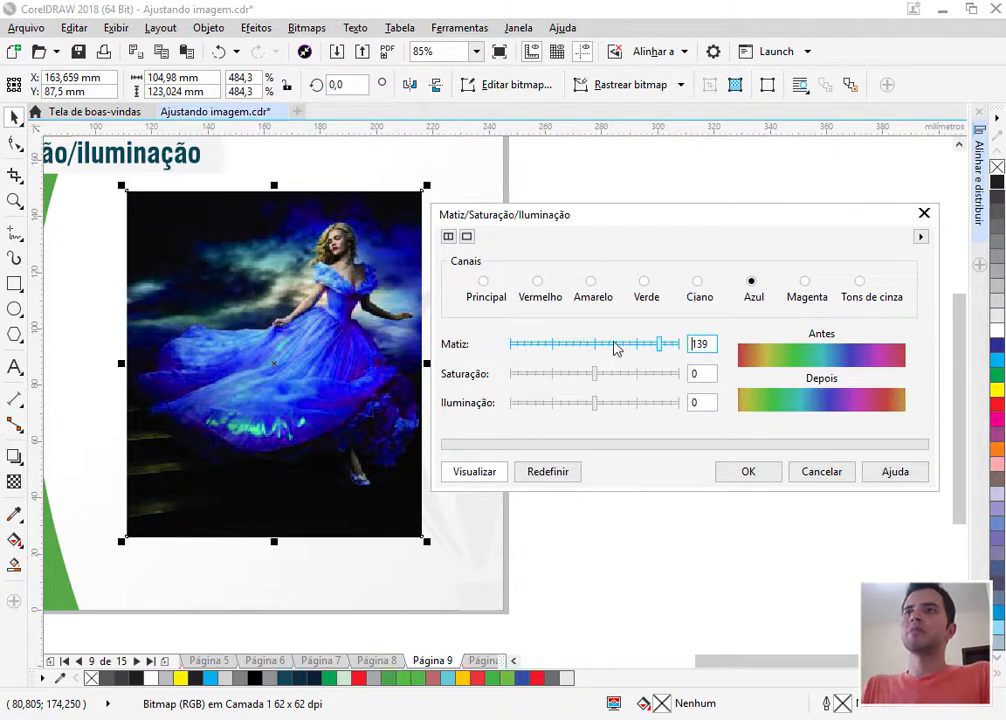
click(579, 347)
click(566, 347)
click(557, 347)
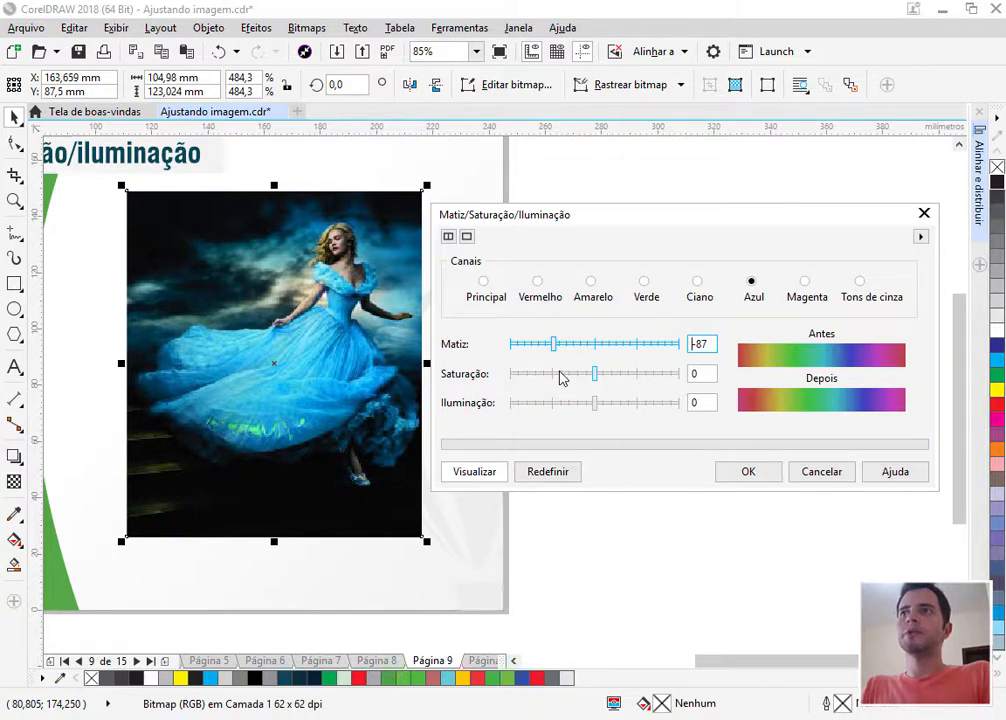
For the Azul channel, try Saturação at 45 and lower it to -81, then try Iluminação at 36 and settle on -3.
drag(594, 374, 633, 377)
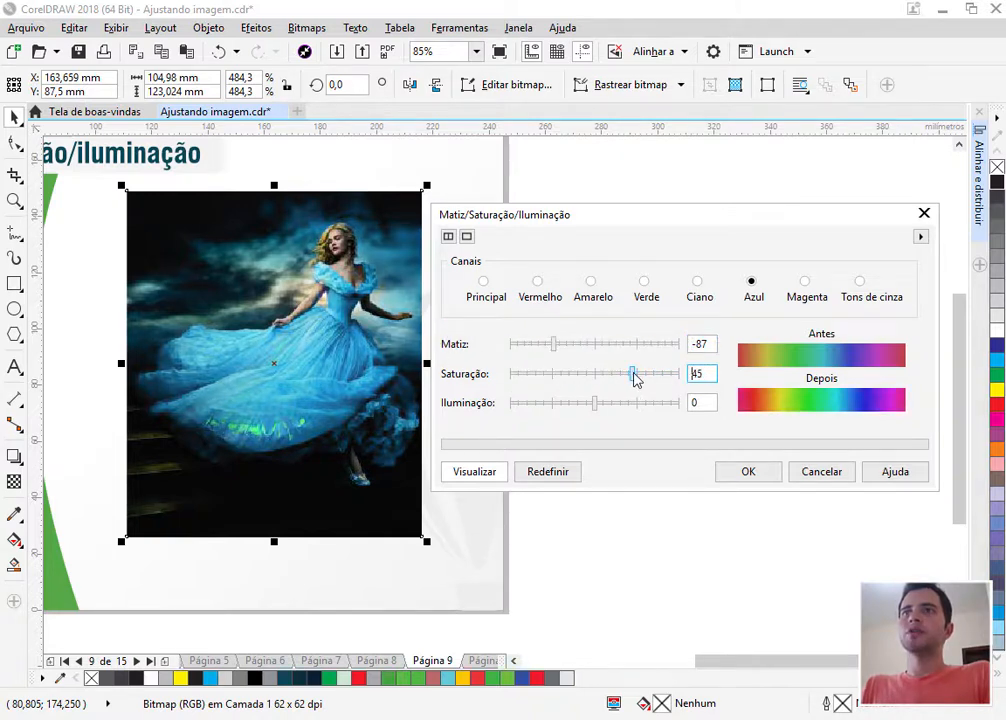
click(525, 377)
click(626, 404)
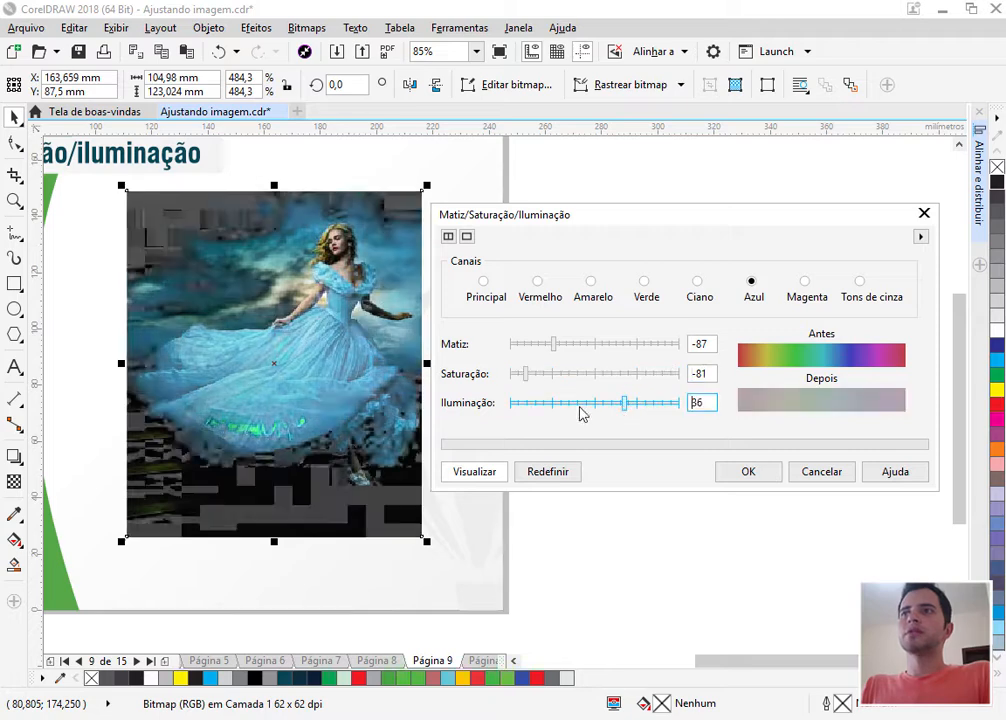
click(589, 407)
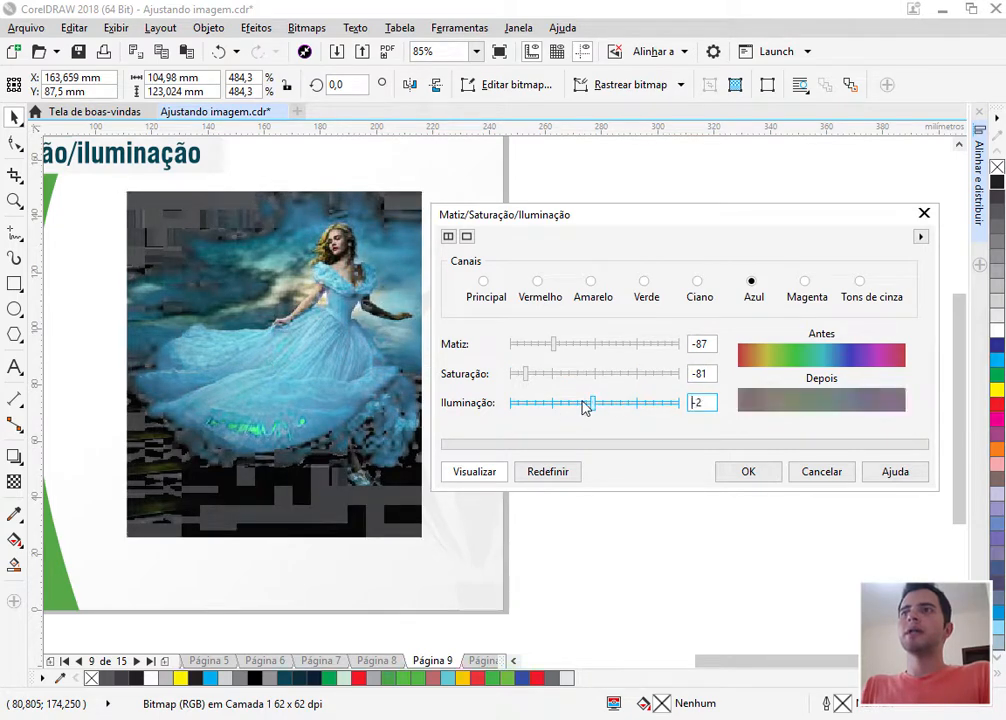
click(573, 408)
click(594, 408)
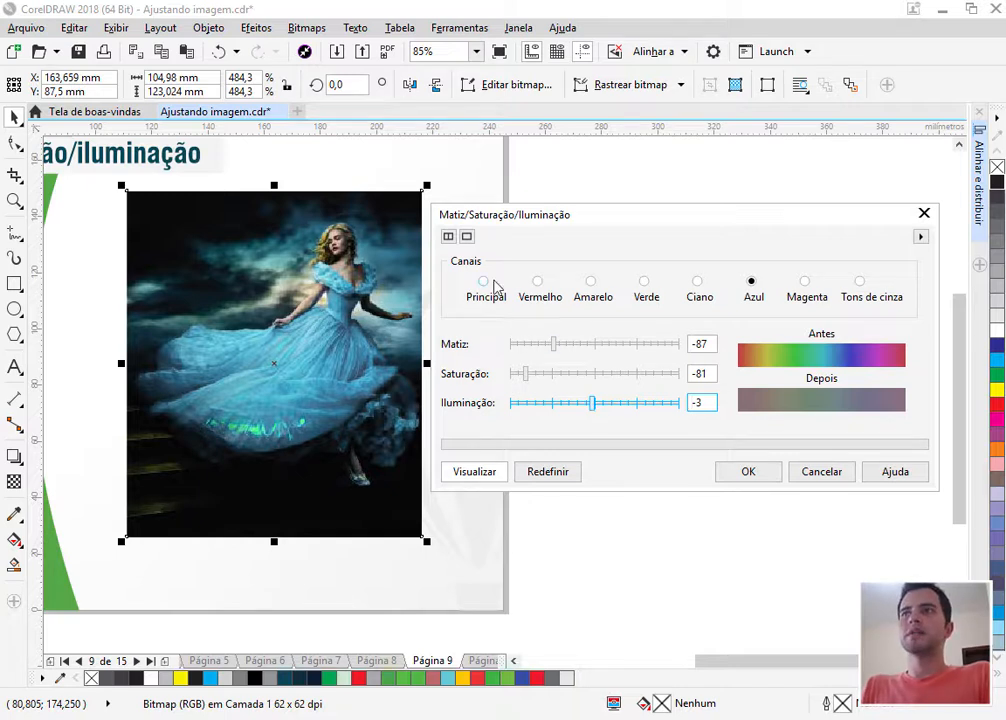
For the Tons de cinza channel, try Matiz 58, Saturação 78 and Iluminação 58, and reset all the adjustment values.
click(860, 283)
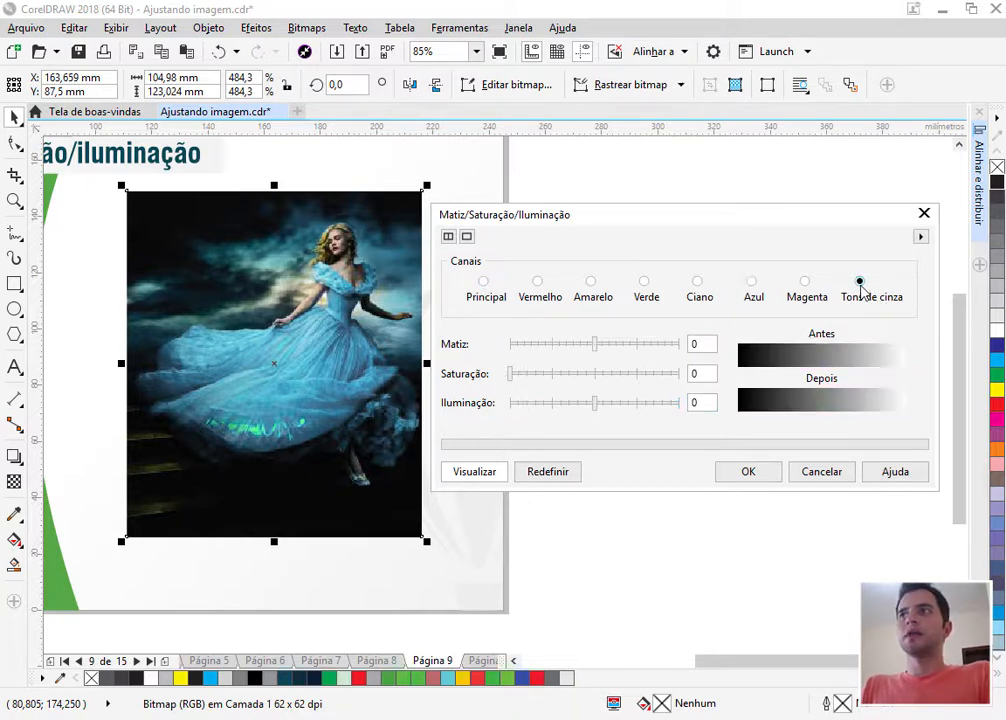
click(623, 344)
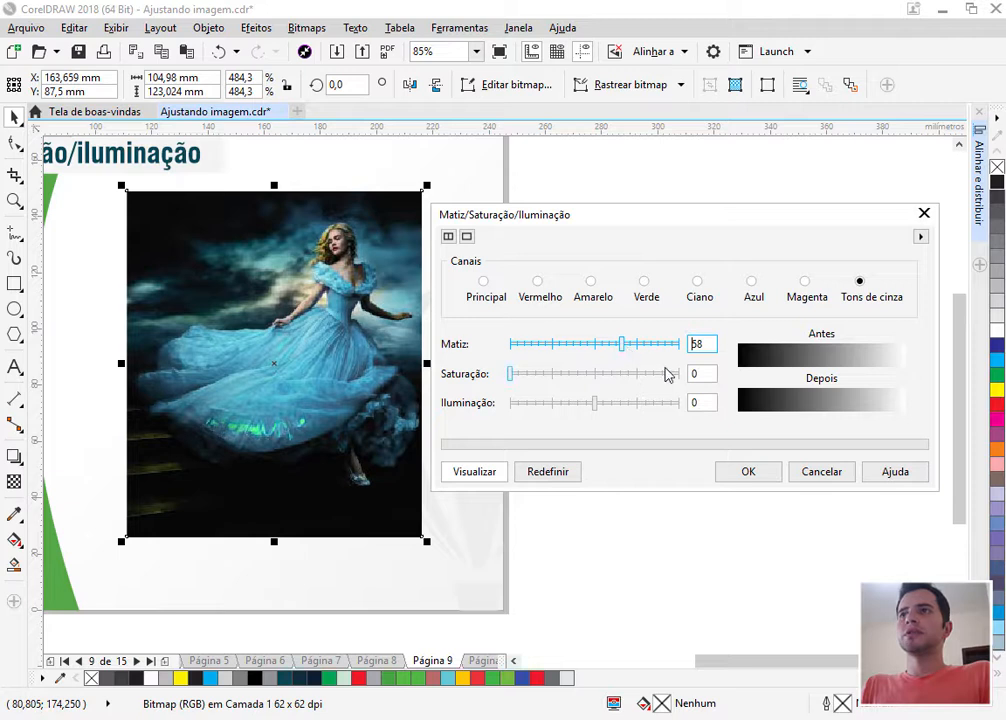
click(645, 374)
click(645, 404)
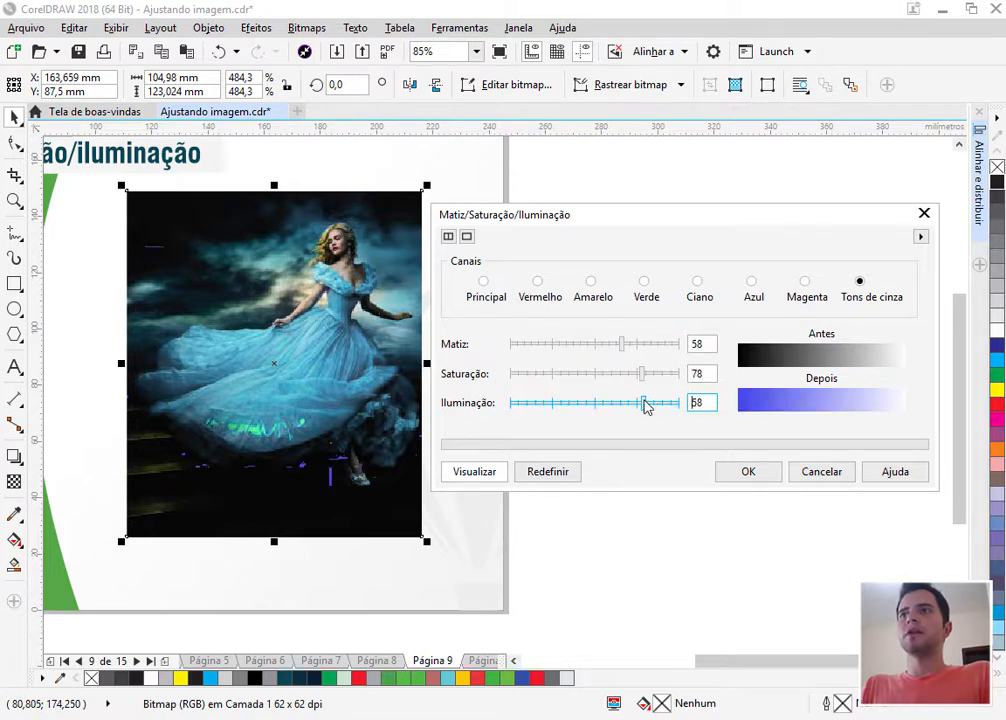
click(563, 478)
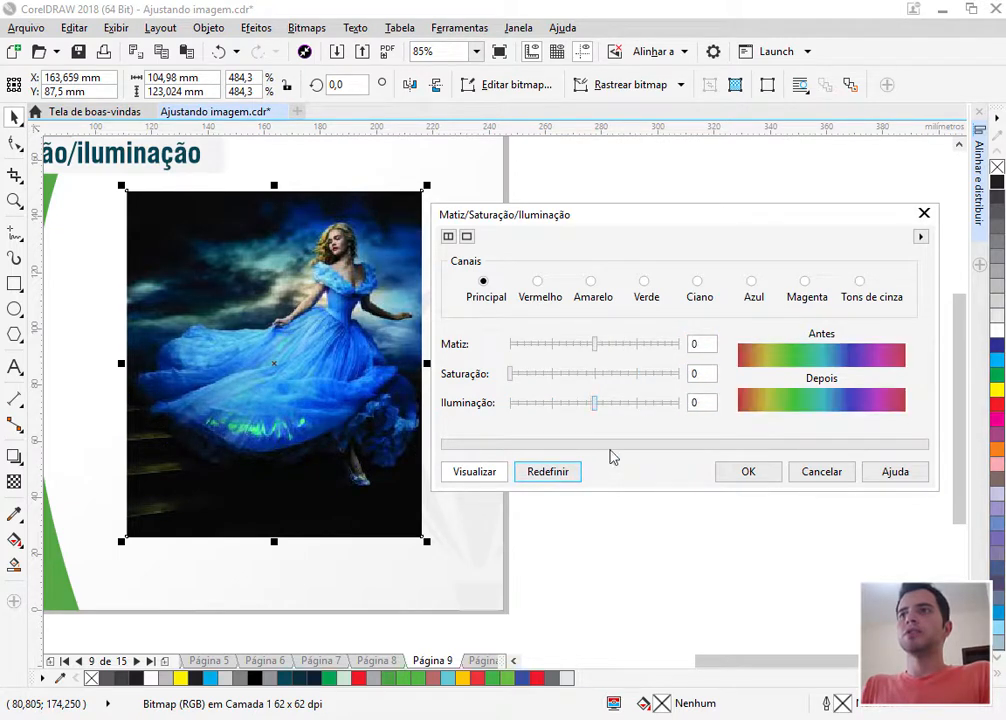
For the Principal channel, try Saturação at 14 and Matiz at 87, and cancel the adjustment.
click(596, 375)
click(535, 375)
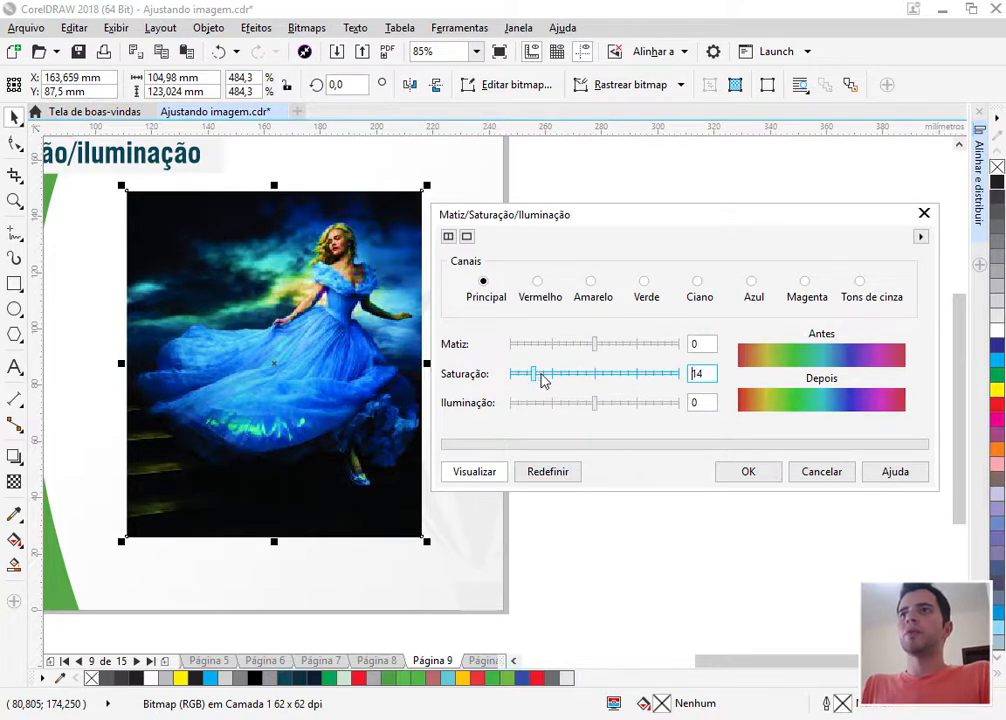
click(636, 344)
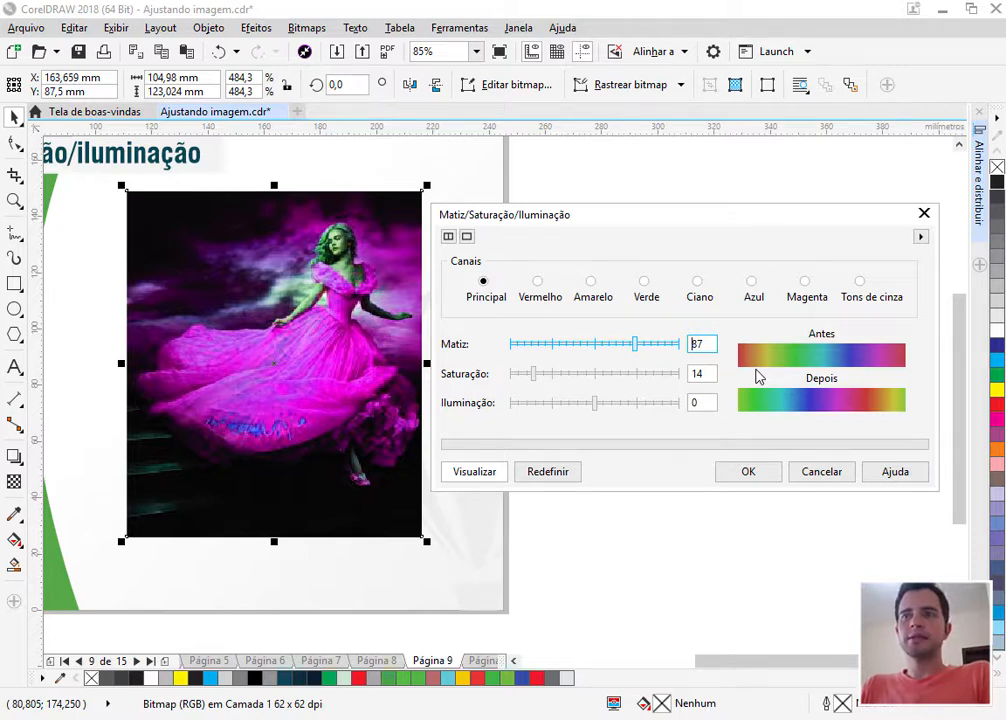
click(822, 478)
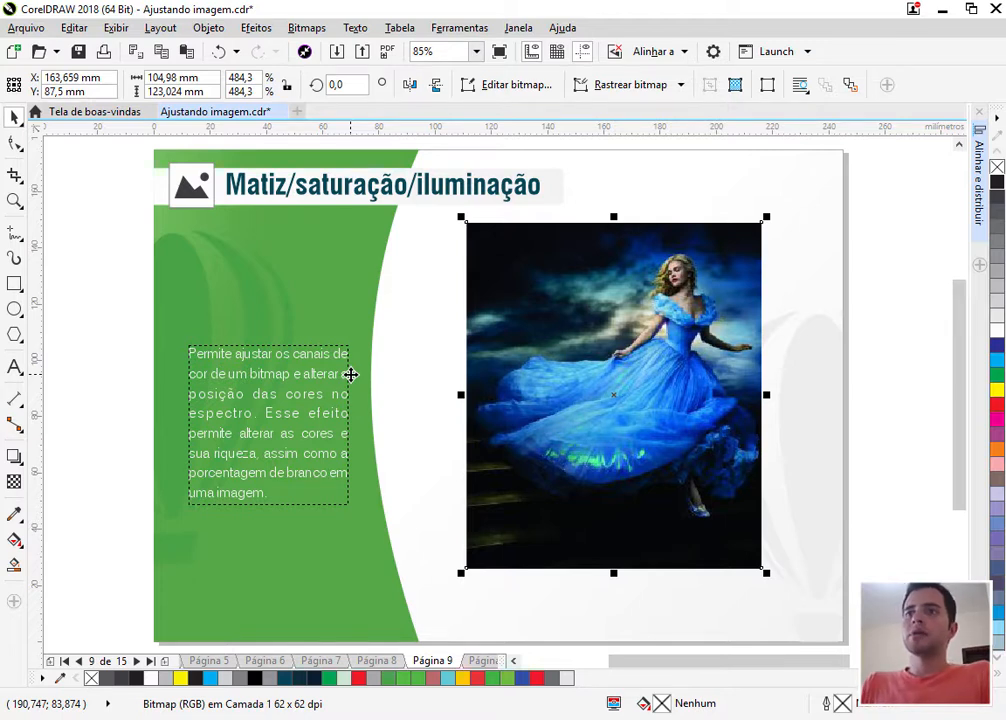
Go to page 10, open the Cor seletiva adjustment for its picture, and place the dialog beside the picture.
key(Page_Down)
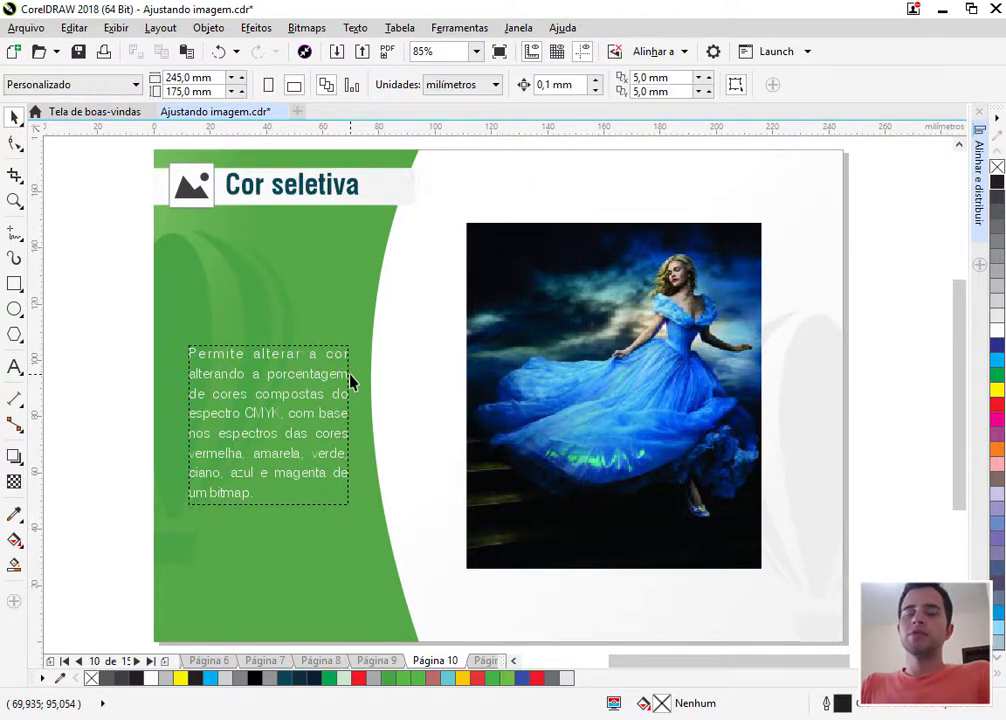
drag(644, 666, 727, 671)
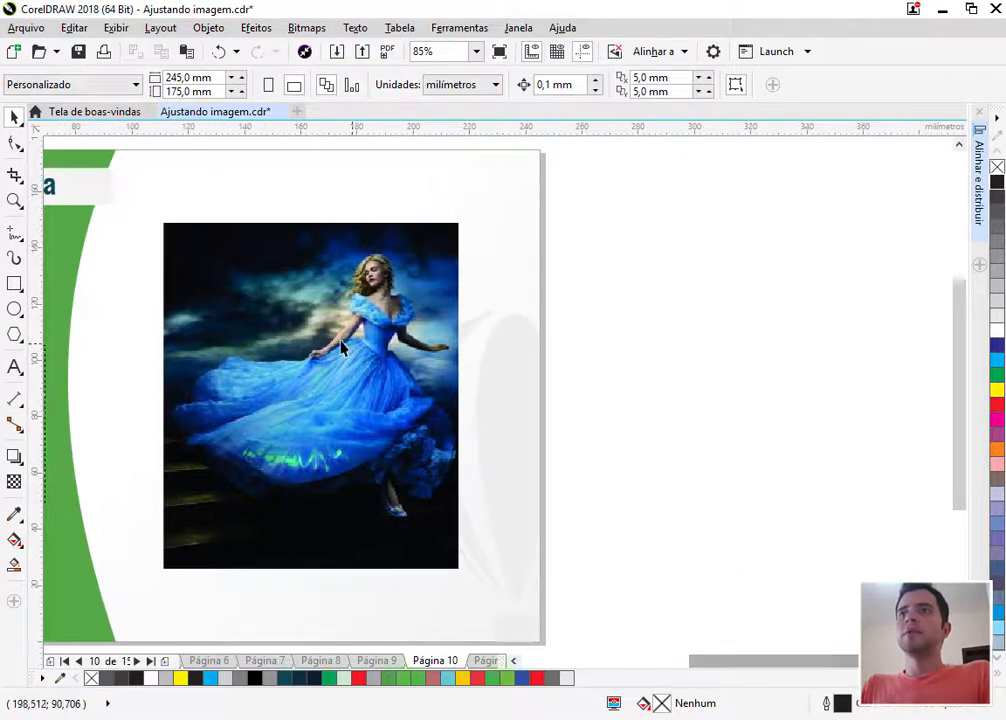
click(274, 272)
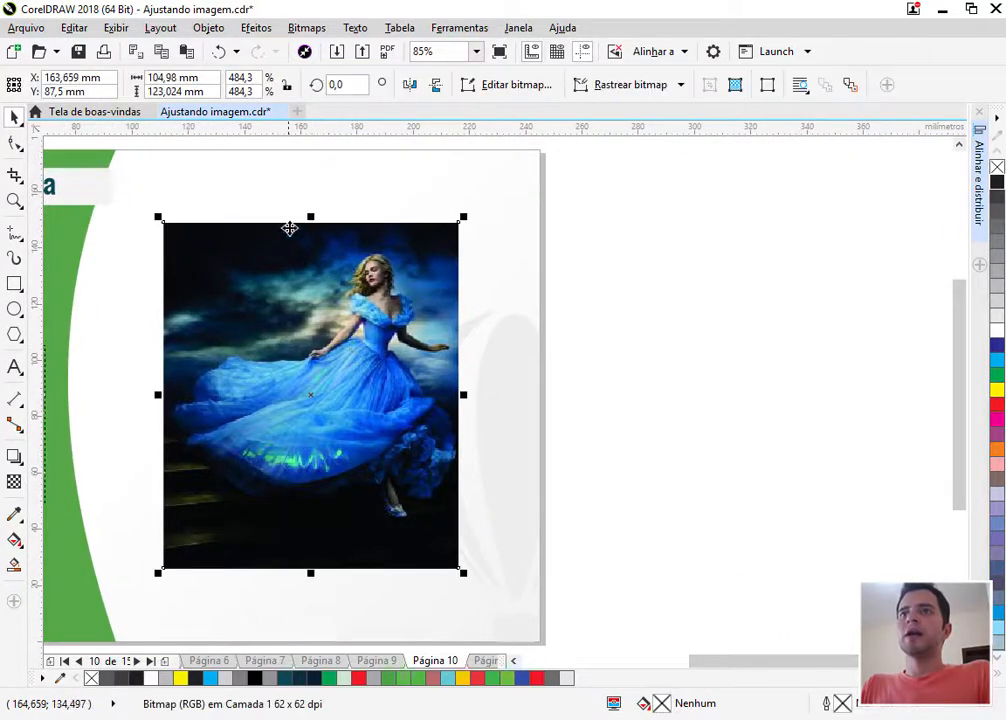
click(257, 29)
mouse_move(260, 48)
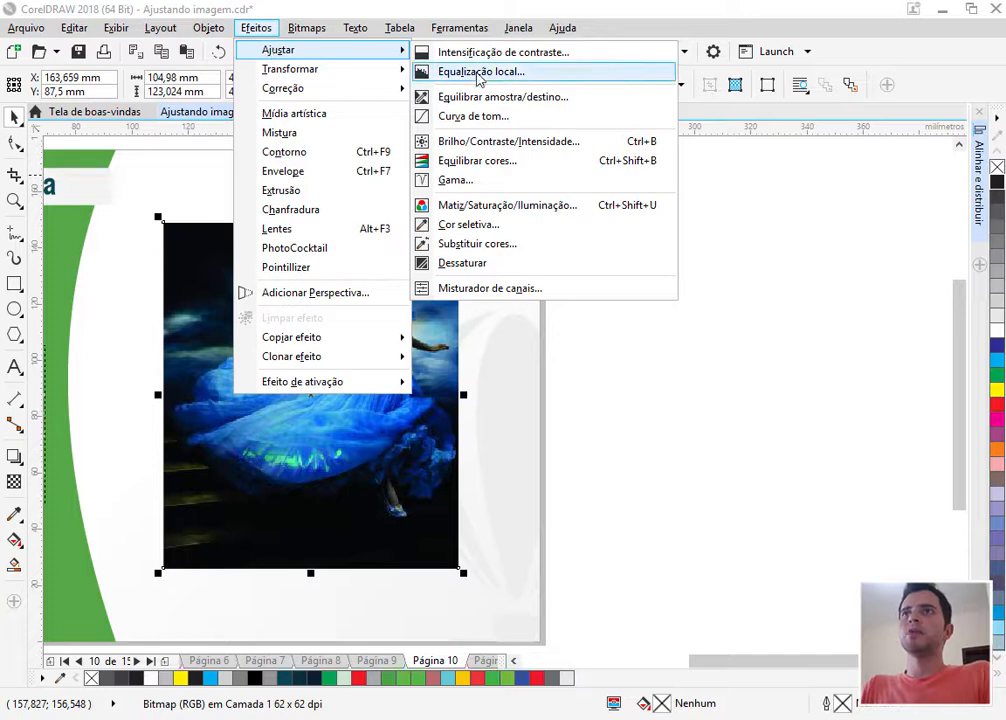
click(498, 226)
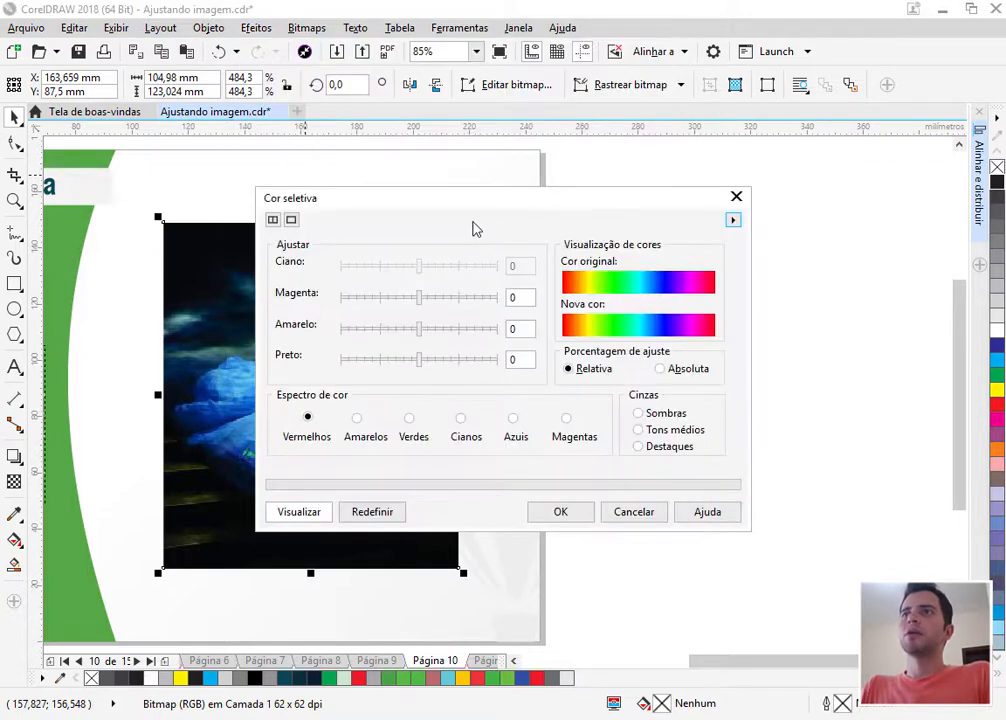
drag(470, 204, 703, 213)
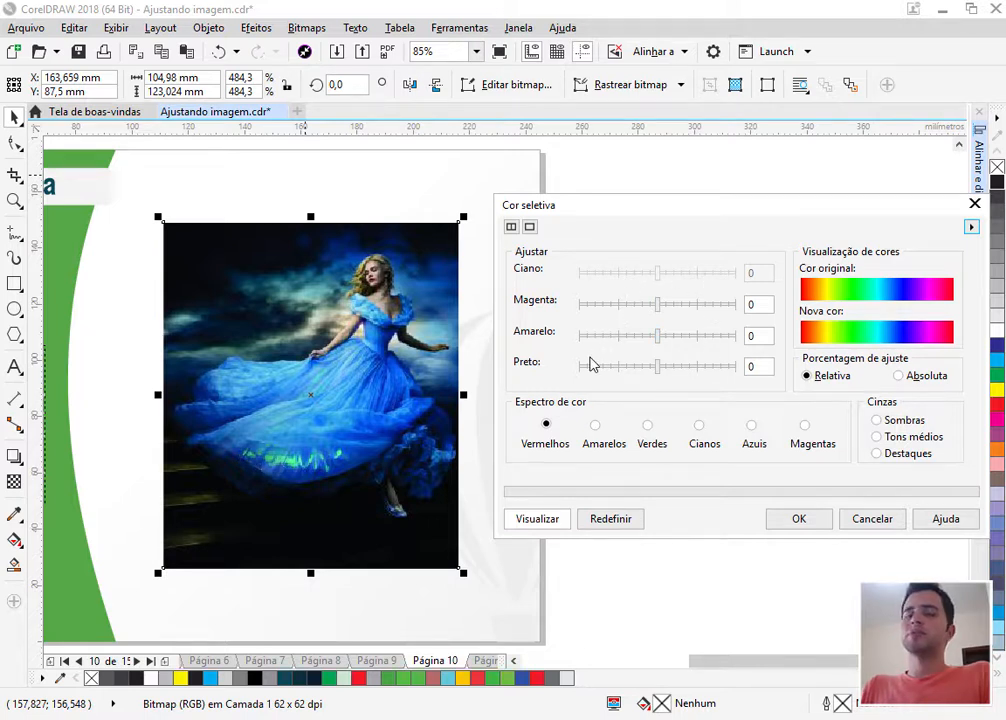
Go through the color spectra from Amarelos to Magentas, and try Magenta at -68 and Amarelo at 47 for Magentas.
click(596, 427)
click(648, 428)
click(699, 427)
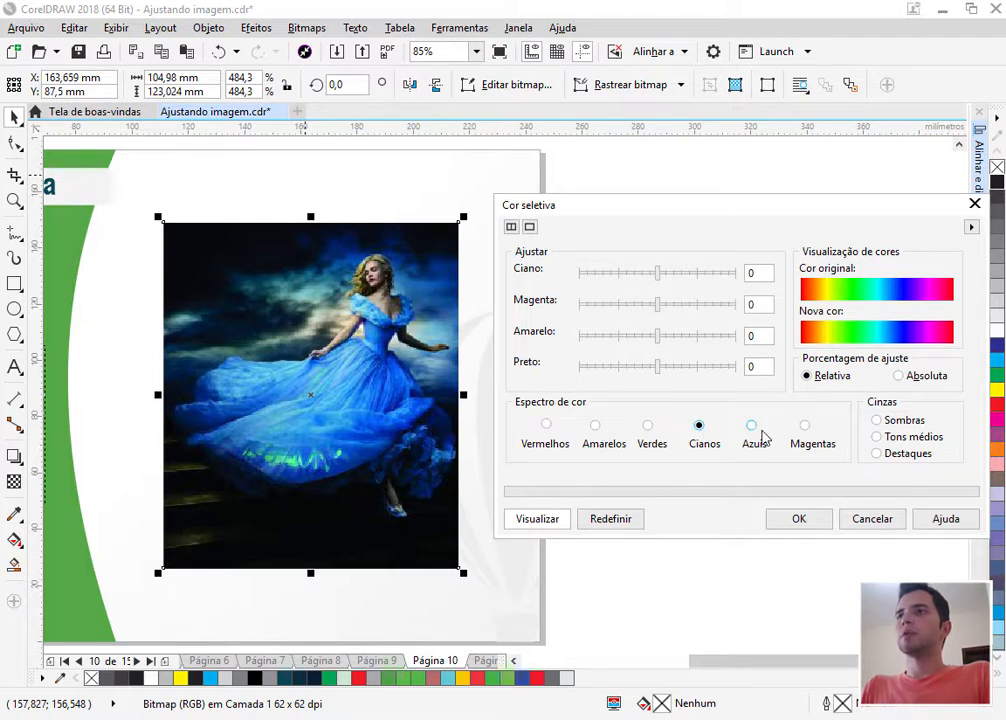
click(753, 426)
click(805, 427)
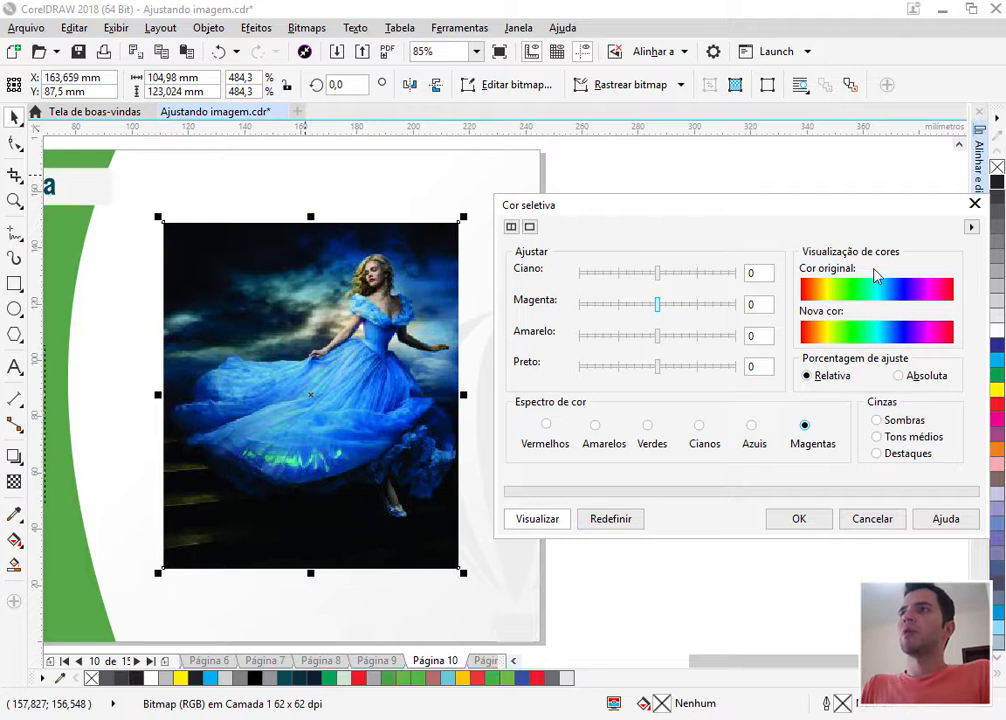
drag(660, 305, 612, 314)
click(695, 337)
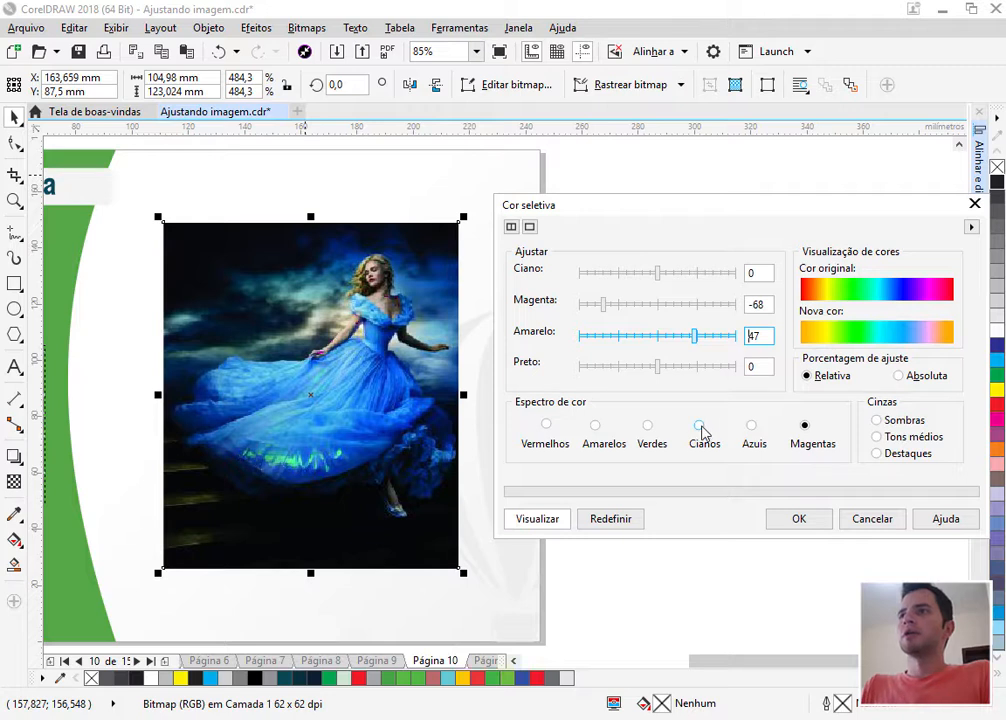
For the Cianos spectrum, try Amarelo at 64, then use Ciano -76, Magenta -72, Amarelo -84 and Preto 71.
click(703, 427)
click(709, 337)
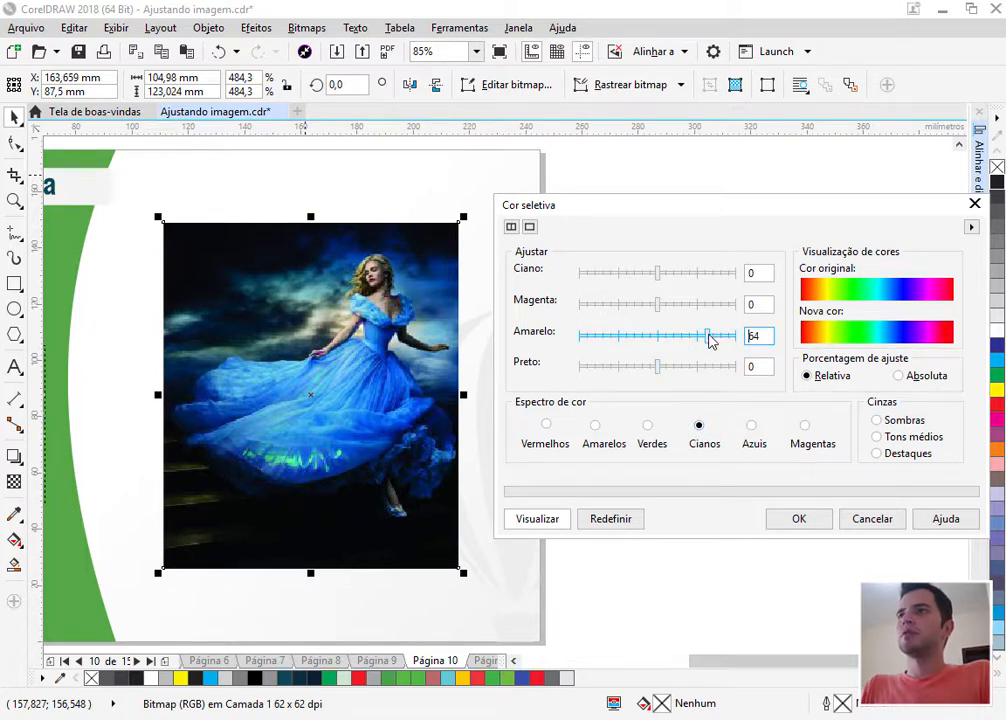
click(601, 305)
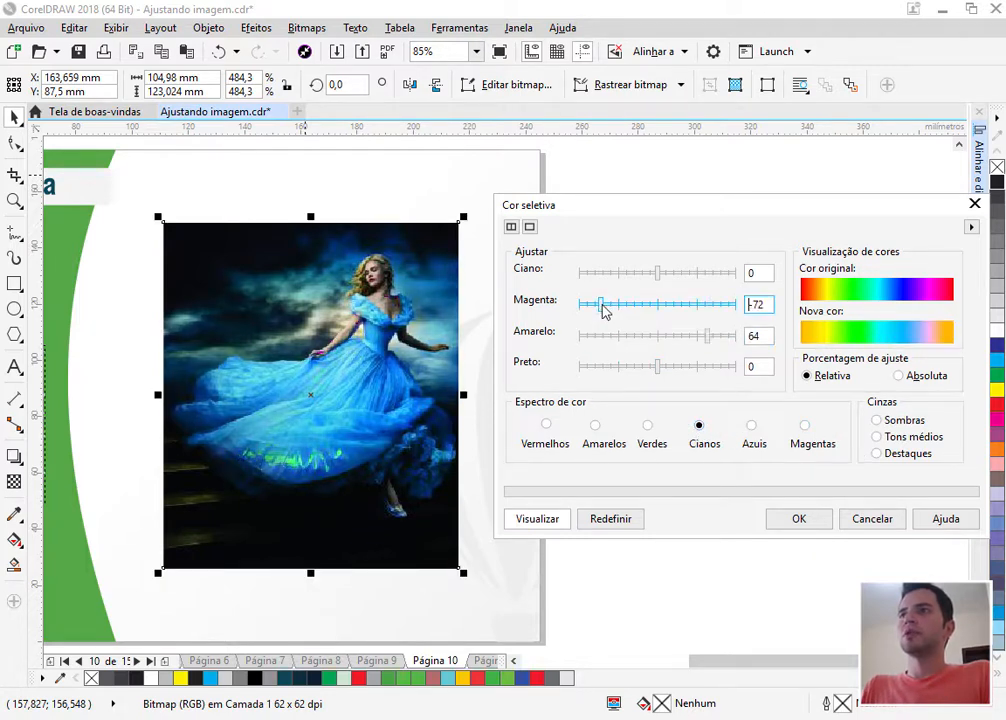
click(592, 337)
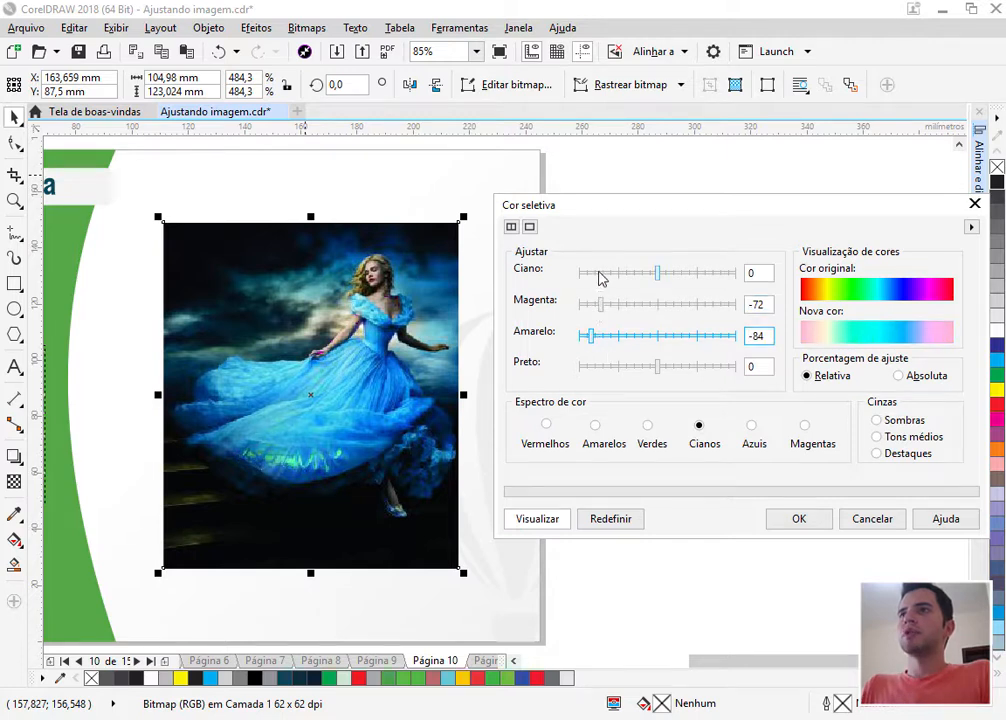
click(600, 273)
click(715, 366)
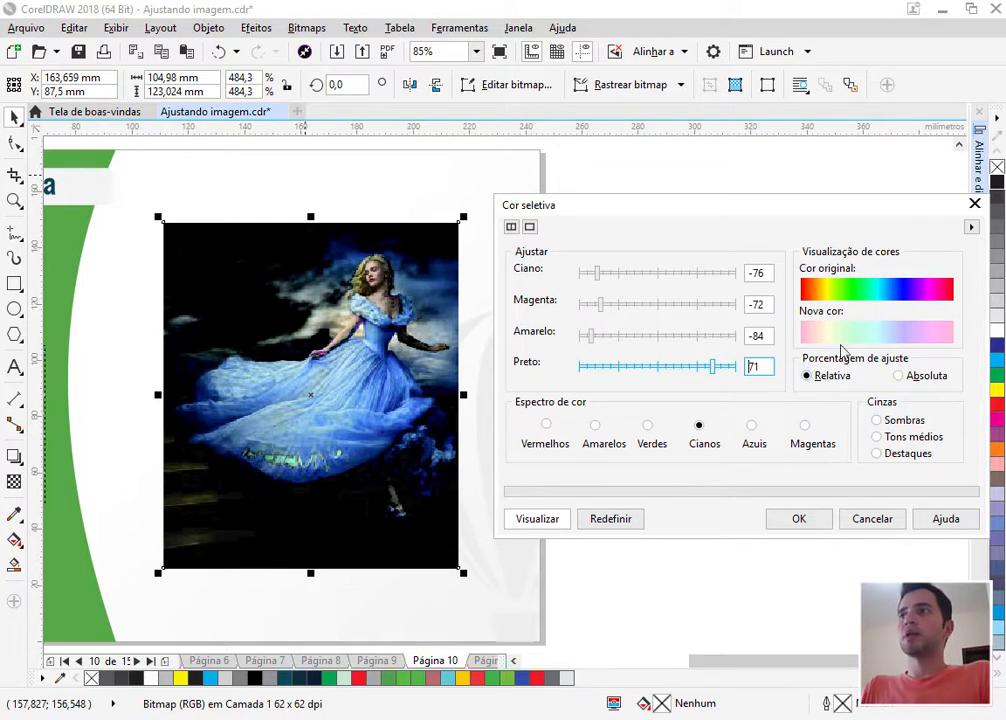
Compare the Absoluta and Relativa adjustment percentages, choose the Sombras grays, and cancel the Cor seletiva adjustment.
click(899, 376)
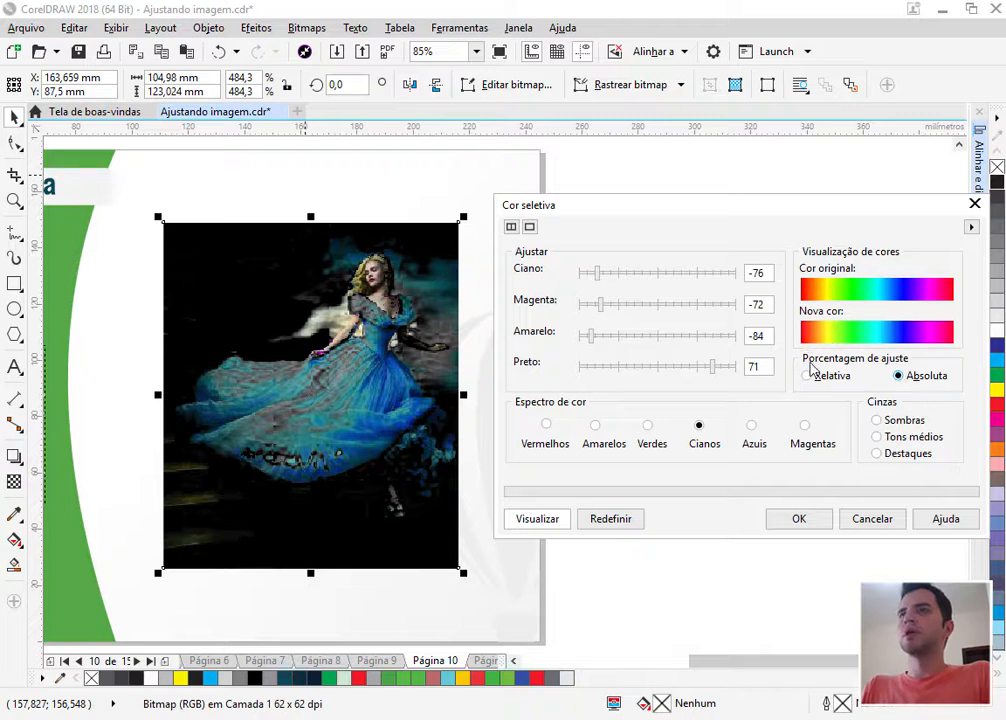
click(808, 376)
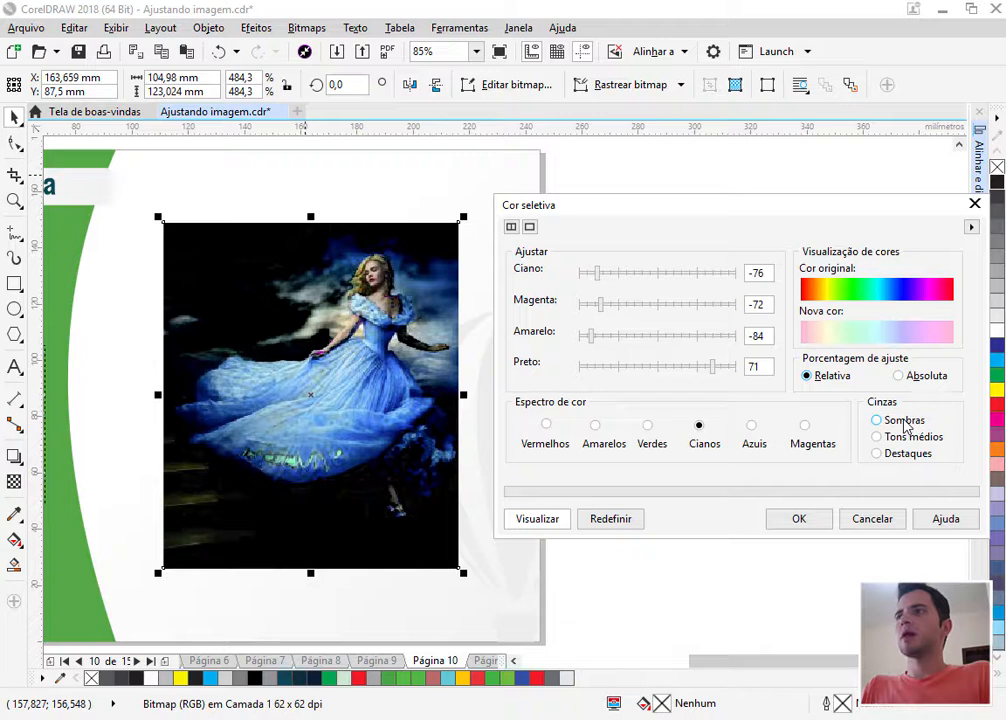
click(877, 420)
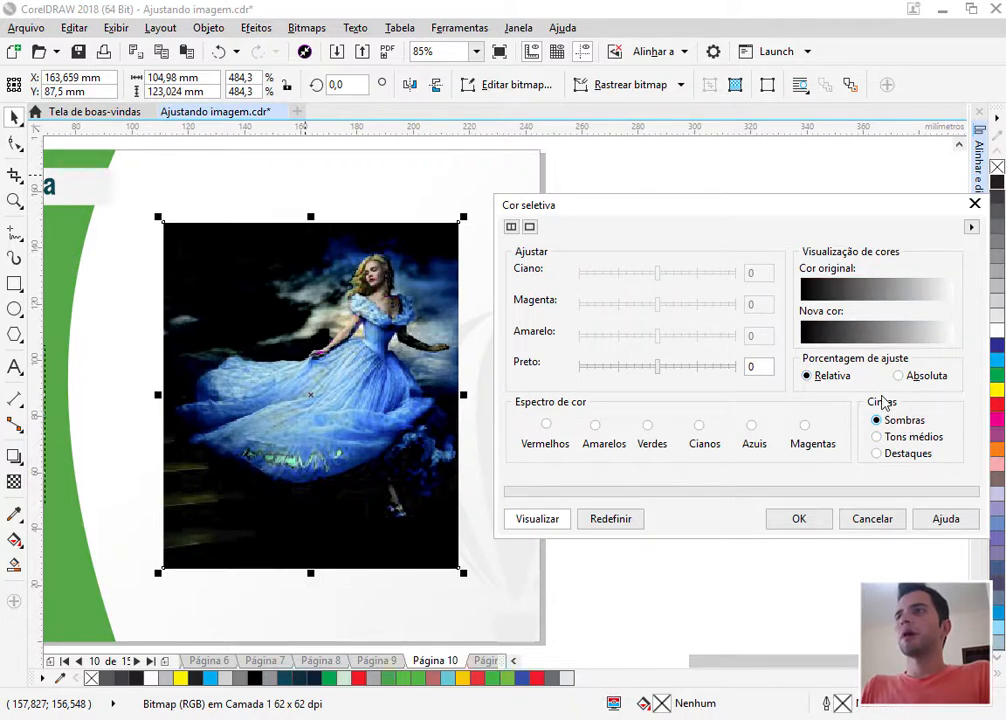
click(873, 520)
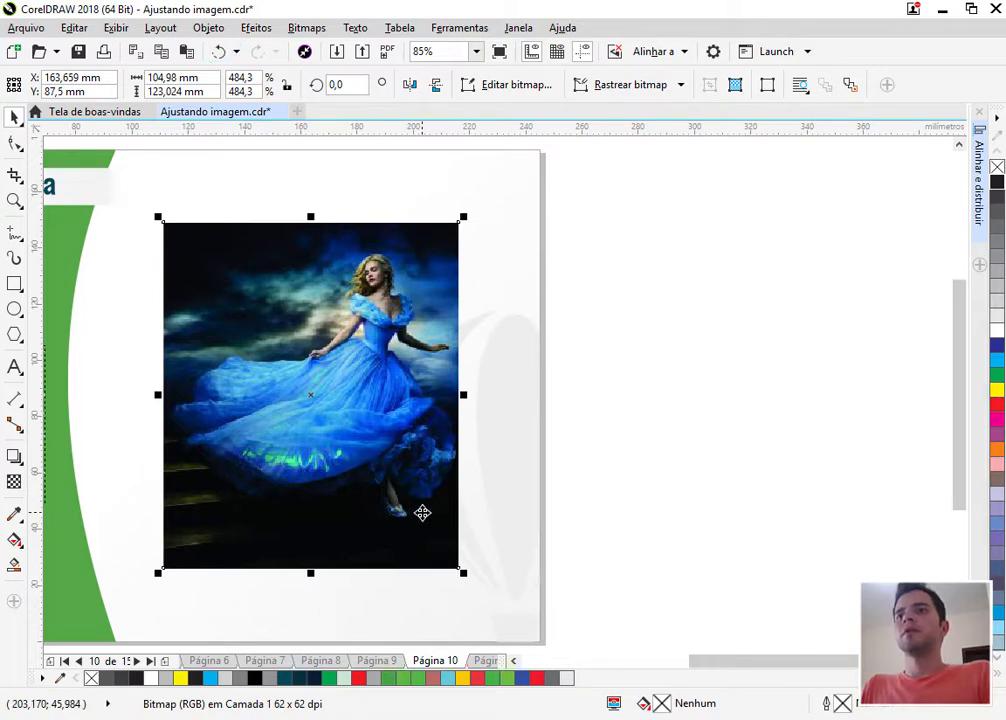
Go to page 11 and zoom in on the green polo shirt picture, leaving free space beside it.
scroll(422, 512, left, 3)
key(Page_Down)
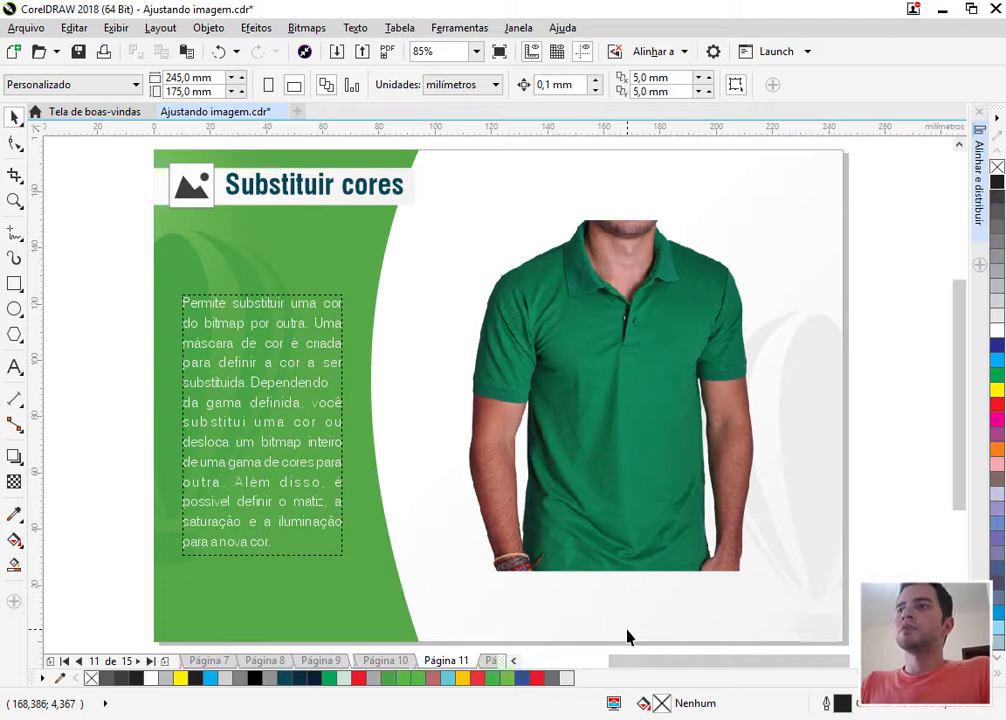
key(z)
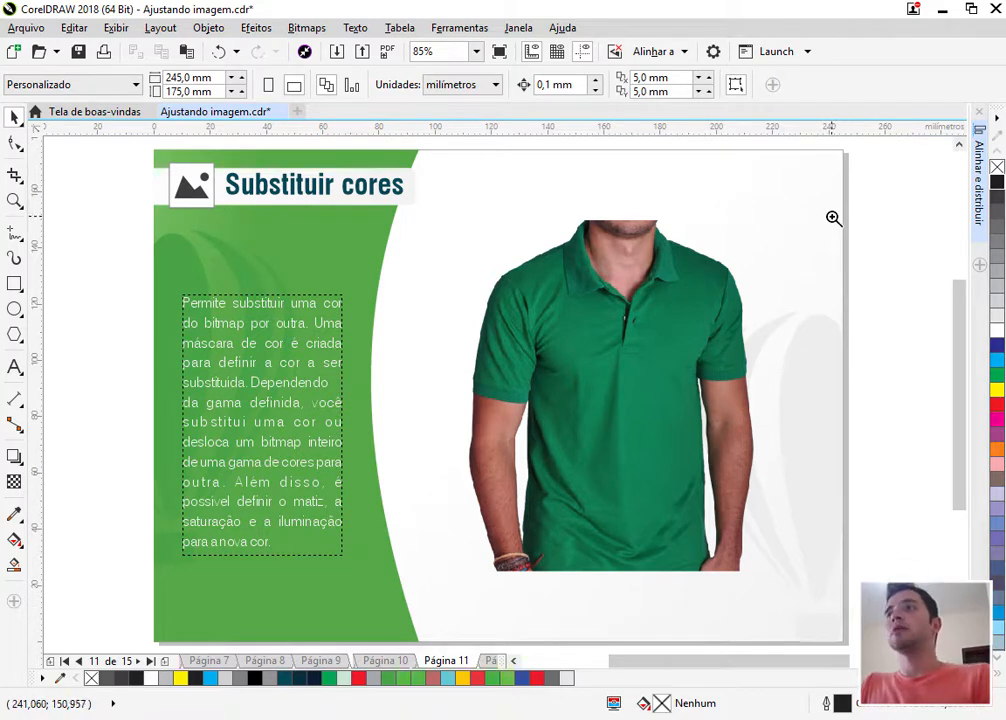
drag(829, 204, 466, 582)
drag(725, 668, 759, 666)
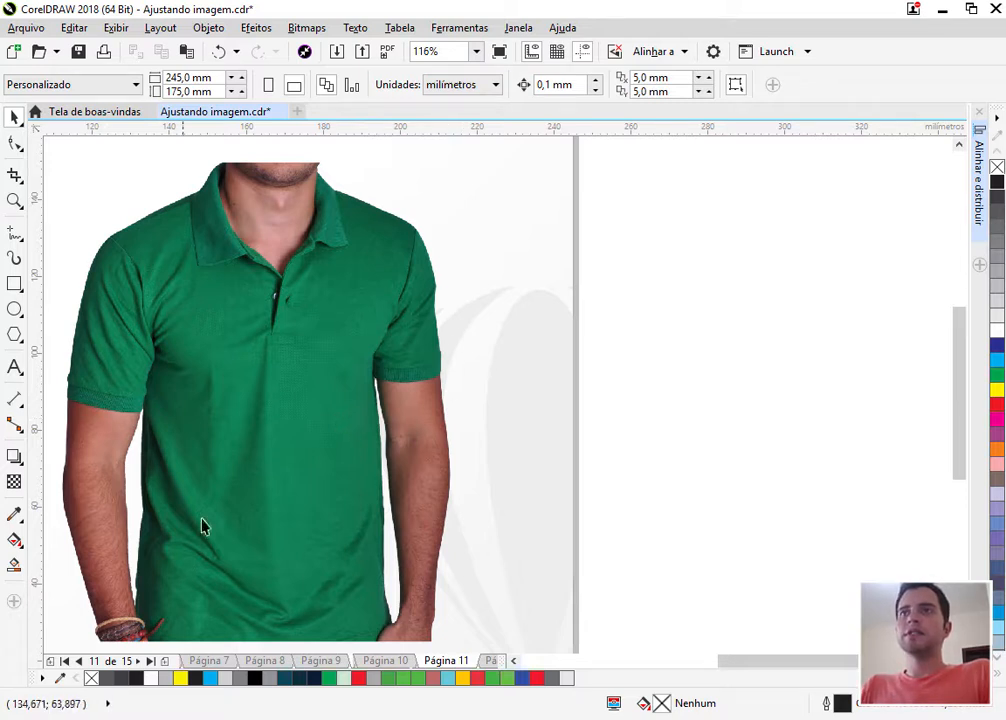
Select the green polo shirt picture and open the Substituir cores adjustment for it.
click(254, 29)
mouse_move(268, 50)
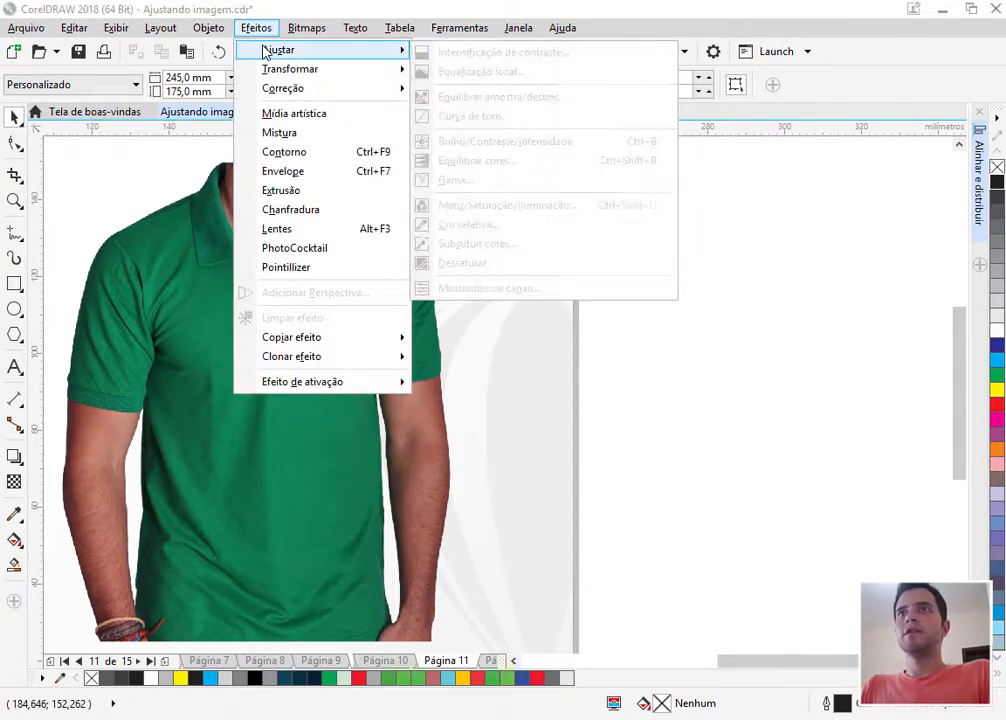
click(735, 490)
click(292, 449)
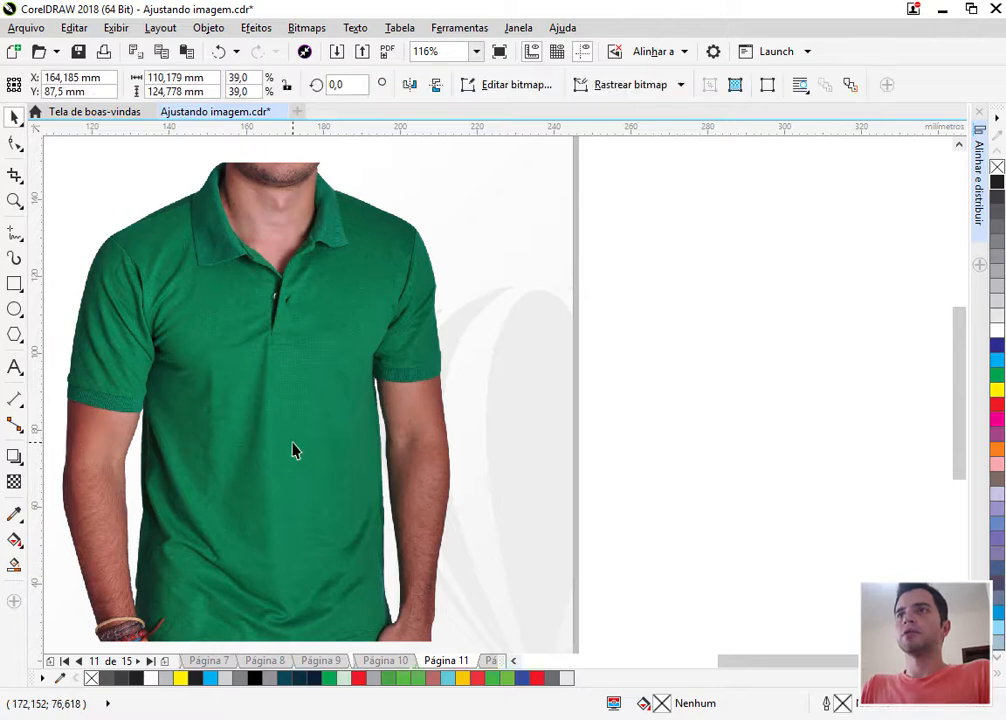
click(258, 28)
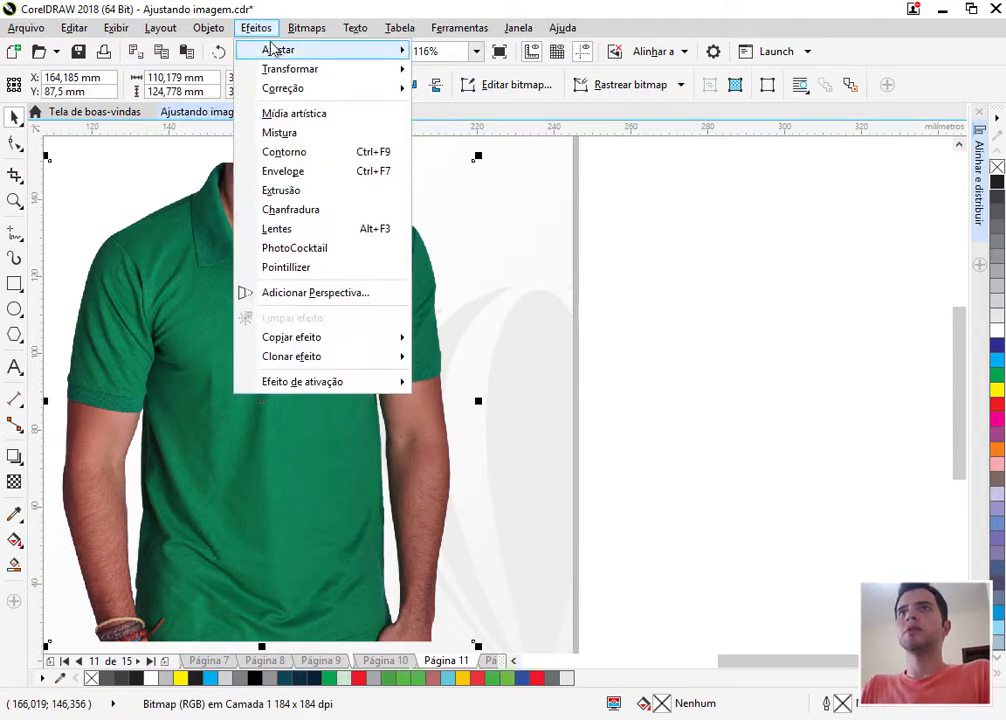
mouse_move(272, 49)
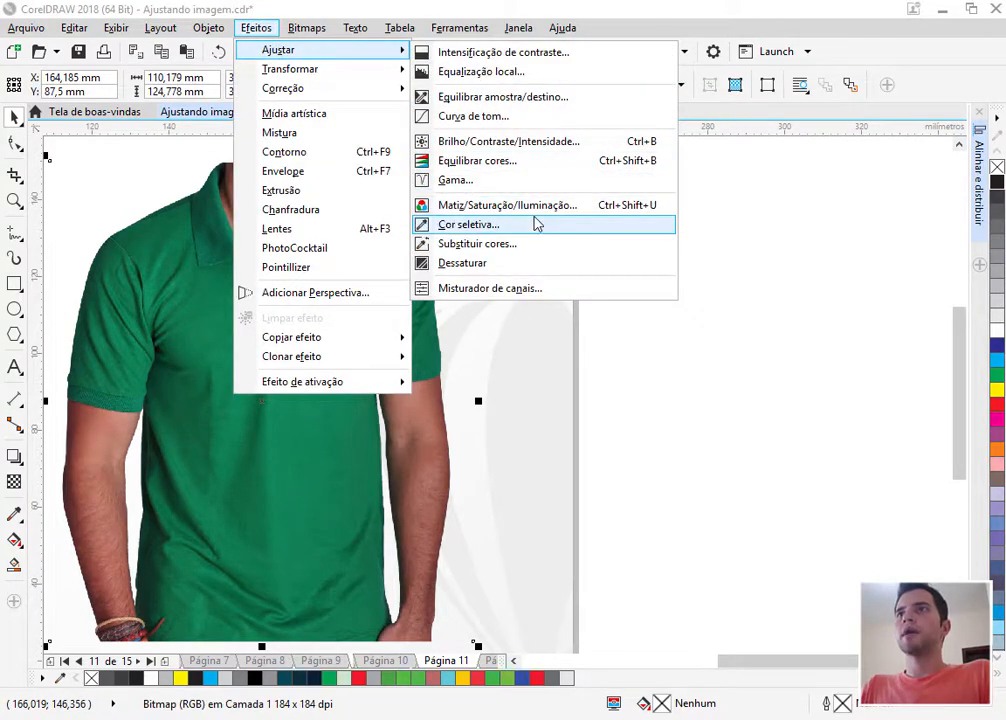
click(516, 251)
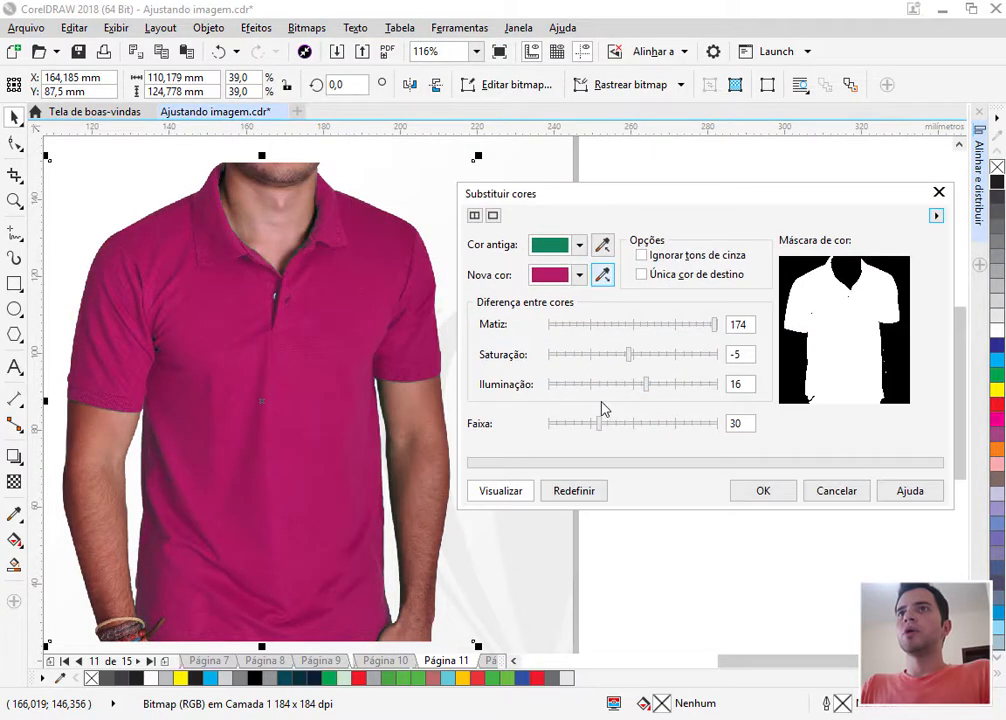
Reset the Substituir cores settings and sample the shirt's green from the picture as Cor antiga.
click(578, 491)
drag(567, 198, 590, 209)
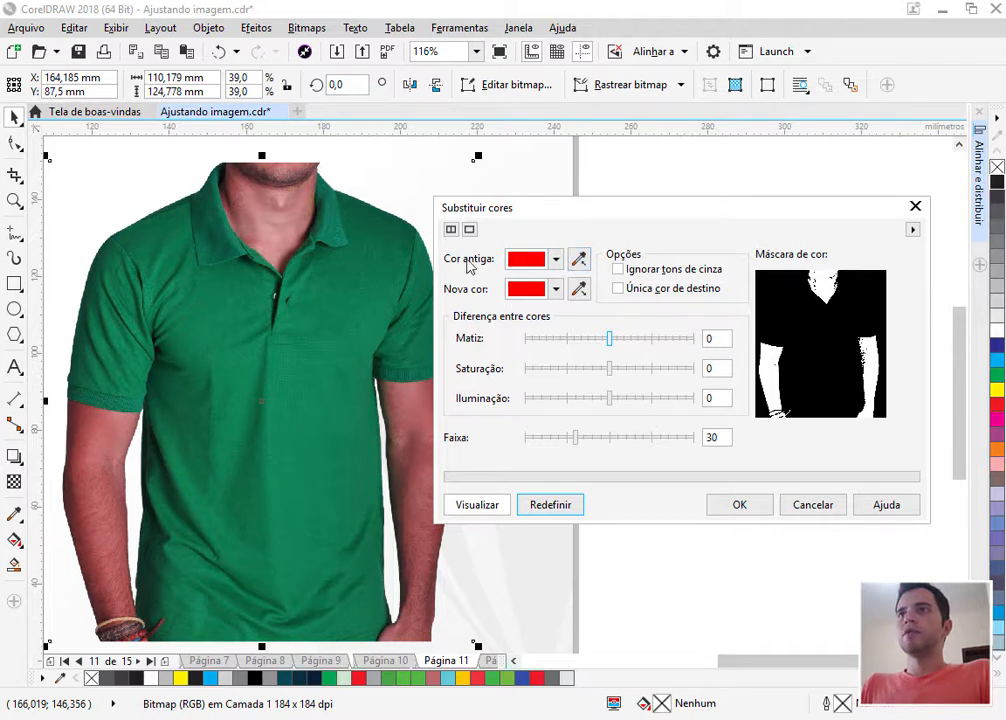
click(580, 259)
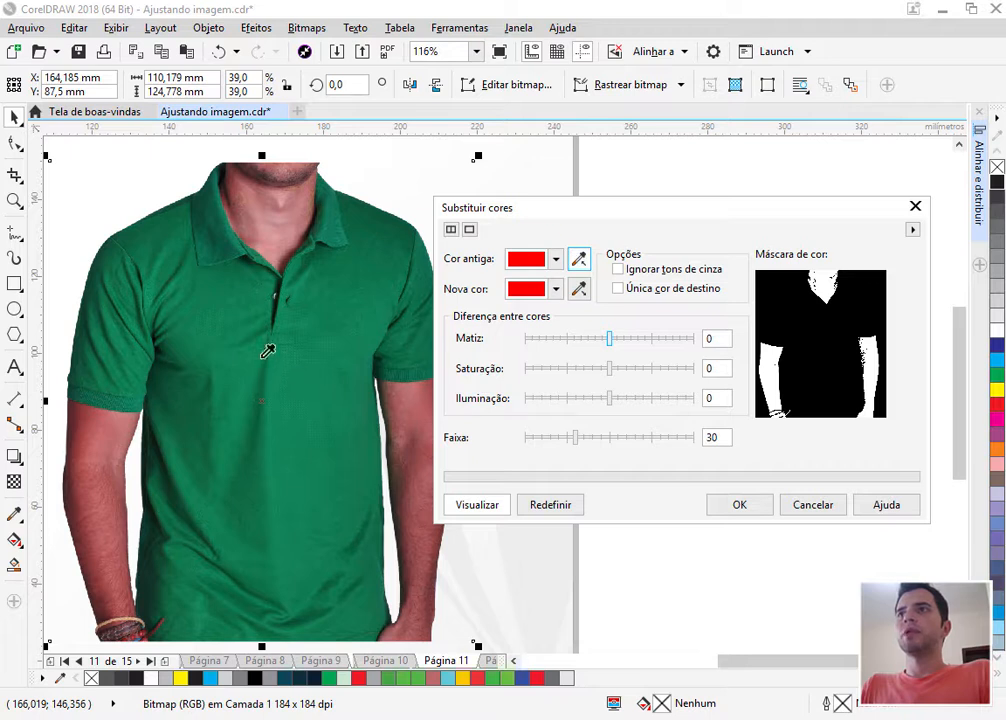
click(351, 296)
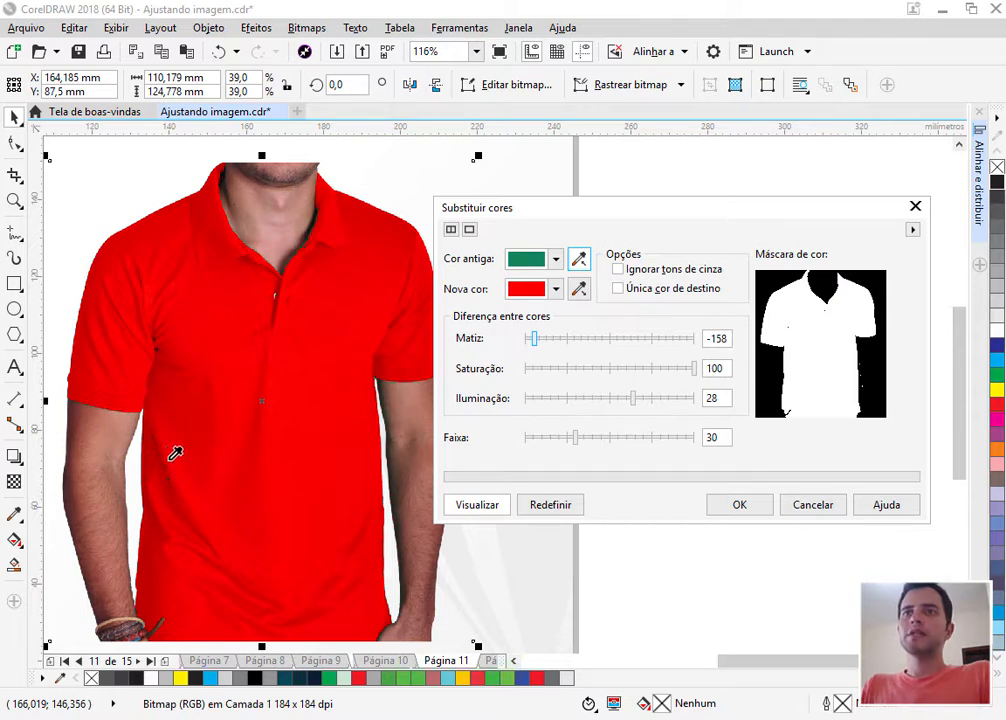
Try blue #2D35CC, green #2DCC55, dark blue #143D85 and blue #224C94 as Nova cor for the shirt.
click(556, 289)
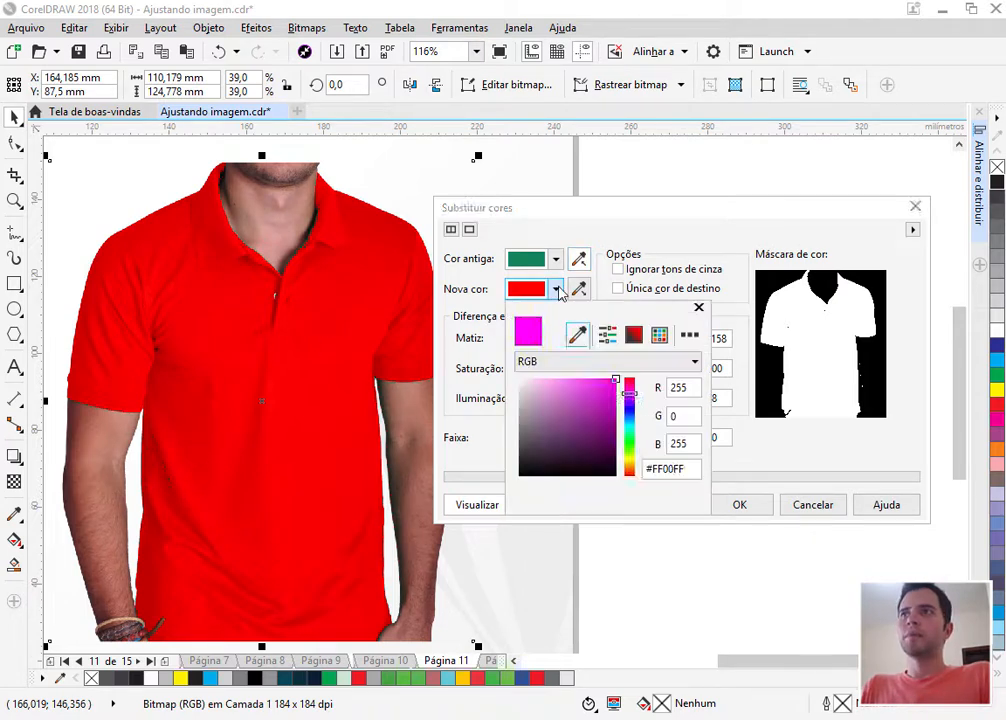
click(593, 397)
click(628, 412)
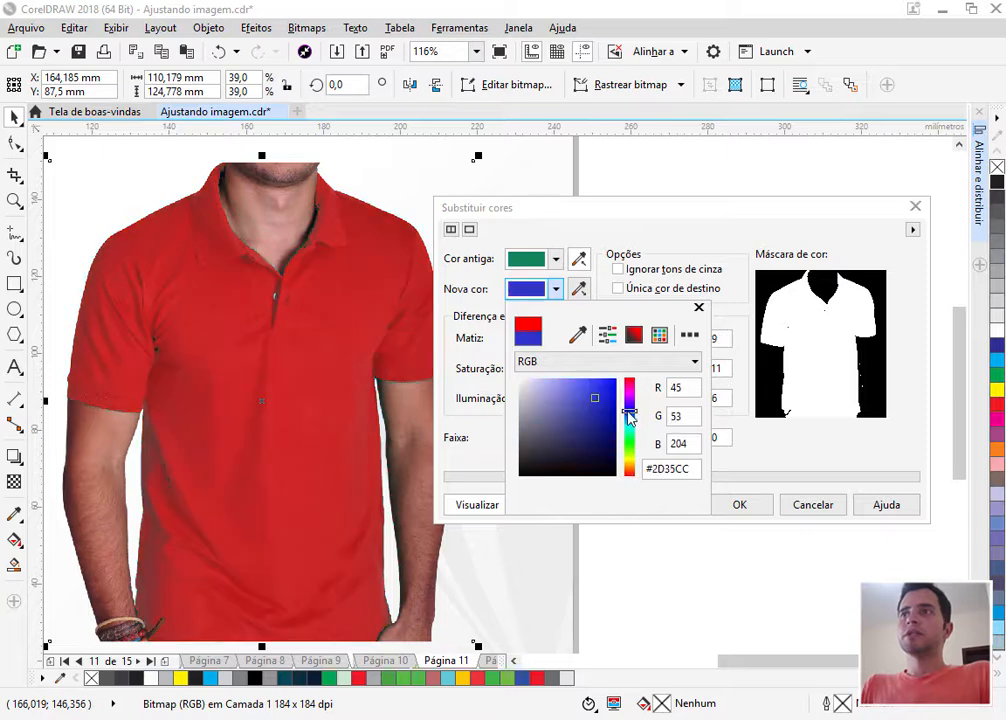
click(629, 439)
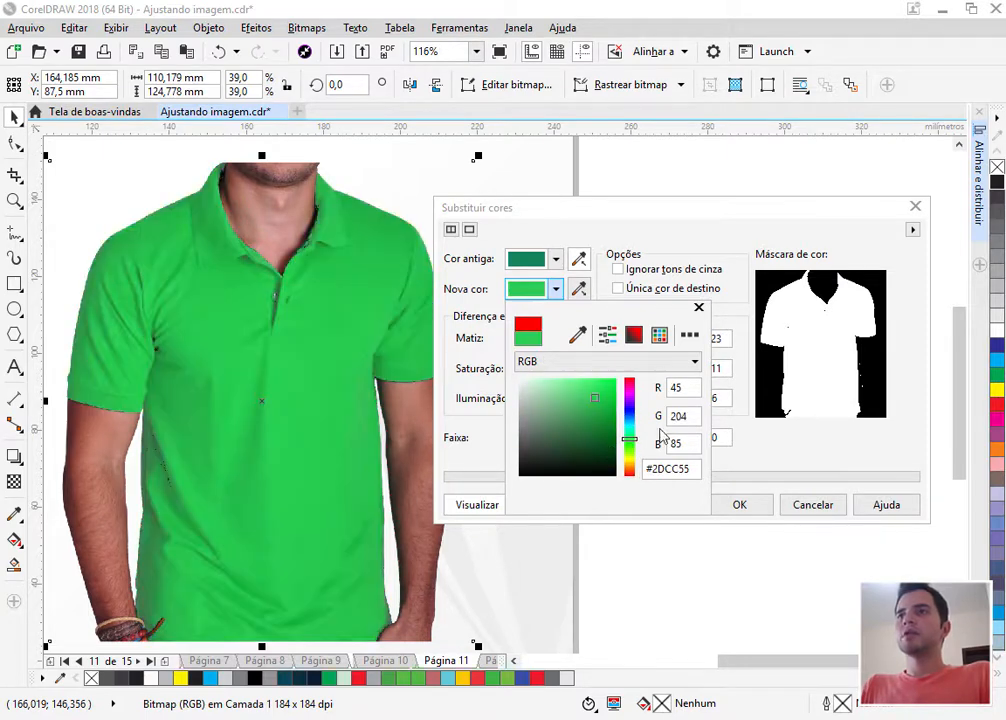
click(601, 425)
click(629, 415)
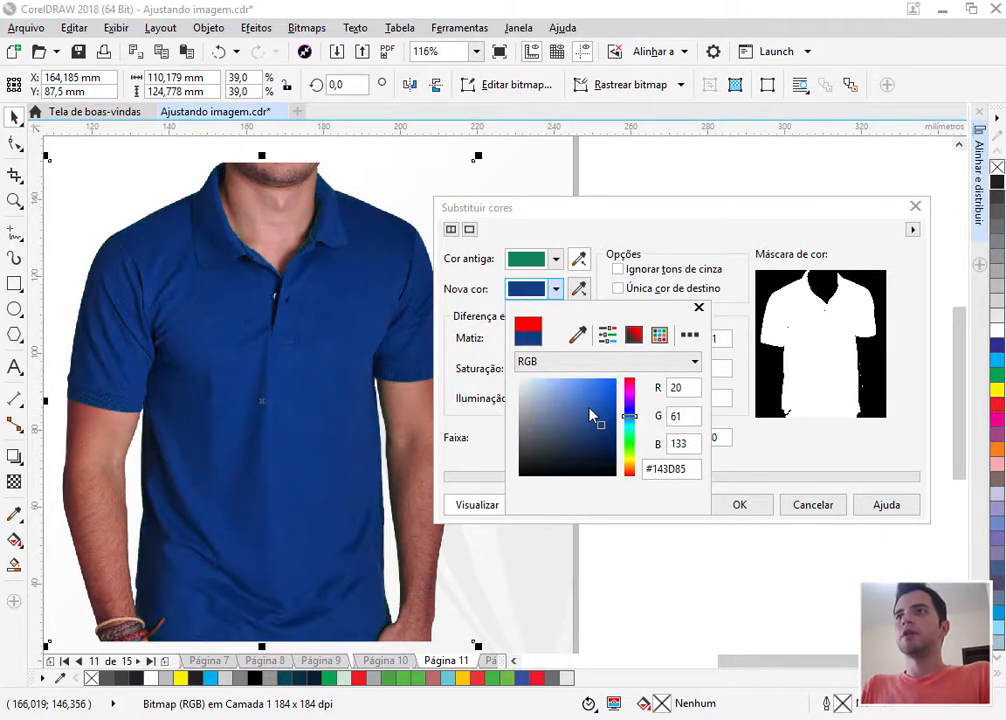
click(593, 420)
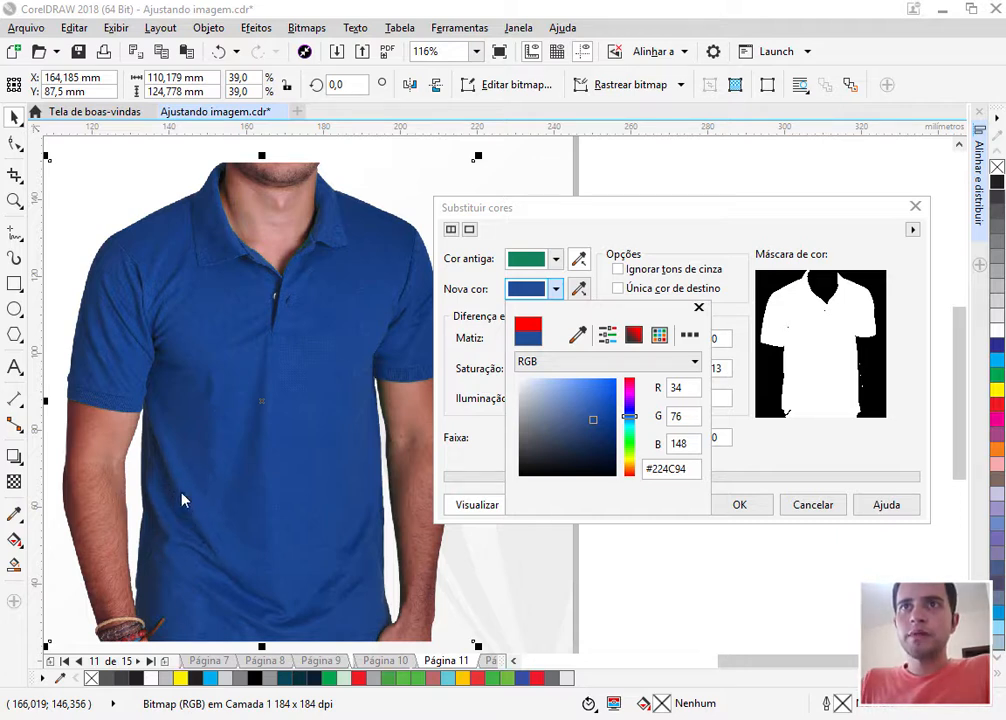
Try brown #945222 and then blue #222894 as Nova cor, and close the color picker.
click(630, 471)
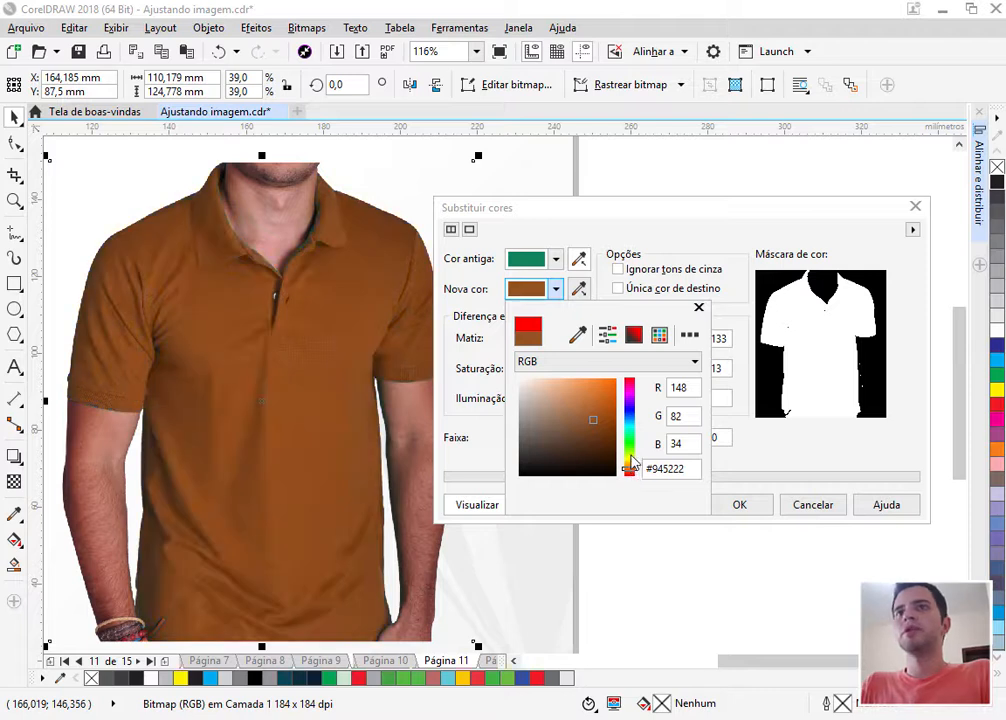
click(631, 410)
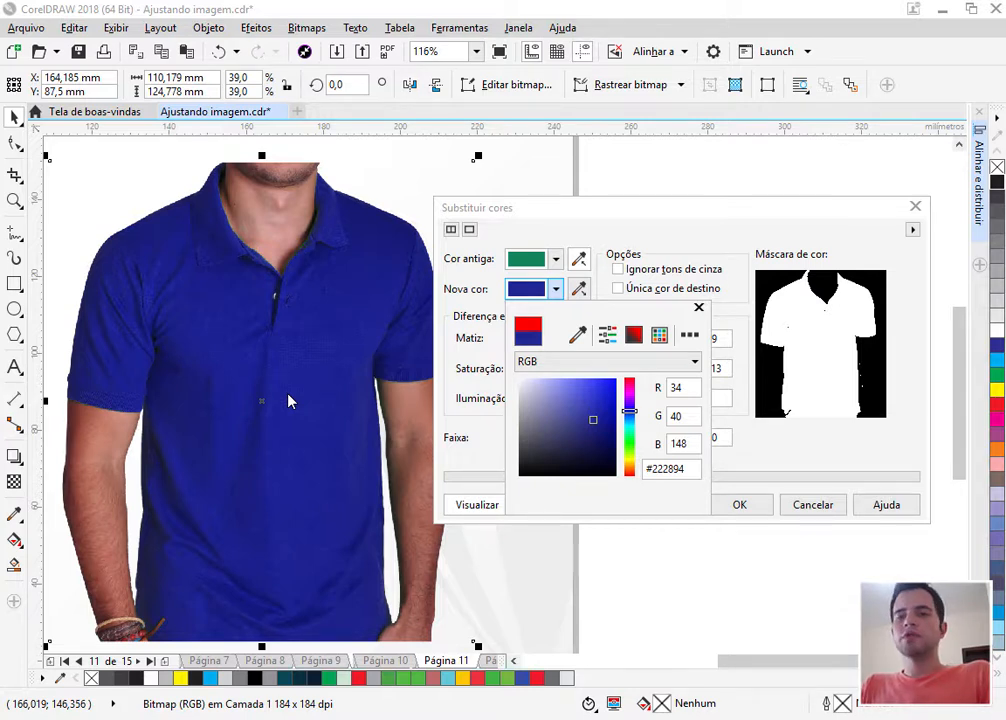
click(793, 462)
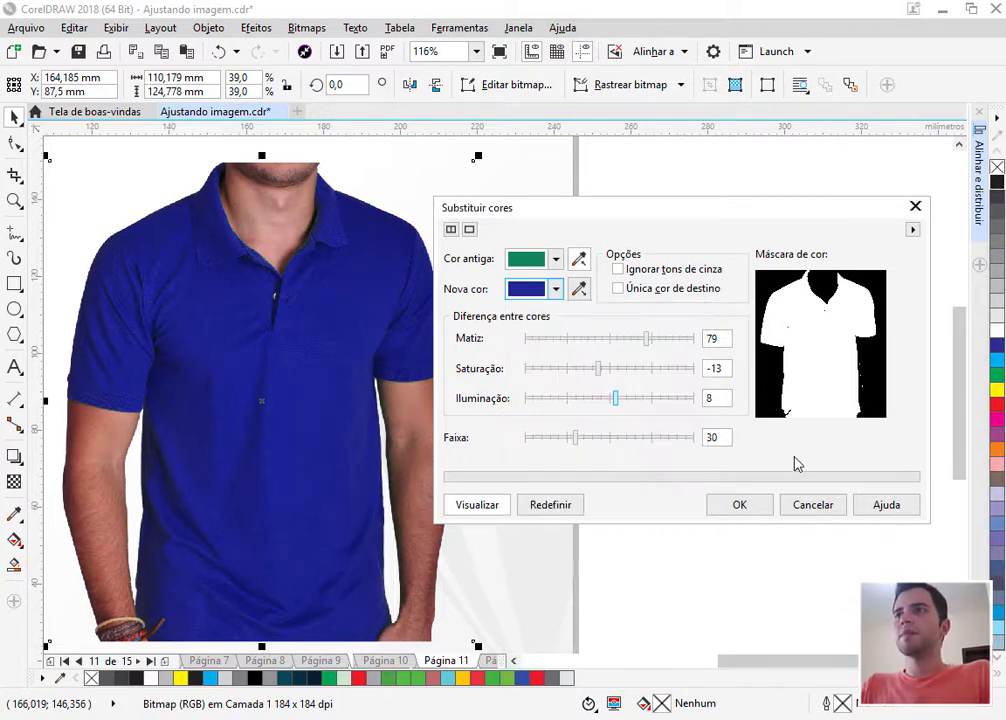
Set Iluminação to 27 and Saturação to 21, try Matiz at -11, use Matiz 72, and apply the color replacement.
click(633, 400)
click(632, 369)
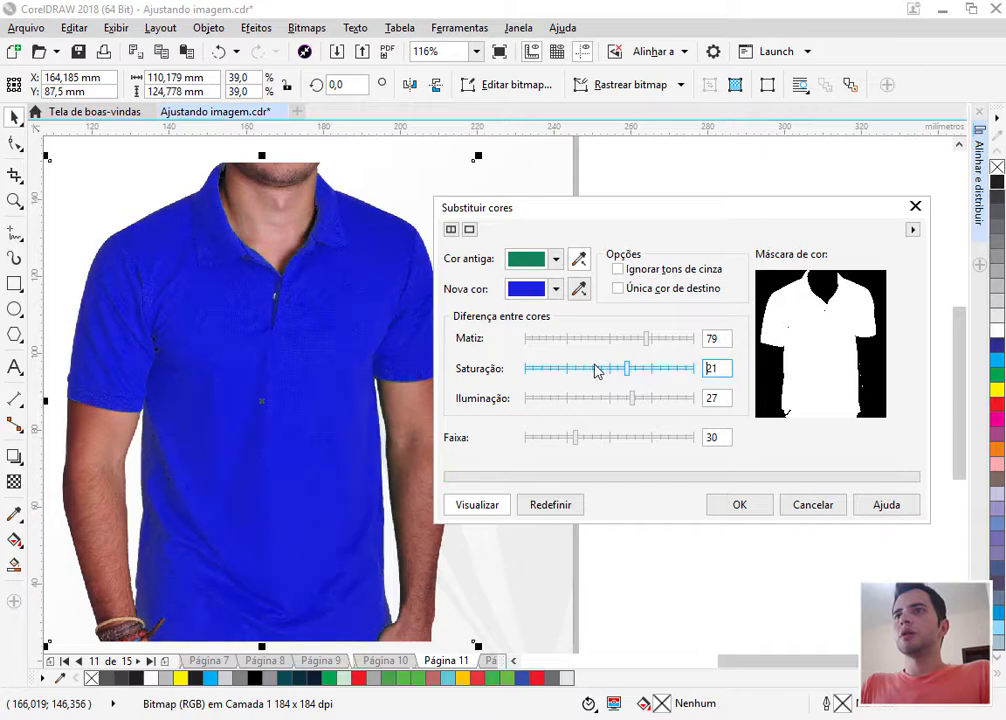
click(604, 338)
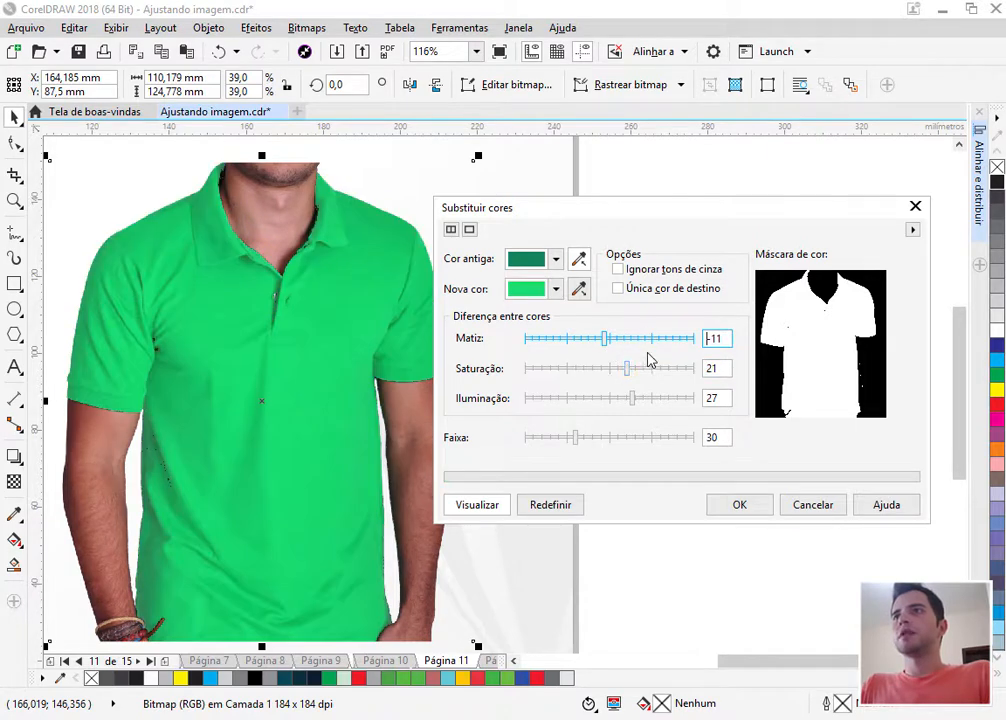
click(645, 338)
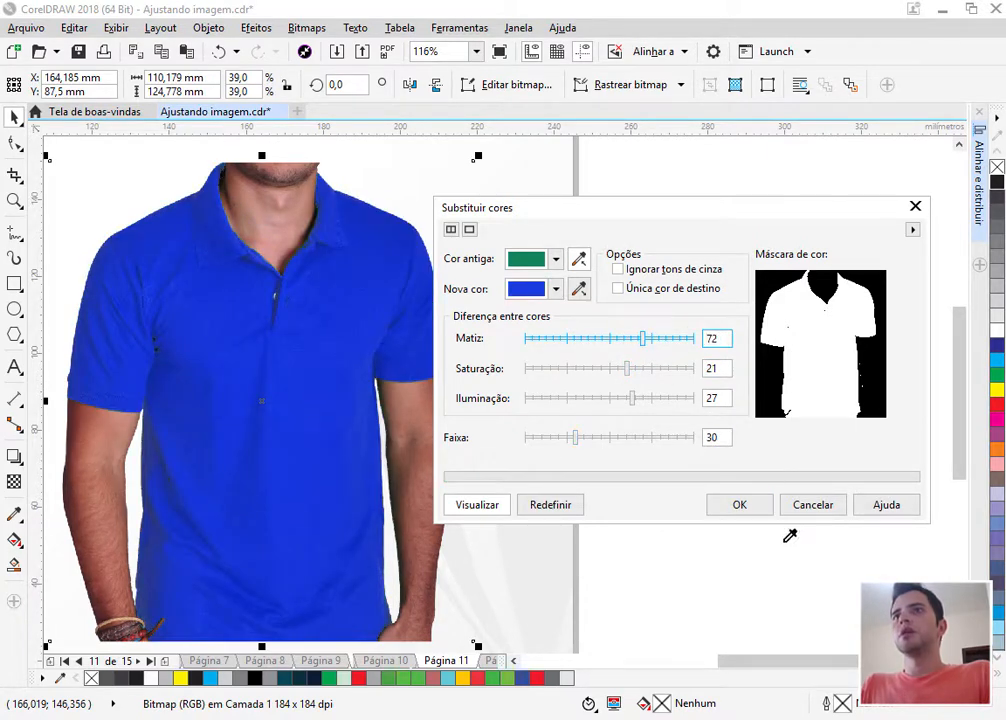
click(740, 505)
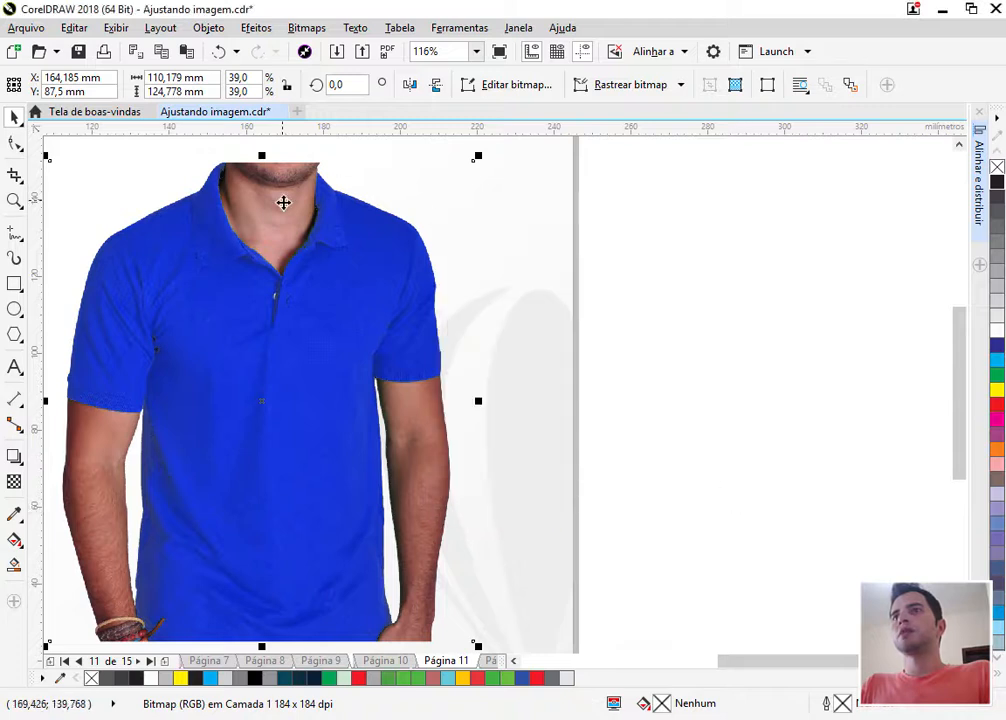
Examine the recolored shirt's collar, sleeve hem and side folds up close for pixels missed by the color replacement.
scroll(283, 202, down, 3)
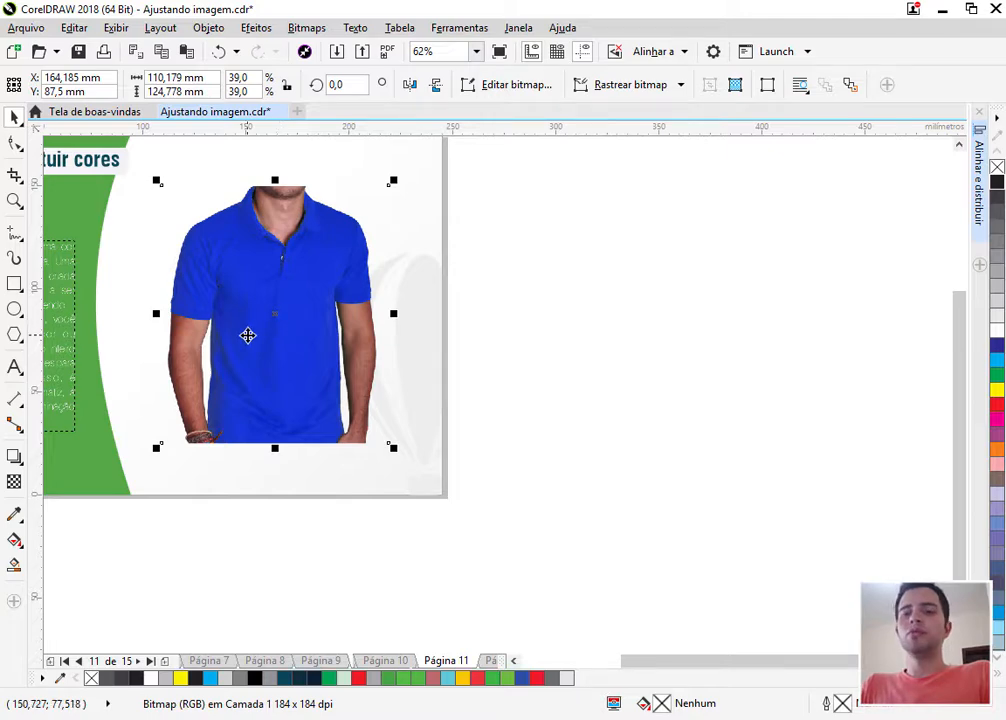
scroll(278, 227, up, 4)
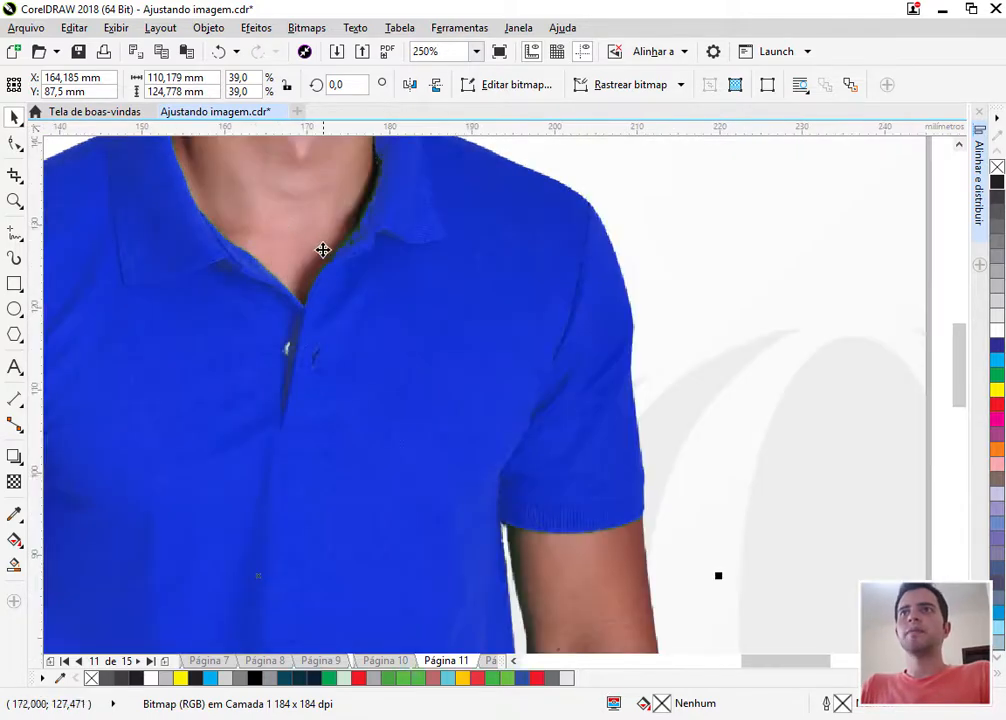
scroll(350, 290, up, 2)
scroll(355, 301, down, 4)
scroll(449, 411, up, 4)
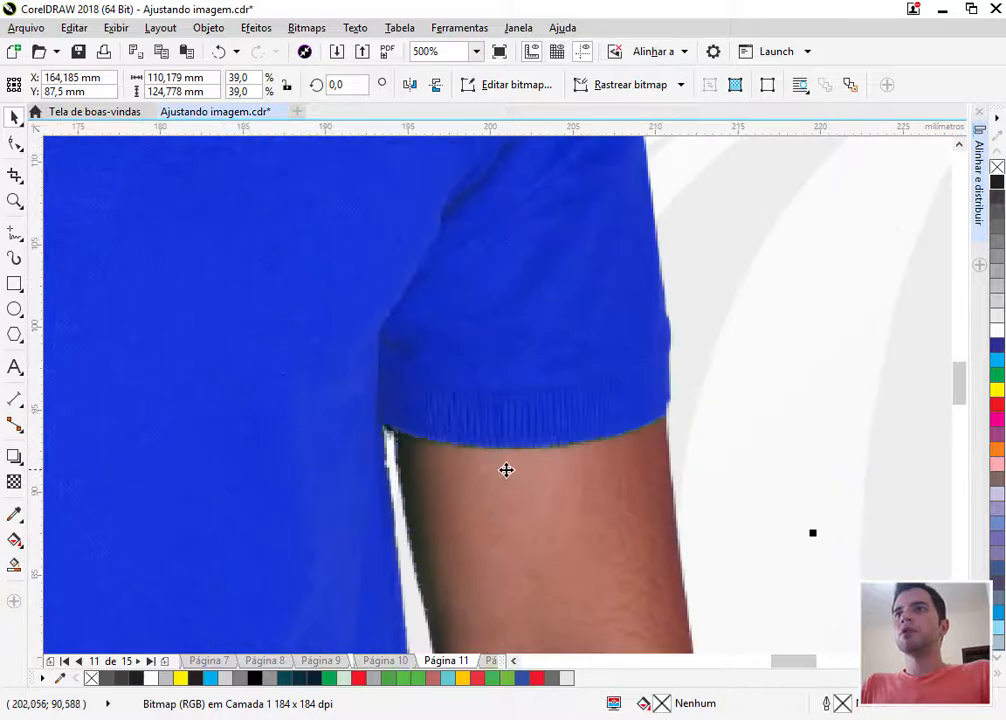
scroll(532, 294, down, 4)
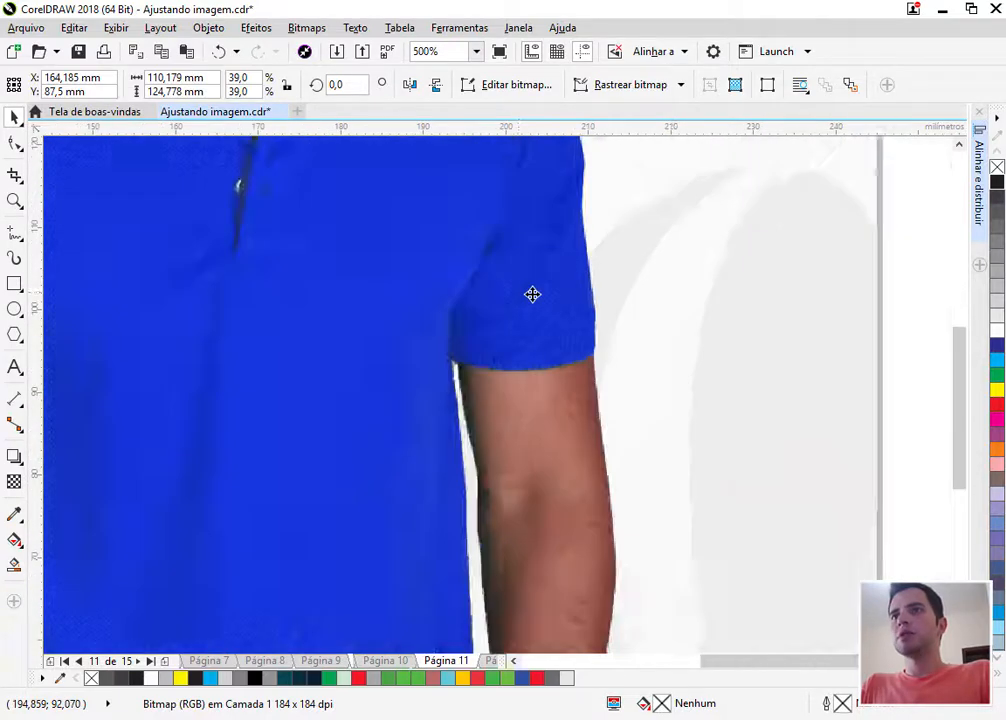
scroll(231, 492, up, 5)
scroll(287, 494, down, 2)
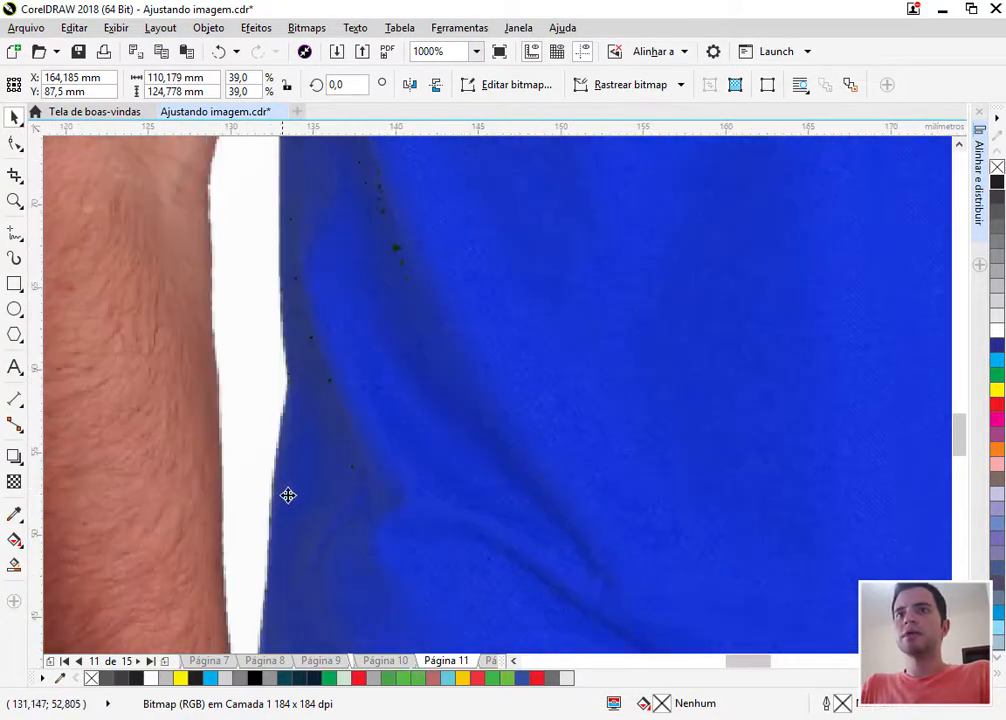
scroll(400, 340, down, 2)
scroll(391, 310, up, 6)
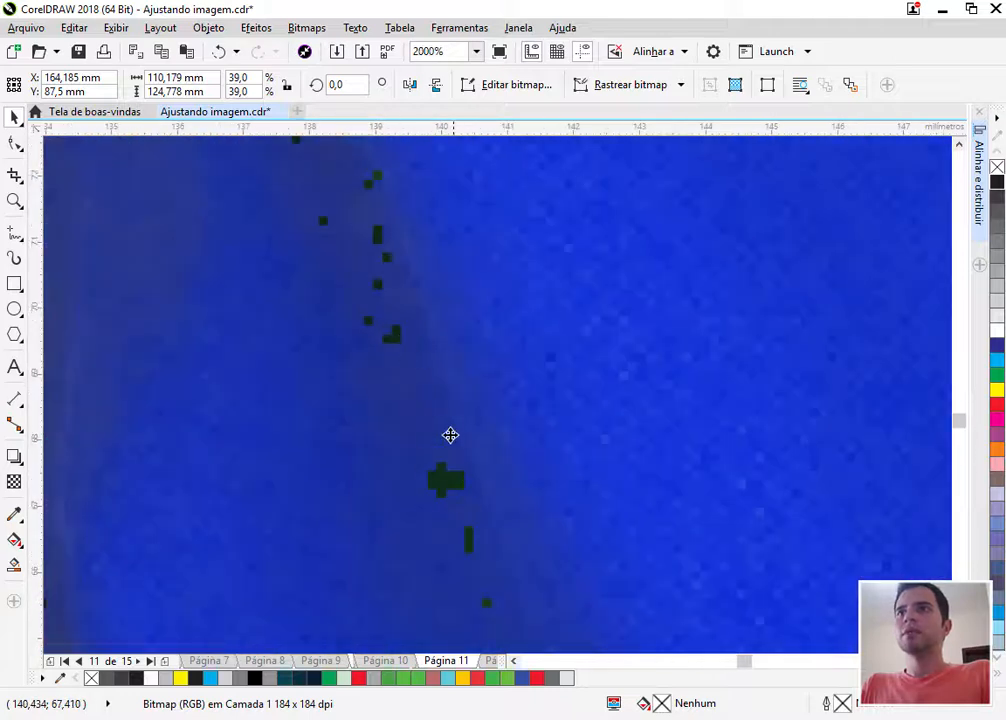
scroll(245, 359, down, 2)
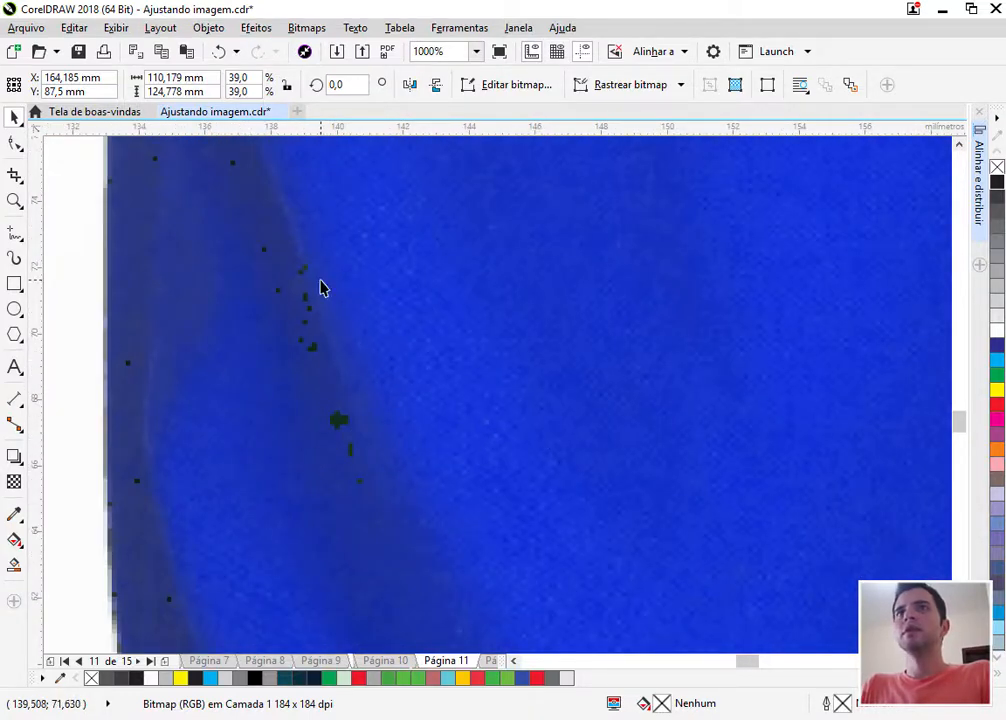
Reopen Substituir cores and sample a dark green speck in the shirt's side fold as Cor antiga.
click(256, 27)
mouse_move(276, 49)
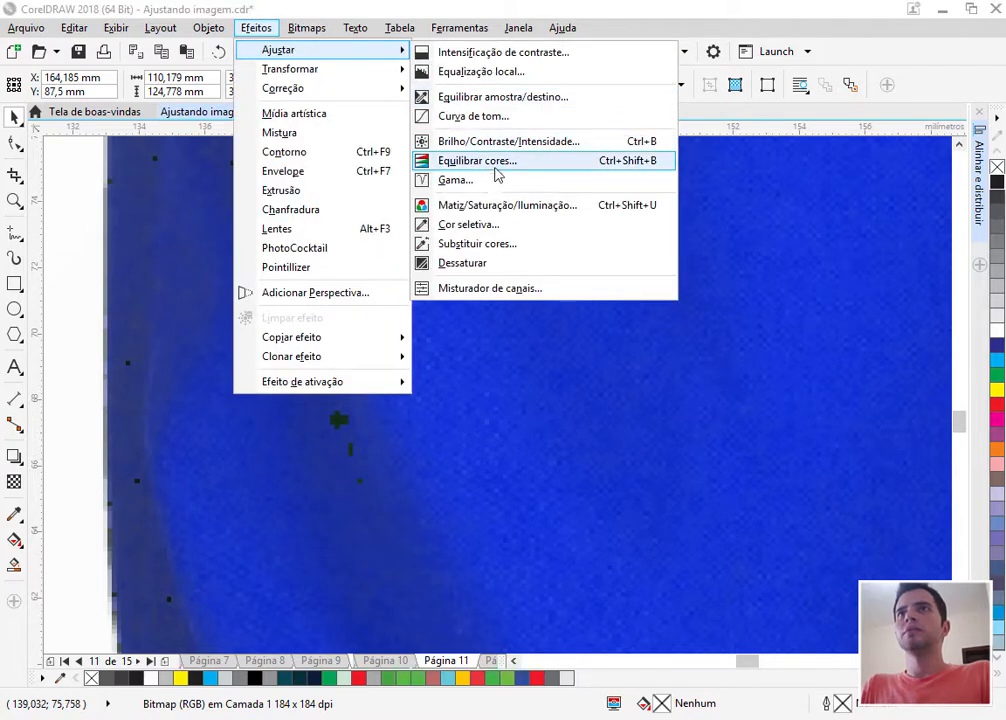
click(477, 243)
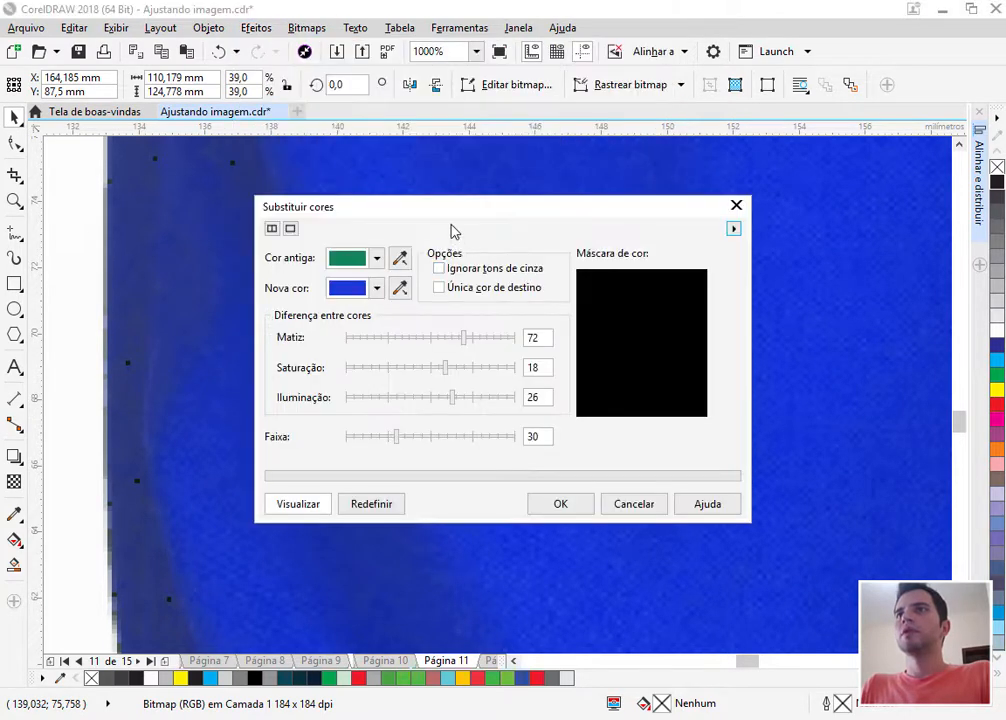
drag(466, 215, 701, 205)
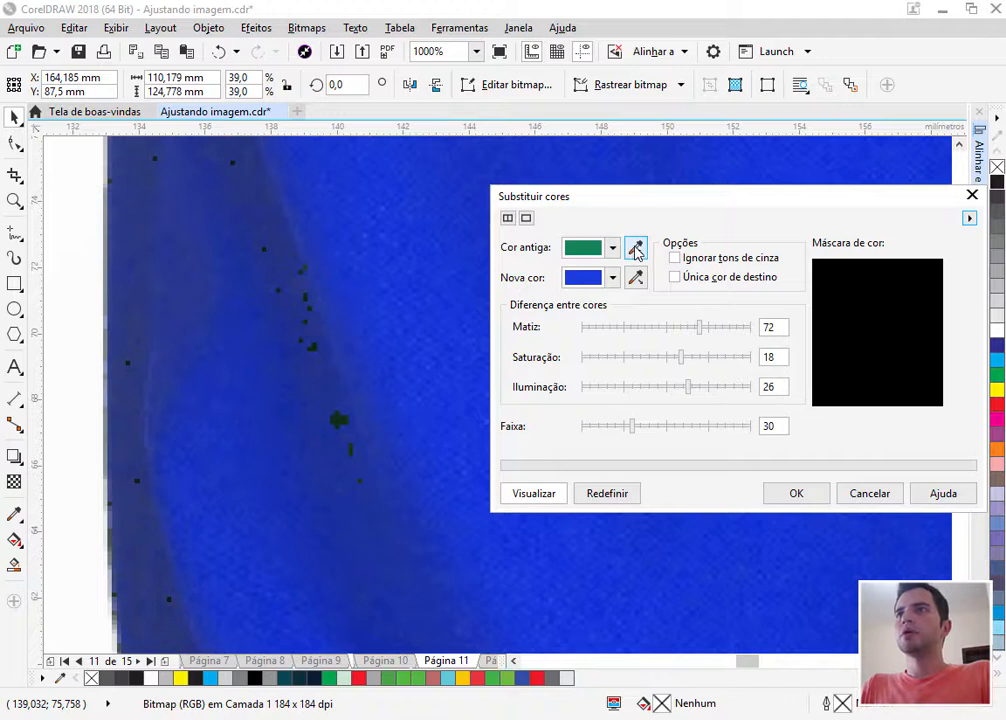
click(636, 250)
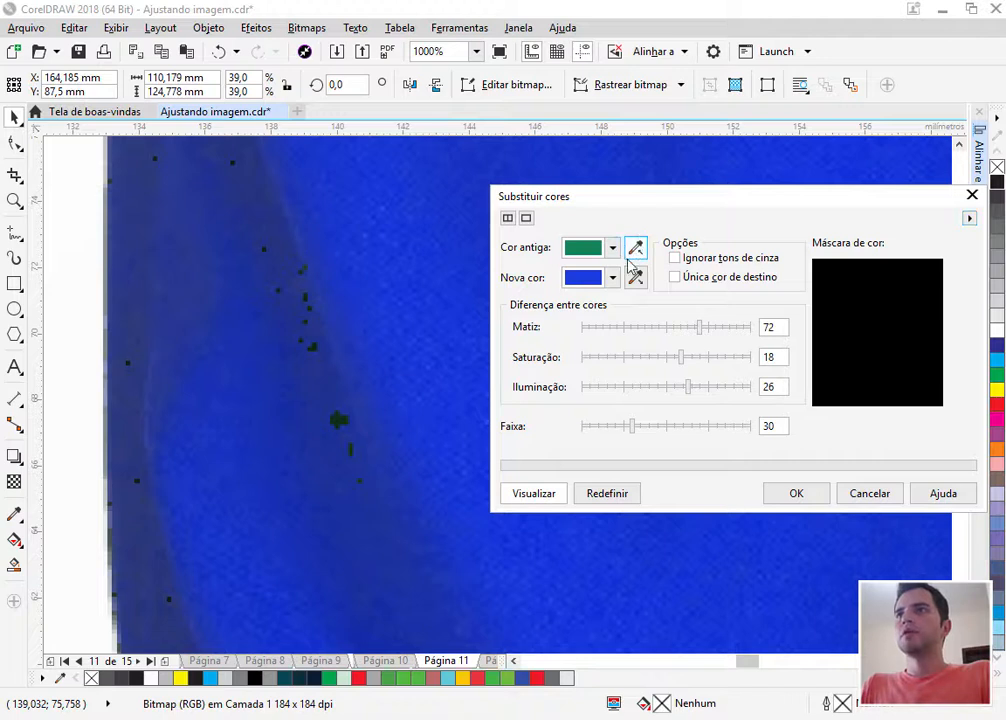
click(341, 416)
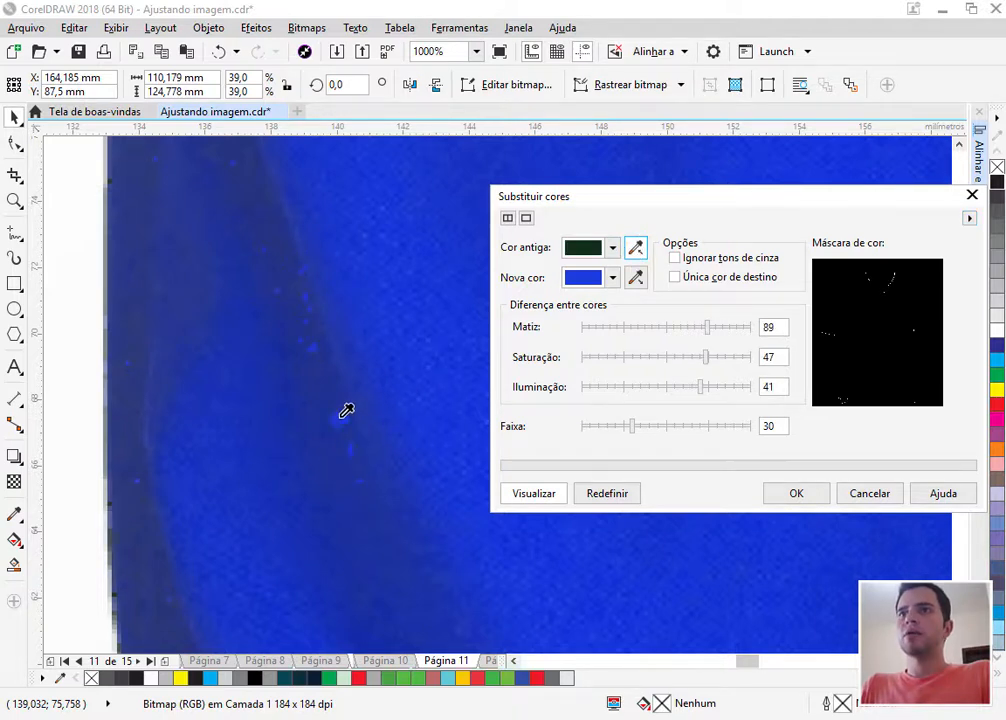
Sample the dark blue fabric beside the specks as Nova cor, apply the replacement, and bring the whole page into view.
click(636, 279)
click(332, 378)
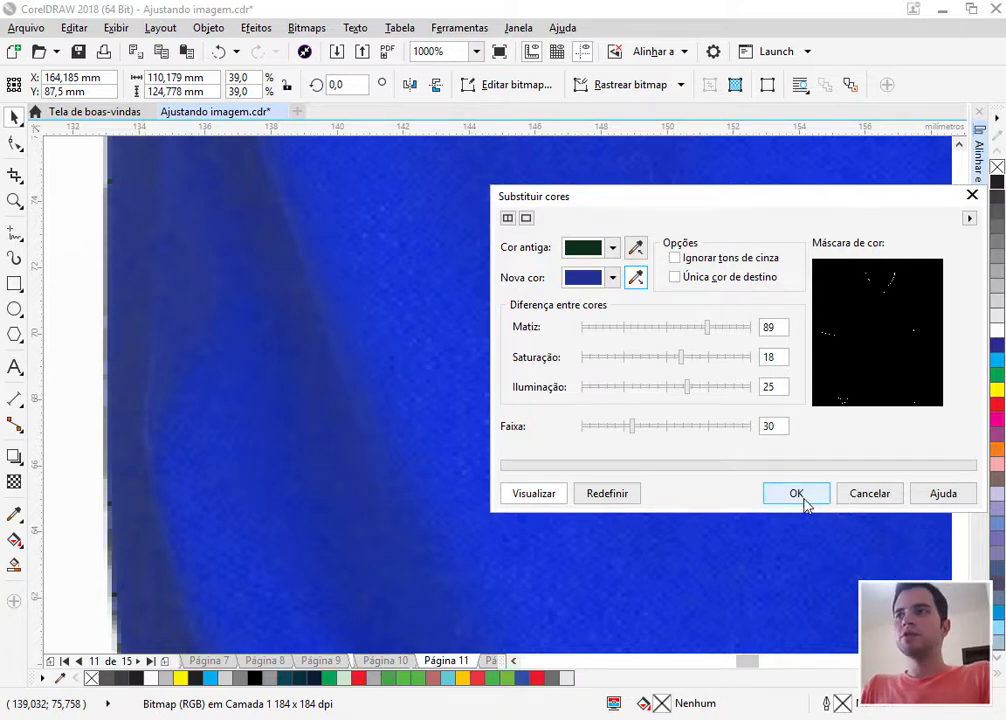
click(799, 495)
scroll(209, 413, down, 8)
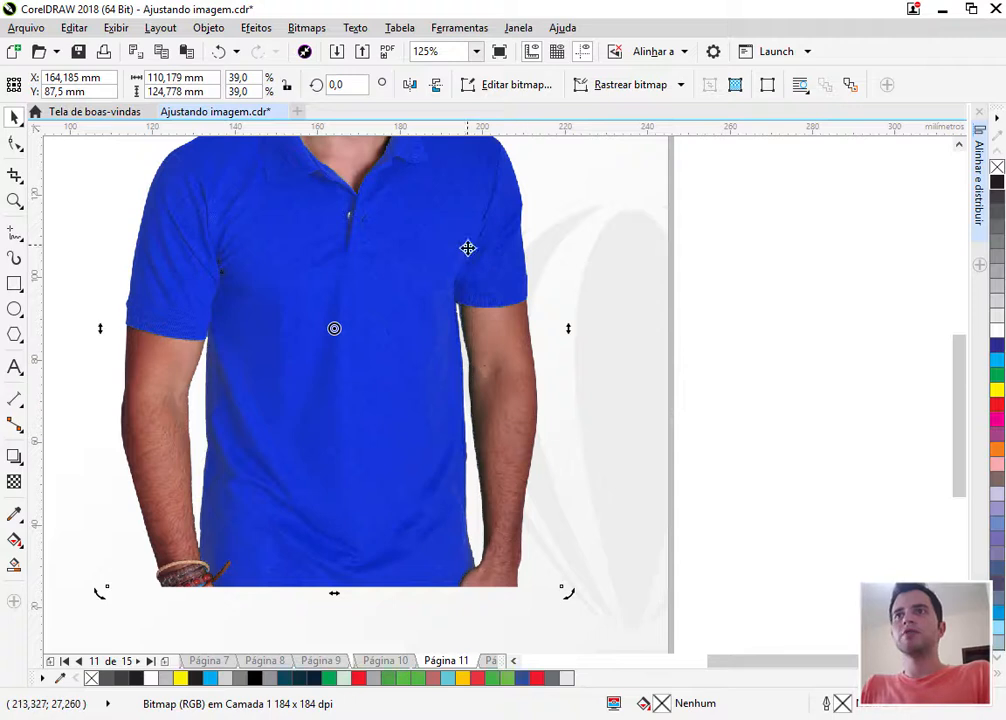
scroll(463, 301, down, 2)
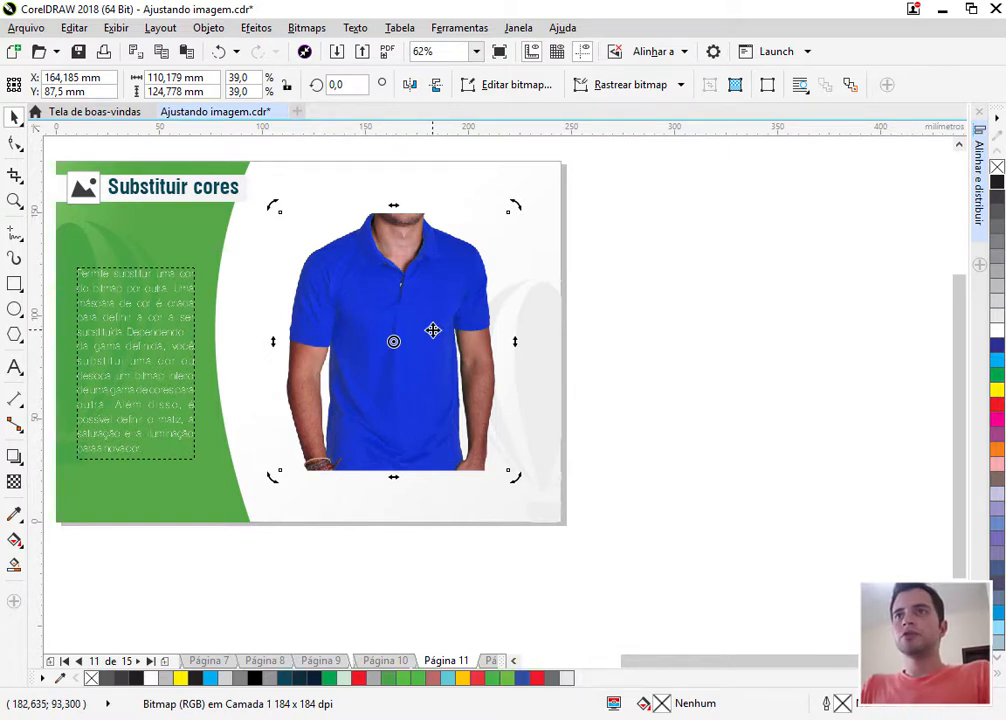
Go to page 12 and apply Dessaturar to the photo of the woman in the blue dress.
click(647, 345)
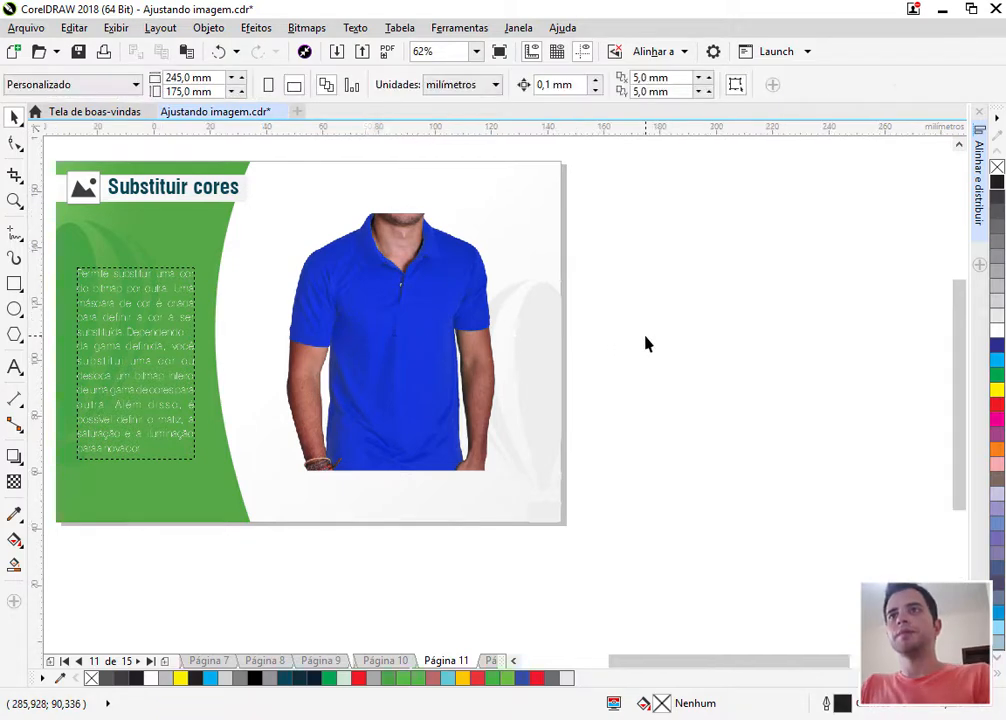
key(shift+F4)
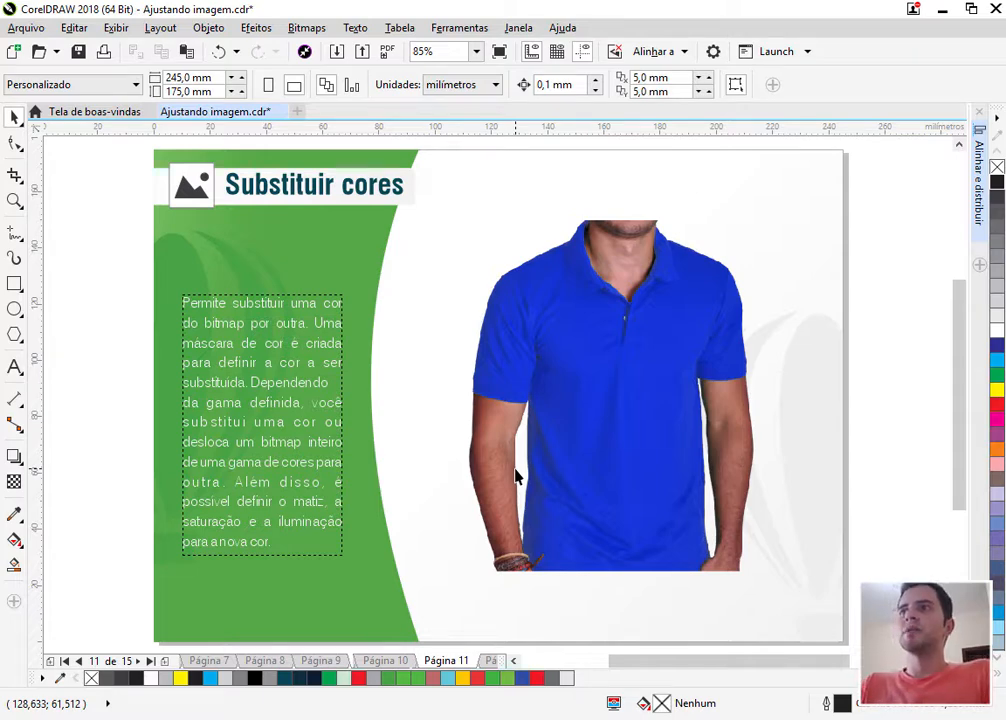
key(Page_Down)
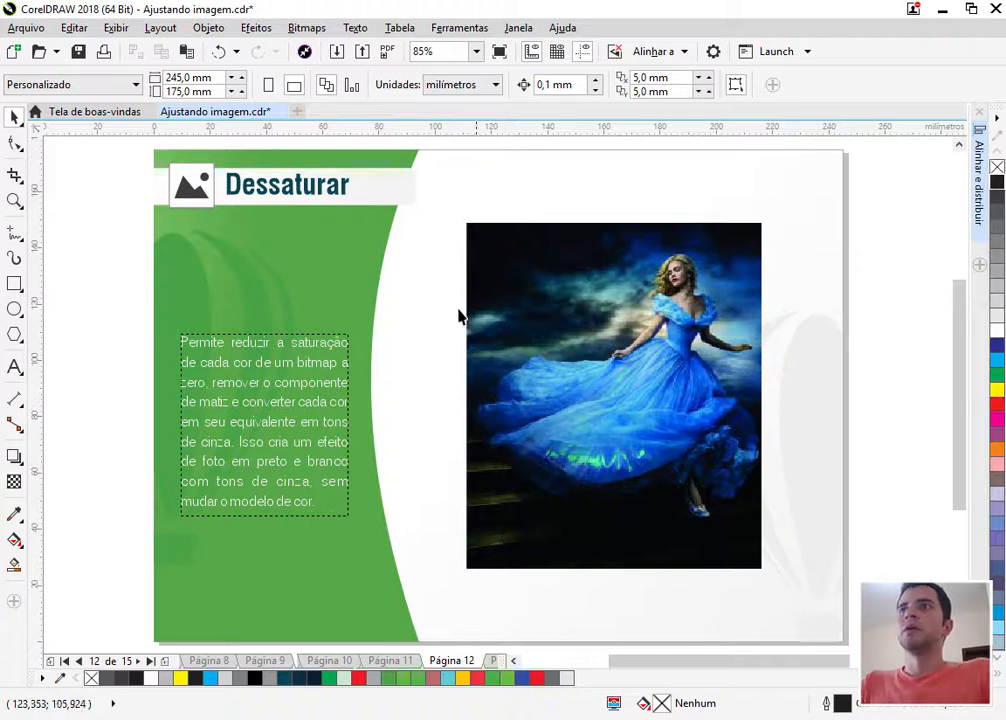
click(633, 388)
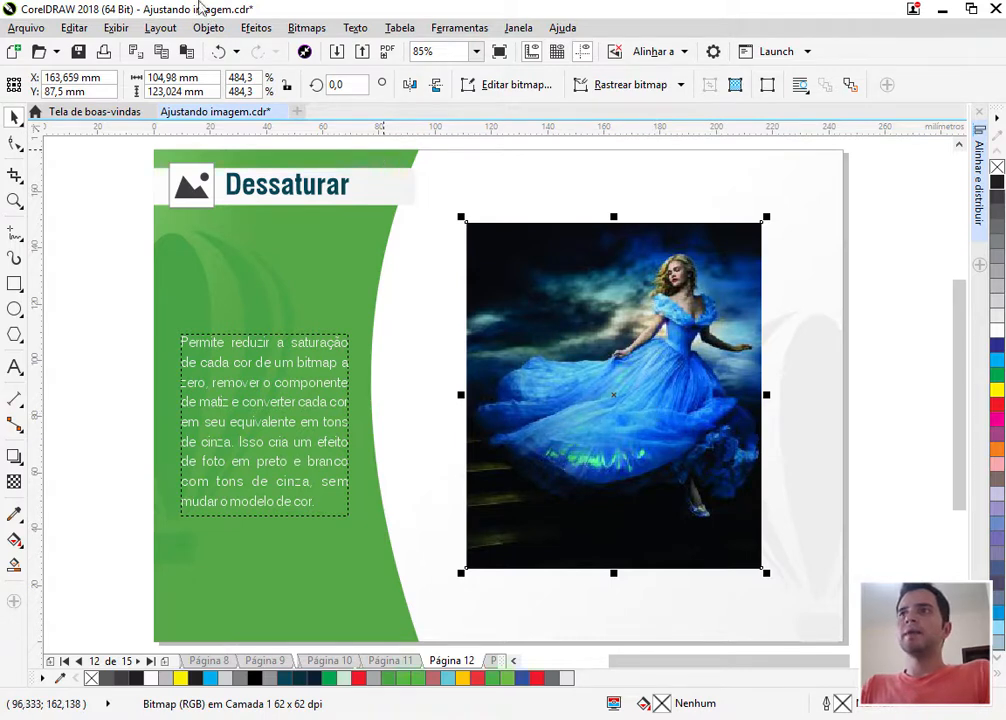
click(256, 31)
mouse_move(280, 50)
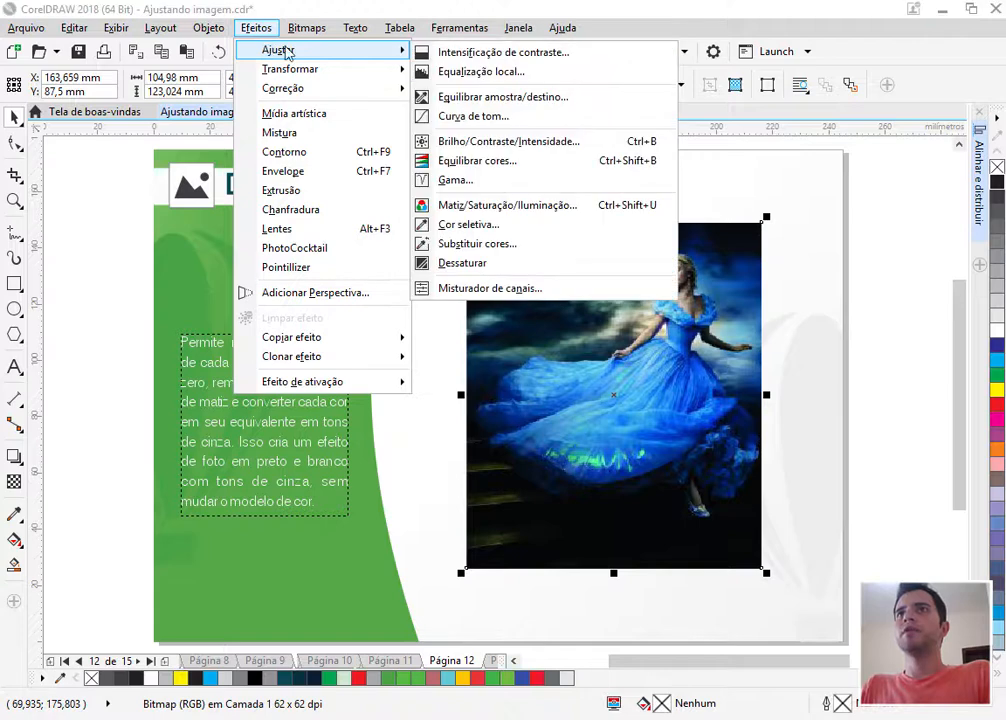
click(477, 268)
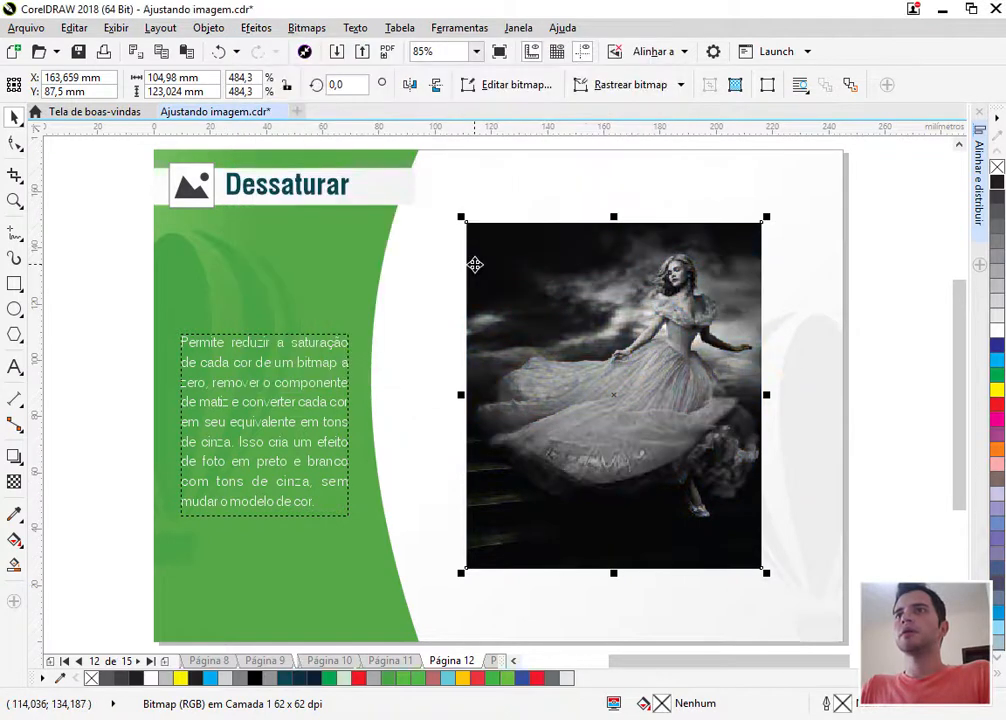
click(824, 366)
scroll(685, 321, up, 4)
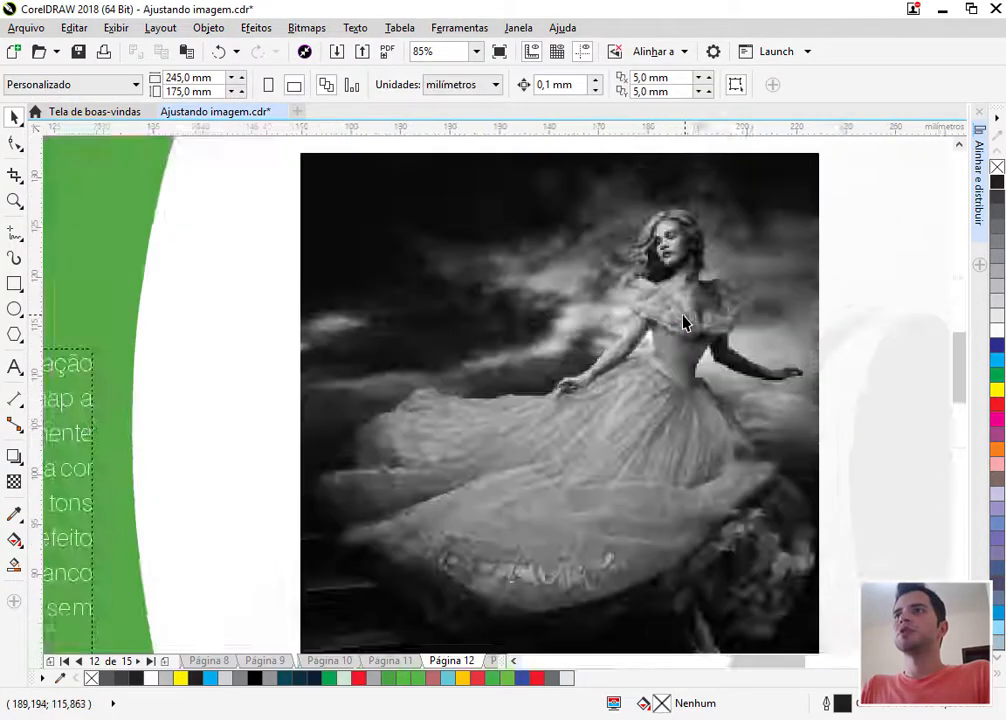
scroll(485, 315, down, 2)
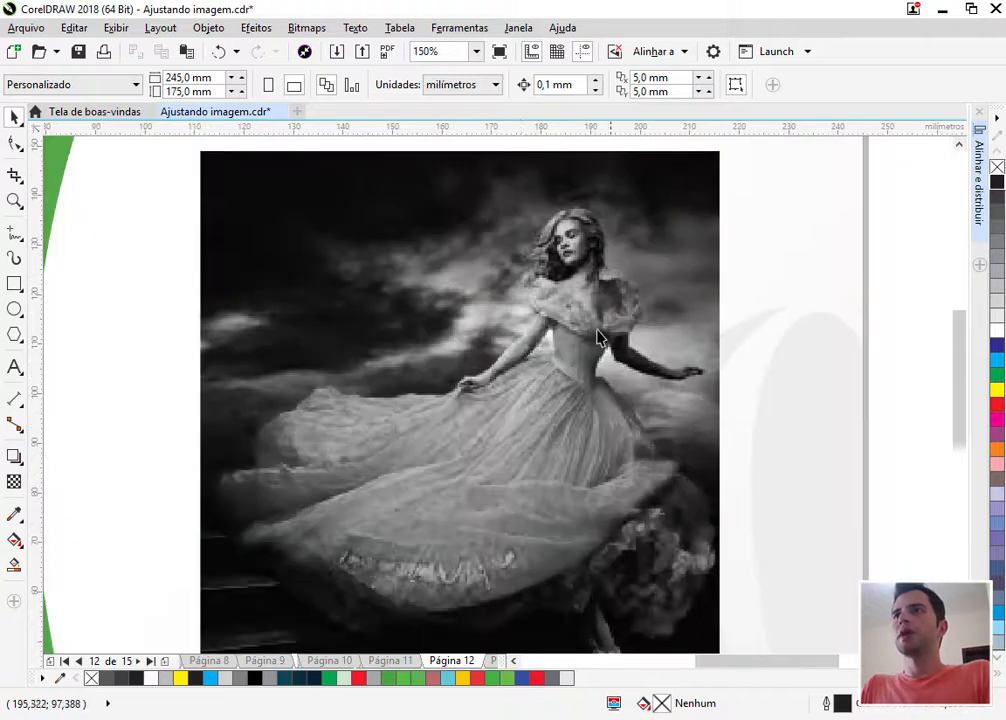
Try the Tons de cinza (8 bits) color mode in Converter em bitmap on the desaturated photo, and cancel the conversion.
click(306, 30)
click(602, 310)
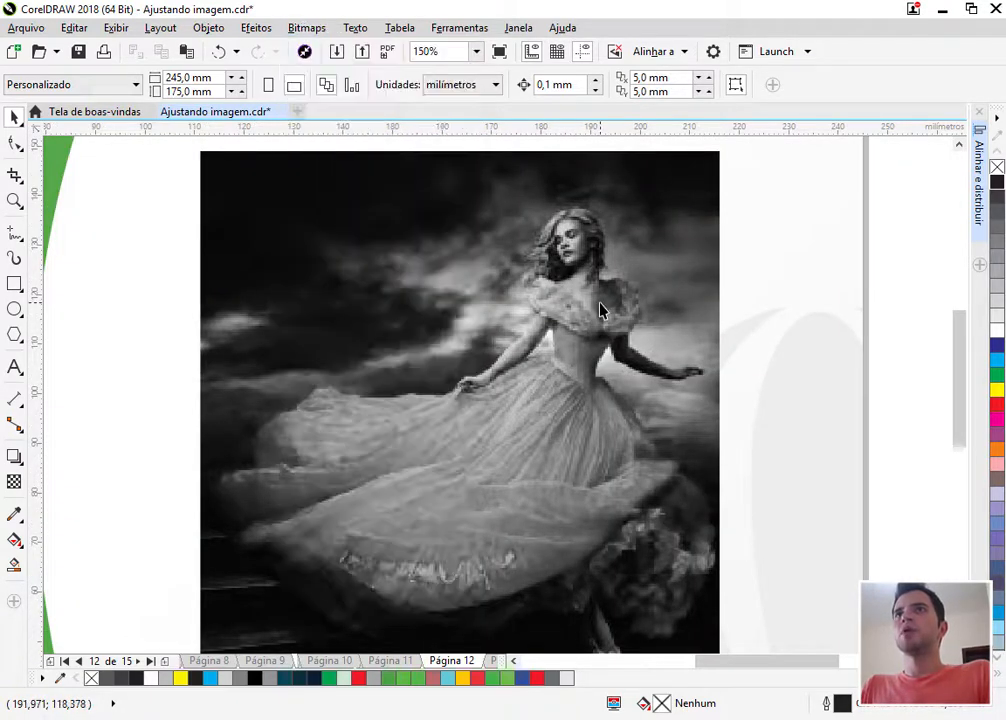
click(602, 310)
click(306, 28)
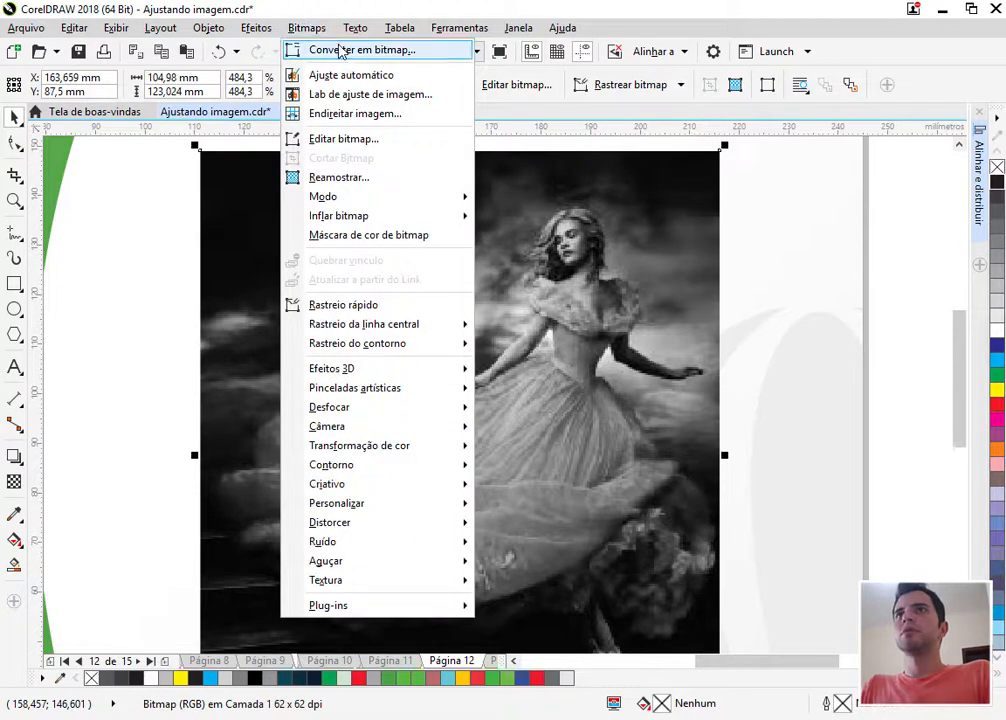
click(350, 50)
click(521, 322)
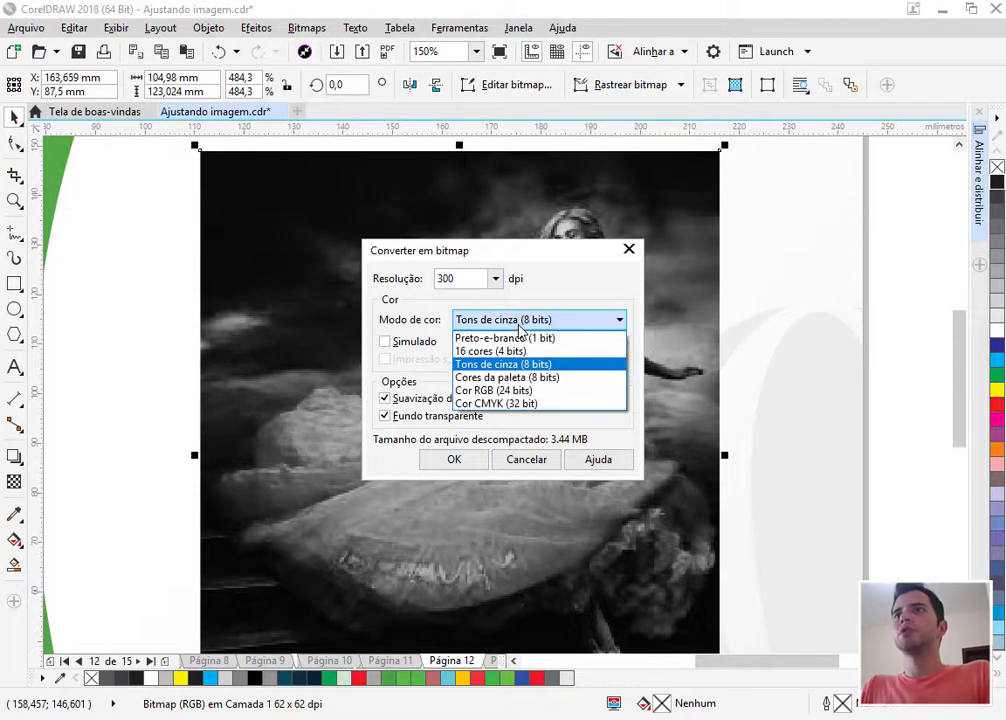
click(518, 358)
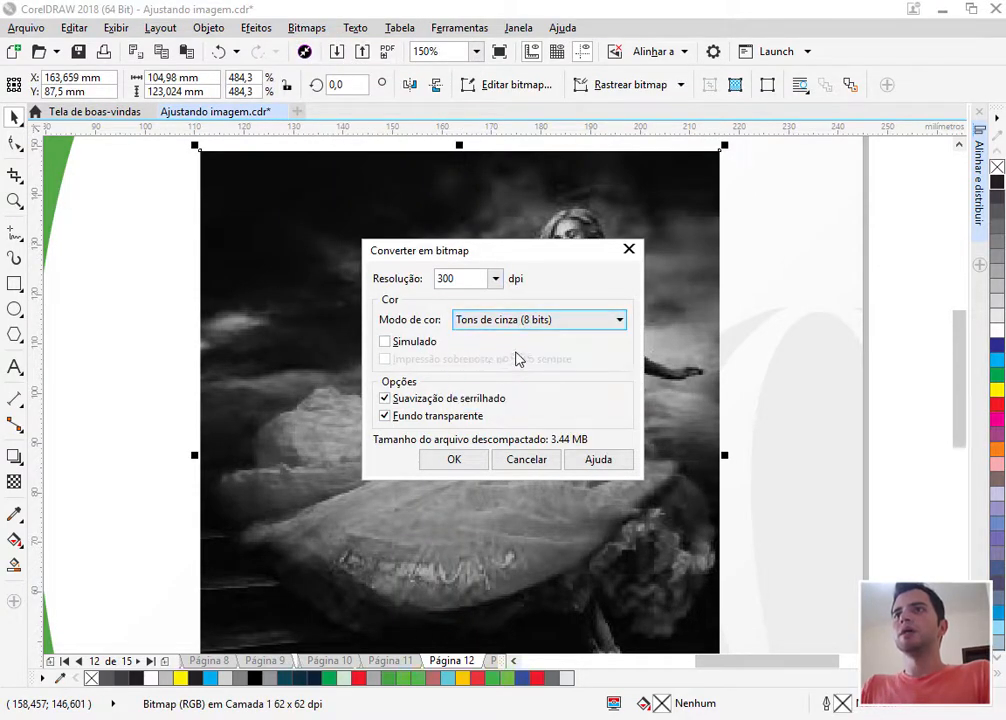
click(527, 461)
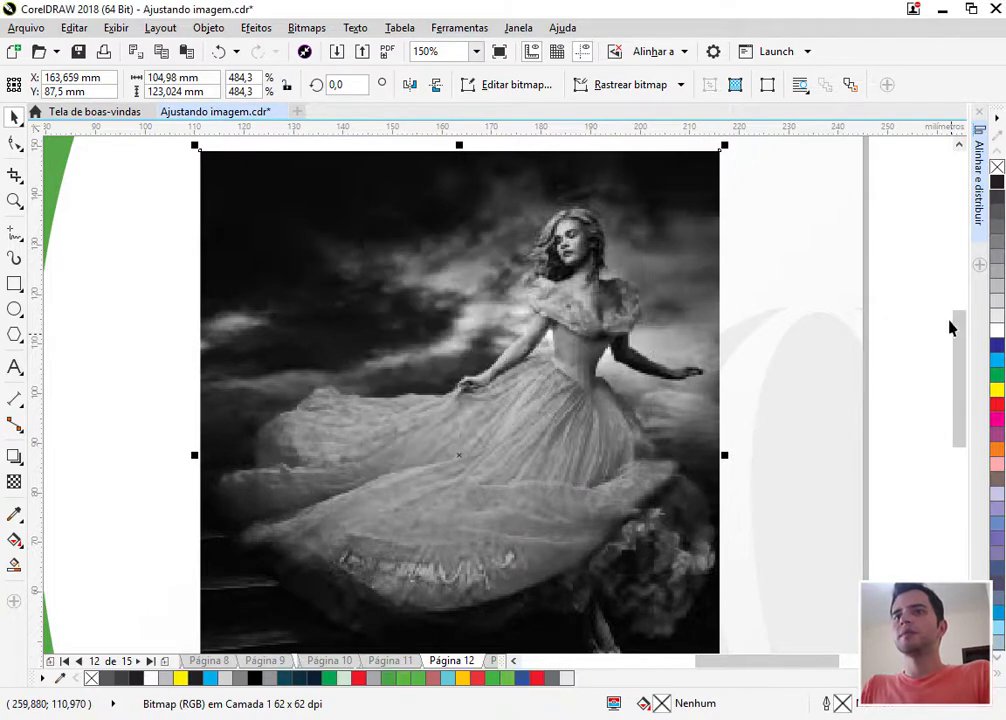
Go to page 13 and enlarge the red-tinted baby photo, leaving free space beside it.
click(897, 321)
key(shift+F4)
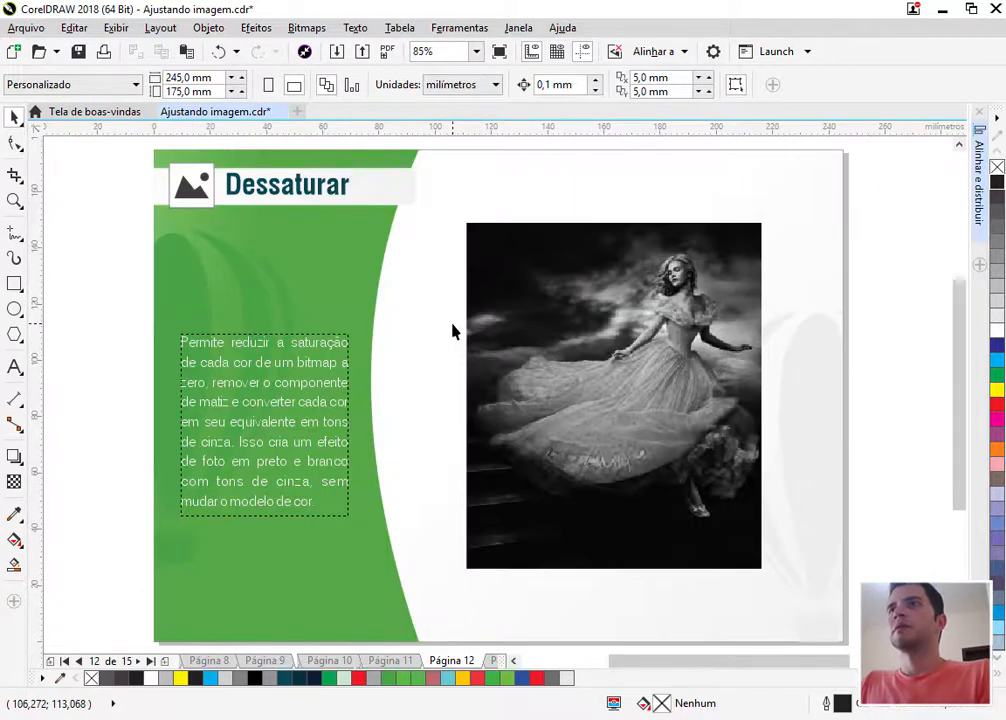
key(Page_Down)
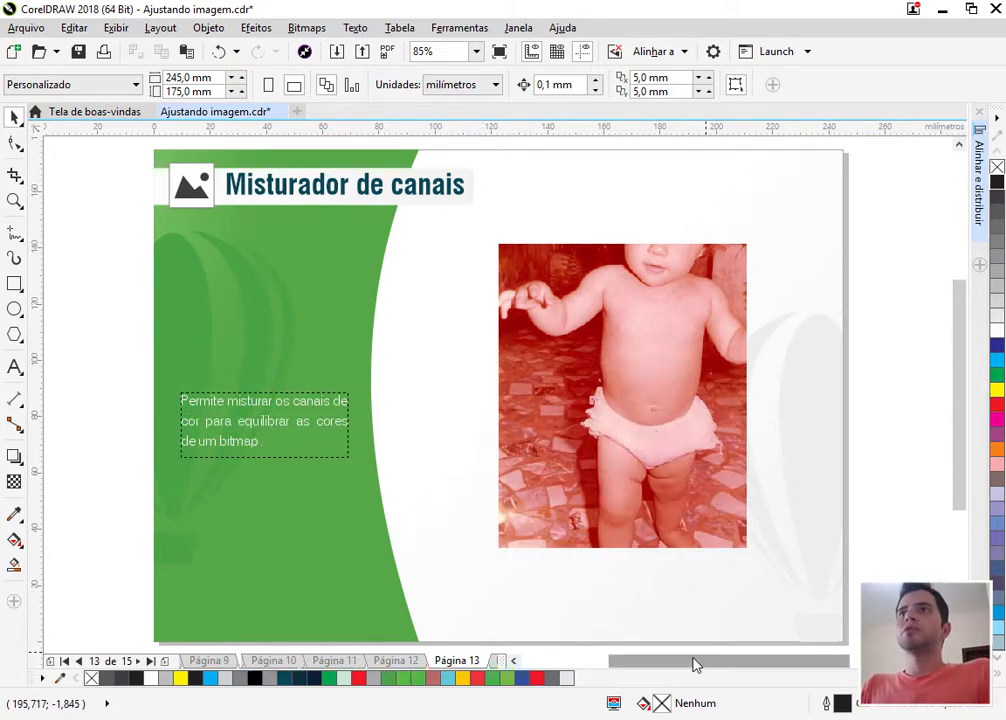
drag(694, 665, 778, 668)
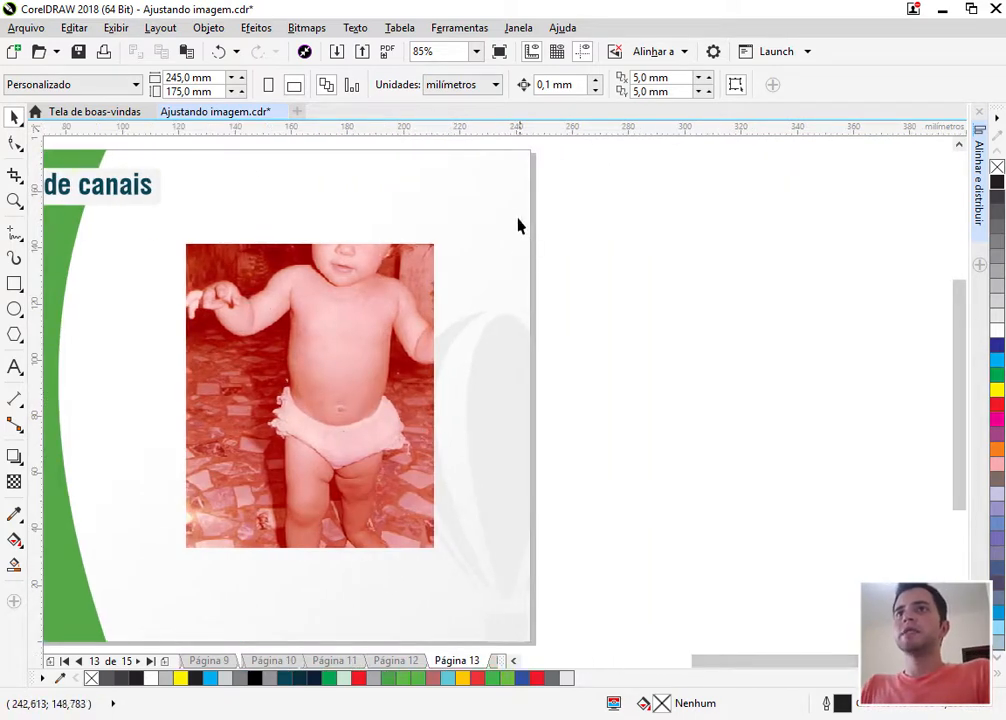
key(z)
drag(528, 210, 171, 575)
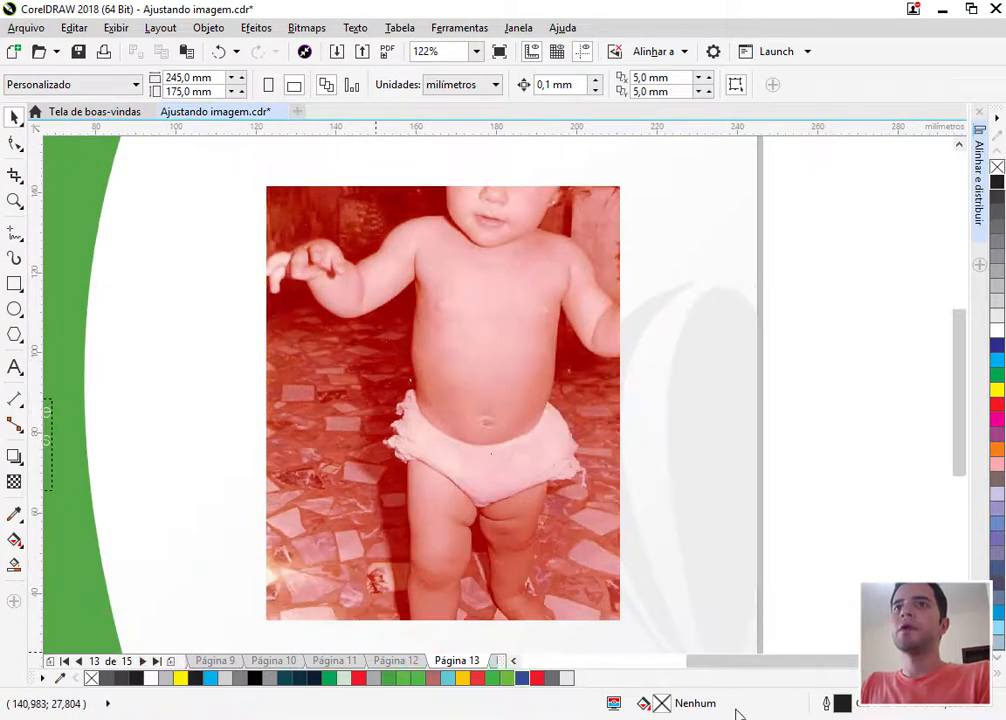
drag(733, 670, 770, 668)
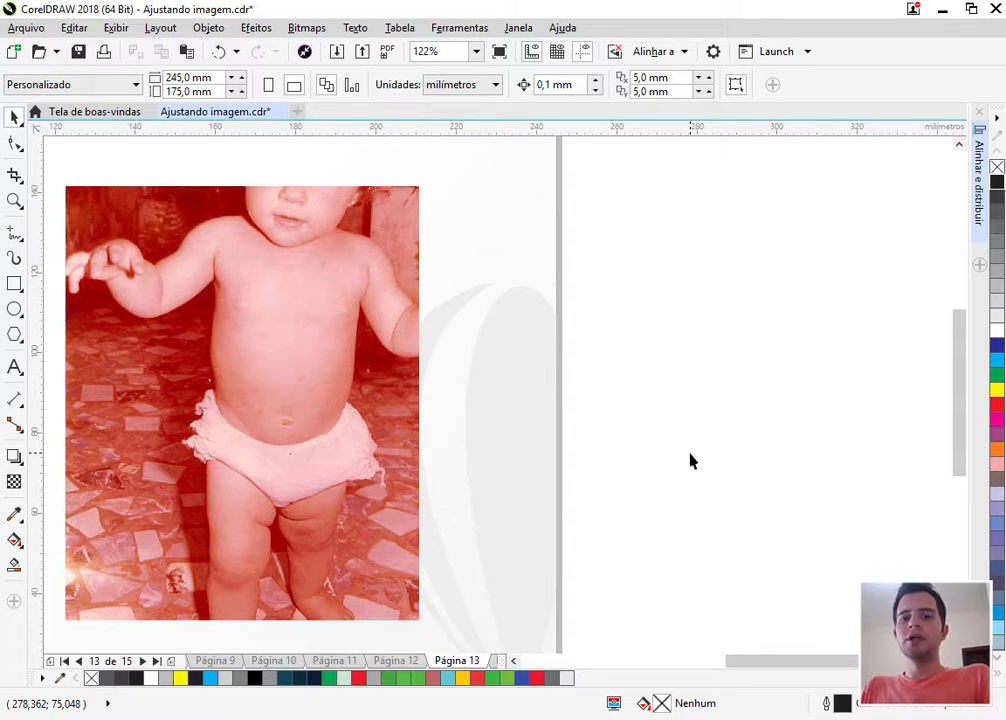
Open Misturador de canais for the baby photo, review its color models and output channels, and keep RGB with Vermelho.
click(272, 301)
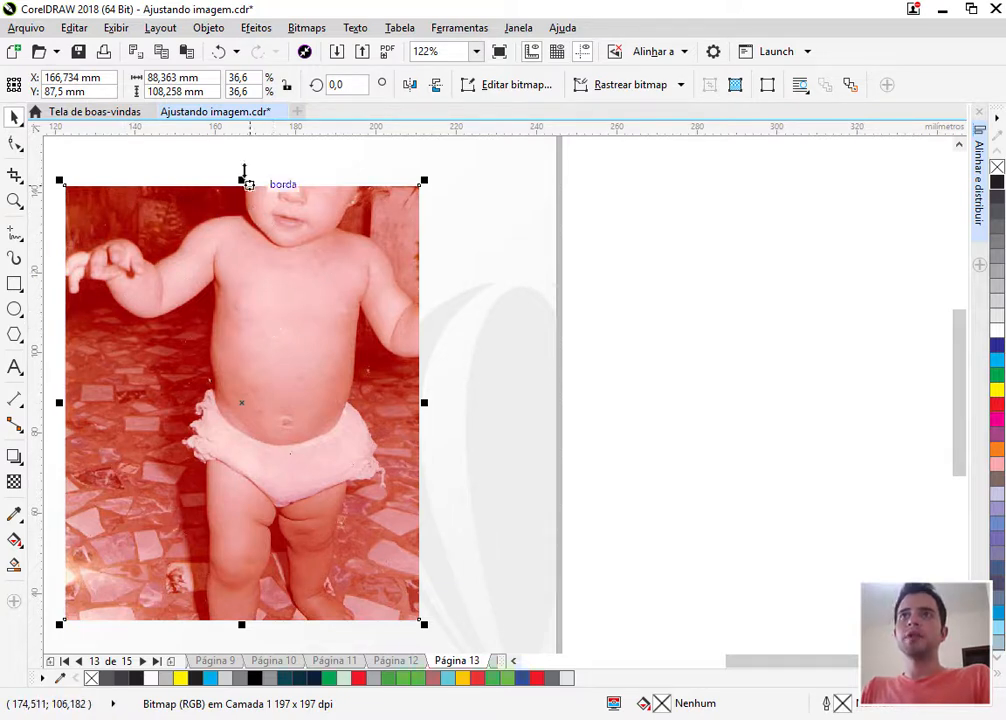
click(255, 28)
mouse_move(290, 49)
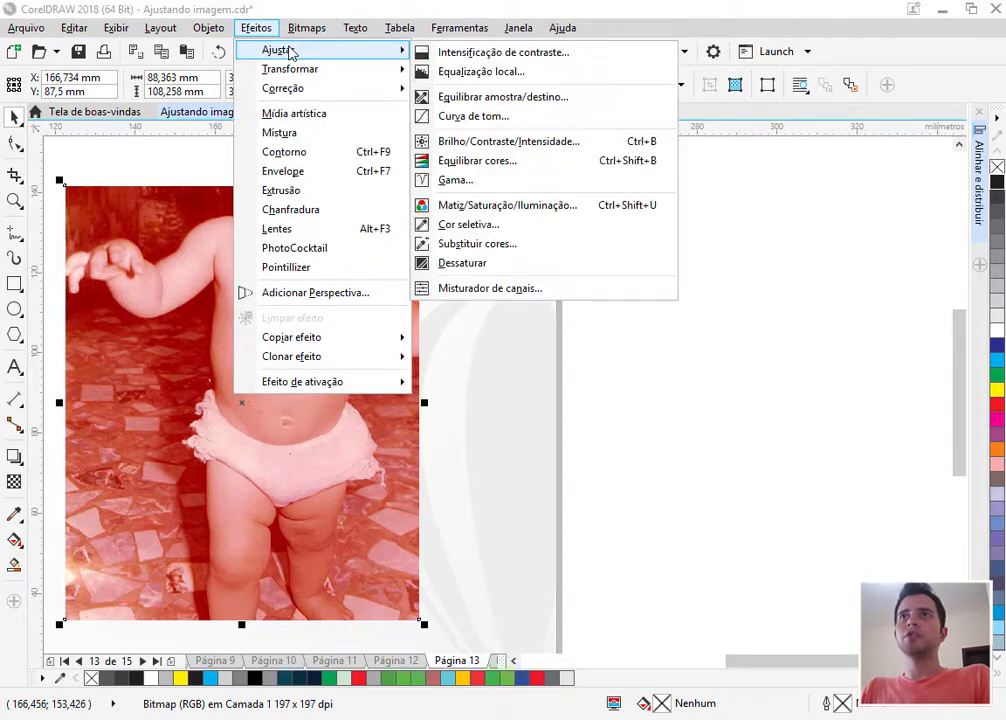
click(506, 300)
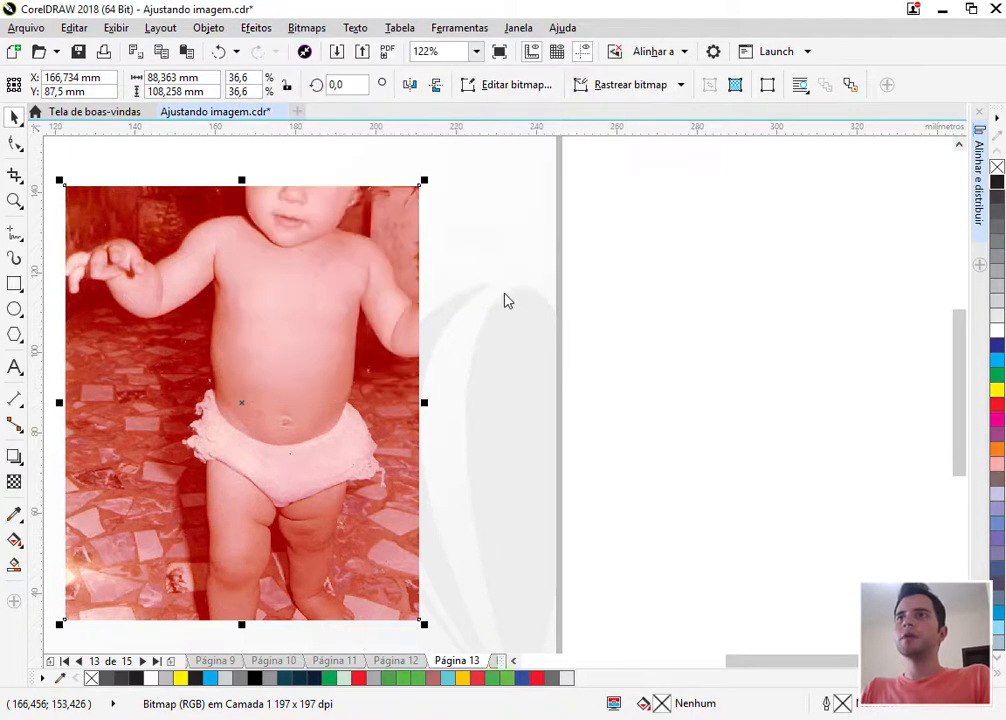
drag(429, 218, 597, 207)
click(630, 475)
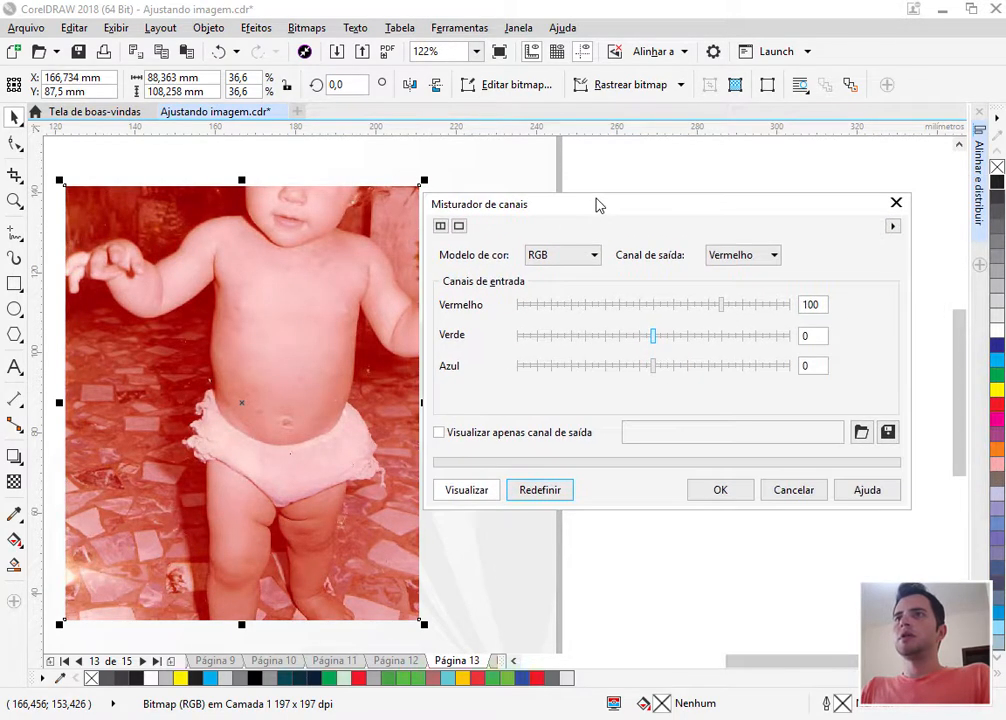
click(588, 260)
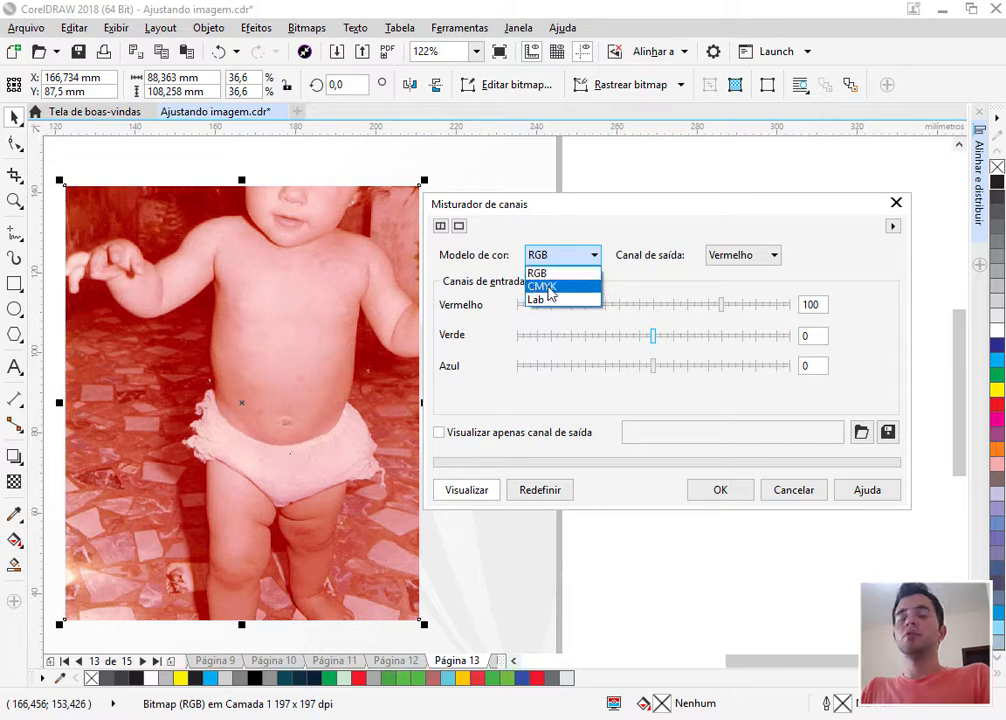
click(751, 262)
click(748, 258)
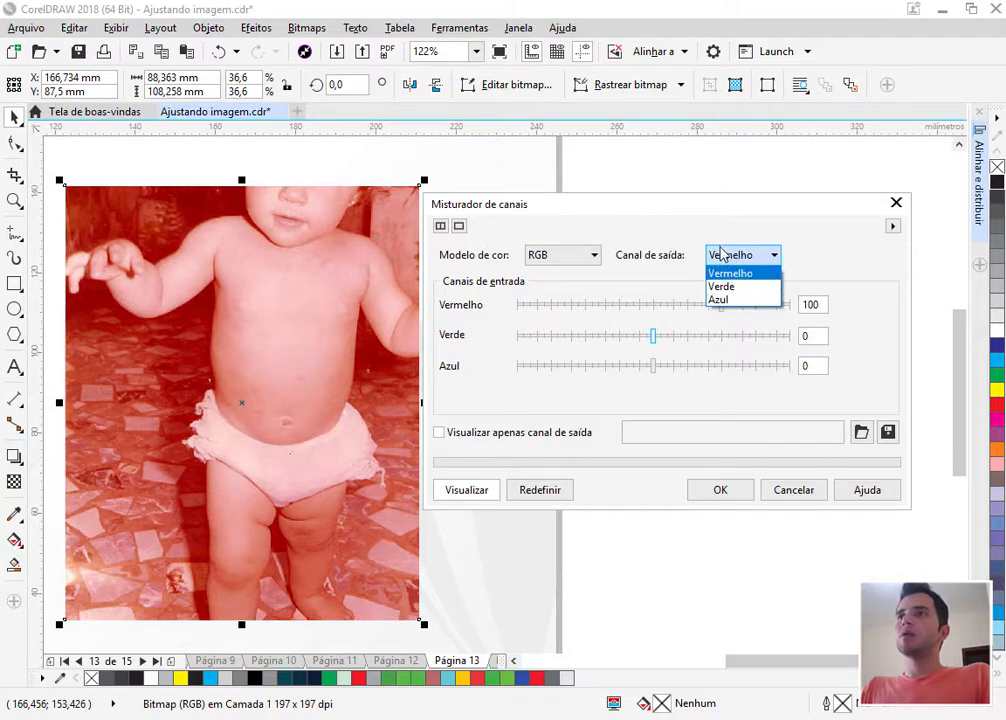
click(672, 304)
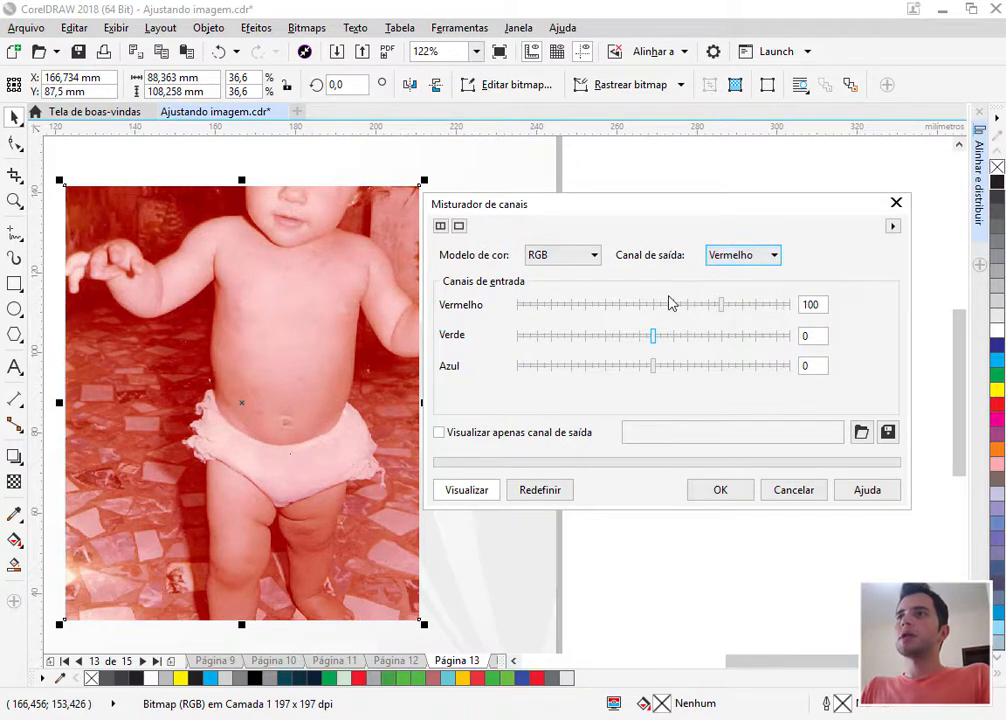
Try input channel Vermelho at 70, set Verde to 20 and Vermelho to 60, and apply the channel mix to the baby photo.
click(724, 306)
drag(729, 311, 707, 307)
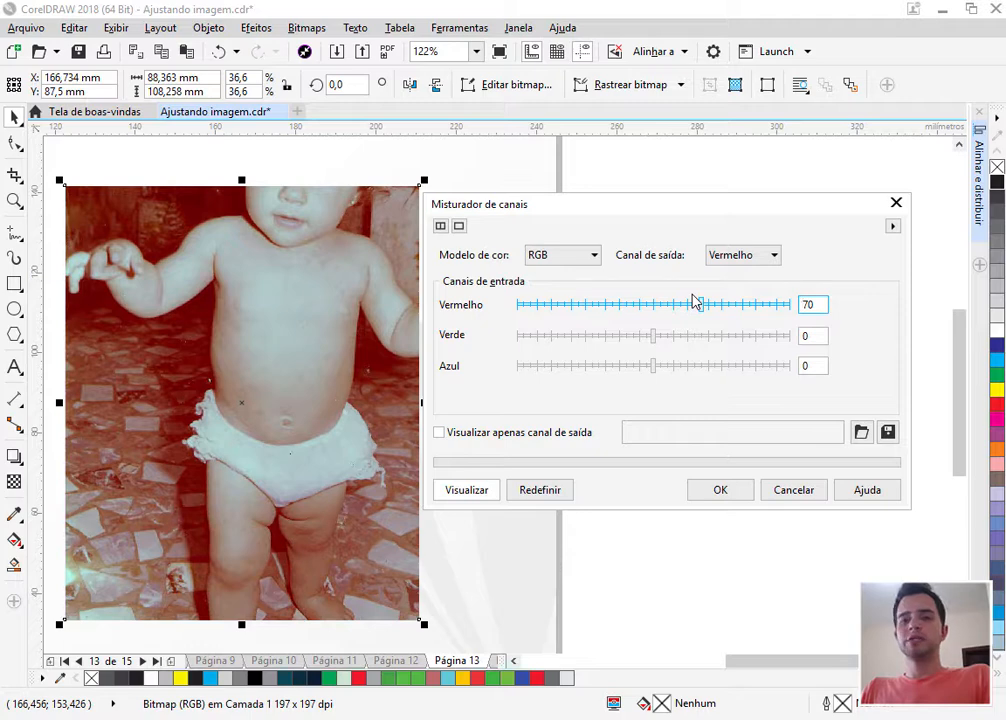
click(657, 340)
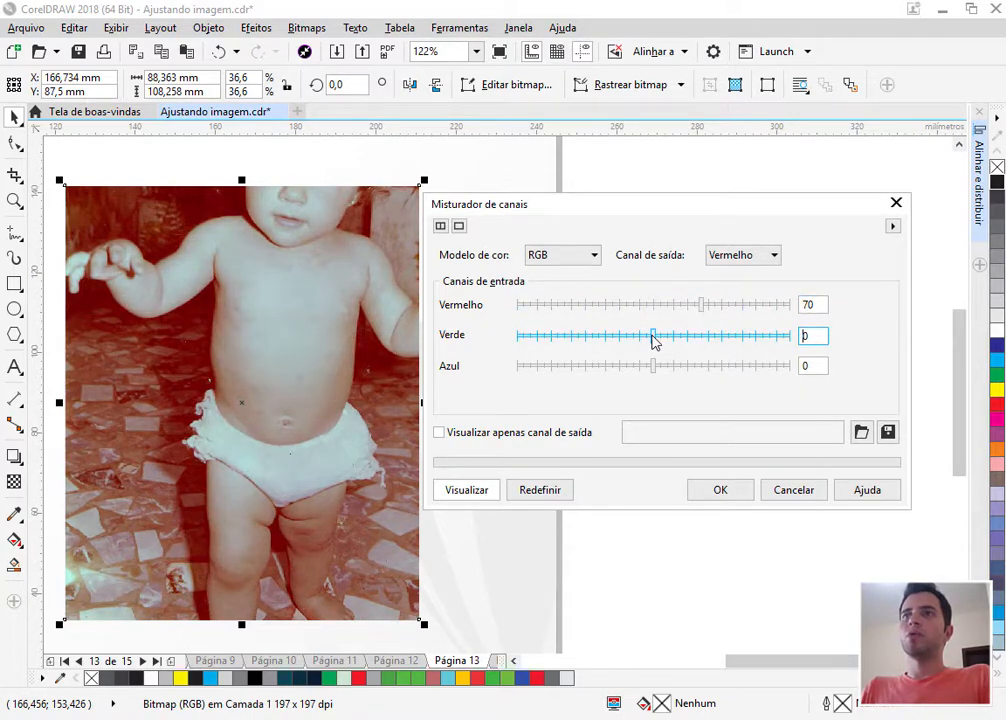
drag(655, 343, 672, 342)
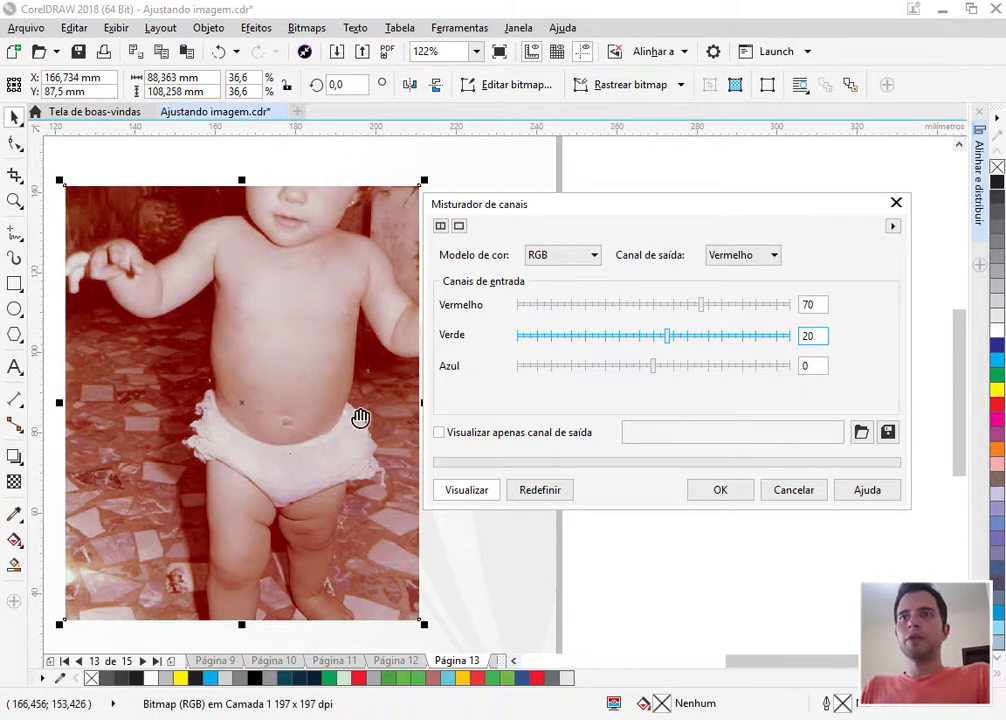
click(702, 309)
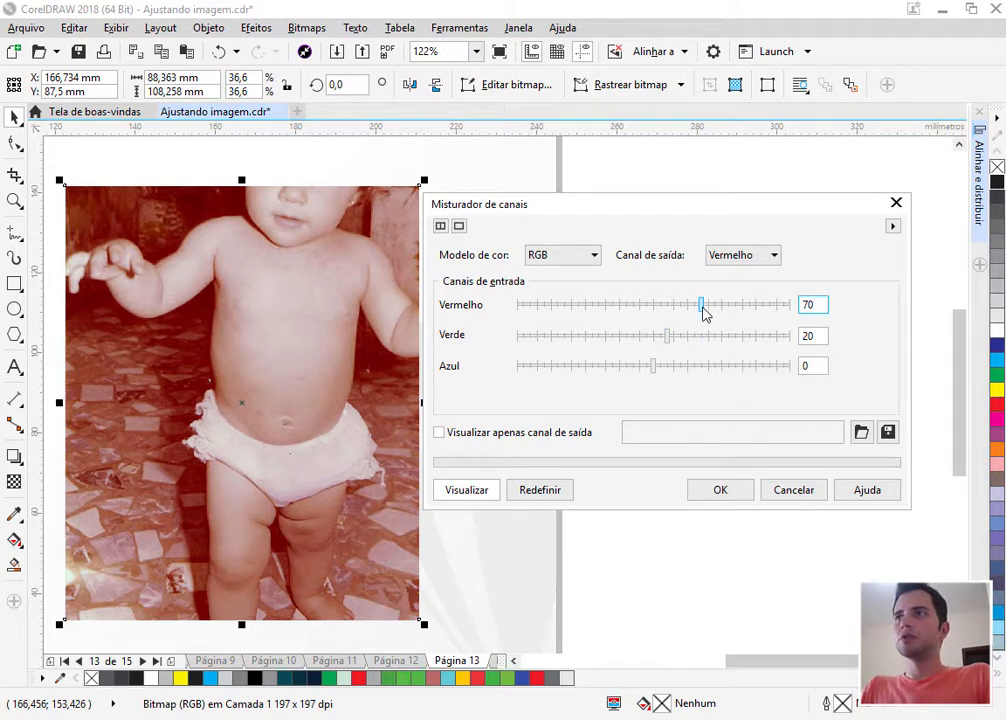
drag(705, 312, 699, 314)
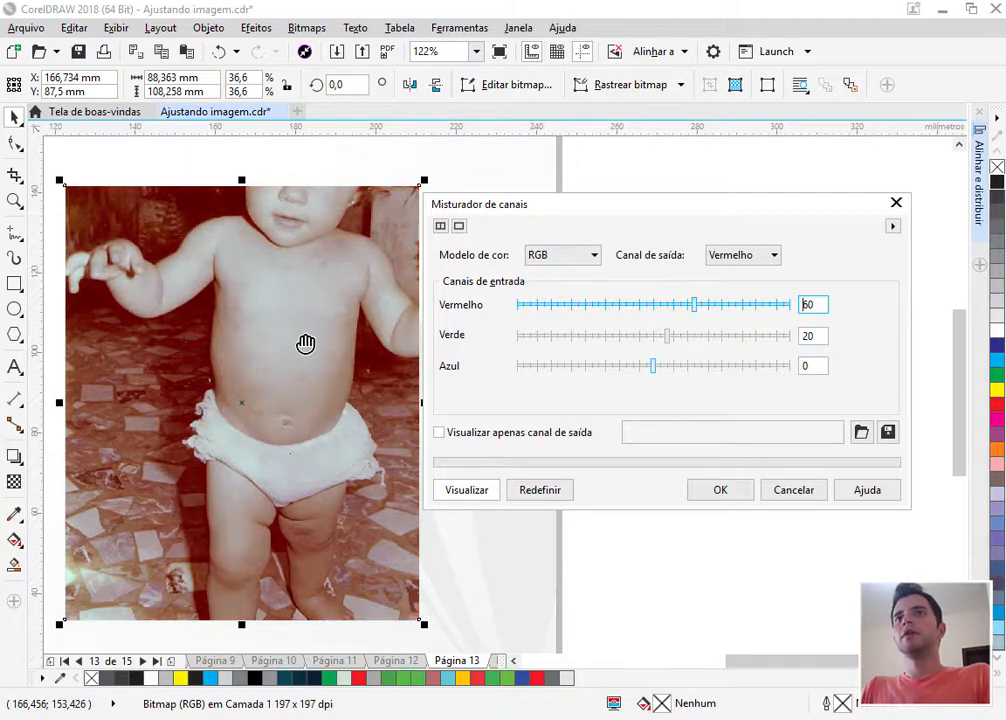
click(720, 491)
click(675, 388)
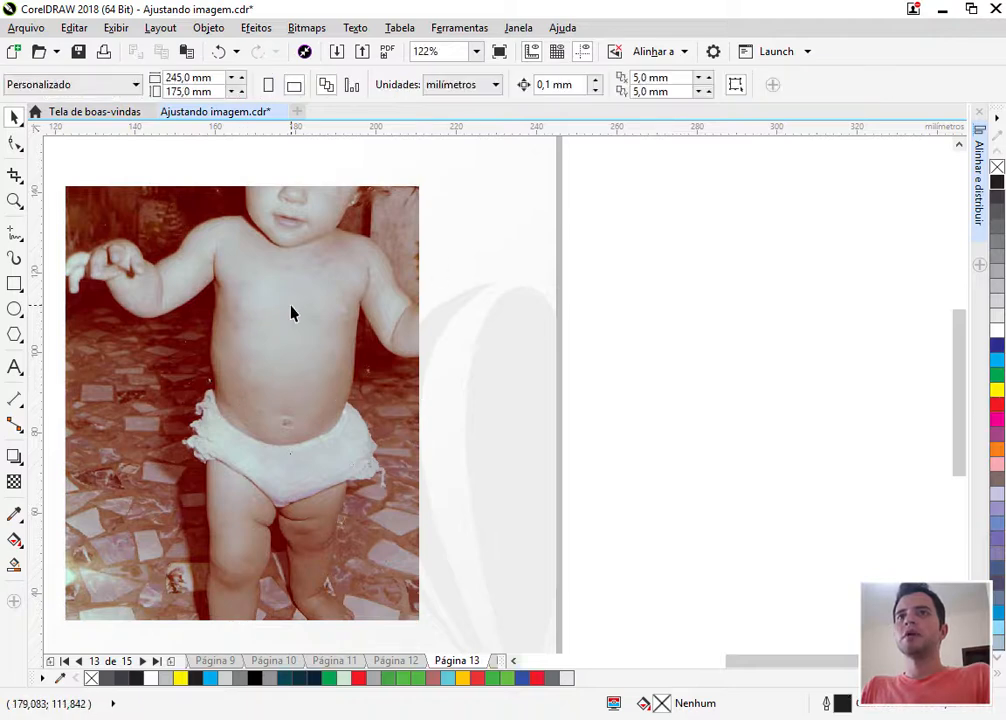
Go to page 14 and look over the available Transformar effects.
scroll(305, 345, down, 2)
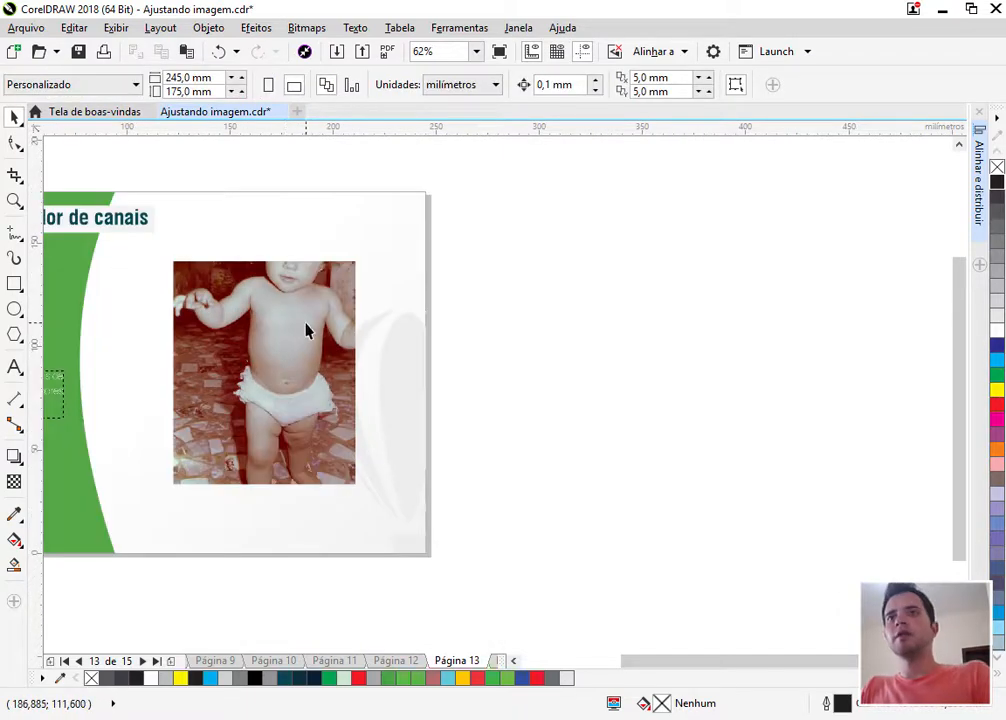
key(shift+F4)
key(Page_Down)
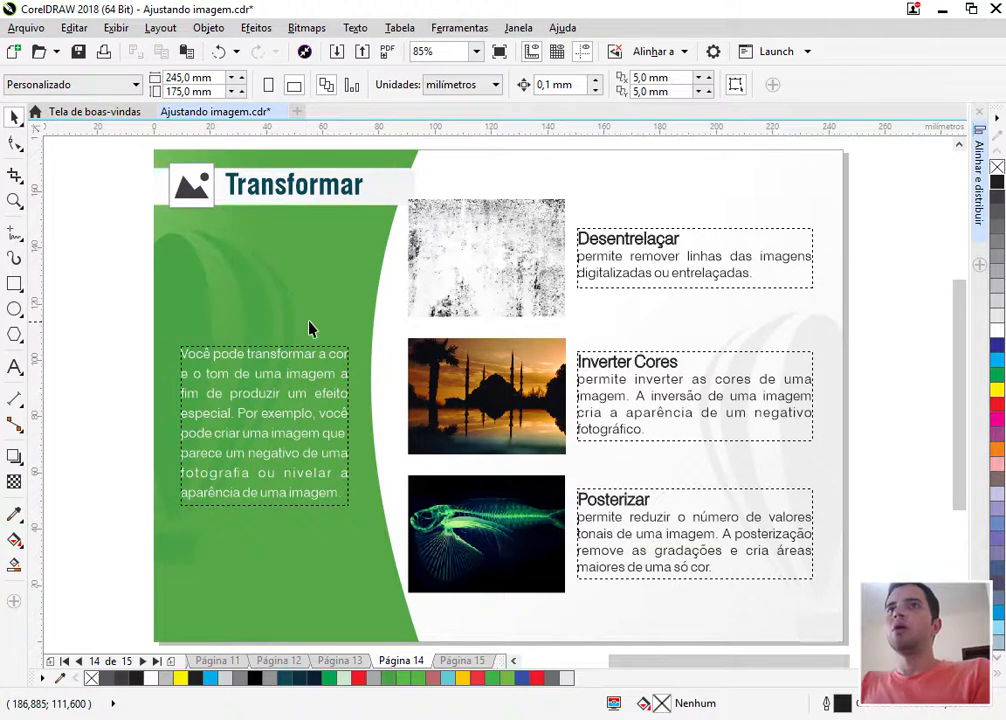
click(256, 28)
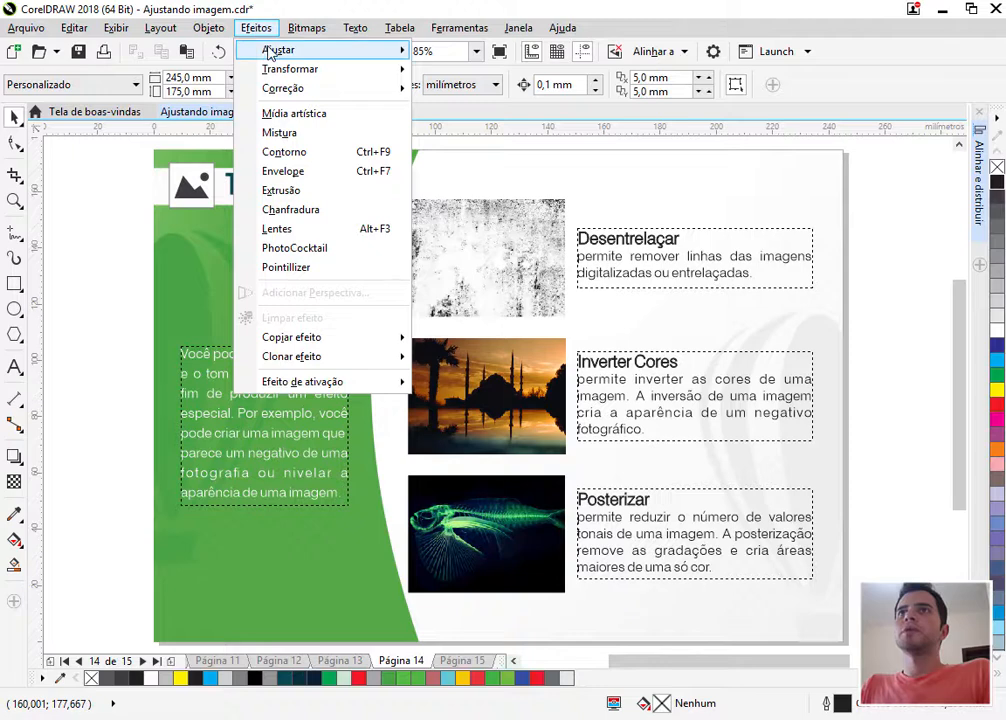
mouse_move(295, 76)
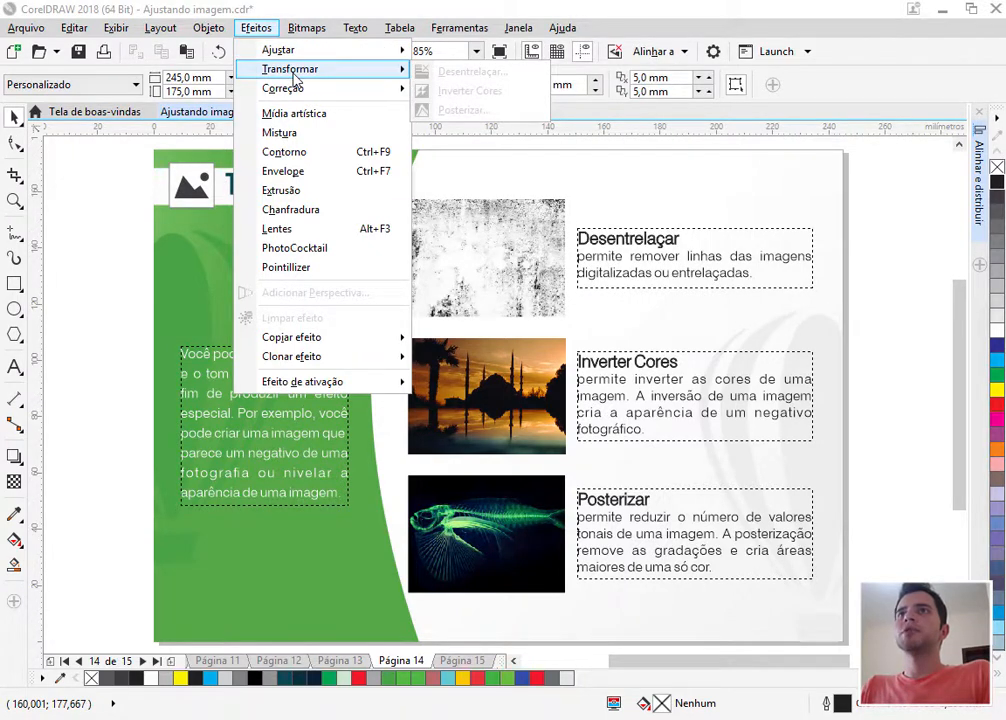
Select the black-and-white texture bitmap beside Desentrelaçar, review the available Transformar and Correção effects, and examine its grain up close.
click(512, 281)
click(512, 281)
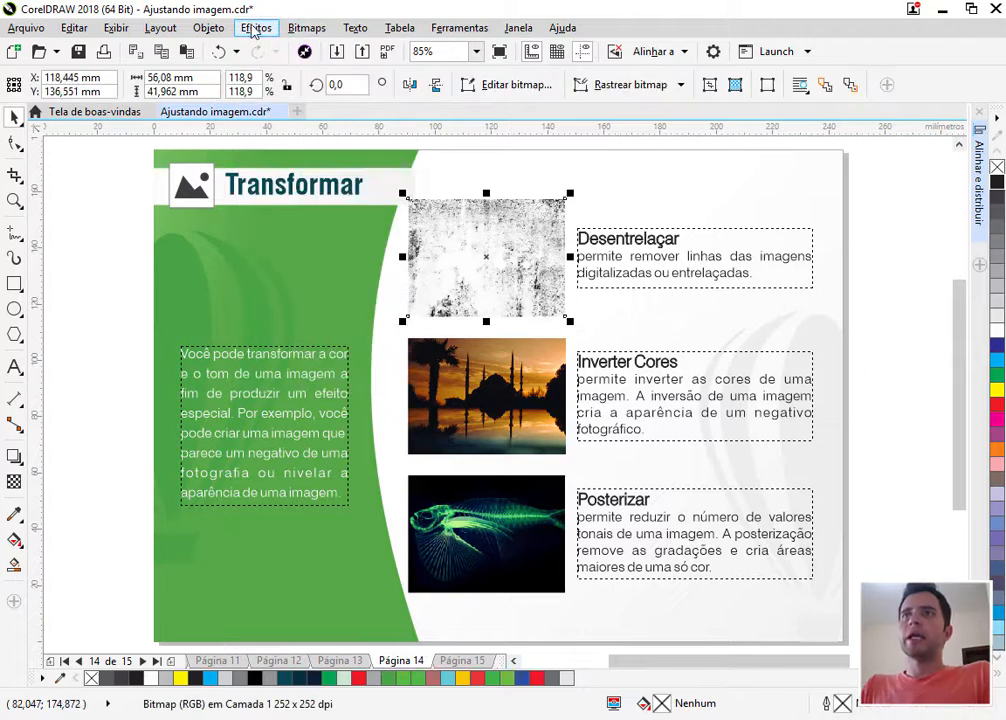
click(254, 29)
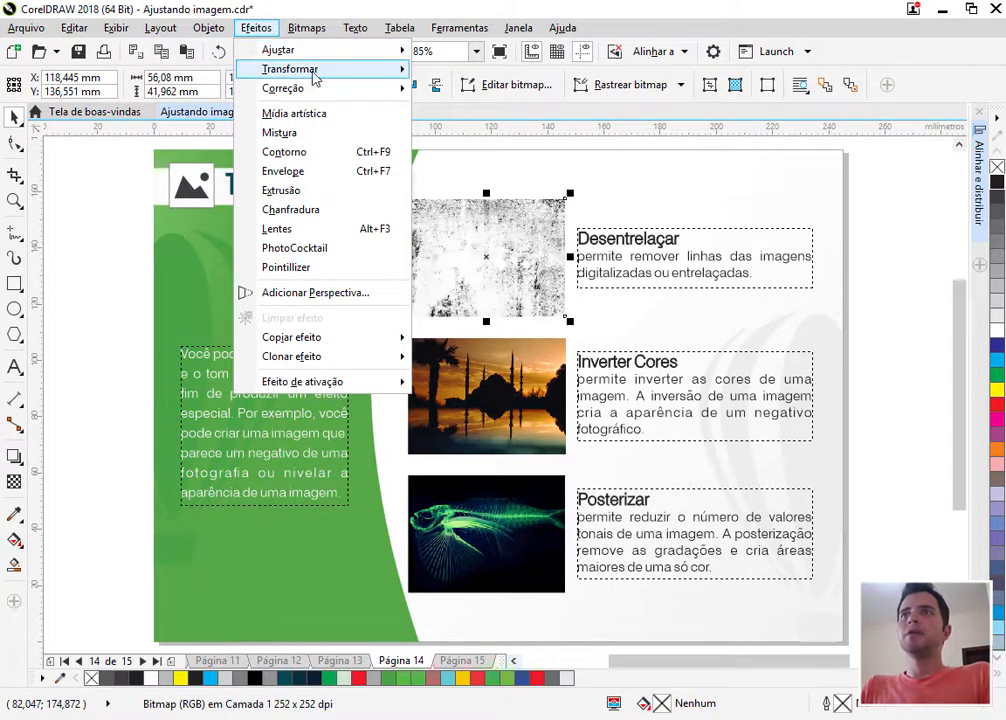
mouse_move(312, 70)
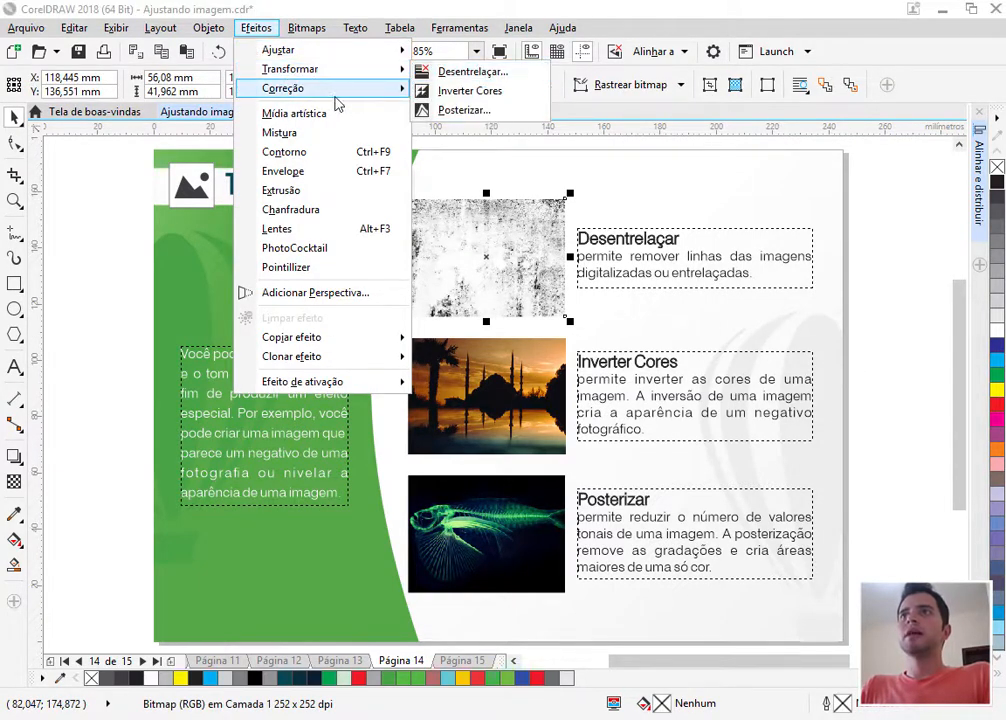
mouse_move(375, 92)
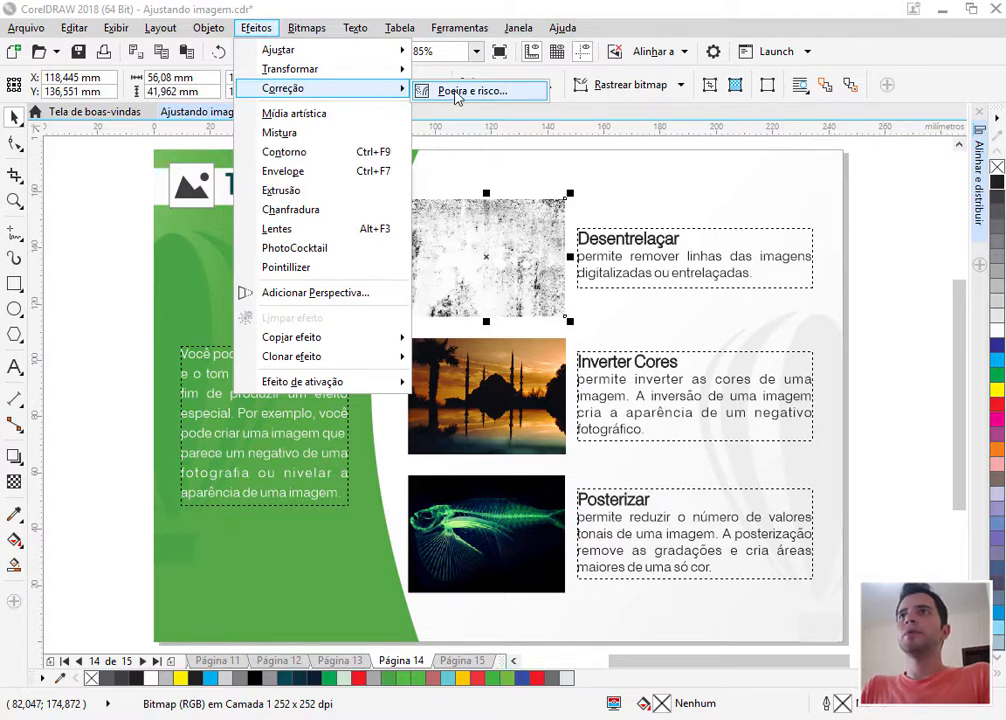
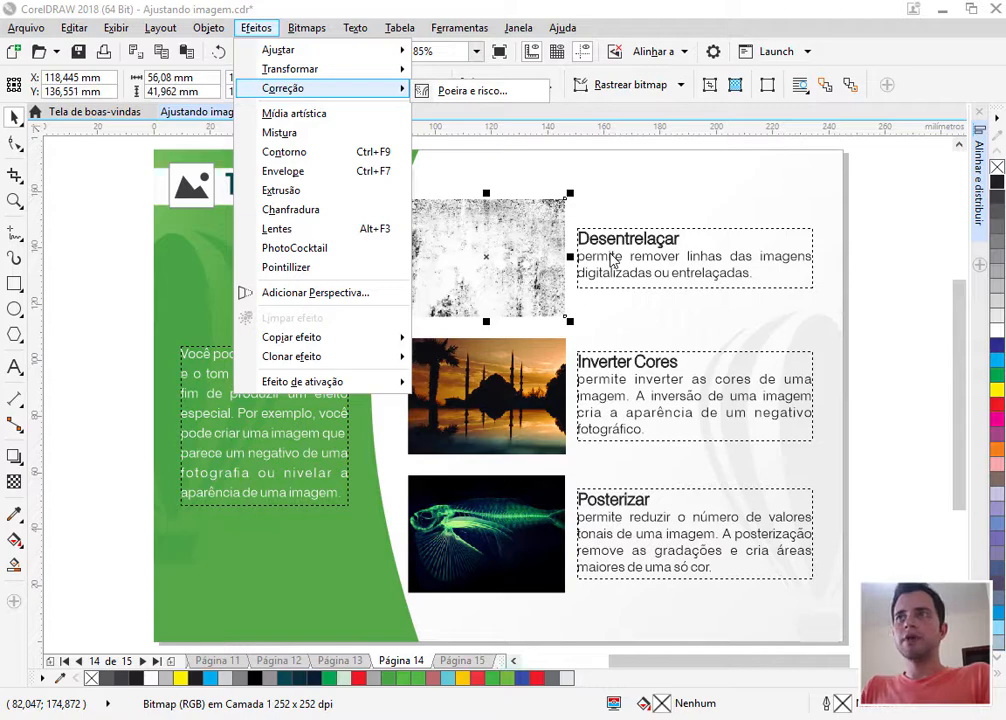
click(500, 252)
scroll(492, 248, up, 3)
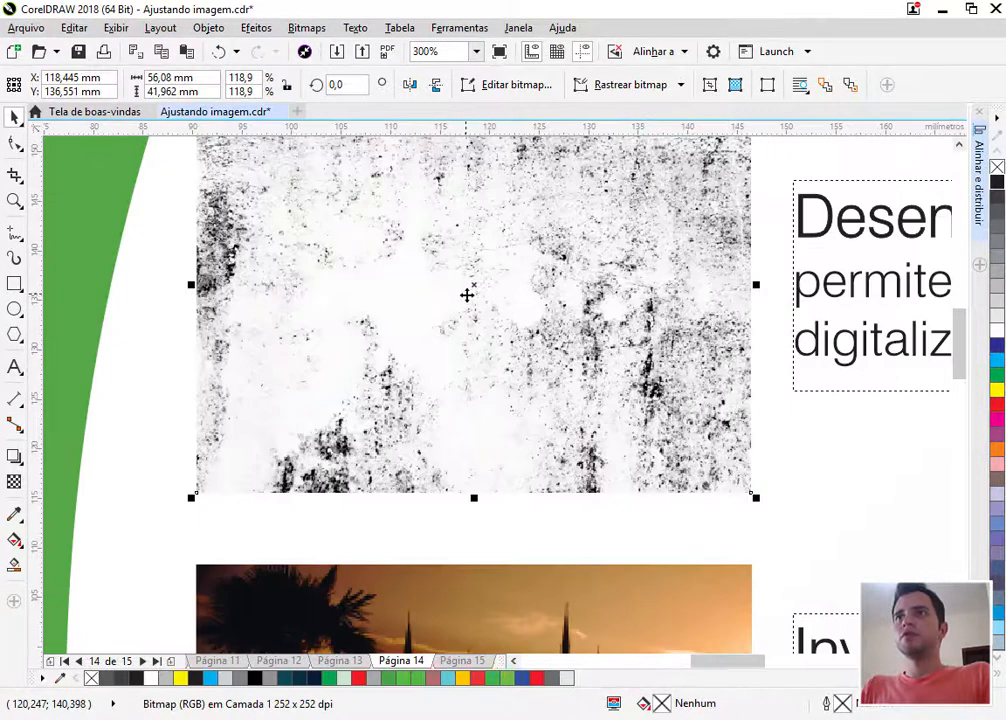
scroll(445, 335, down, 2)
scroll(469, 267, up, 4)
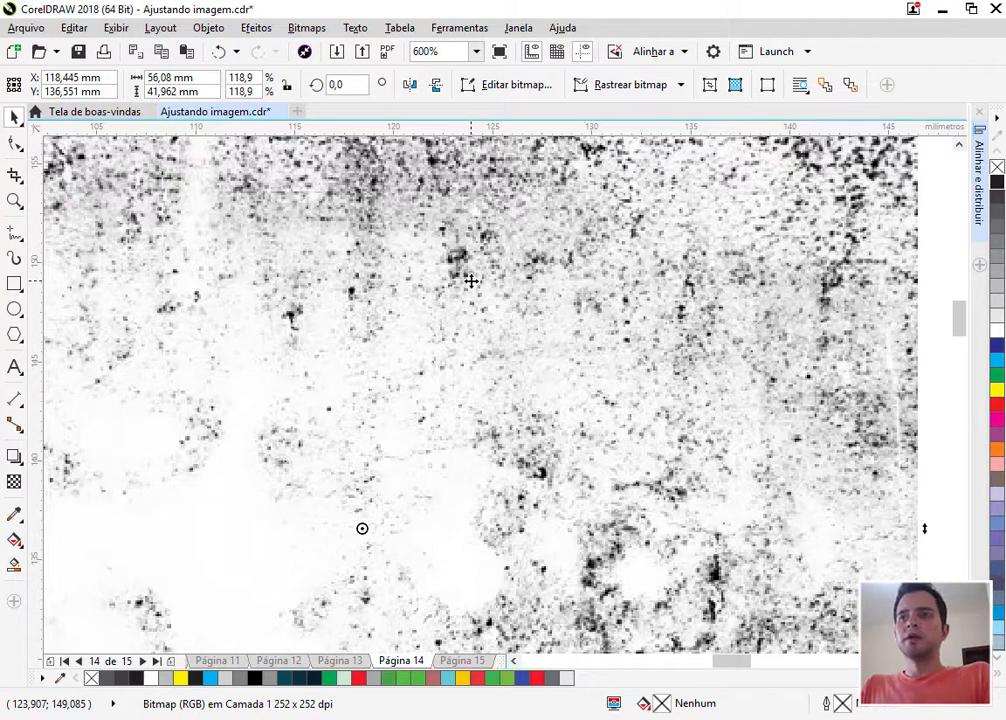
Open Desentrelaçar for the texture bitmap and preview it with Linhas pares and Interpolação.
click(255, 28)
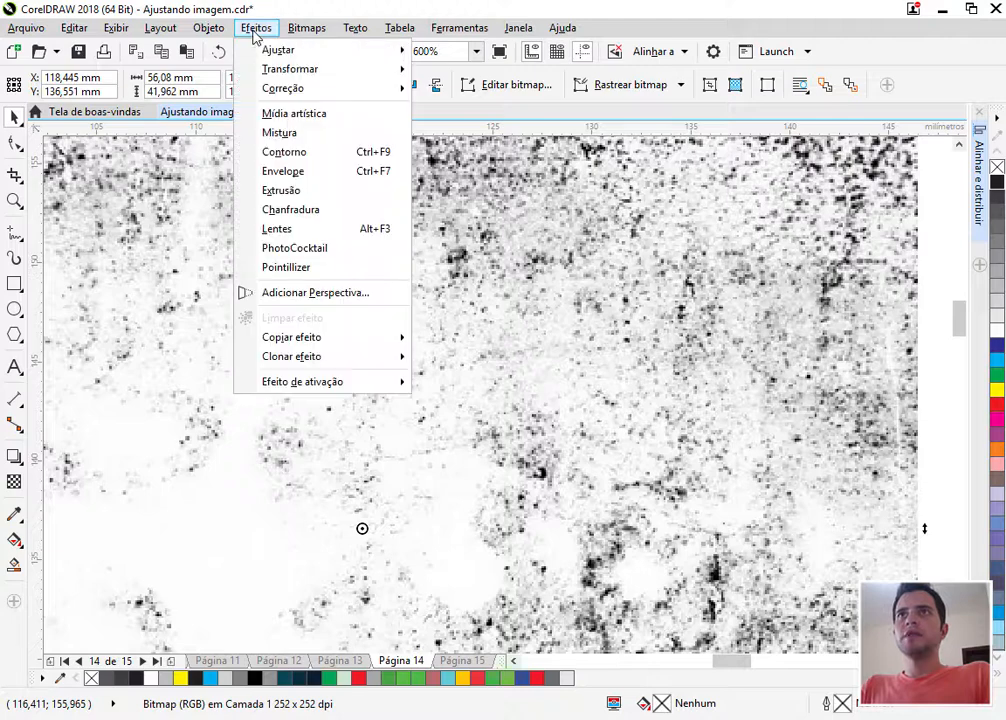
mouse_move(278, 71)
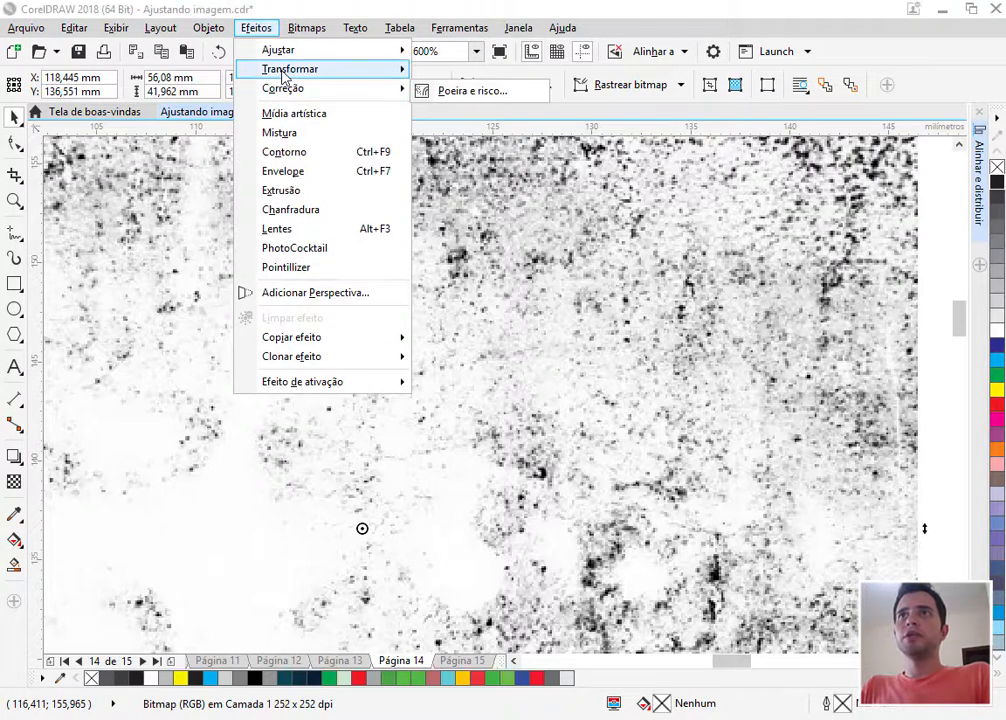
click(450, 72)
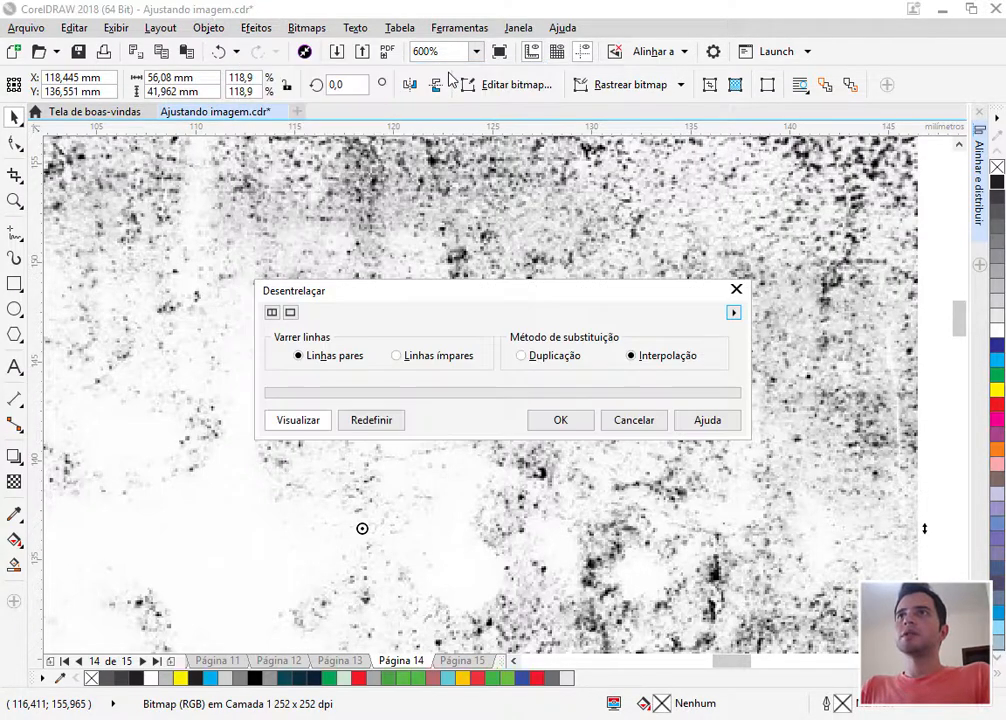
drag(332, 292, 412, 300)
click(392, 428)
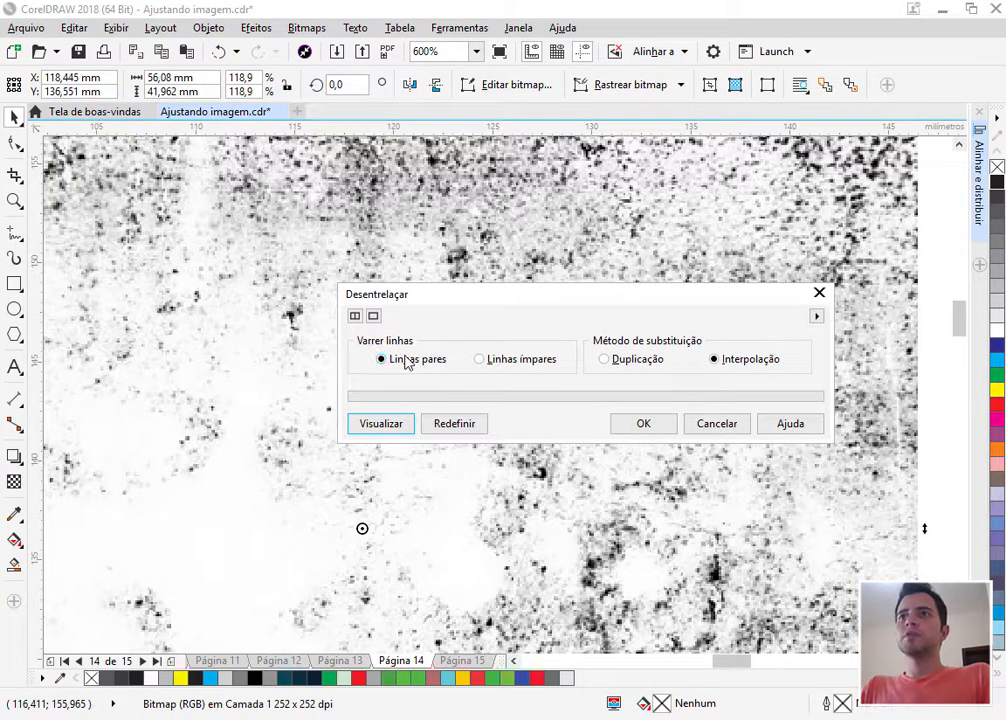
Compare Duplicação with Interpolação on Linhas ímpares, and apply Desentrelaçar to the texture bitmap with Linhas ímpares and Interpolação.
click(503, 364)
click(393, 425)
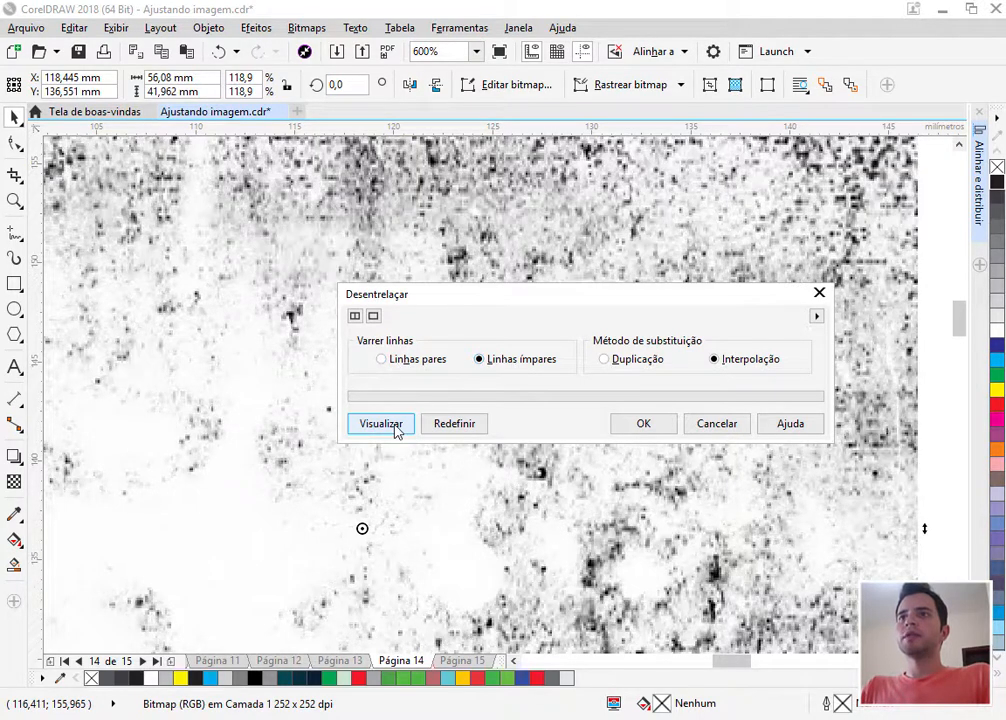
click(640, 361)
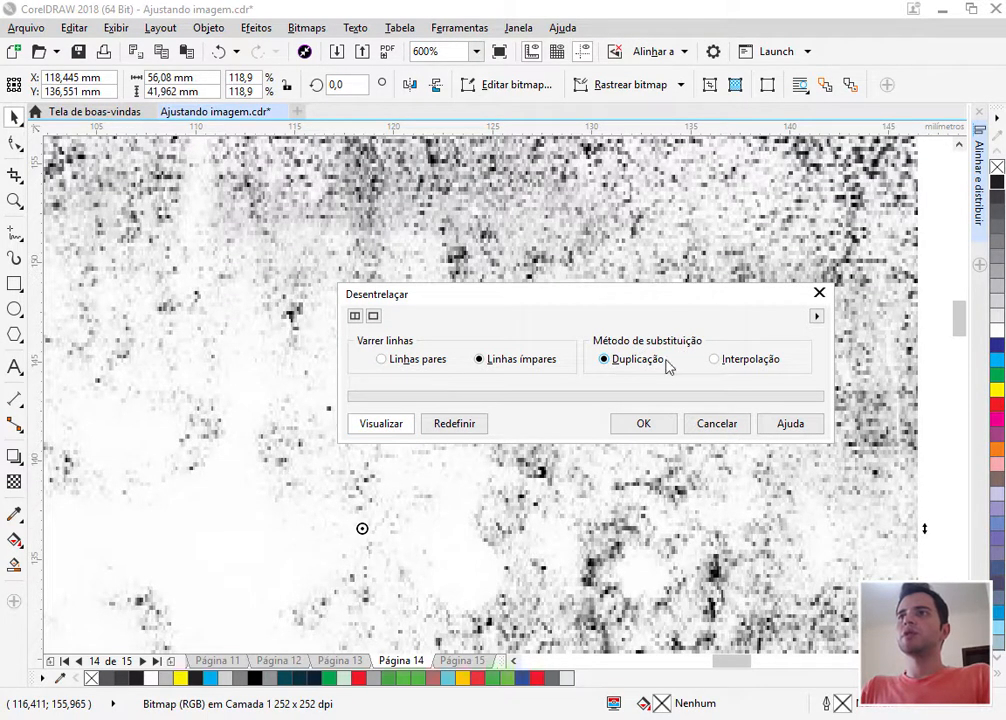
click(763, 367)
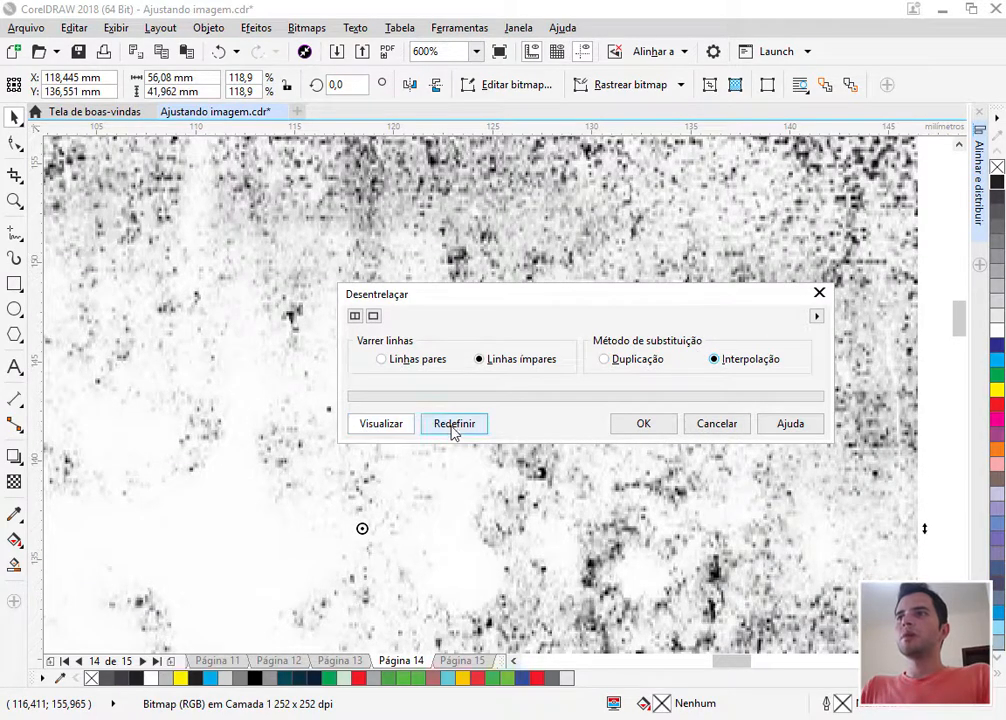
drag(471, 298, 366, 344)
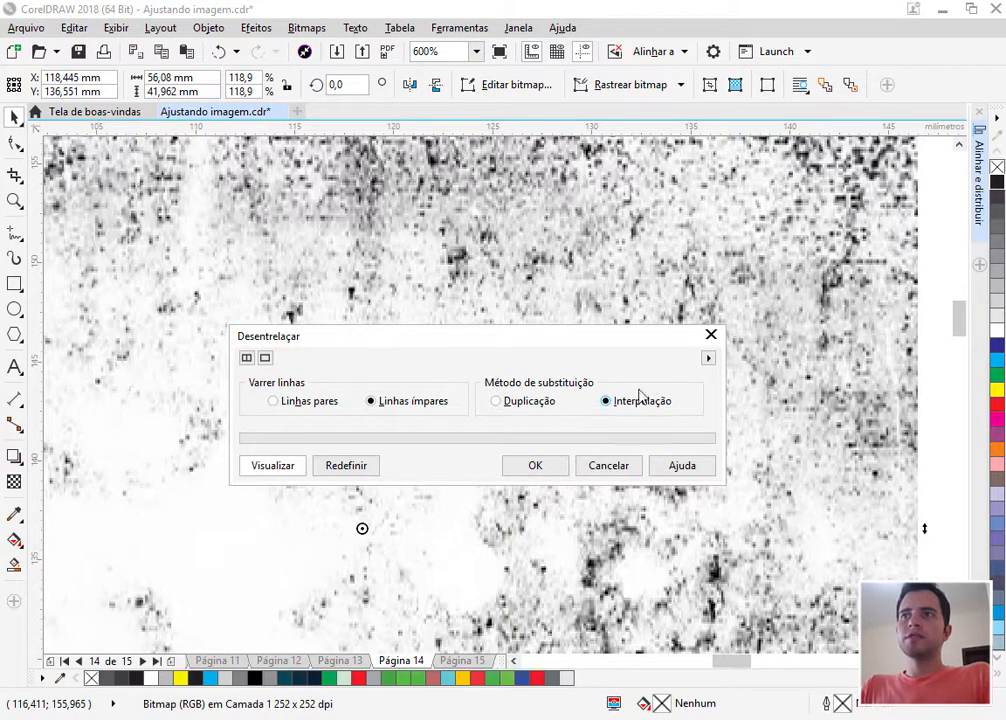
click(536, 466)
Swap the fish and mosque photos so the fish sits beside Inverter Cores, and place a copy of the fish directly to its right.
scroll(390, 386, down, 1)
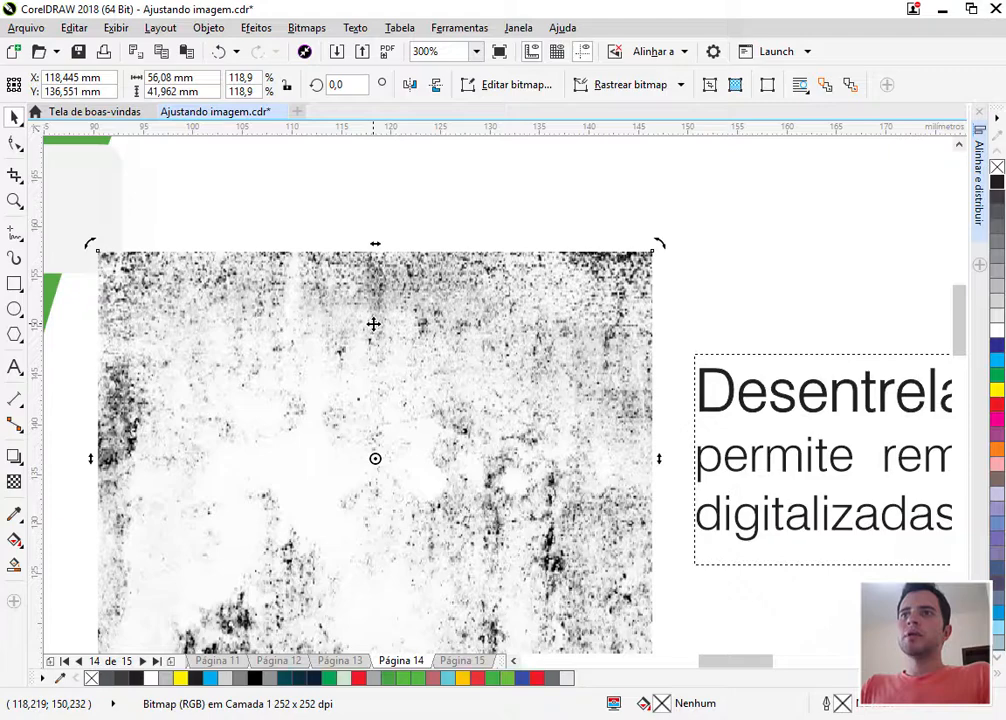
scroll(281, 334, down, 1)
scroll(352, 238, down, 1)
click(323, 524)
scroll(323, 524, up, 2)
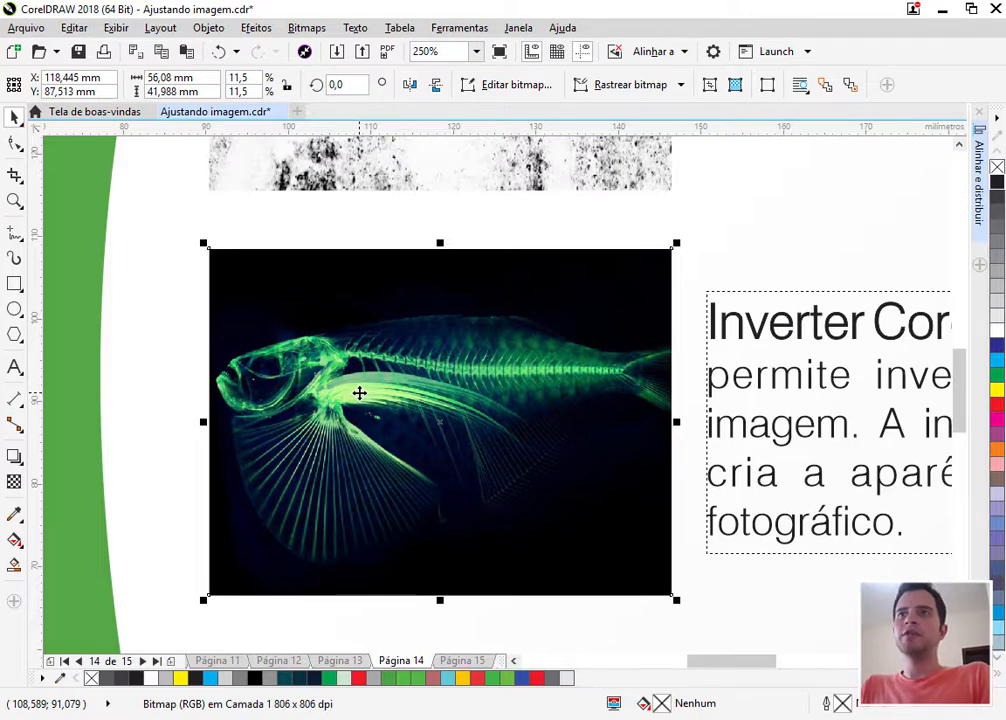
scroll(278, 359, down, 1)
drag(330, 412, 566, 418)
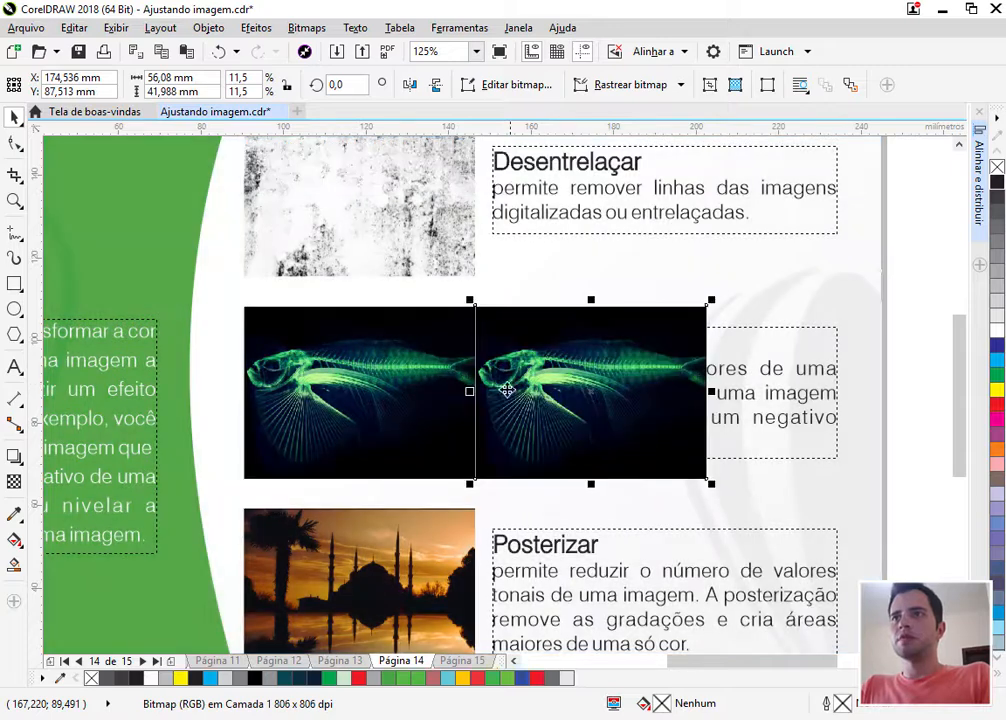
Apply Inverter Cores to the right-hand fish copy and compare it closely with the green original.
click(567, 401)
scroll(602, 386, up, 1)
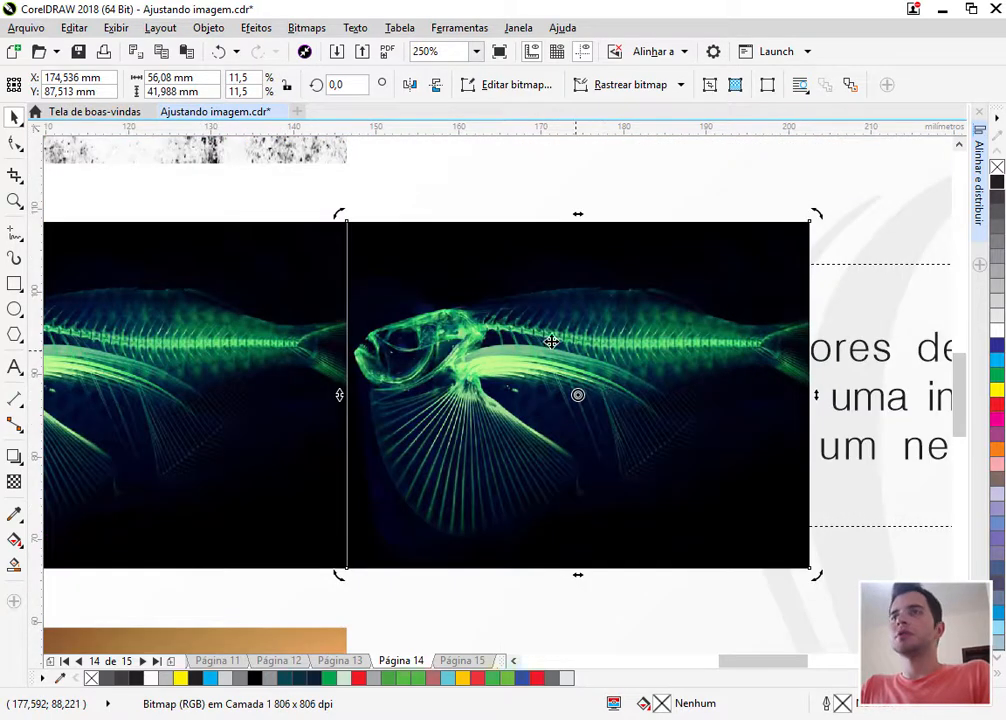
click(255, 28)
mouse_move(292, 69)
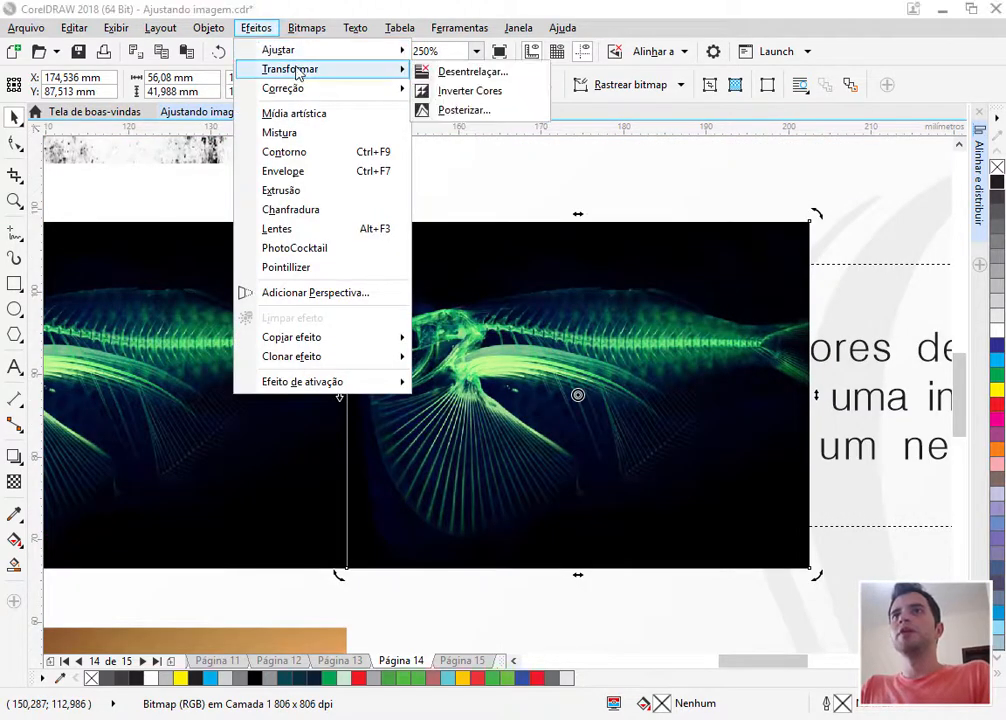
click(449, 91)
scroll(594, 304, down, 1)
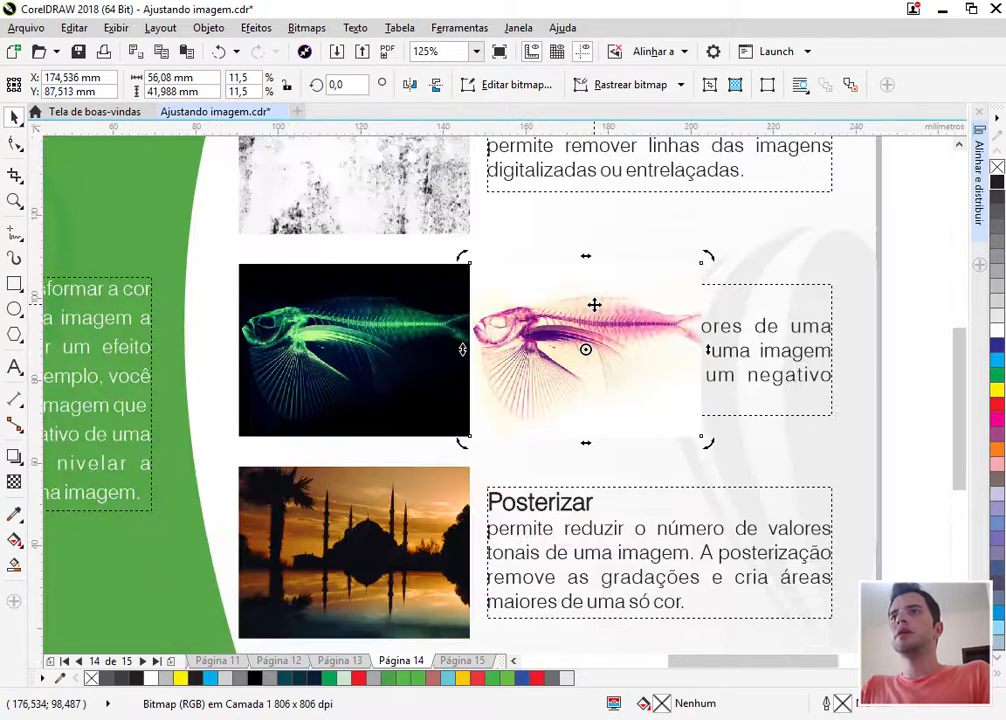
scroll(340, 327, up, 1)
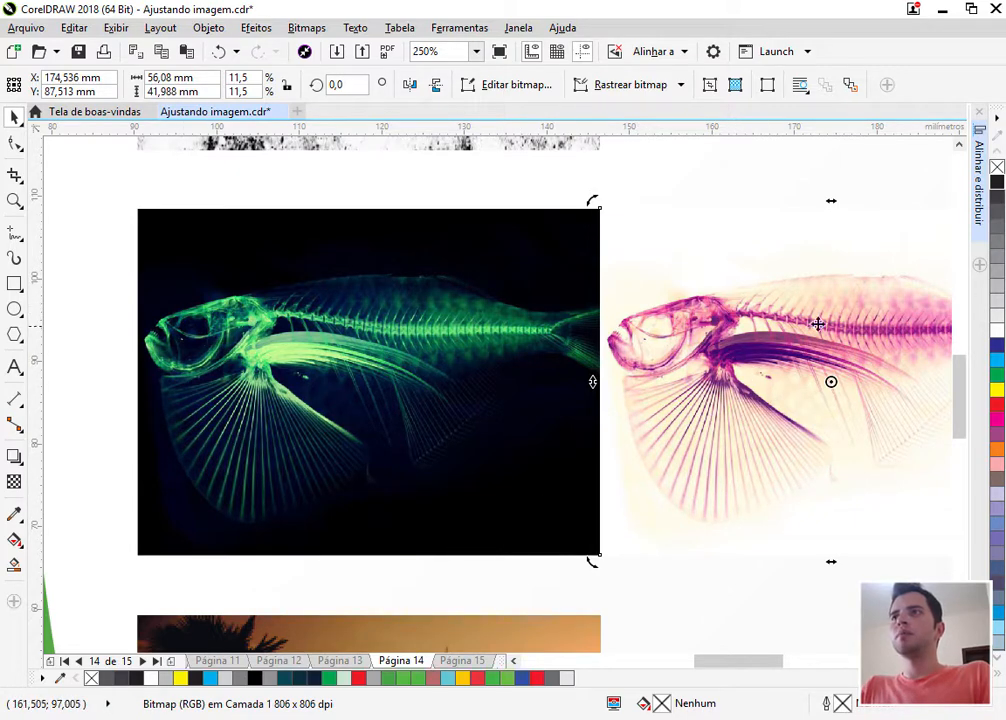
scroll(840, 316, up, 1)
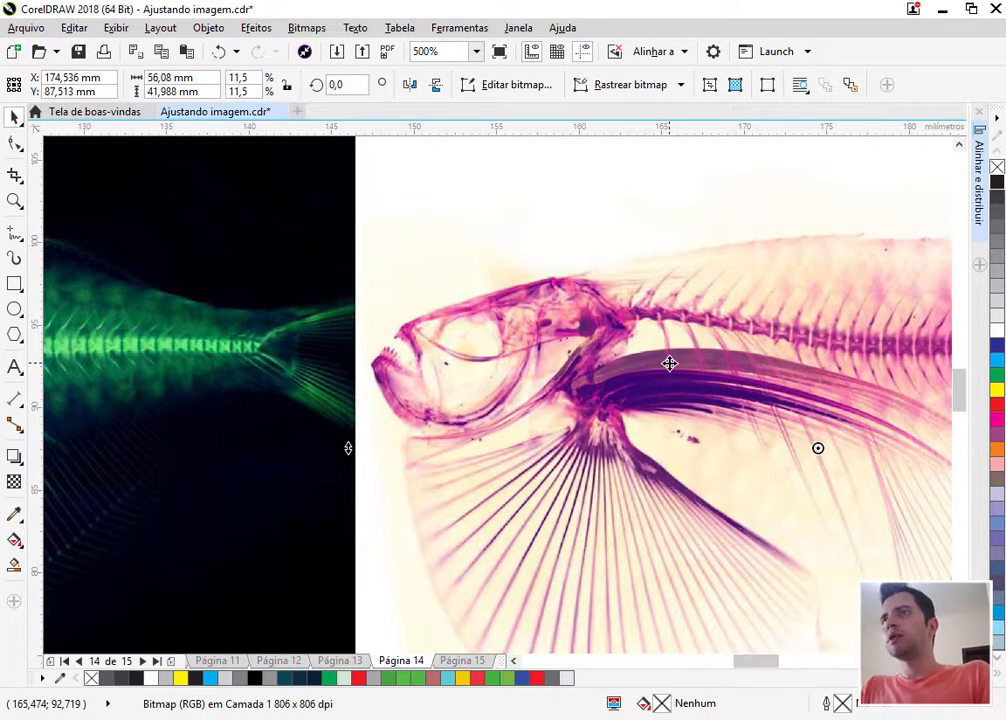
scroll(622, 365, down, 1)
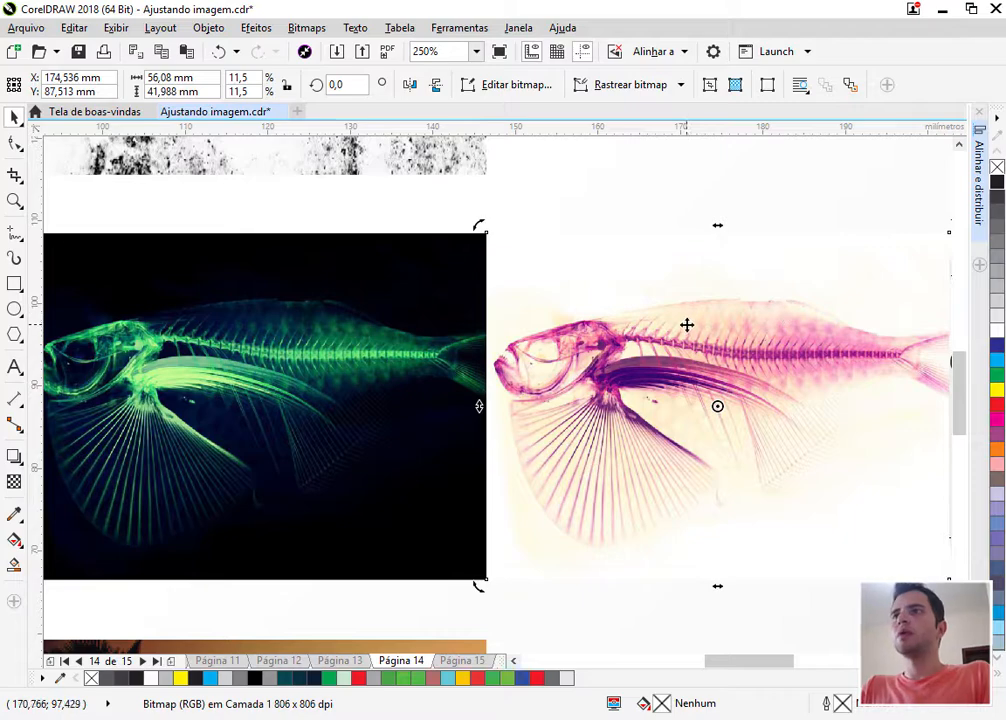
Place another copy of the green fish photo overlapping the pair and convert it to a Tons de cinza bitmap at 300 dpi.
scroll(687, 325, down, 1)
drag(698, 330, 561, 377)
click(307, 28)
click(482, 305)
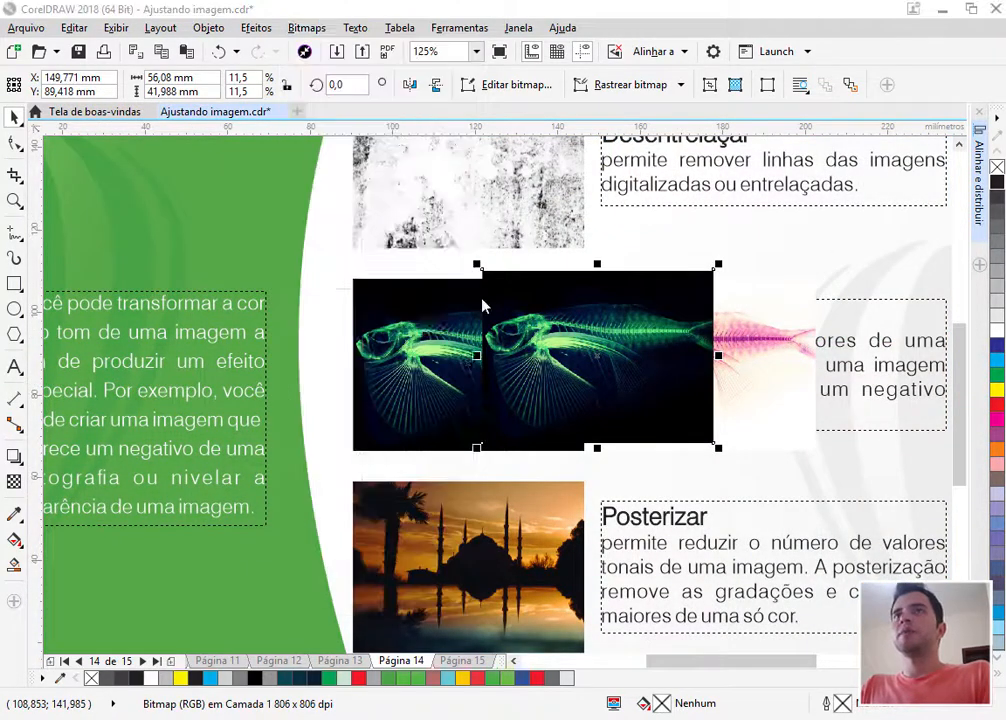
click(451, 458)
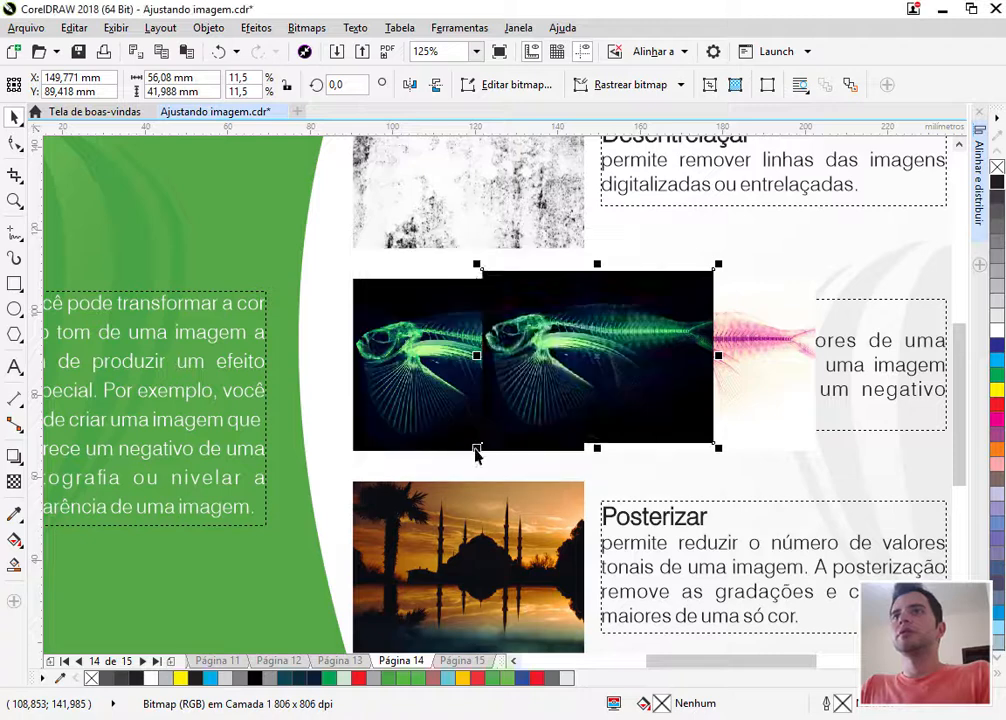
Apply Inverter Cores to the grayscale fish copy, and apply it a second time to reverse the inversion.
click(262, 27)
mouse_move(287, 75)
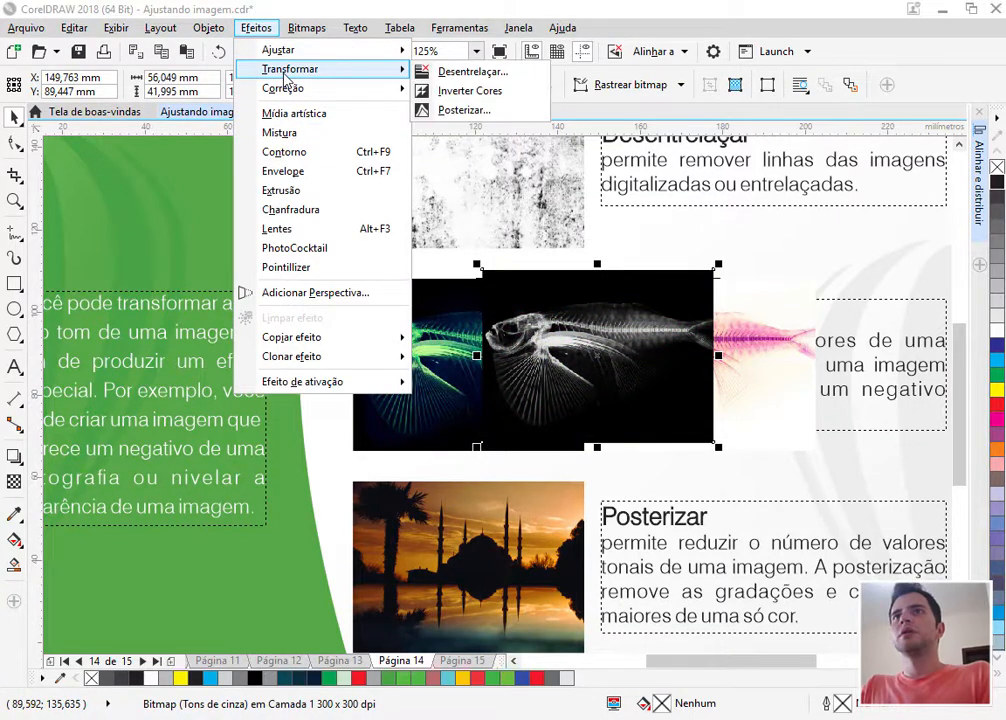
click(469, 90)
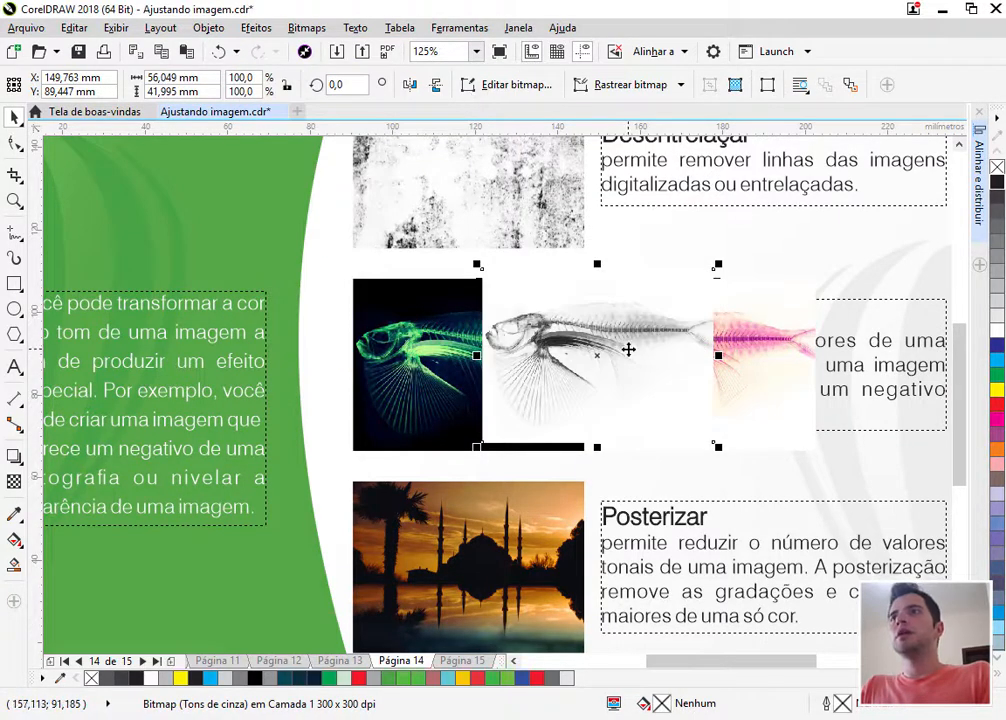
click(255, 27)
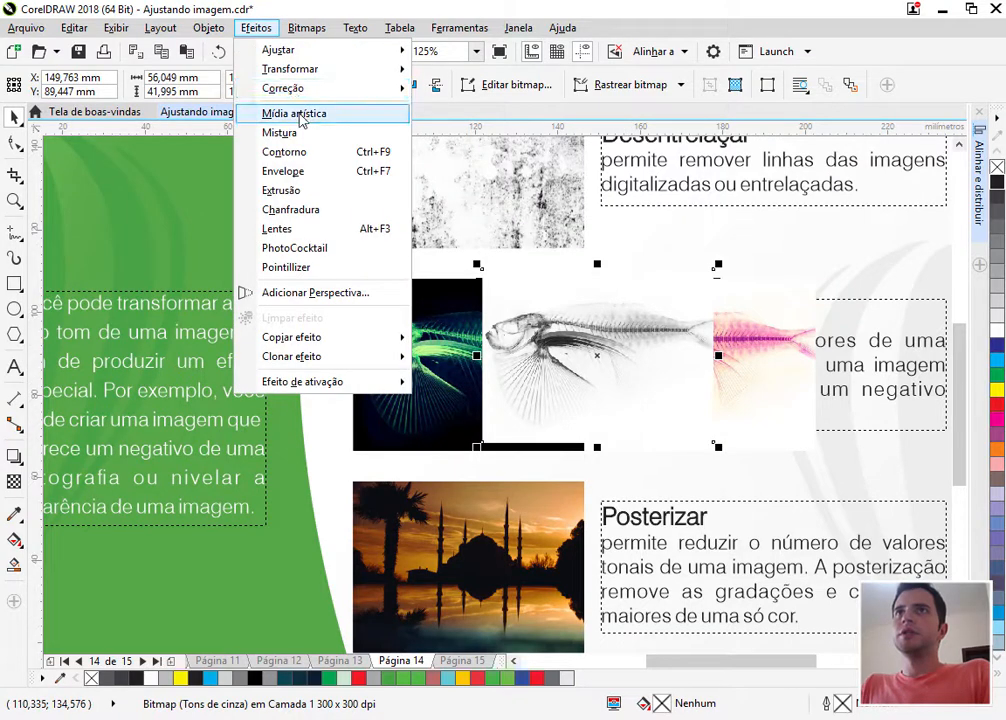
mouse_move(362, 80)
click(445, 90)
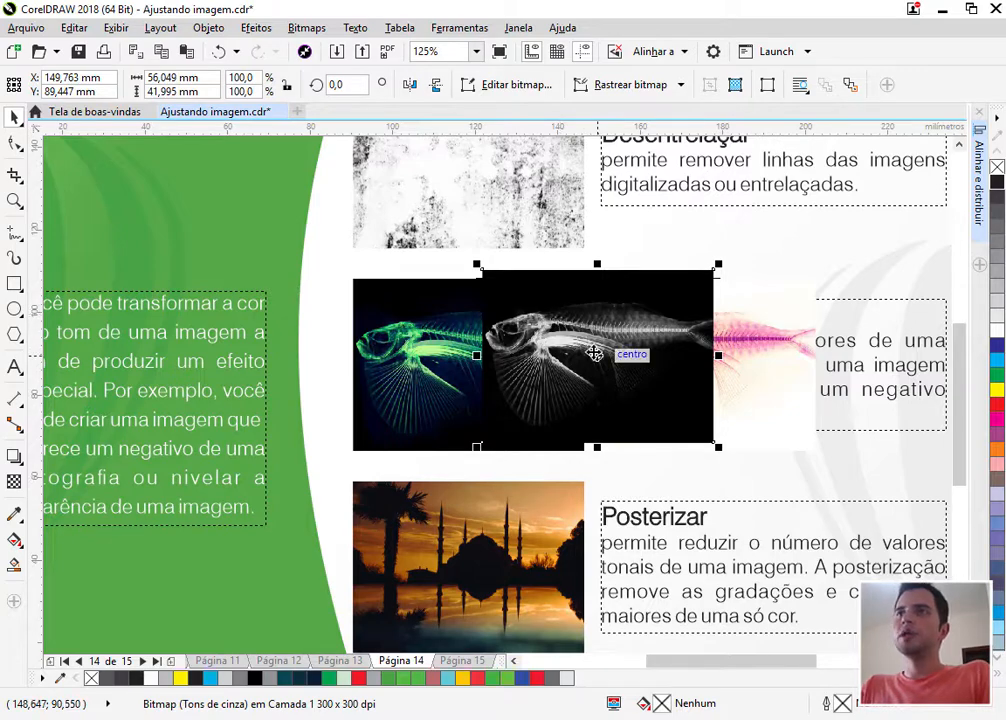
Move the grayscale fish copy right over the outer part of the inverted copy, clear of the green original, and deselect it.
drag(594, 353, 810, 372)
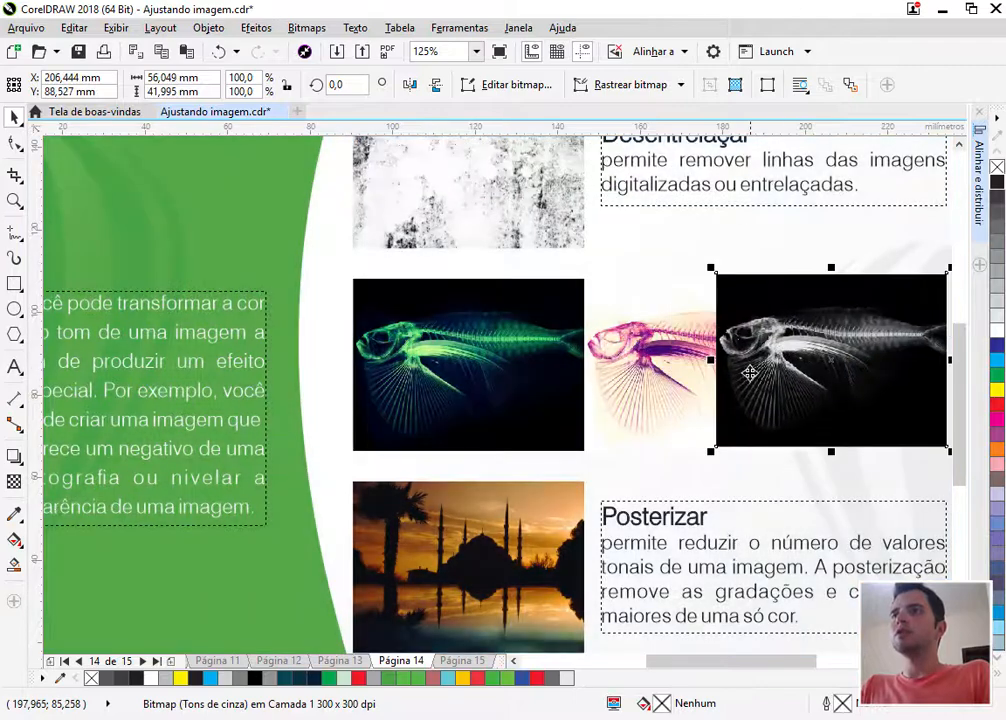
scroll(966, 398, down, 2)
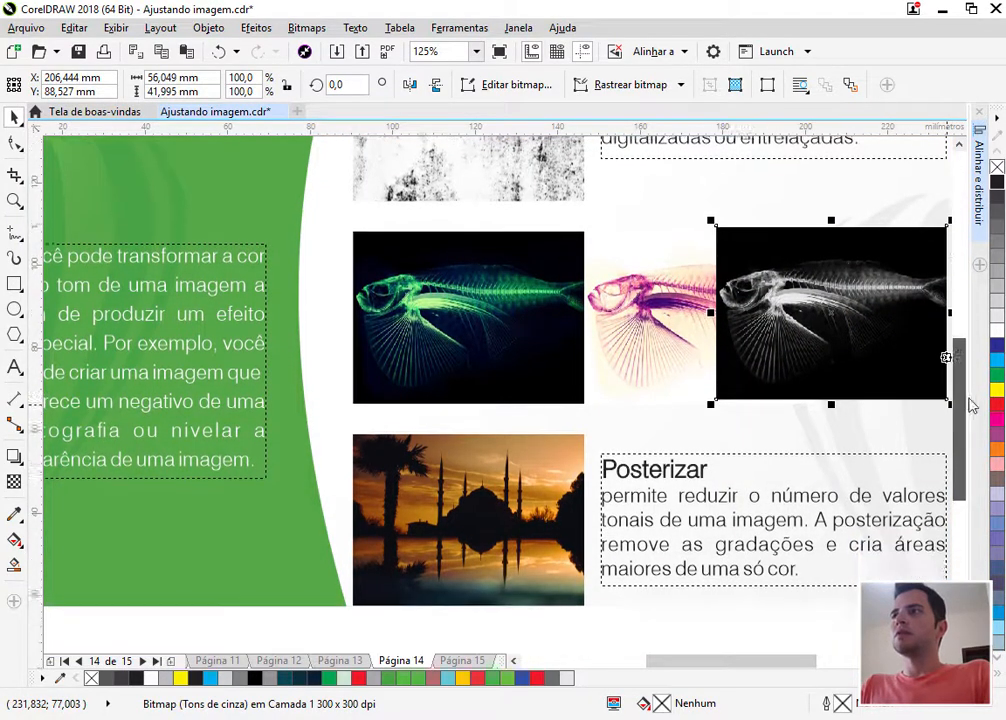
scroll(968, 400, down, 3)
click(604, 606)
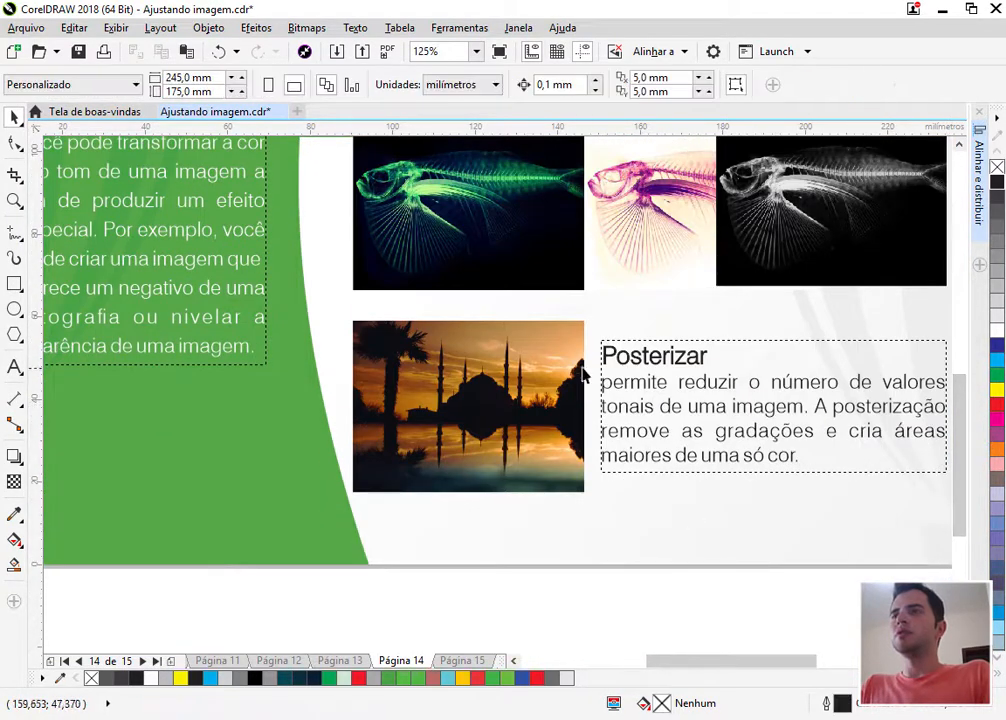
Apply Posterizar to the mosque sunset photo, trying Nível 3 and settling on Nível 4.
click(491, 404)
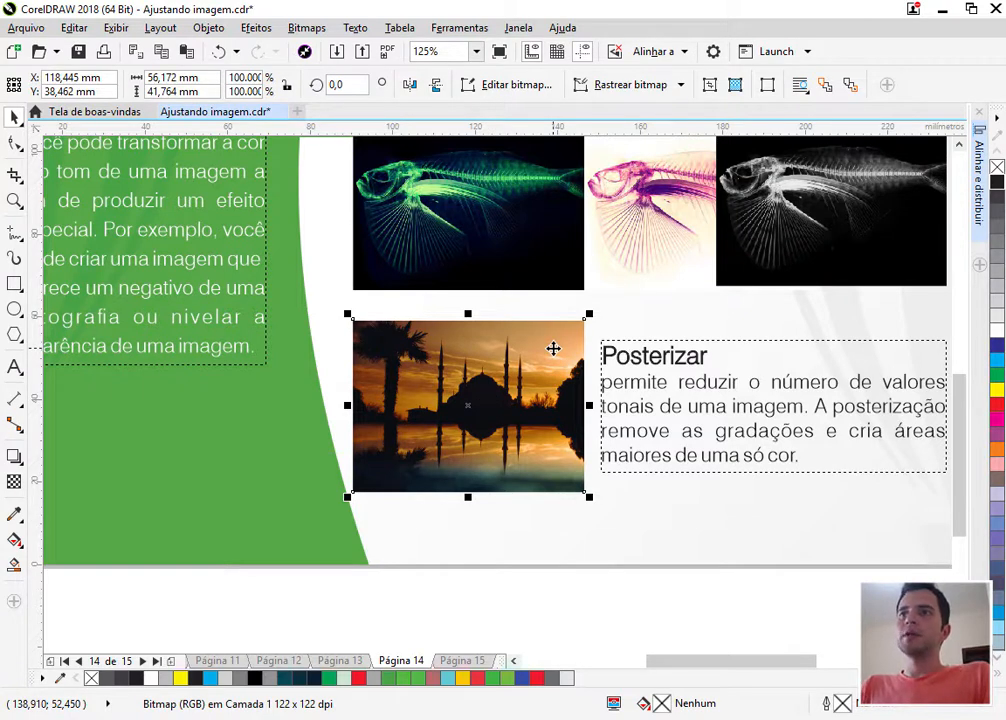
click(256, 27)
mouse_move(320, 70)
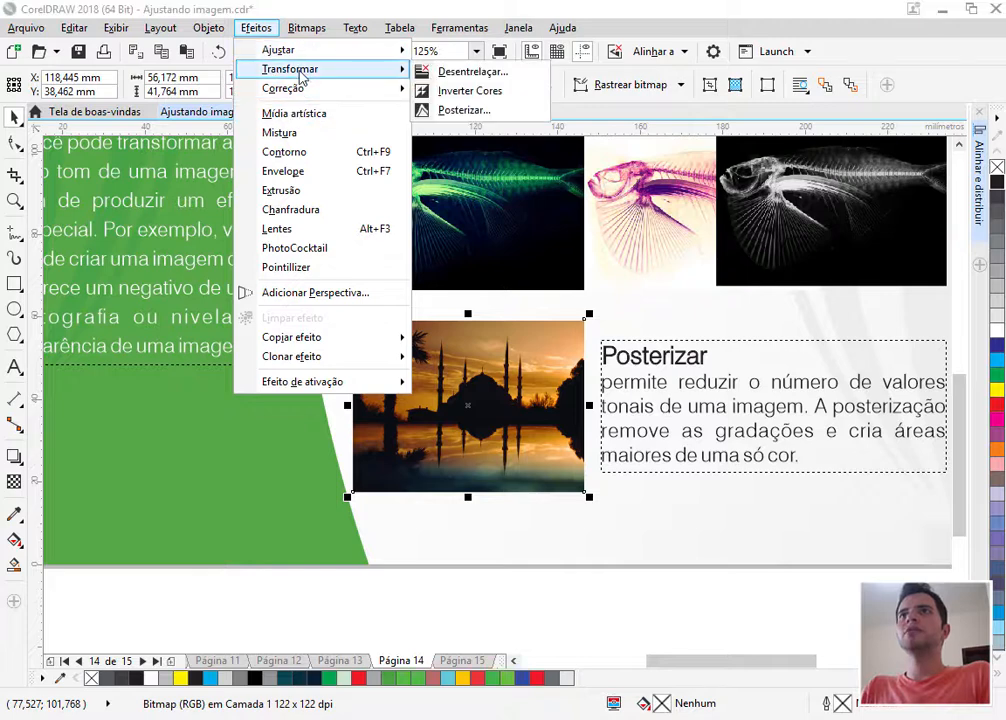
click(462, 110)
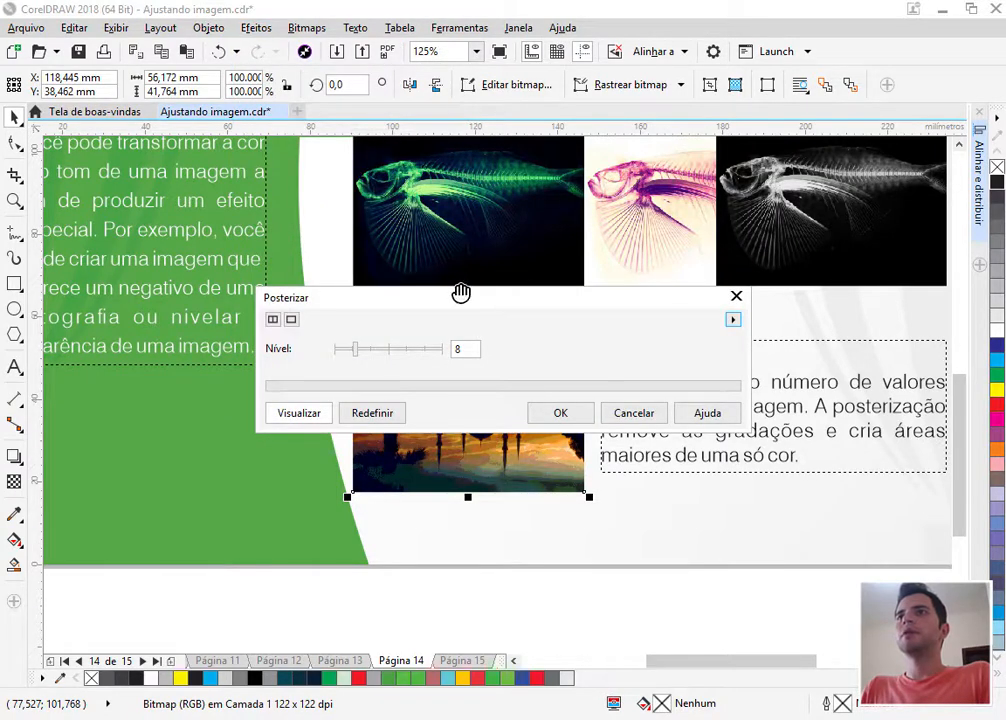
drag(460, 292, 660, 160)
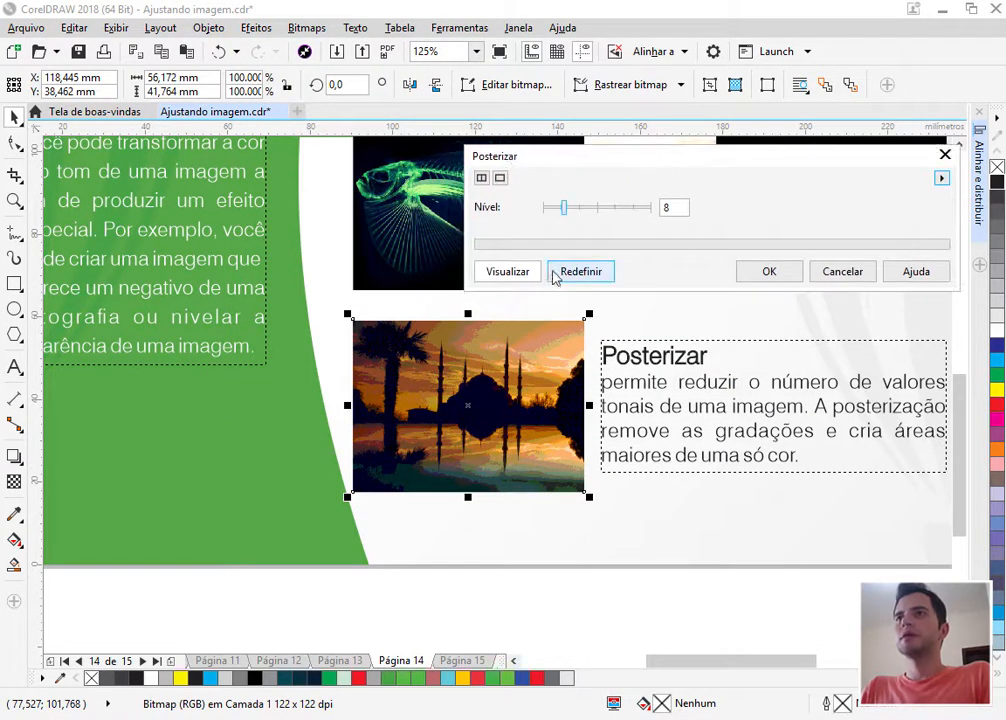
click(577, 210)
drag(577, 210, 548, 213)
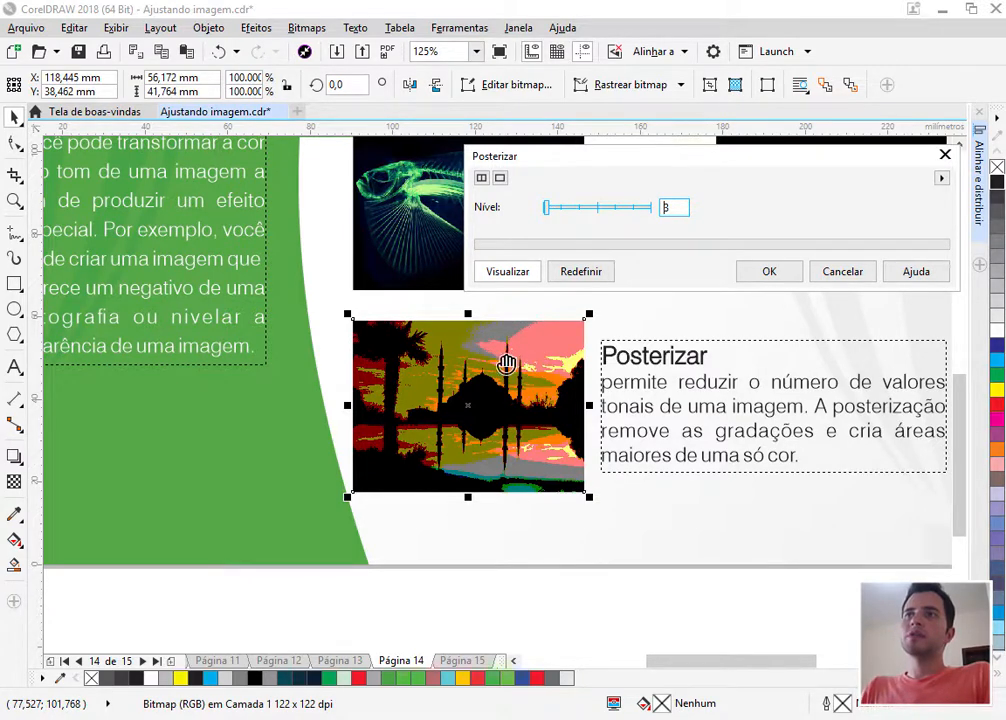
drag(548, 209, 551, 208)
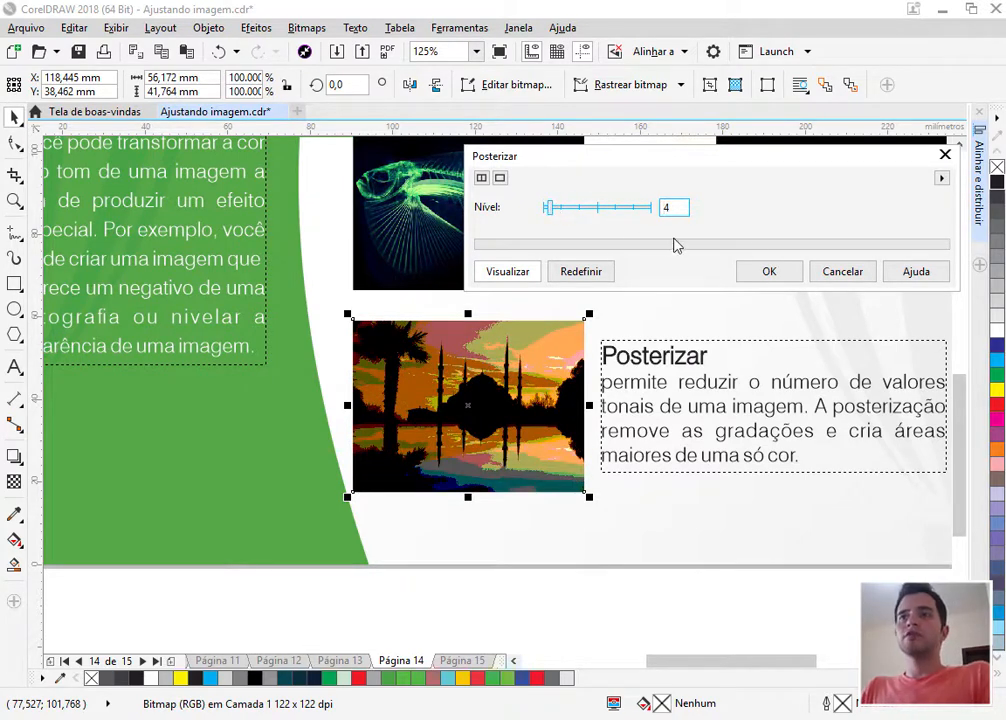
click(765, 279)
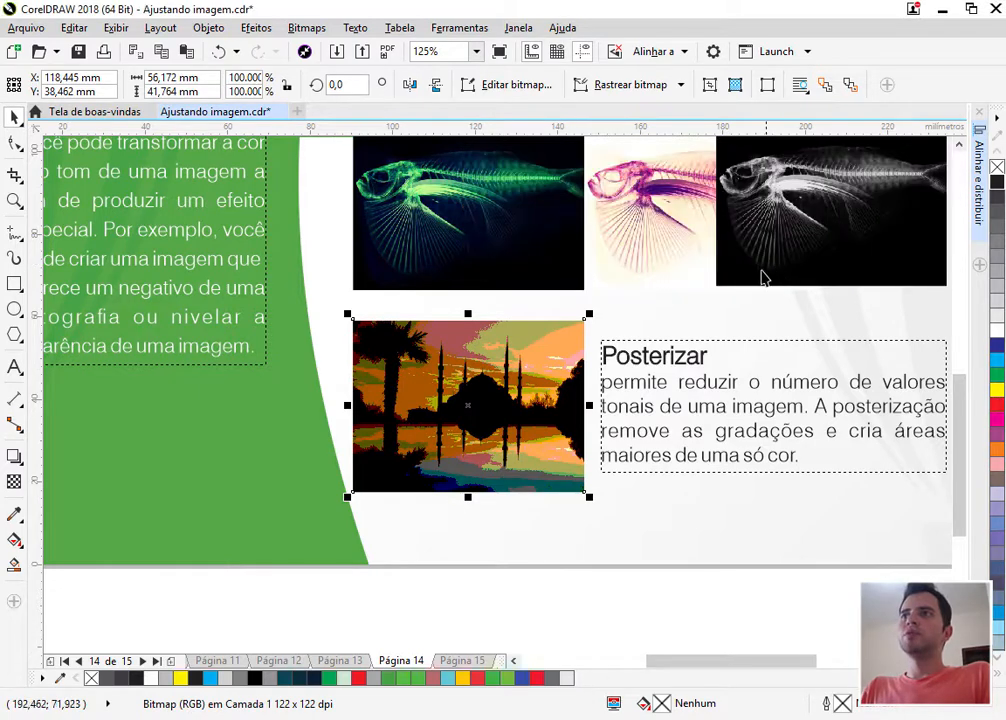
Place the posterized mosque image as a copy beside the original photo, overlapping its outer edge, and compare the two.
scroll(592, 296, up, 4)
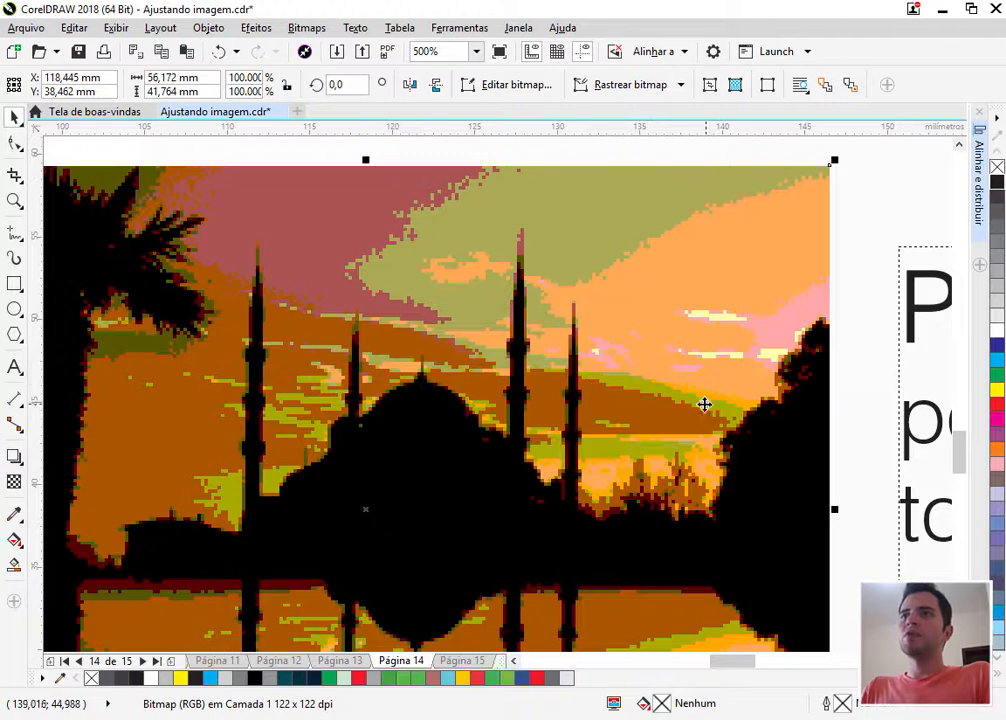
scroll(270, 346, down, 2)
scroll(348, 352, down, 2)
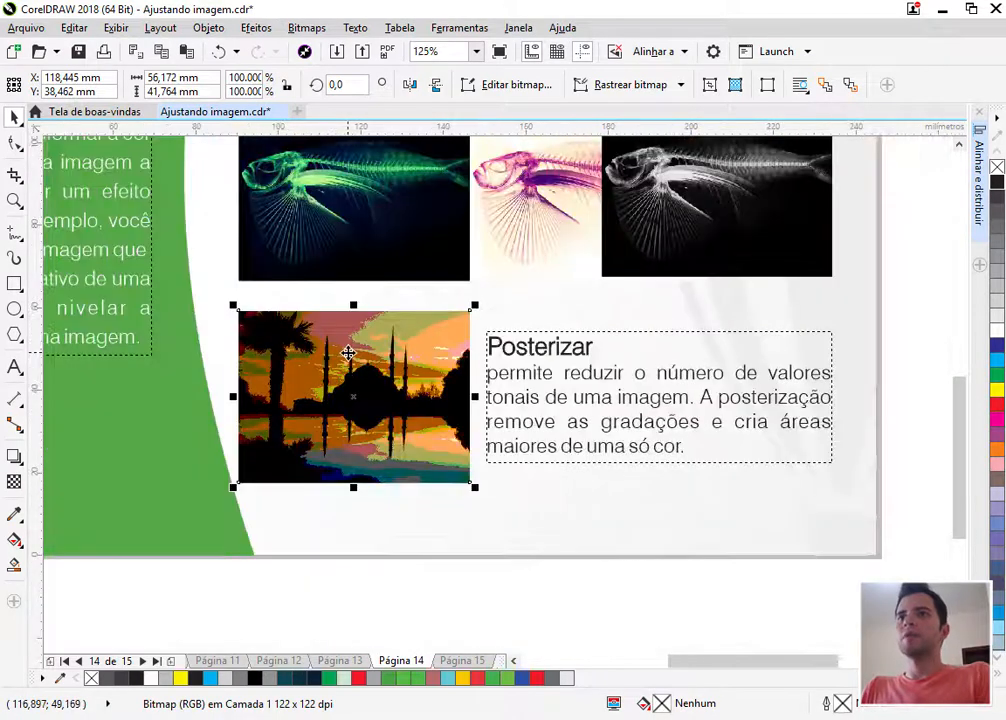
key(ctrl+z)
key(ctrl+shift+z)
drag(348, 357, 551, 352)
scroll(446, 350, up, 2)
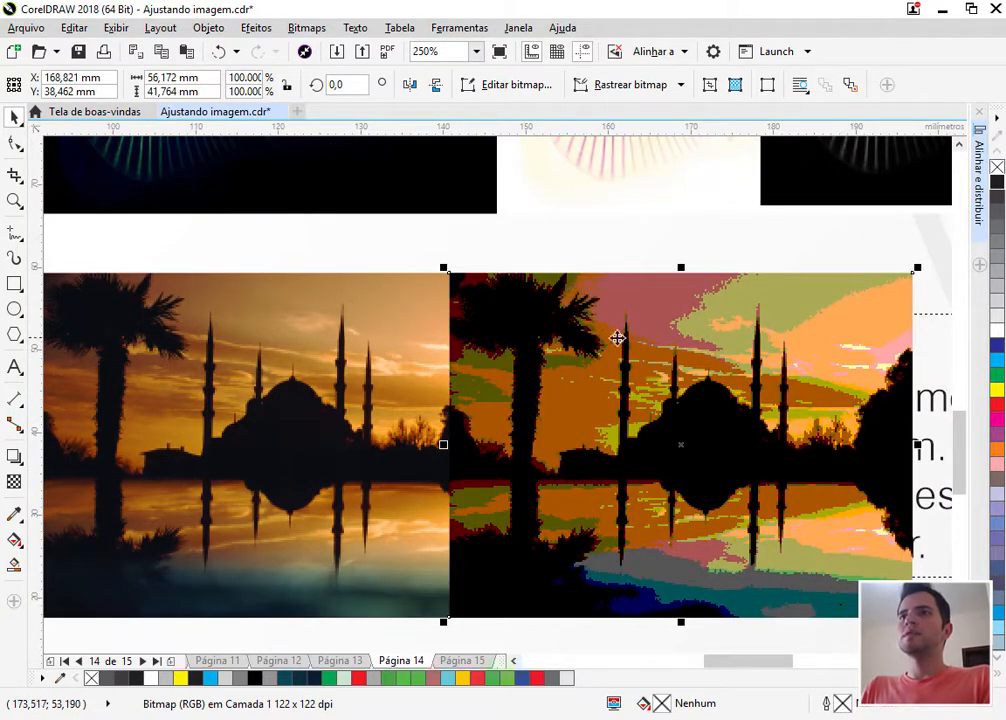
key(shift+F4)
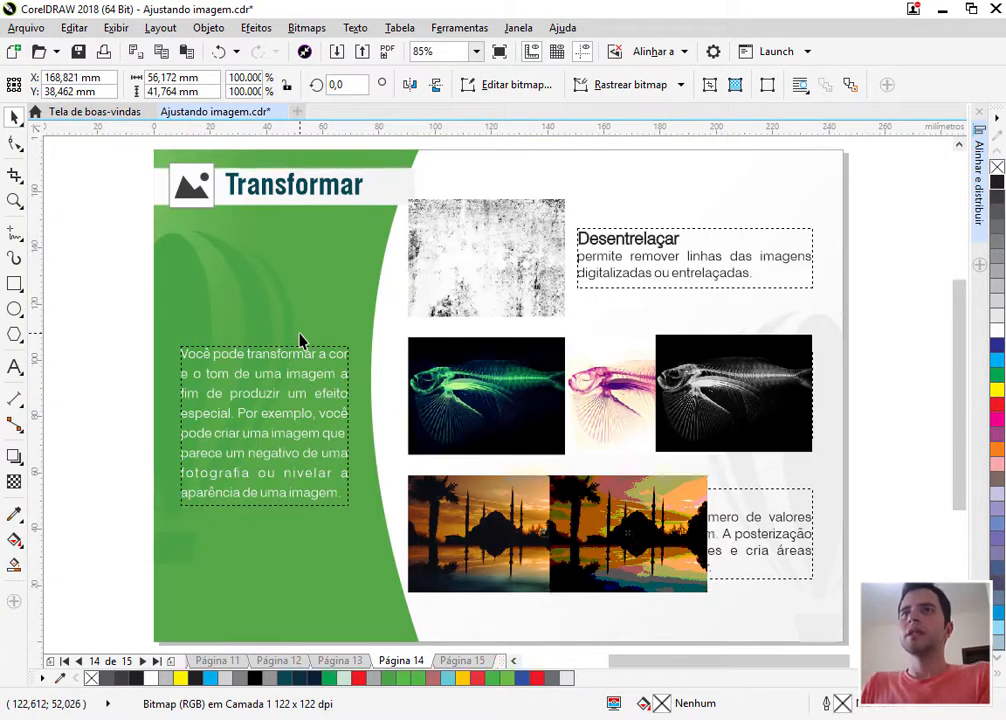
Go to page 15, inspect the textured bitmap closely, and open the Poeira e risco effect for it.
key(Page_Down)
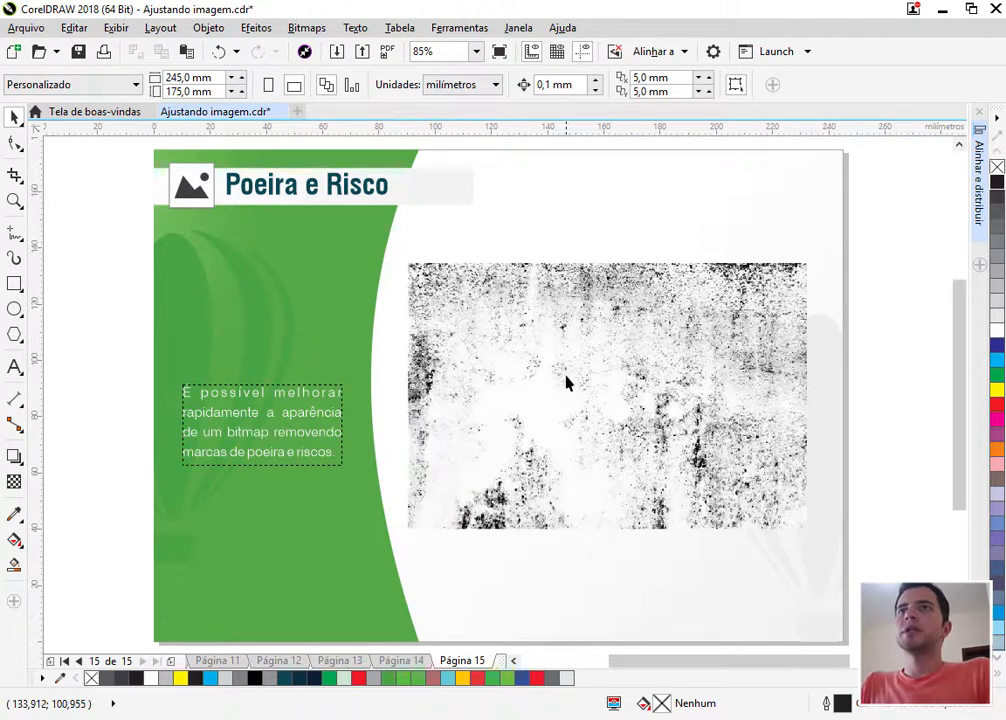
click(626, 355)
scroll(689, 327, up, 3)
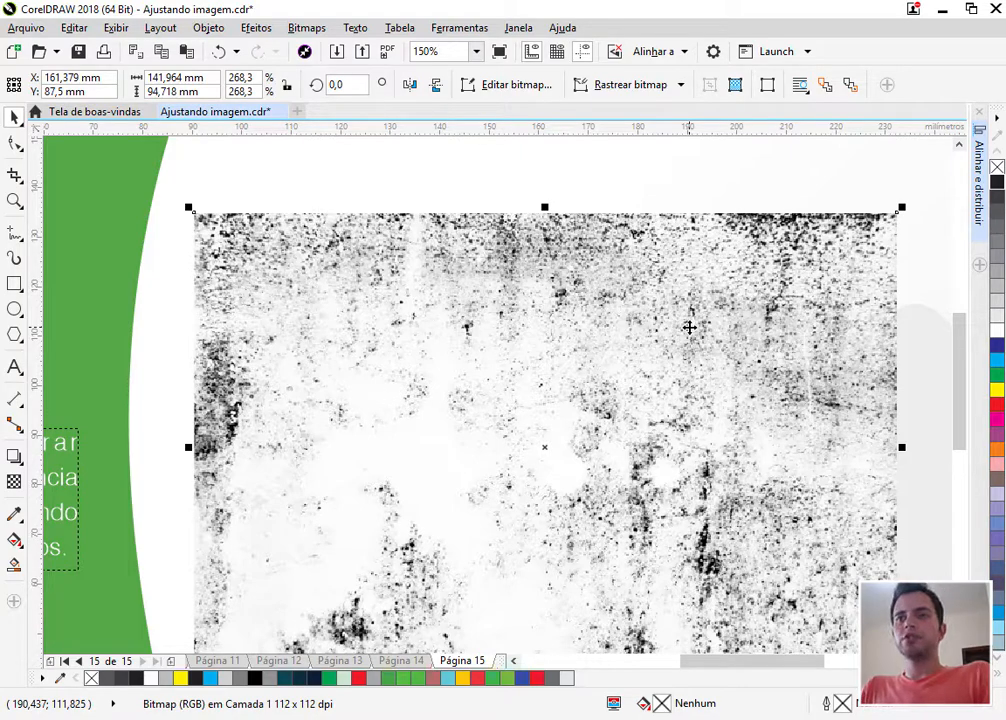
scroll(461, 315, up, 3)
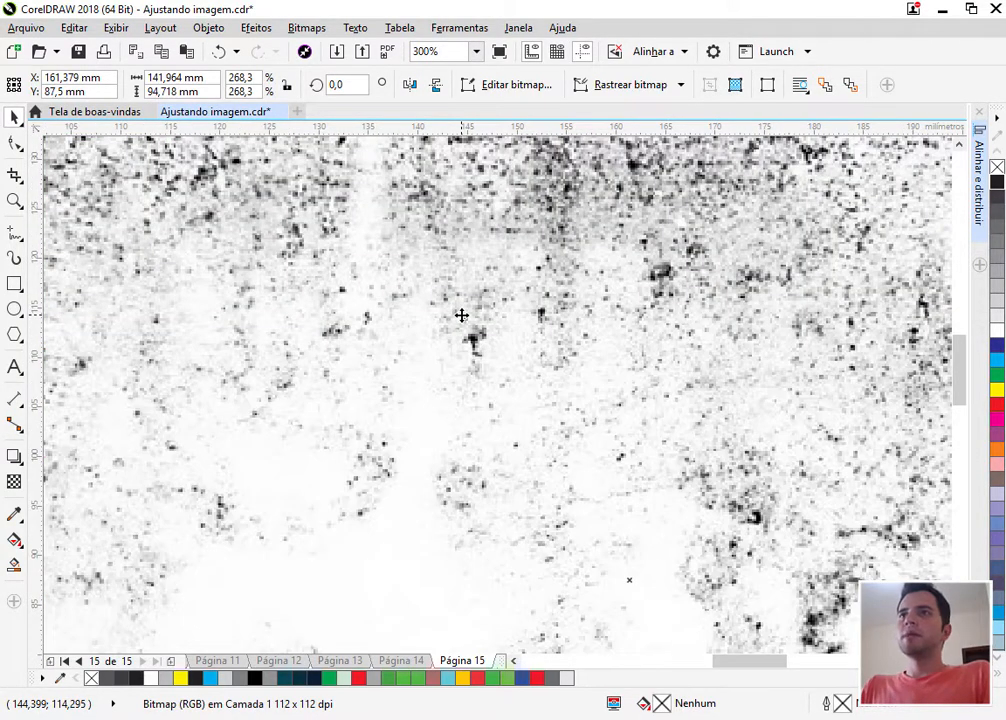
click(257, 29)
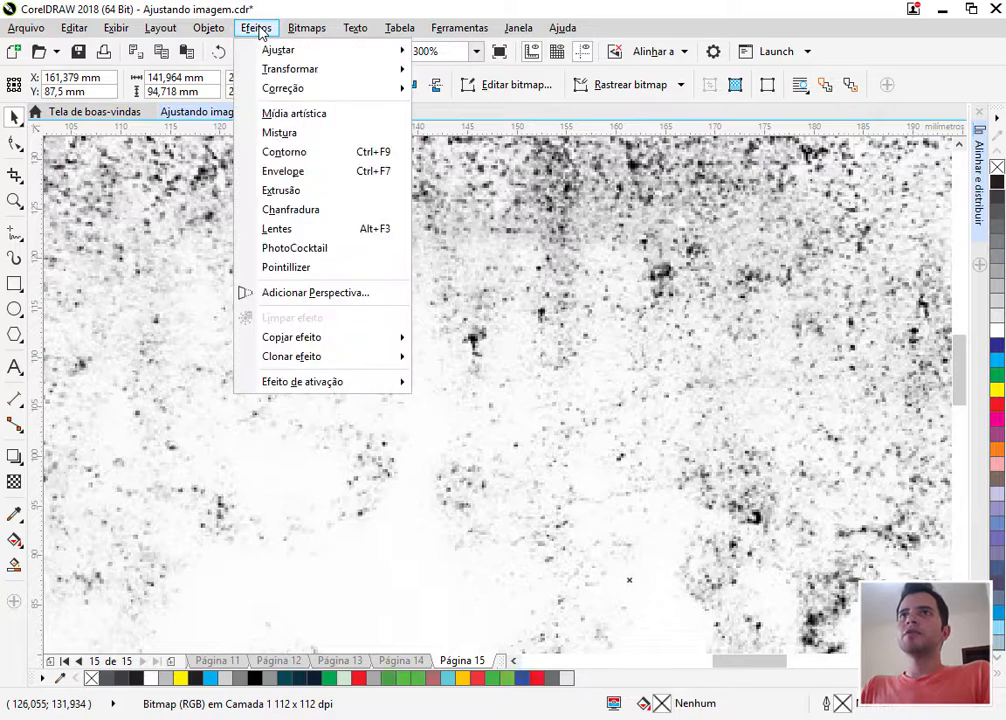
mouse_move(406, 95)
click(462, 90)
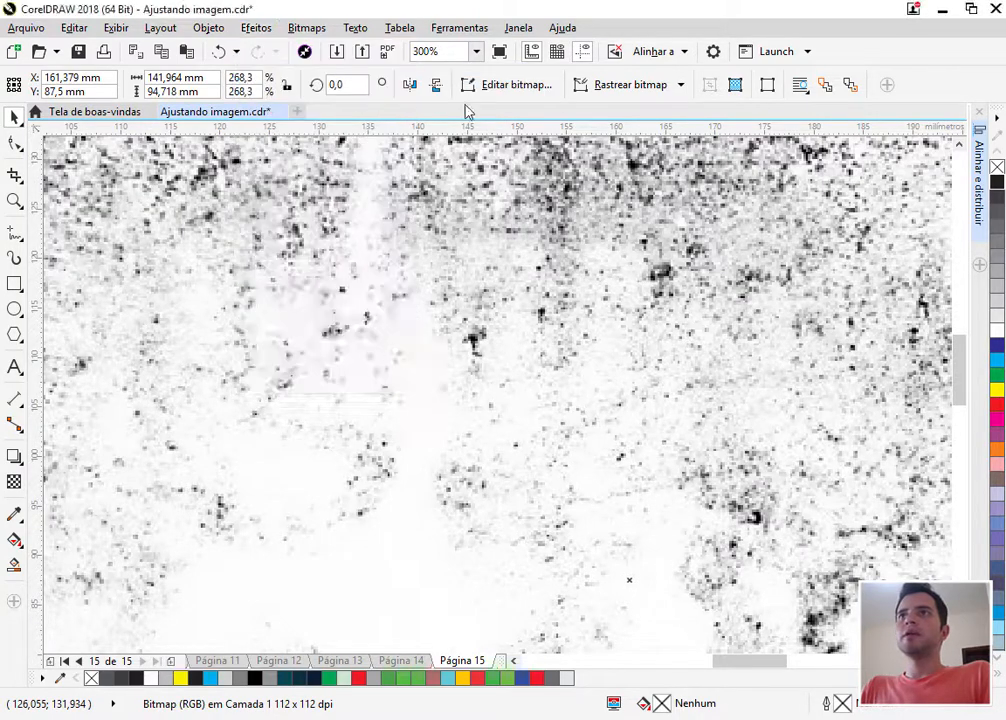
drag(474, 297, 579, 252)
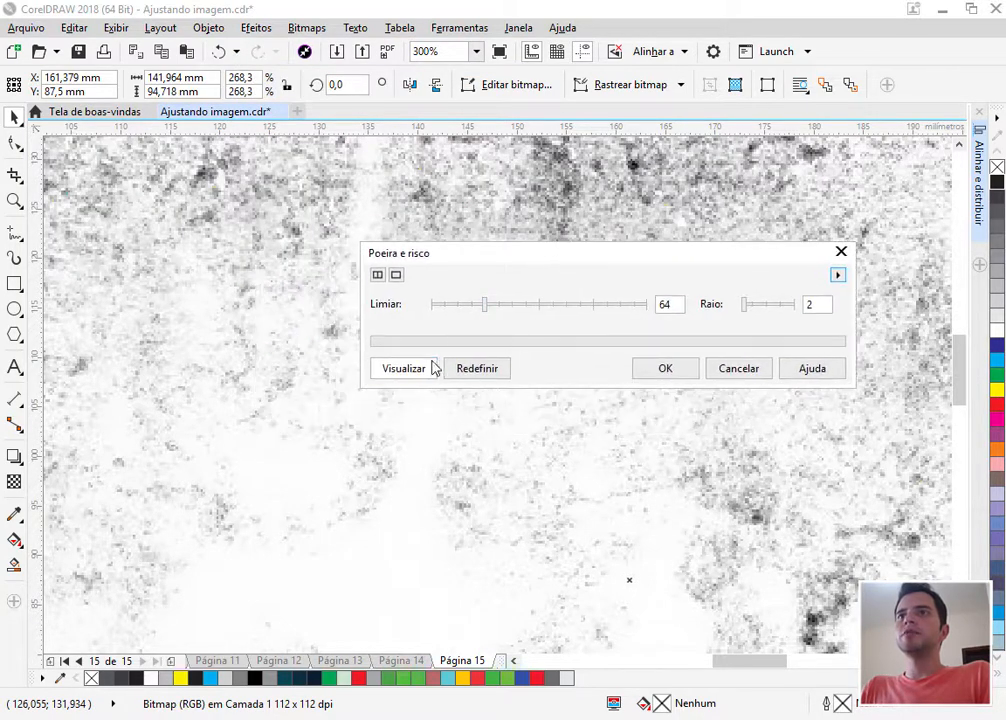
Preview Poeira e risco with Limiar at 107 and 39, and set Raio to 1.
drag(485, 304, 523, 311)
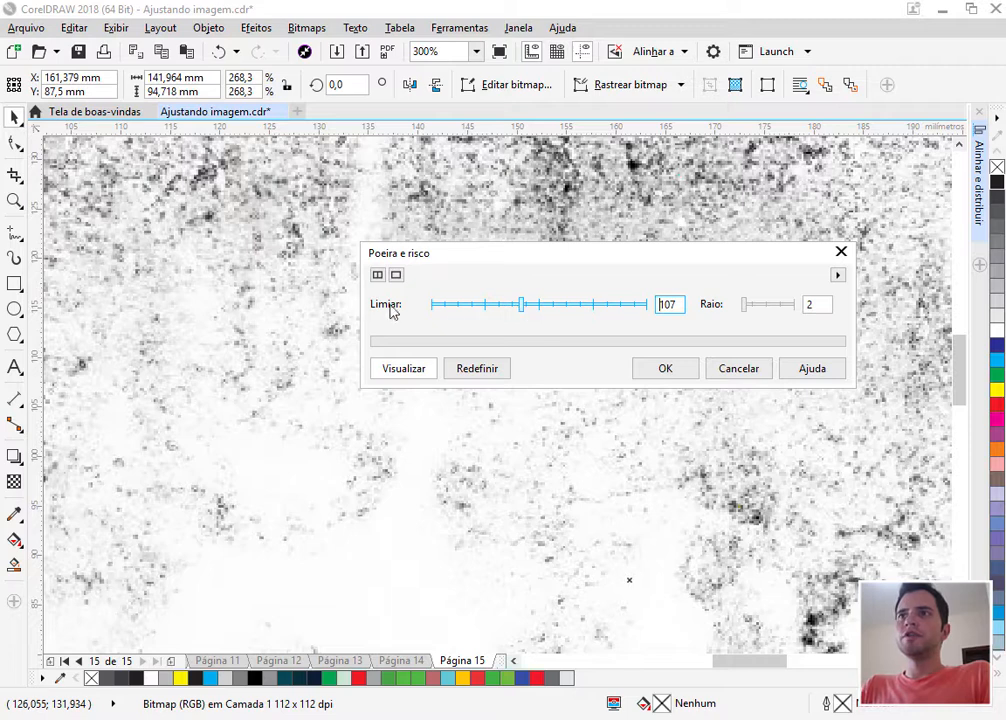
click(465, 307)
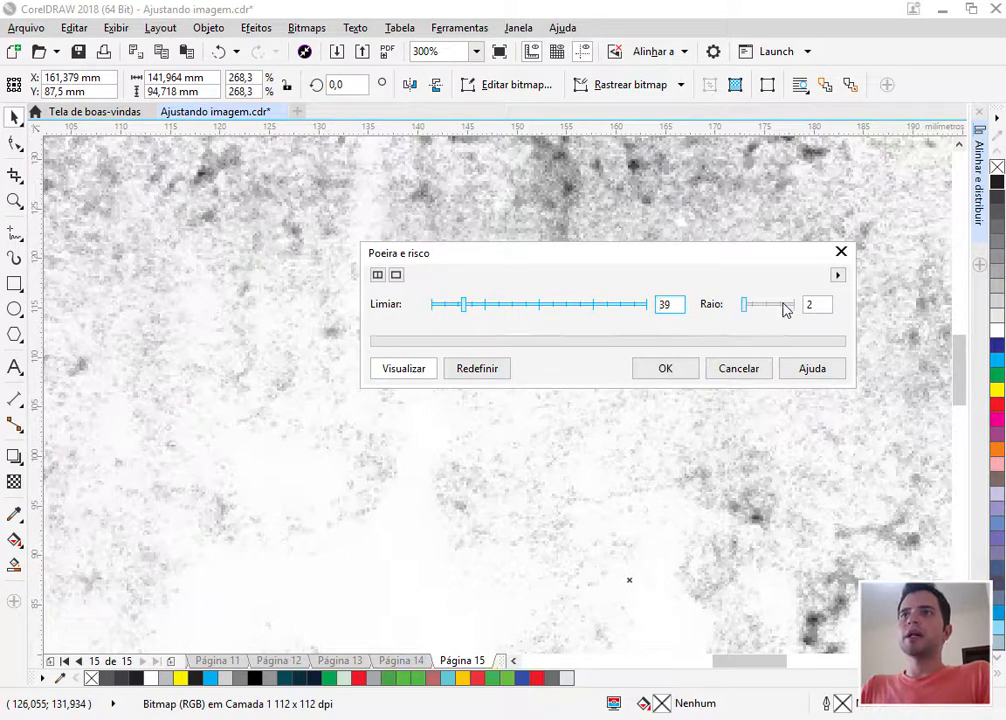
drag(786, 310, 700, 308)
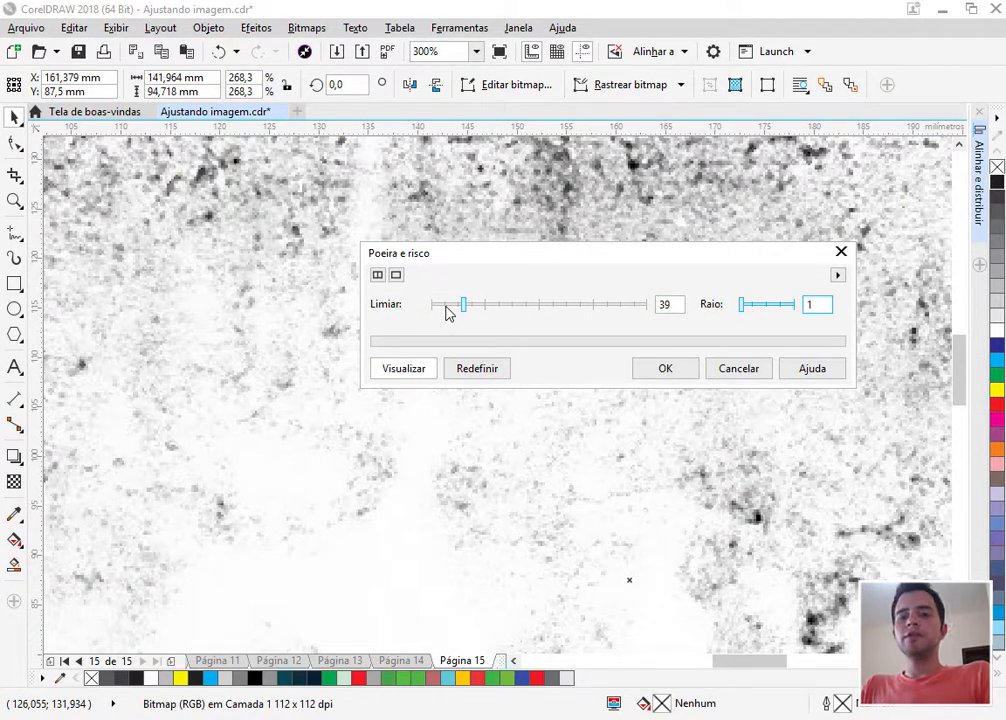
Preview Limiar at 186 and 40, set it to 73, and apply Poeira e risco to the textured bitmap.
click(447, 313)
click(591, 308)
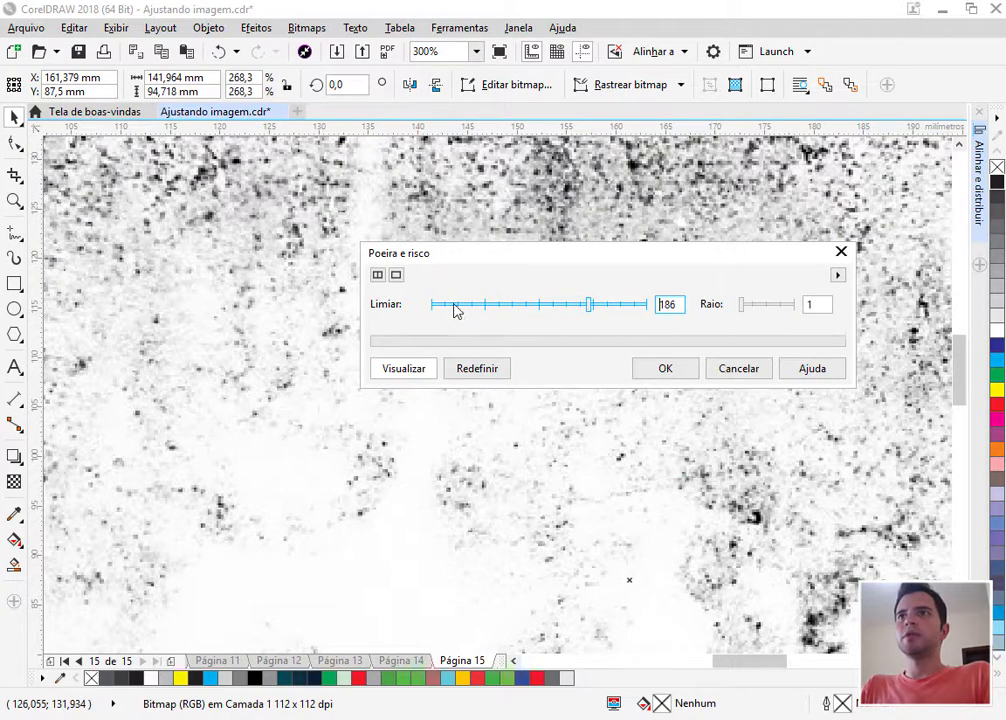
drag(443, 311, 466, 311)
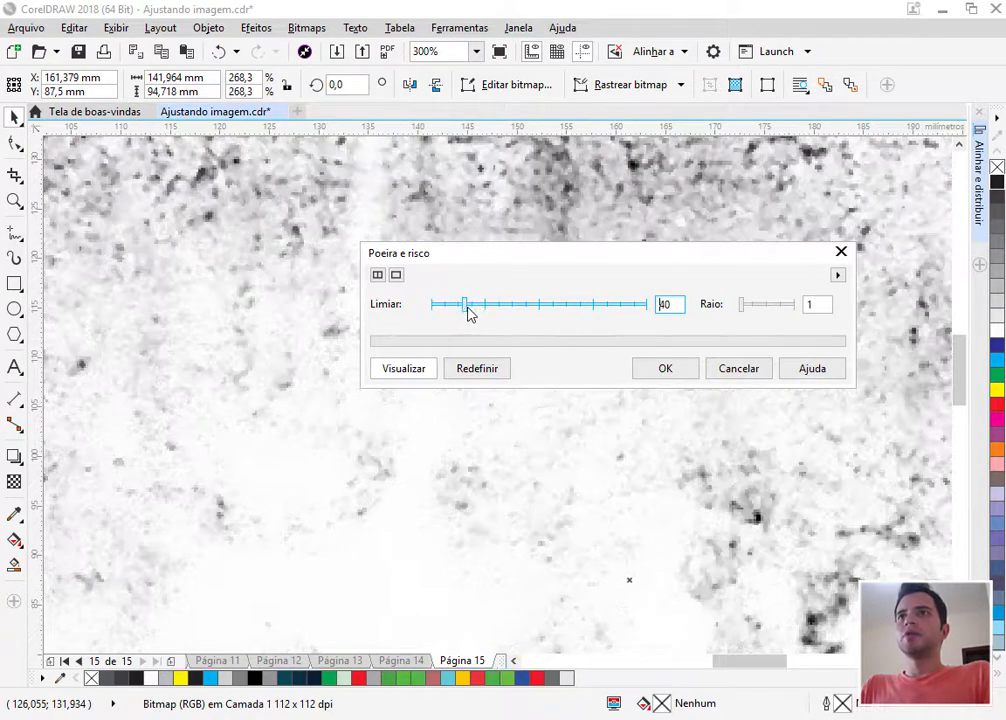
click(492, 311)
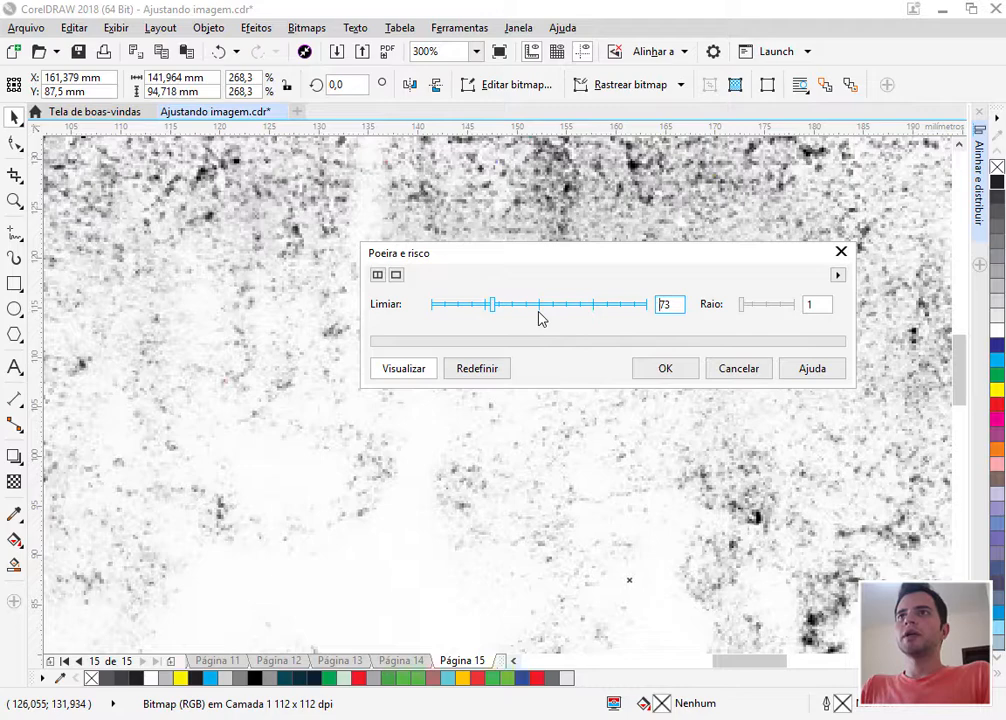
click(684, 369)
scroll(419, 357, down, 4)
scroll(419, 357, up, 1)
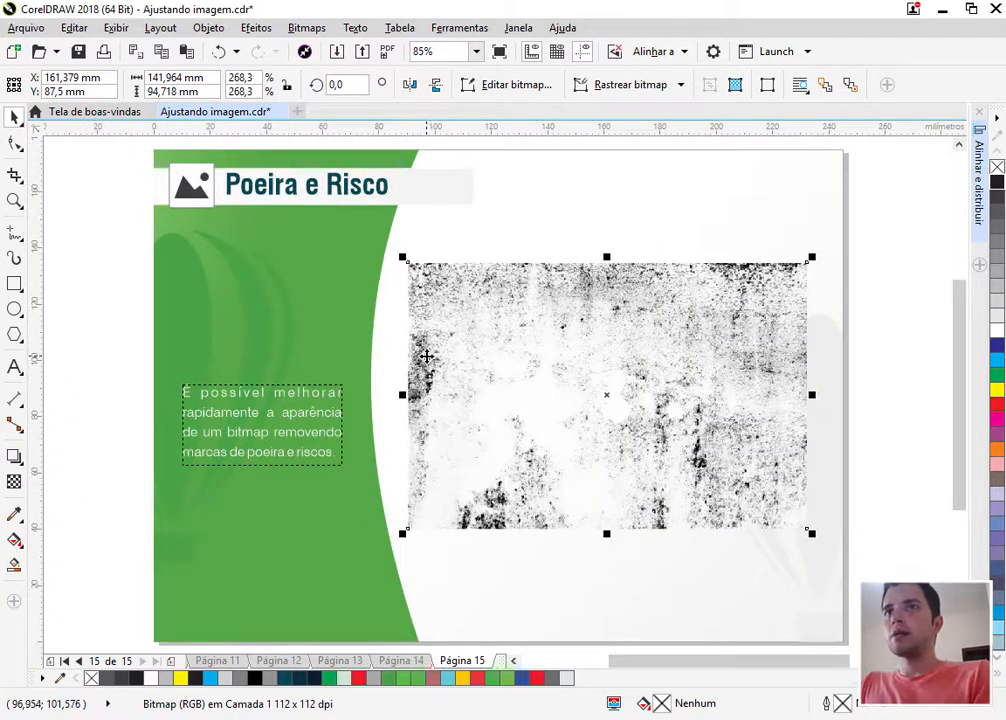
click(256, 27)
mouse_move(279, 55)
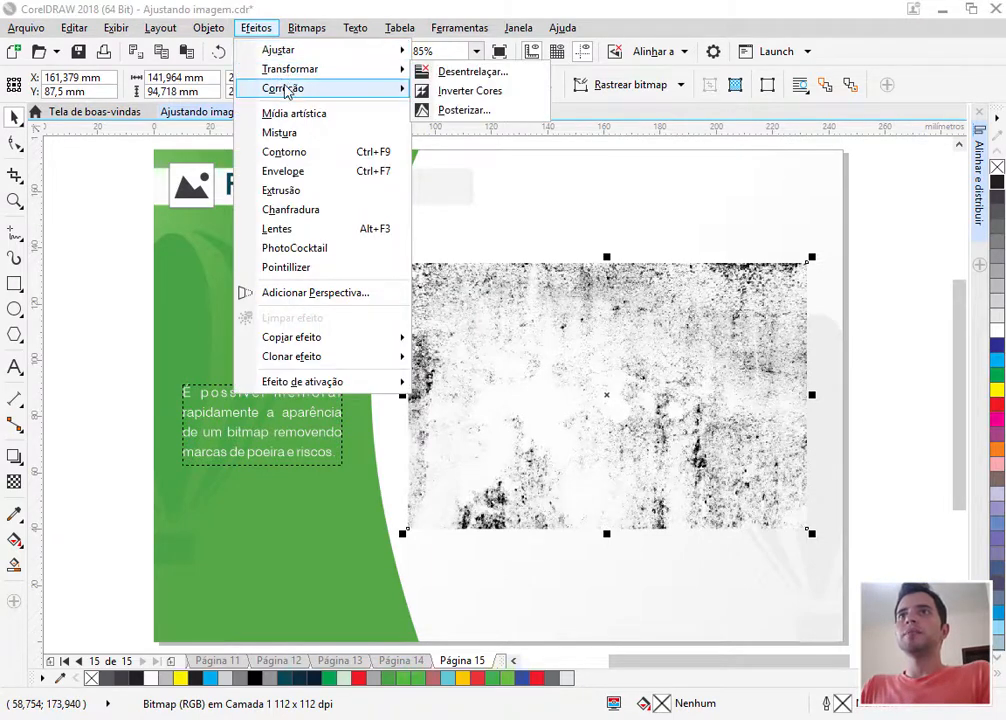
click(883, 352)
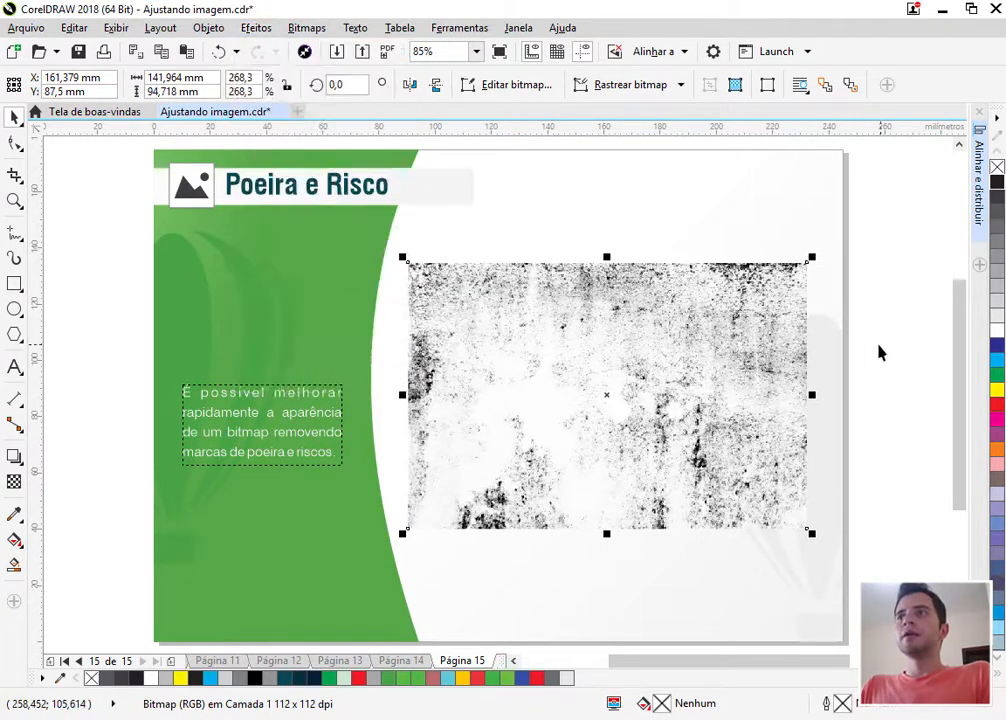